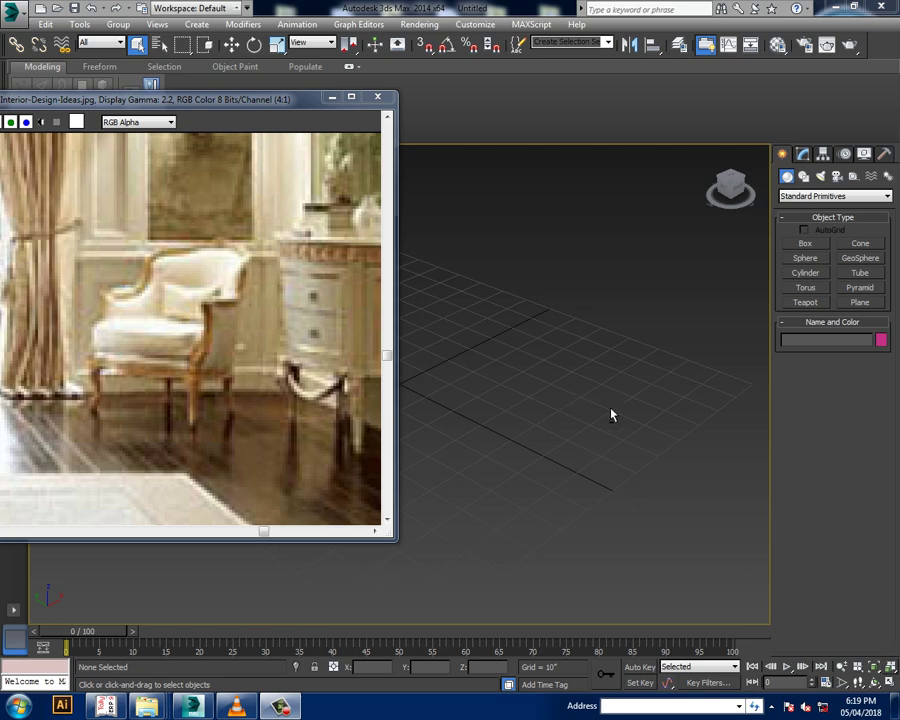
Orbit the Perspective view lower and arm the Standard Primitives Box tool
{"action": "mouse_move", "coordinate": [611, 414]}
{"action": "middle_mouse_down", "text": "alt"}
{"action": "mouse_move", "coordinate": [603, 402]}
{"action": "mouse_move", "coordinate": [638, 405]}
{"action": "middle_mouse_up", "text": "alt"}
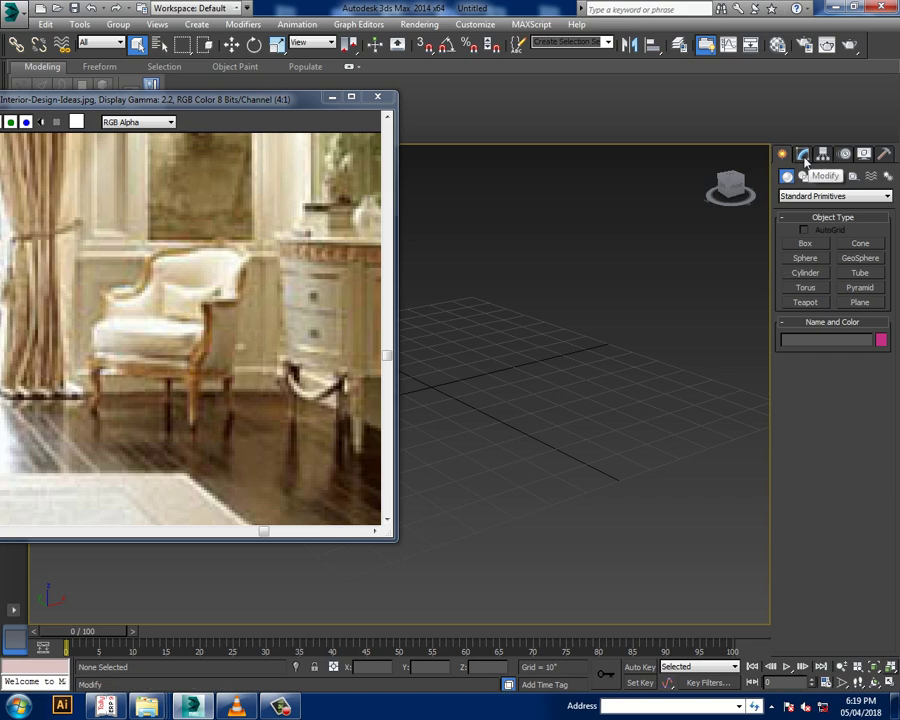
{"action": "left_click", "coordinate": [812, 244]}
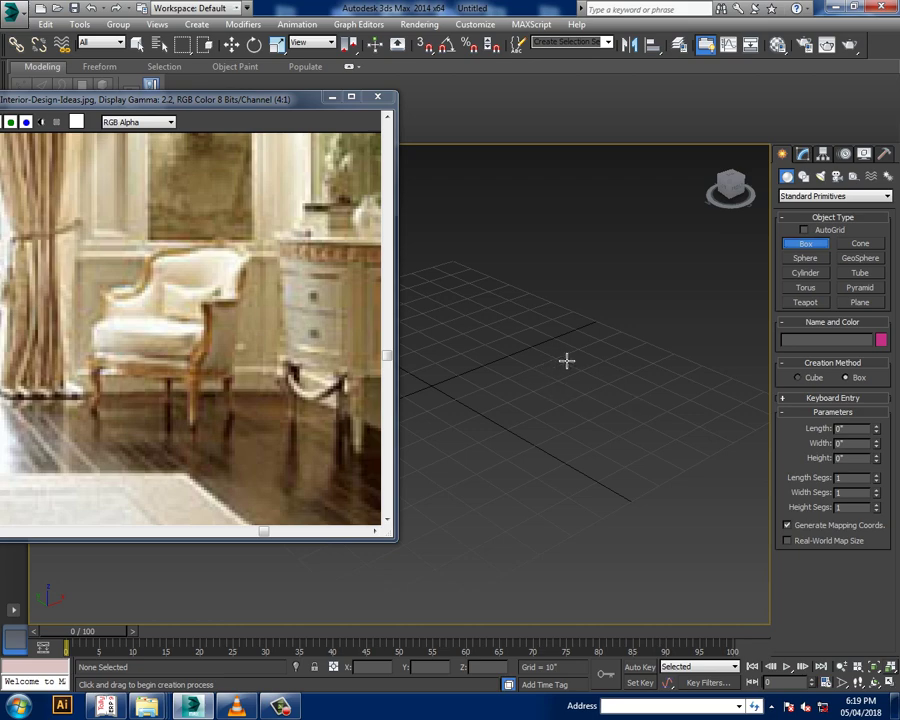
Draw a tall box and scale it thin into a 64 x 6 x 53 inch wall panel
{"action": "left_click_drag", "start_coordinate": [537, 343], "coordinate": [725, 435]}
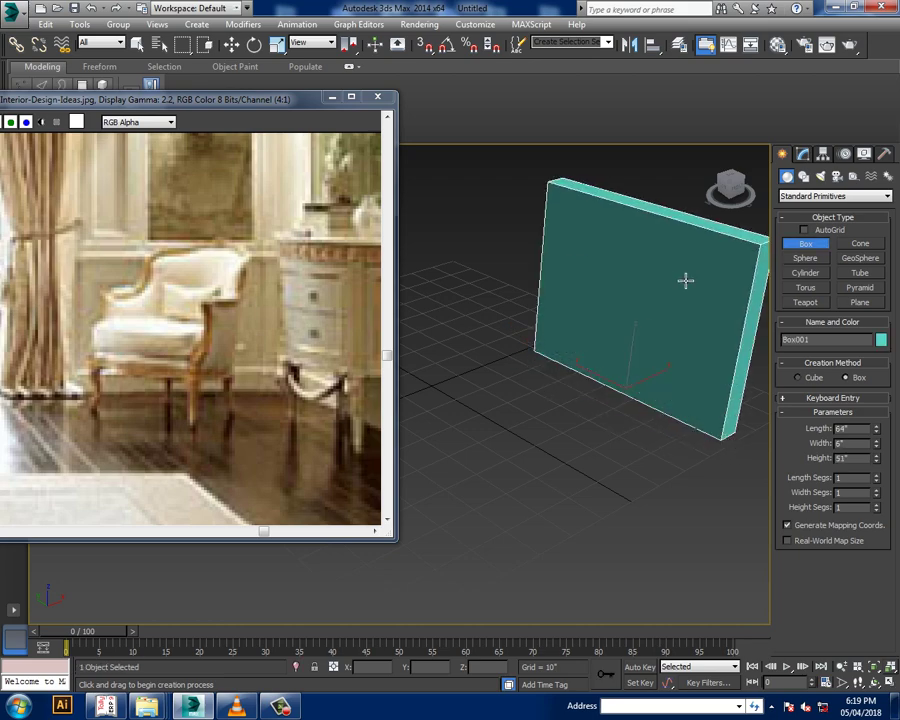
{"action": "left_click", "coordinate": [684, 278]}
{"action": "right_click", "coordinate": [684, 276]}
{"action": "middle_click_drag", "start_coordinate": [684, 297], "coordinate": [692, 314]}
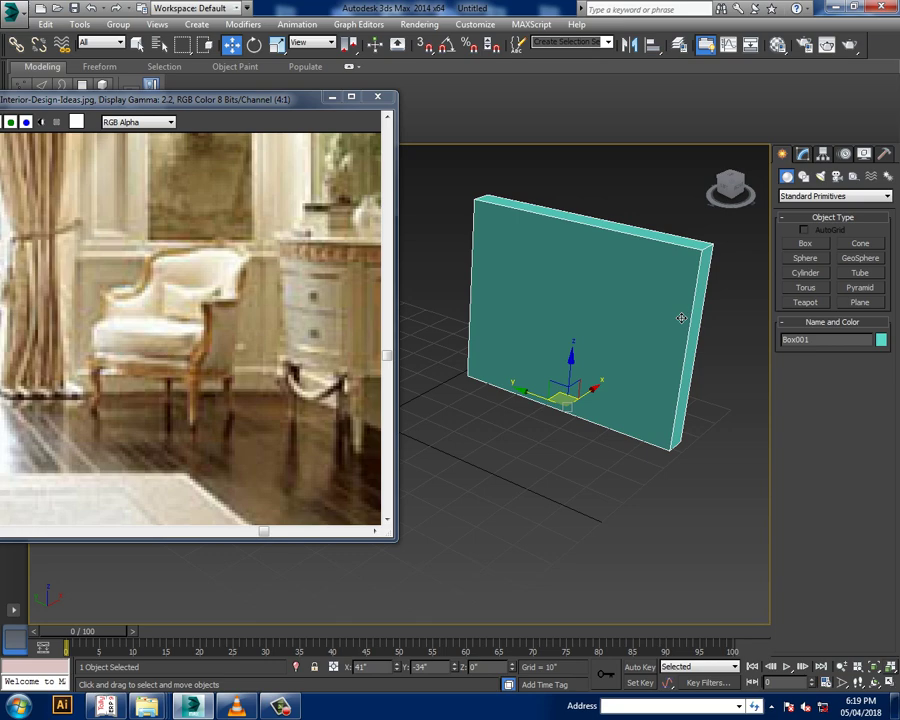
{"action": "left_click", "coordinate": [806, 156]}
{"action": "key", "text": "r"}
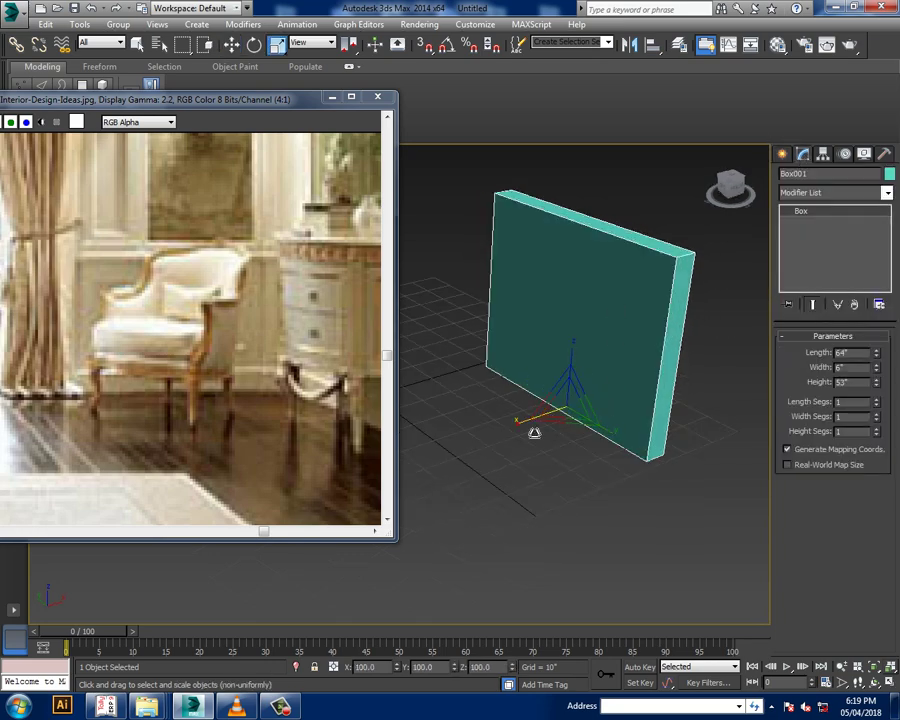
{"action": "left_click_drag", "start_coordinate": [534, 432], "coordinate": [552, 424]}
{"action": "key", "text": "w"}
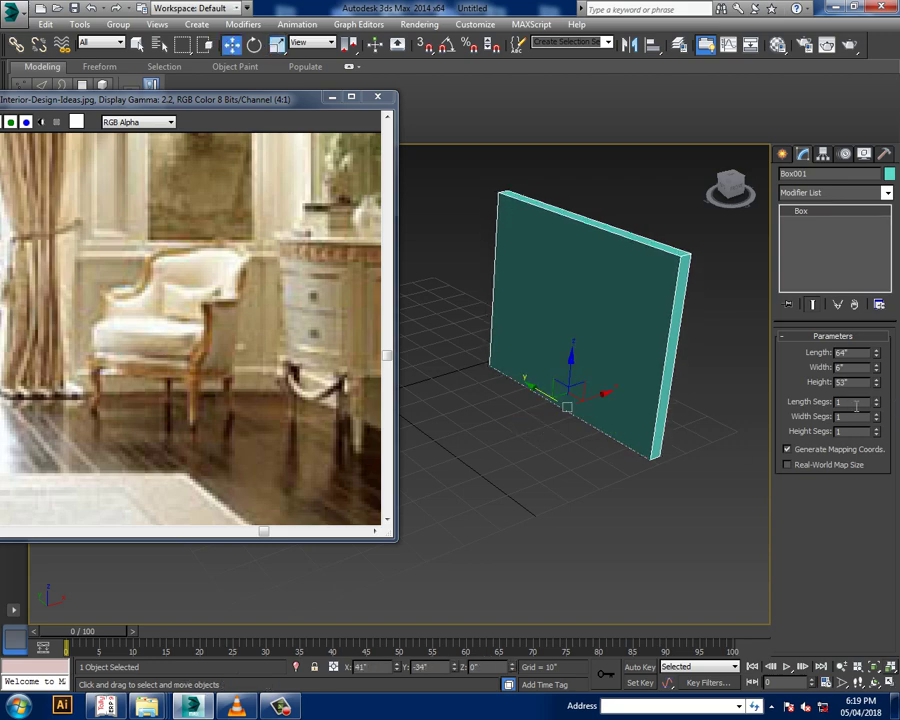
Enter the box's segment counts, giving it 5 height segments
{"action": "double_click", "coordinate": [856, 404]}
{"action": "key", "text": "Tab"}
{"action": "type", "text": "5"}
{"action": "key", "text": "Tab"}
{"action": "type", "text": "5"}
{"action": "key", "text": "Return"}
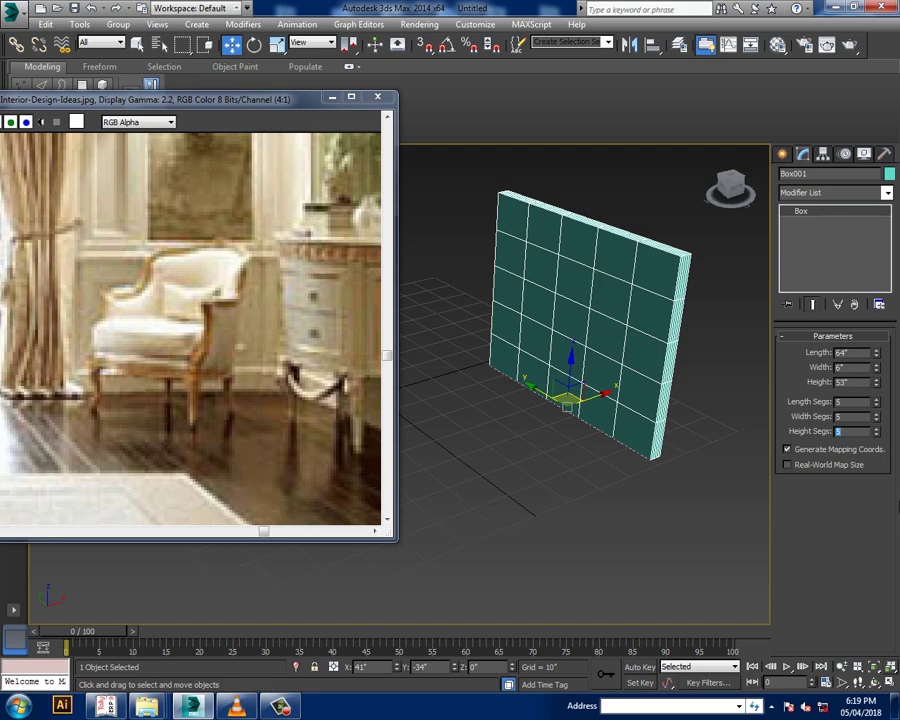
{"action": "type", "text": "2"}
{"action": "key", "text": "Return"}
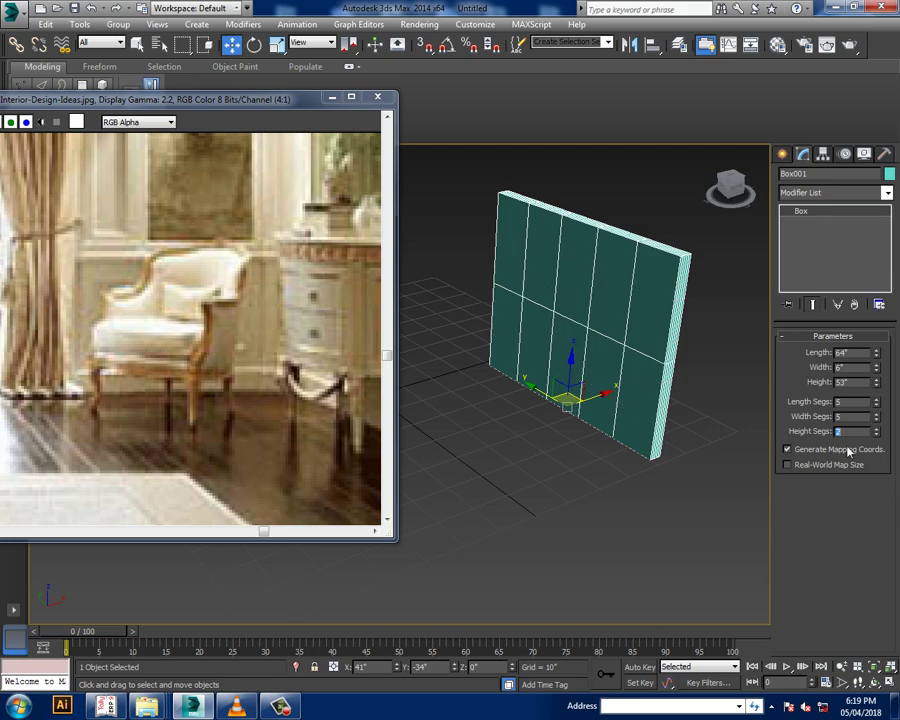
{"action": "key", "text": "shift+Tab"}
{"action": "type", "text": "2"}
{"action": "key", "text": "Return"}
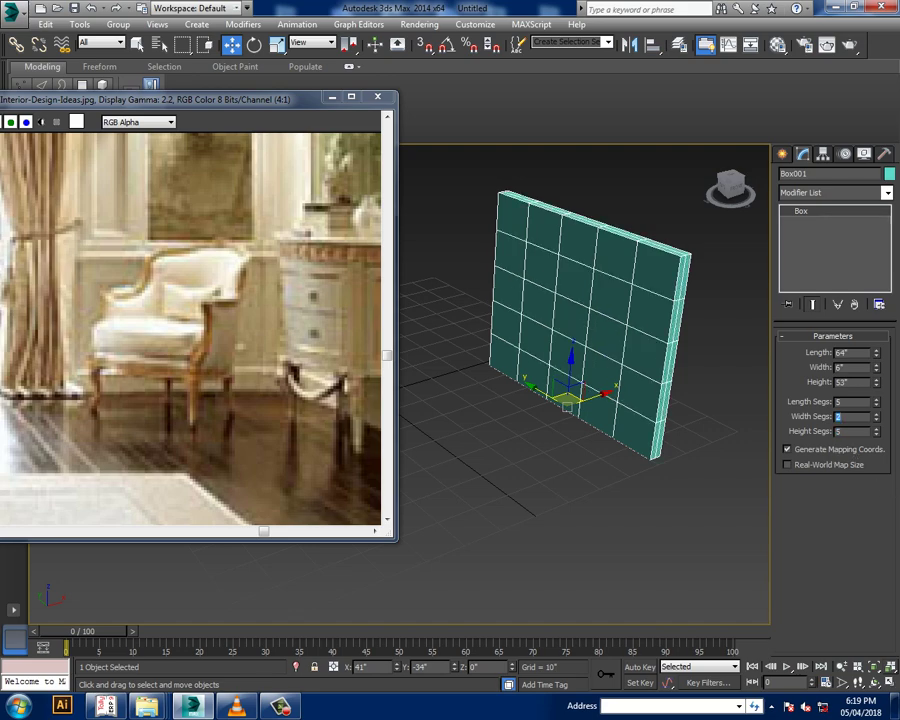
Set Length Segs to 8, completing the 8 x 8 x 5 segmentation
{"action": "mouse_move", "coordinate": [607, 366]}
{"action": "middle_mouse_down", "text": "alt"}
{"action": "mouse_move", "coordinate": [615, 338]}
{"action": "mouse_move", "coordinate": [630, 366]}
{"action": "mouse_move", "coordinate": [616, 366]}
{"action": "mouse_move", "coordinate": [608, 380]}
{"action": "mouse_move", "coordinate": [637, 379]}
{"action": "mouse_move", "coordinate": [698, 419]}
{"action": "middle_mouse_up", "text": "alt"}
{"action": "scroll", "coordinate": [616, 366], "scroll_direction": "up", "scroll_amount": 3}
{"action": "scroll", "coordinate": [608, 380], "scroll_direction": "down", "scroll_amount": 2}
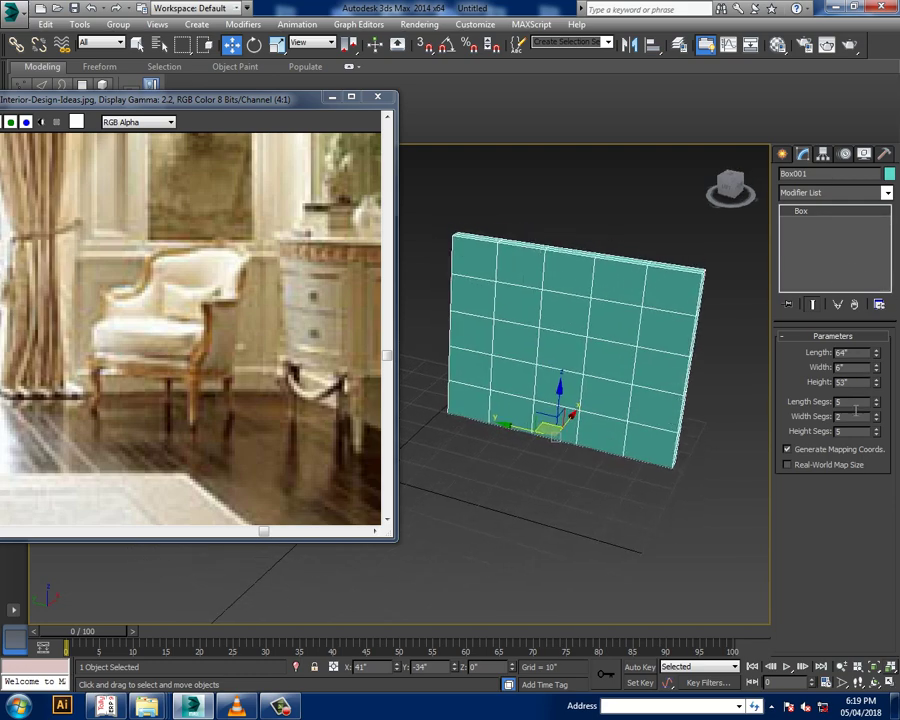
{"action": "type", "text": "8"}
{"action": "key", "text": "Tab"}
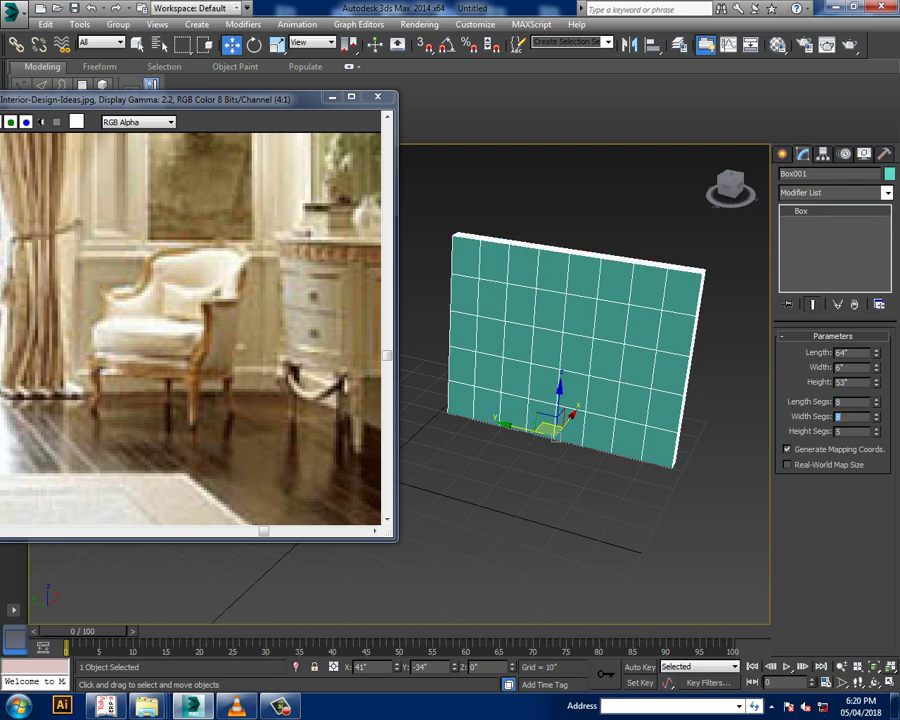
{"action": "middle_click_drag", "start_coordinate": [635, 392], "coordinate": [653, 392], "text": "alt"}
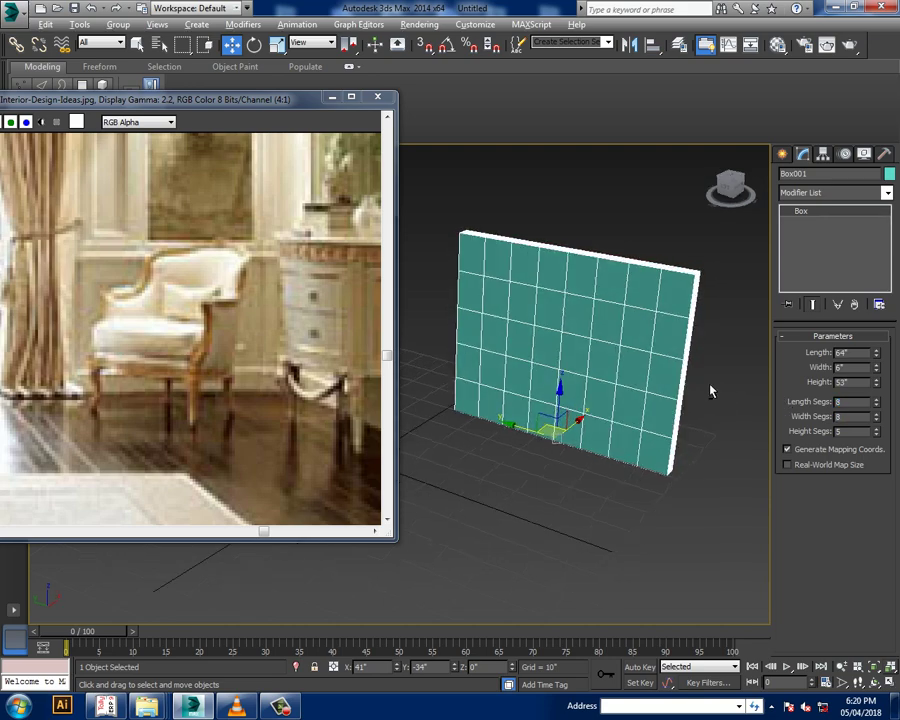
Add a Y-axis Bend modifier to Box001, arching it to about -165°
{"action": "left_click", "coordinate": [886, 192]}
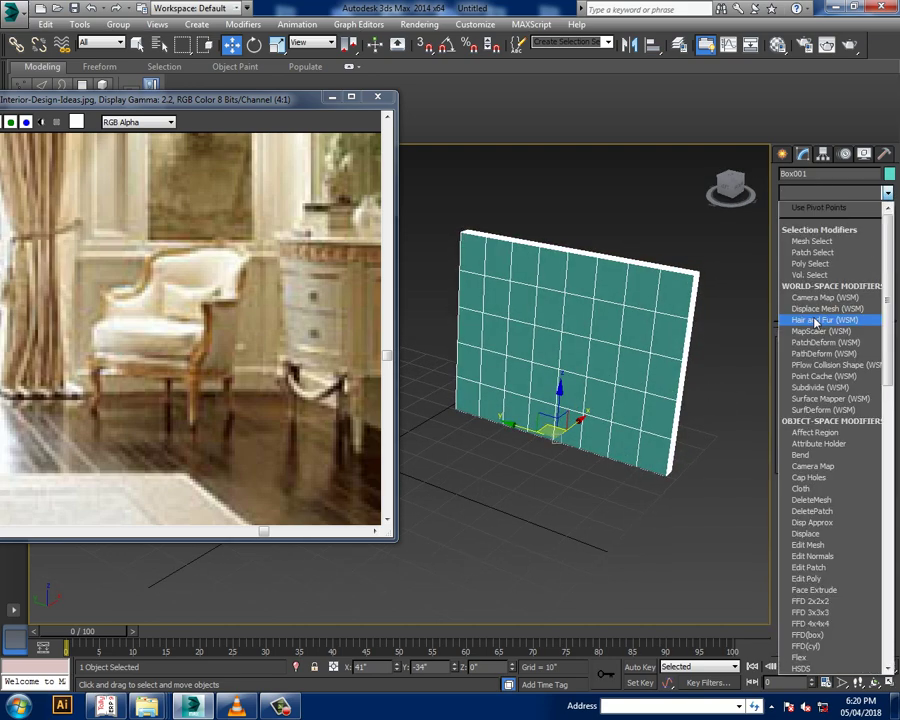
{"action": "key", "text": "b"}
{"action": "scroll", "coordinate": [812, 320], "scroll_direction": "down", "scroll_amount": 7}
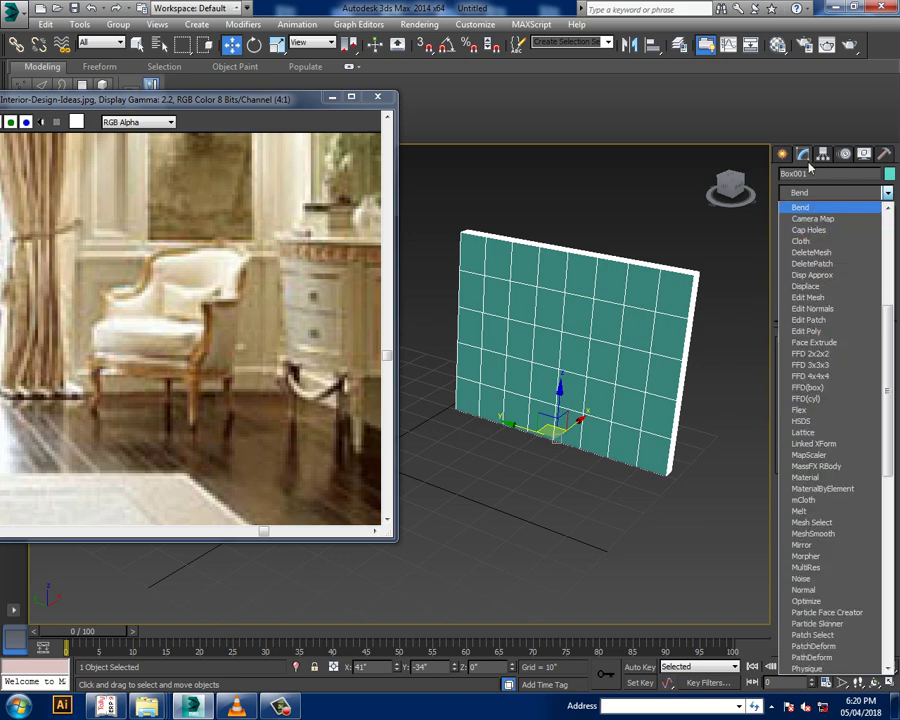
{"action": "left_click", "coordinate": [816, 212]}
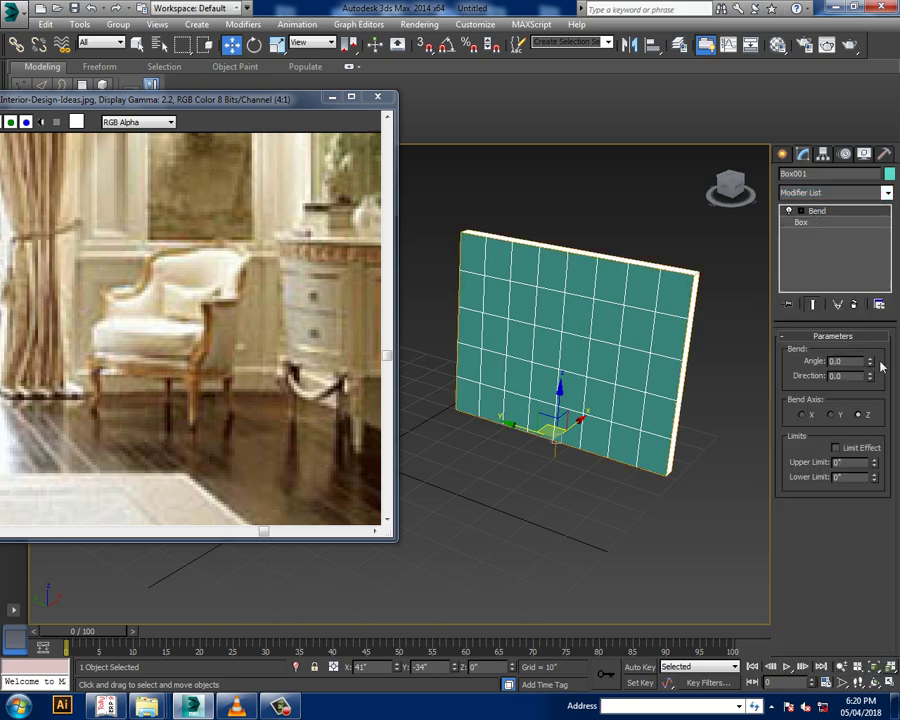
{"action": "mouse_move", "coordinate": [870, 361]}
{"action": "left_mouse_down"}
{"action": "mouse_move", "coordinate": [848, 342]}
{"action": "mouse_move", "coordinate": [871, 405]}
{"action": "mouse_move", "coordinate": [896, 650]}
{"action": "left_mouse_up"}
{"action": "right_click", "coordinate": [848, 342]}
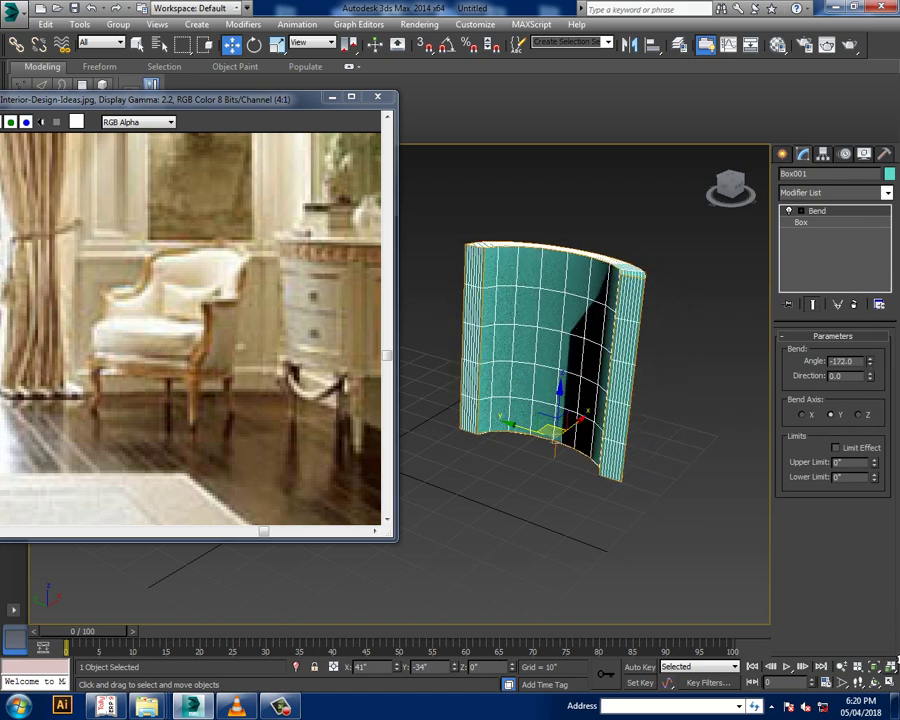
{"action": "mouse_move", "coordinate": [674, 478]}
{"action": "middle_mouse_down", "text": "alt"}
{"action": "mouse_move", "coordinate": [655, 436]}
{"action": "mouse_move", "coordinate": [665, 443]}
{"action": "middle_mouse_up", "text": "alt"}
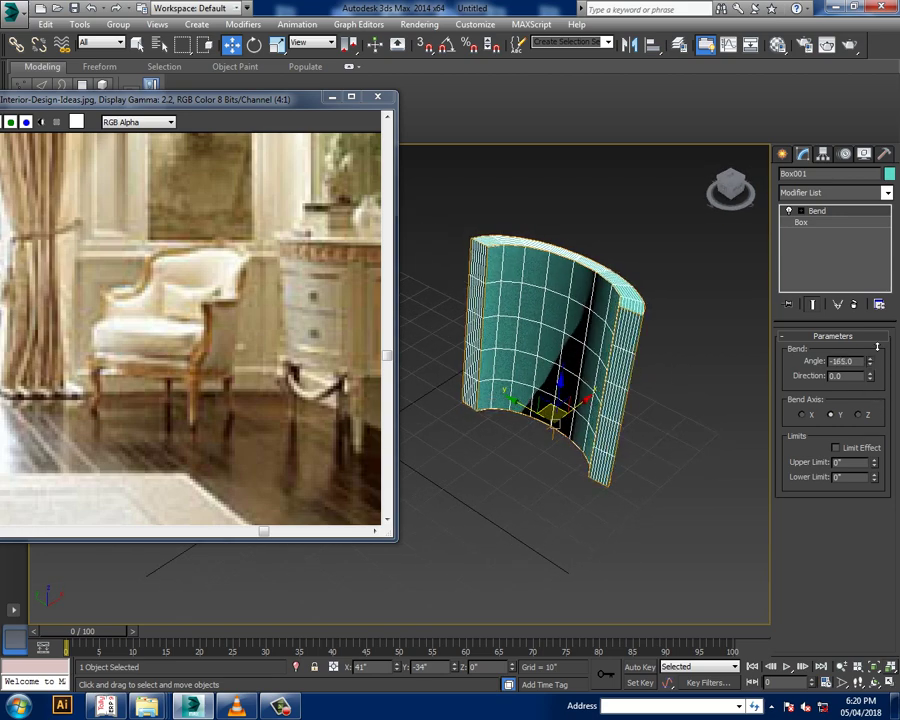
{"action": "left_click_drag", "start_coordinate": [870, 378], "coordinate": [866, 330]}
Resize the base box to 70 x 2 x 59 inches
{"action": "left_click", "coordinate": [836, 222]}
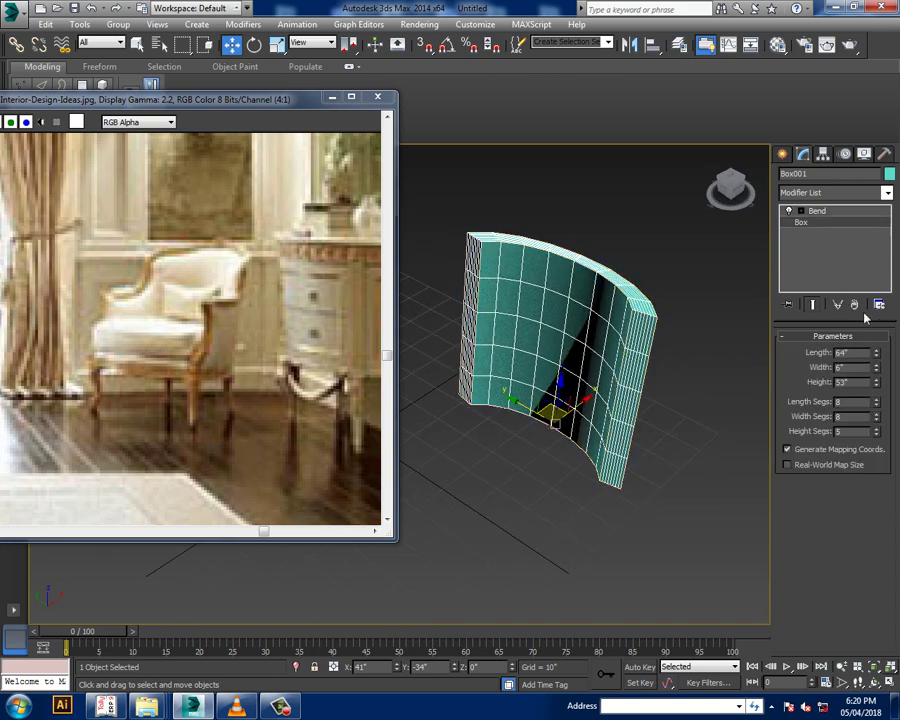
{"action": "mouse_move", "coordinate": [878, 366]}
{"action": "left_mouse_down"}
{"action": "mouse_move", "coordinate": [888, 338]}
{"action": "mouse_move", "coordinate": [897, 421]}
{"action": "left_mouse_up"}
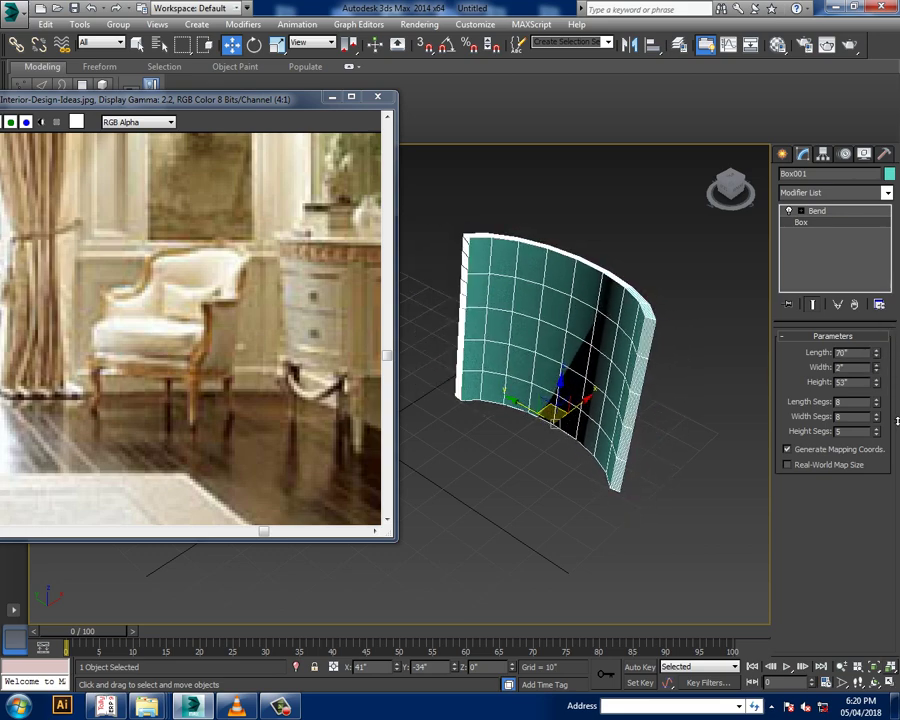
{"action": "mouse_move", "coordinate": [767, 372]}
{"action": "middle_mouse_down", "text": "alt"}
{"action": "mouse_move", "coordinate": [617, 328]}
{"action": "mouse_move", "coordinate": [685, 343]}
{"action": "mouse_move", "coordinate": [663, 341]}
{"action": "mouse_move", "coordinate": [685, 346]}
{"action": "mouse_move", "coordinate": [691, 360]}
{"action": "mouse_move", "coordinate": [640, 355]}
{"action": "mouse_move", "coordinate": [665, 358]}
{"action": "mouse_move", "coordinate": [650, 358]}
{"action": "middle_mouse_up", "text": "alt"}
{"action": "scroll", "coordinate": [648, 355], "scroll_direction": "up", "scroll_amount": 5}
{"action": "scroll", "coordinate": [648, 355], "scroll_direction": "up", "scroll_amount": 2}
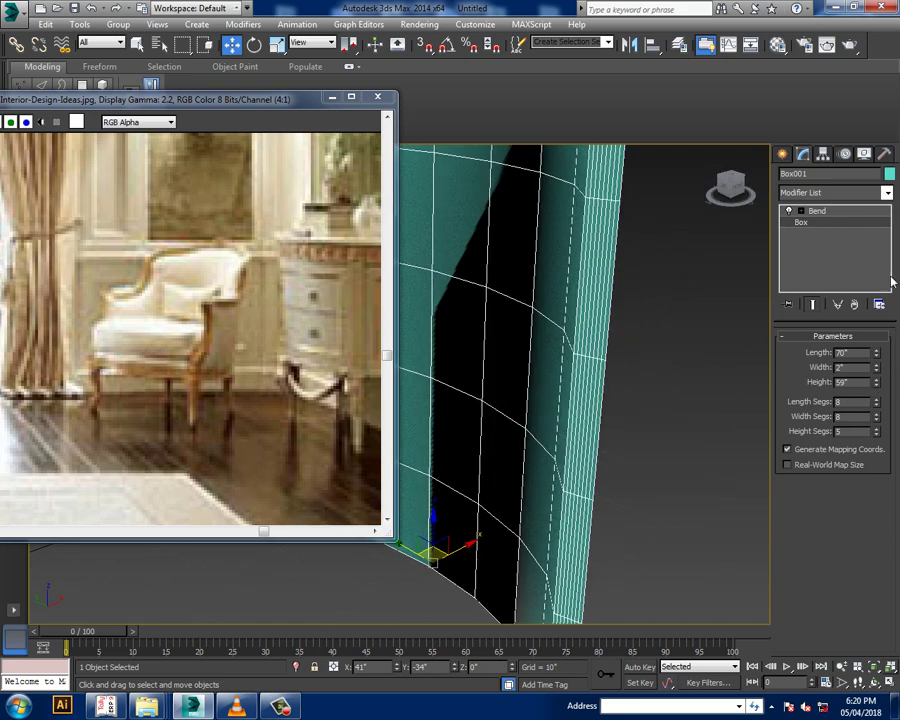
Reduce the box to 2 width segments and 5 height segments
{"action": "mouse_move", "coordinate": [876, 433]}
{"action": "left_mouse_down"}
{"action": "mouse_move", "coordinate": [889, 448]}
{"action": "mouse_move", "coordinate": [880, 450]}
{"action": "left_mouse_up"}
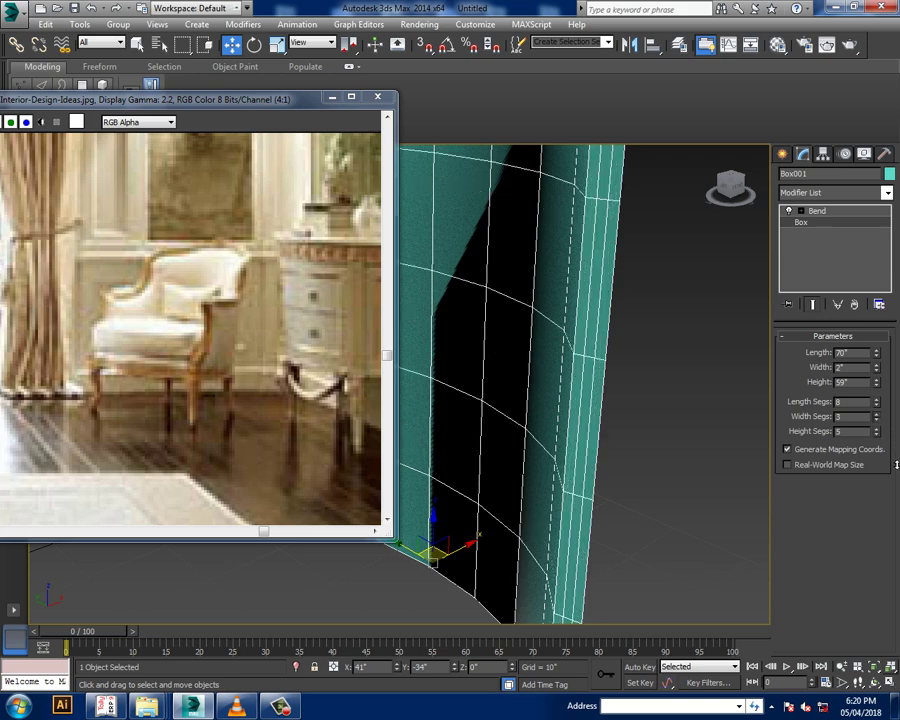
{"action": "left_click", "coordinate": [876, 428]}
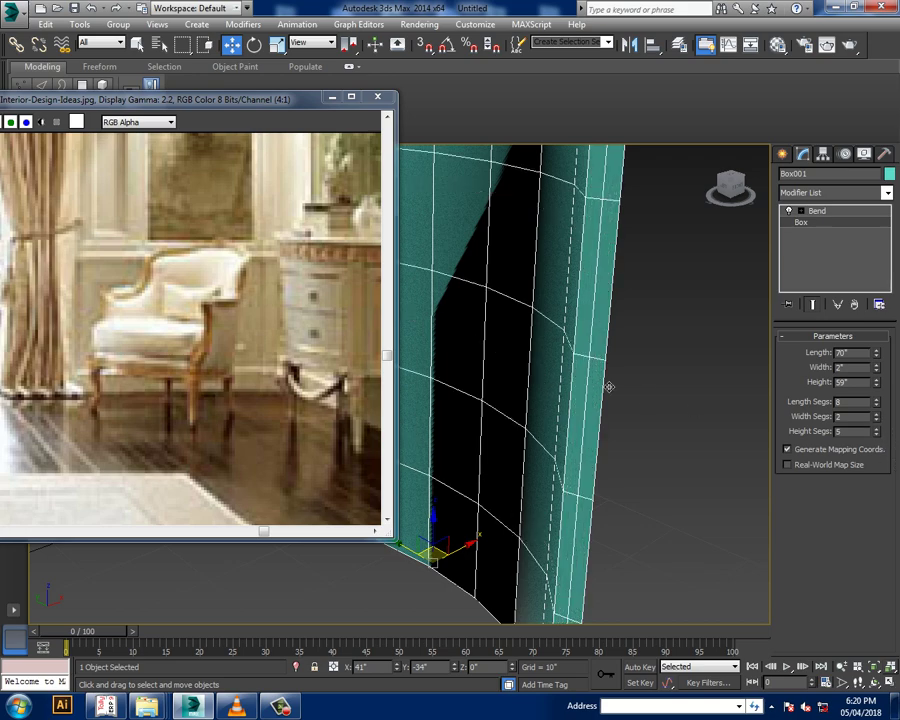
{"action": "scroll", "coordinate": [608, 386], "scroll_direction": "down", "scroll_amount": 2}
{"action": "scroll", "coordinate": [562, 352], "scroll_direction": "down", "scroll_amount": 5}
{"action": "scroll", "coordinate": [626, 374], "scroll_direction": "up", "scroll_amount": 1}
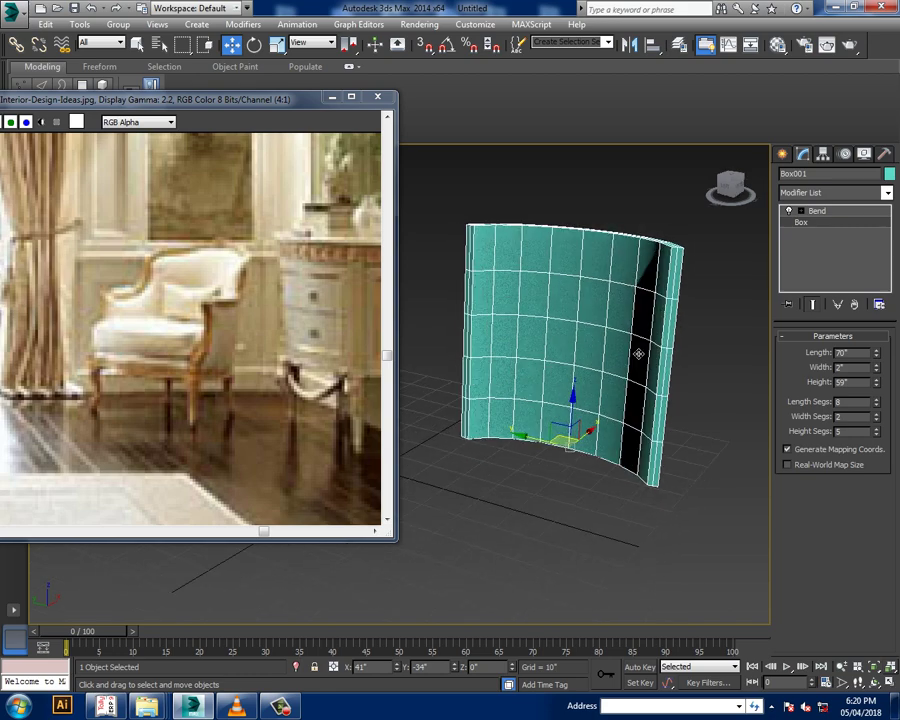
{"action": "scroll", "coordinate": [638, 353], "scroll_direction": "up", "scroll_amount": 1}
{"action": "scroll", "coordinate": [620, 345], "scroll_direction": "up", "scroll_amount": 3}
{"action": "scroll", "coordinate": [616, 340], "scroll_direction": "up", "scroll_amount": 1}
{"action": "scroll", "coordinate": [620, 316], "scroll_direction": "down", "scroll_amount": 2}
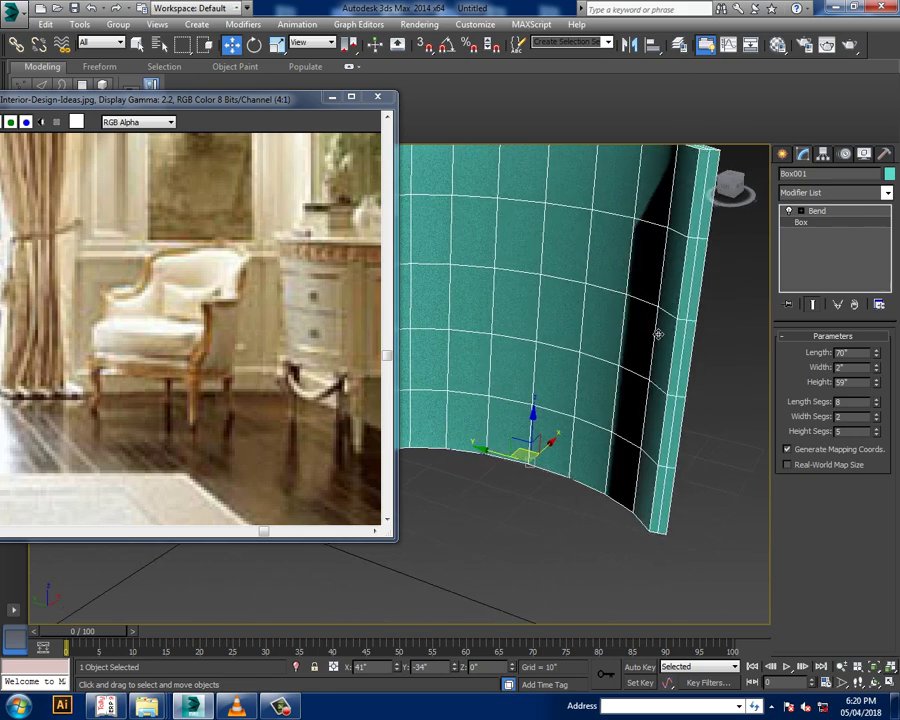
{"action": "middle_click_drag", "start_coordinate": [658, 334], "coordinate": [674, 340], "text": "alt"}
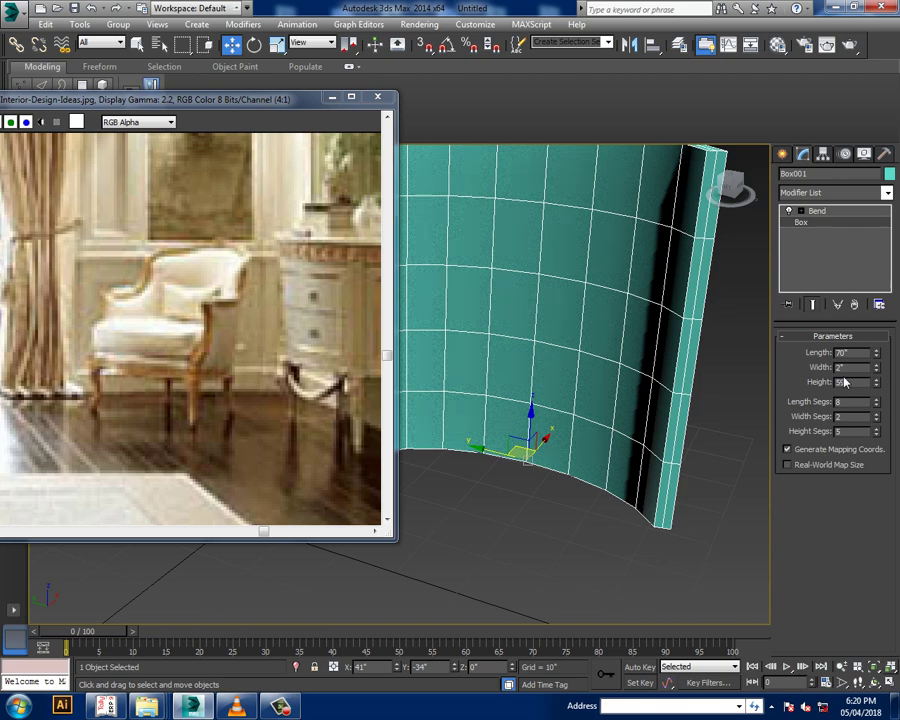
Tighten the Bend angle to -167.5°
{"action": "right_click", "coordinate": [548, 248]}
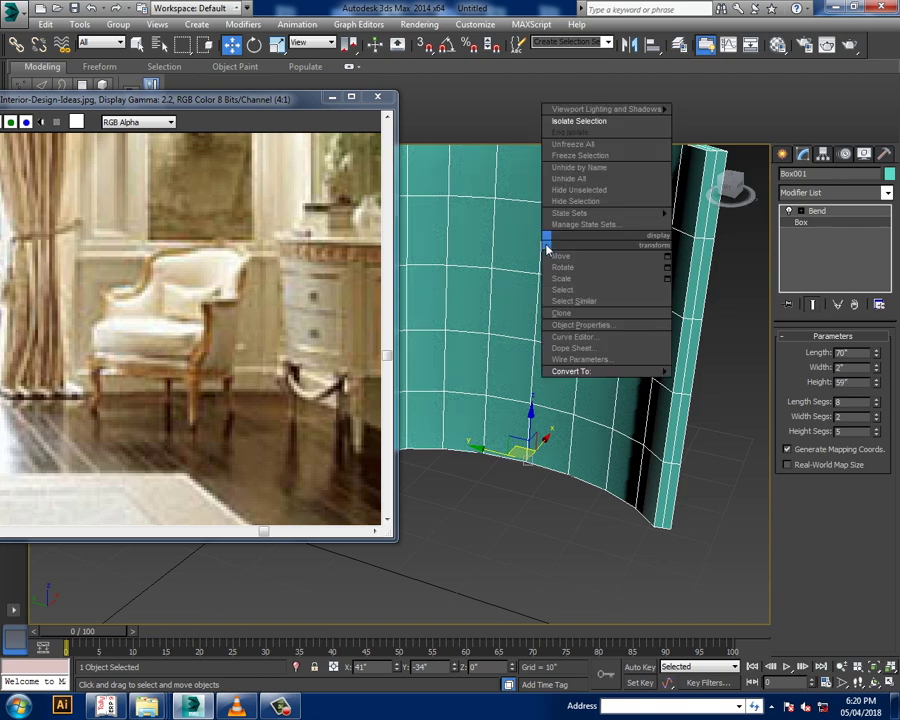
{"action": "left_click", "coordinate": [578, 317]}
{"action": "scroll", "coordinate": [598, 341], "scroll_direction": "down", "scroll_amount": 3}
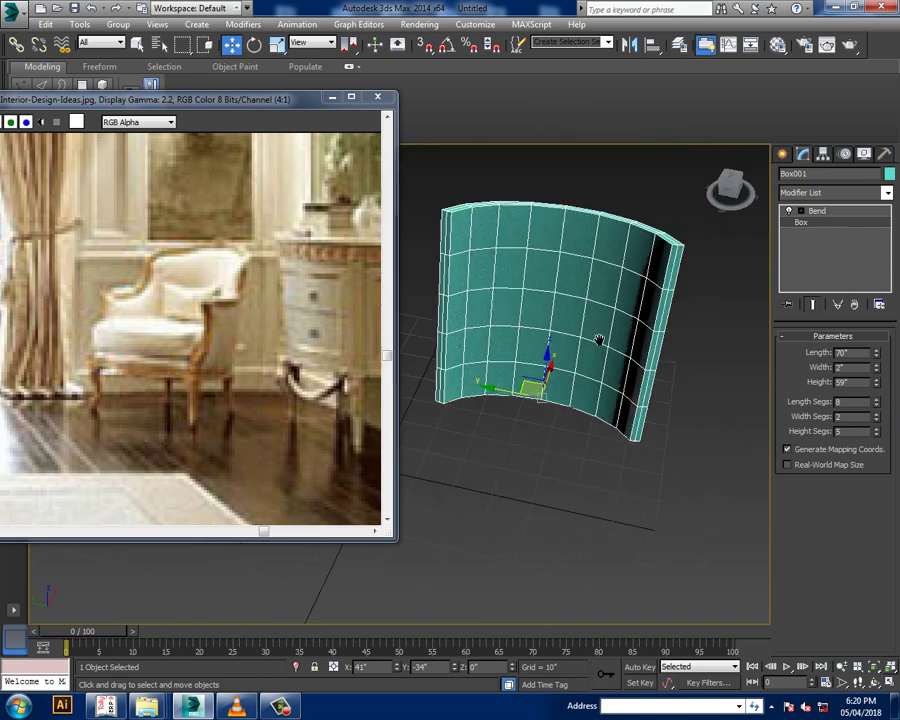
{"action": "scroll", "coordinate": [580, 360], "scroll_direction": "down", "scroll_amount": 2}
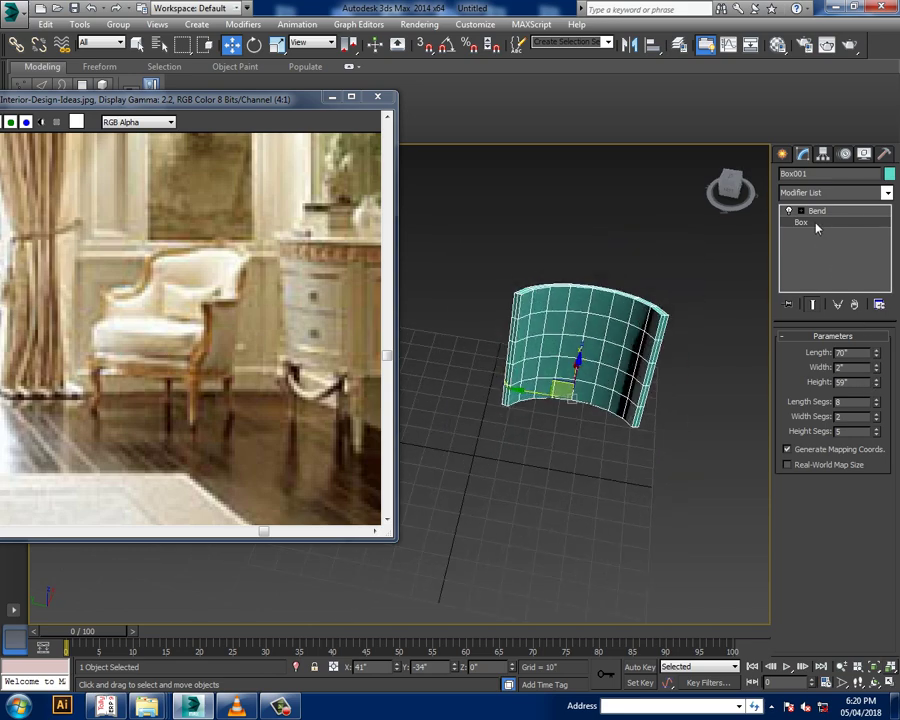
{"action": "left_click_drag", "start_coordinate": [875, 358], "coordinate": [885, 408]}
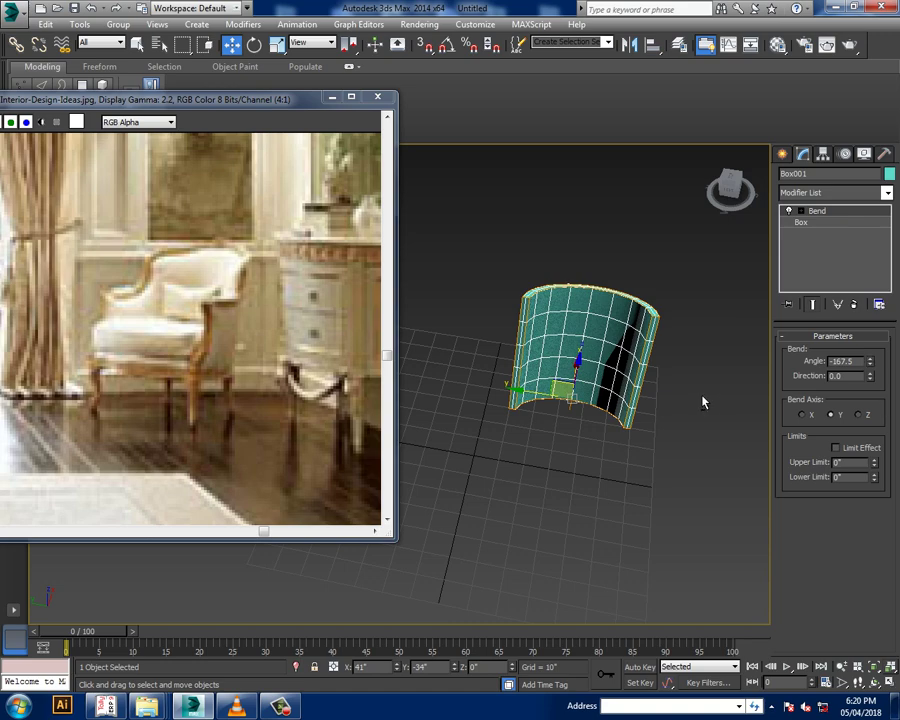
Convert the bent box to an Editable Poly
{"action": "scroll", "coordinate": [619, 362], "scroll_direction": "up", "scroll_amount": 1}
{"action": "scroll", "coordinate": [612, 366], "scroll_direction": "up", "scroll_amount": 3}
{"action": "right_click", "coordinate": [588, 285]}
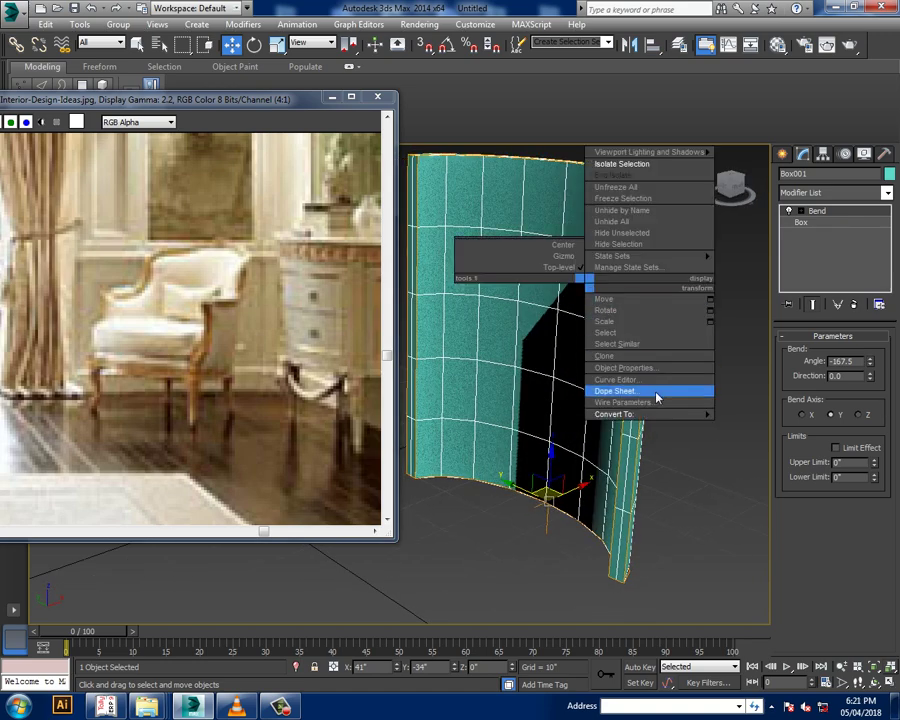
{"action": "left_click", "coordinate": [722, 424]}
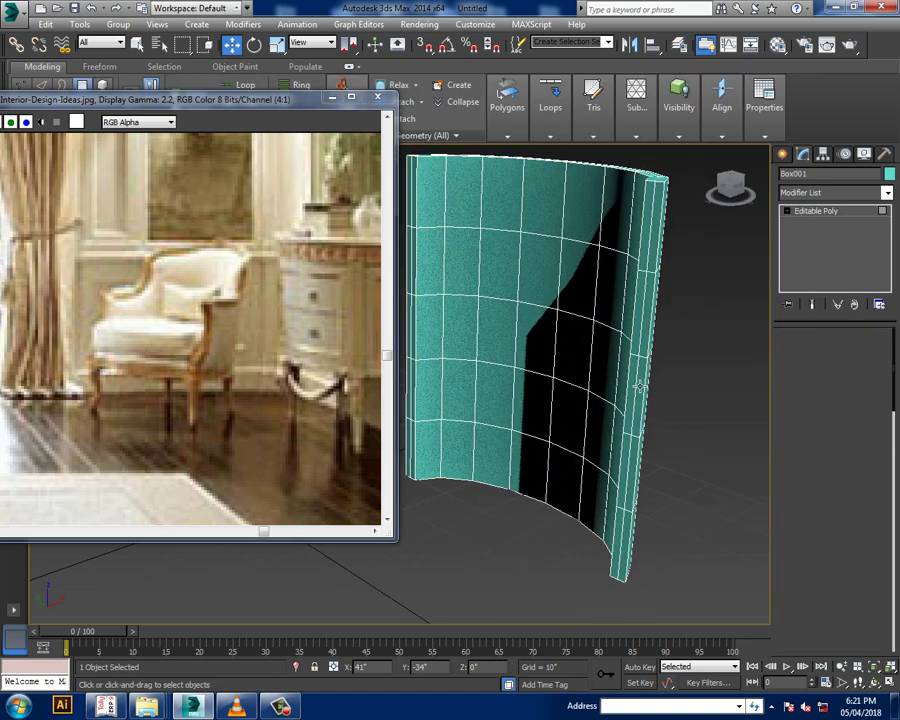
In Polygon mode, select the narrow end-strip polygons on one end of the wall
{"action": "scroll", "coordinate": [640, 387], "scroll_direction": "down", "scroll_amount": 3}
{"action": "key", "text": "4"}
{"action": "left_click_drag", "start_coordinate": [860, 565], "coordinate": [860, 565]}
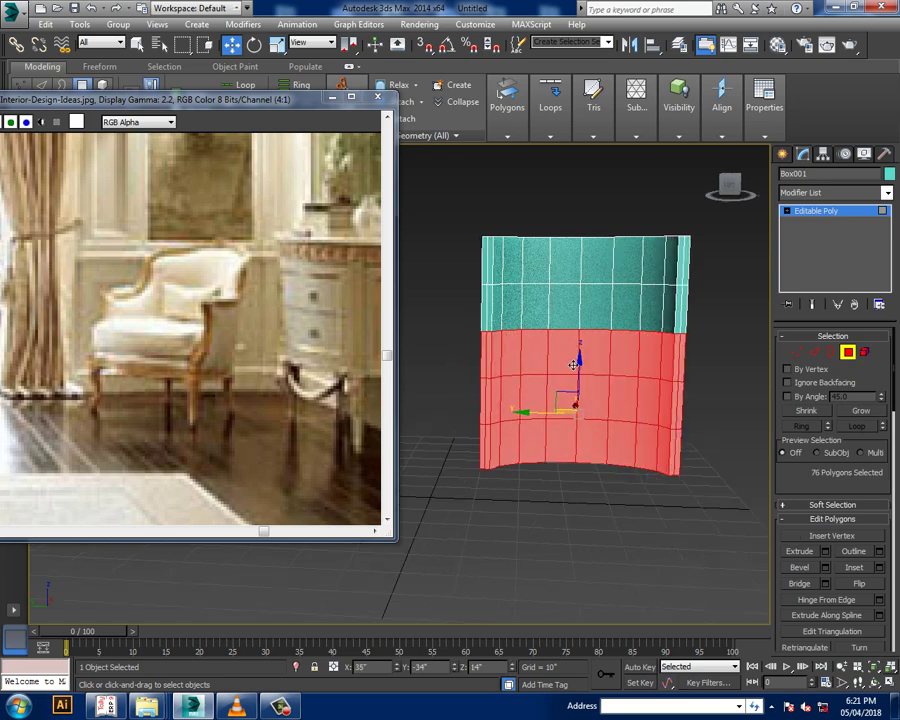
{"action": "middle_click_drag", "start_coordinate": [604, 334], "coordinate": [672, 388], "text": "alt"}
{"action": "scroll", "coordinate": [675, 388], "scroll_direction": "up", "scroll_amount": 2}
{"action": "scroll", "coordinate": [677, 388], "scroll_direction": "up", "scroll_amount": 2}
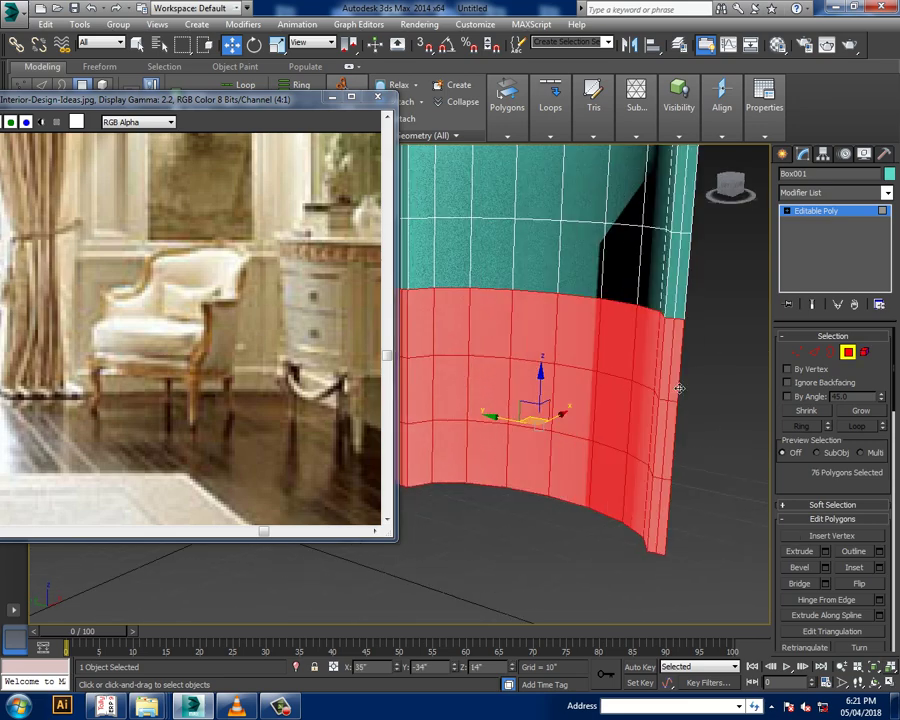
{"action": "key", "text": "Delete"}
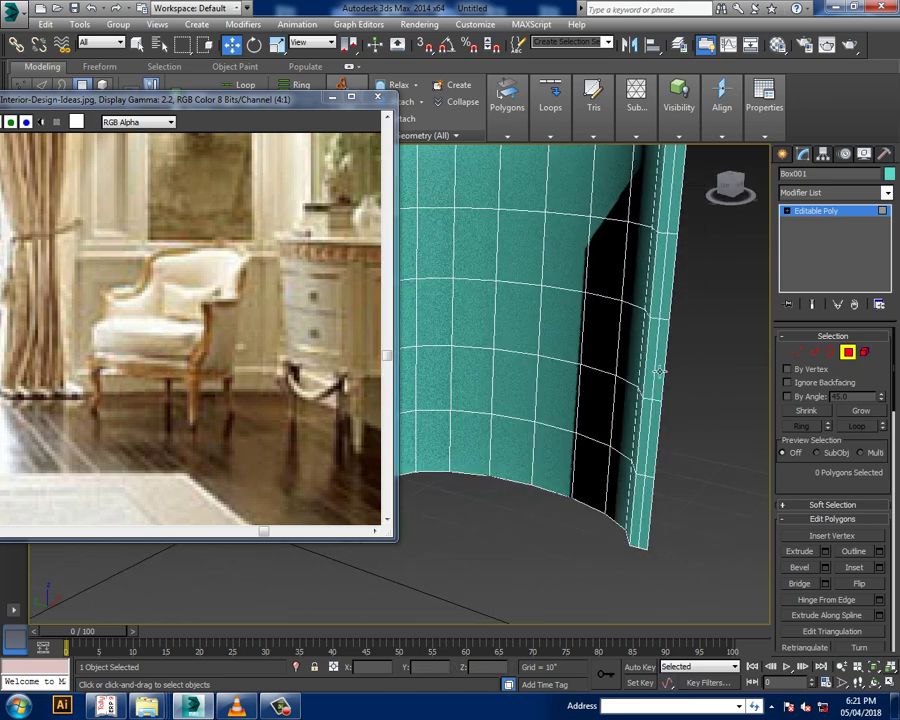
{"action": "left_click", "coordinate": [660, 371]}
{"action": "left_click", "coordinate": [663, 438], "text": "ctrl"}
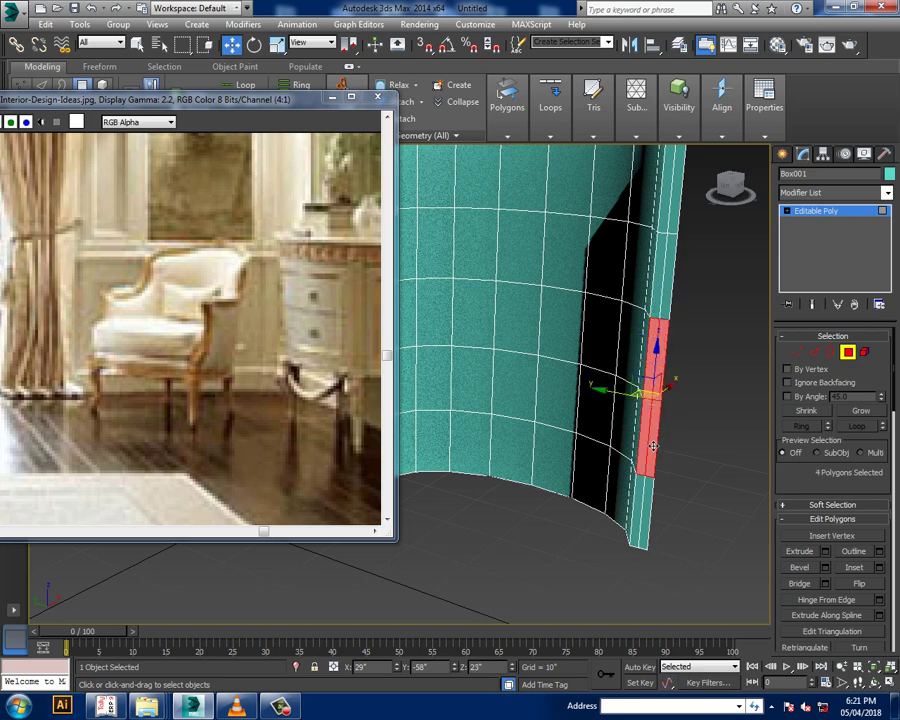
{"action": "left_click", "coordinate": [656, 505], "text": "ctrl"}
{"action": "left_click", "coordinate": [653, 530], "text": "ctrl"}
Add the end-strip polygons on the opposite end, 12 polygons in total
{"action": "mouse_move", "coordinate": [645, 410]}
{"action": "middle_mouse_down", "text": "alt"}
{"action": "mouse_move", "coordinate": [639, 398]}
{"action": "mouse_move", "coordinate": [603, 395]}
{"action": "middle_mouse_up", "text": "alt"}
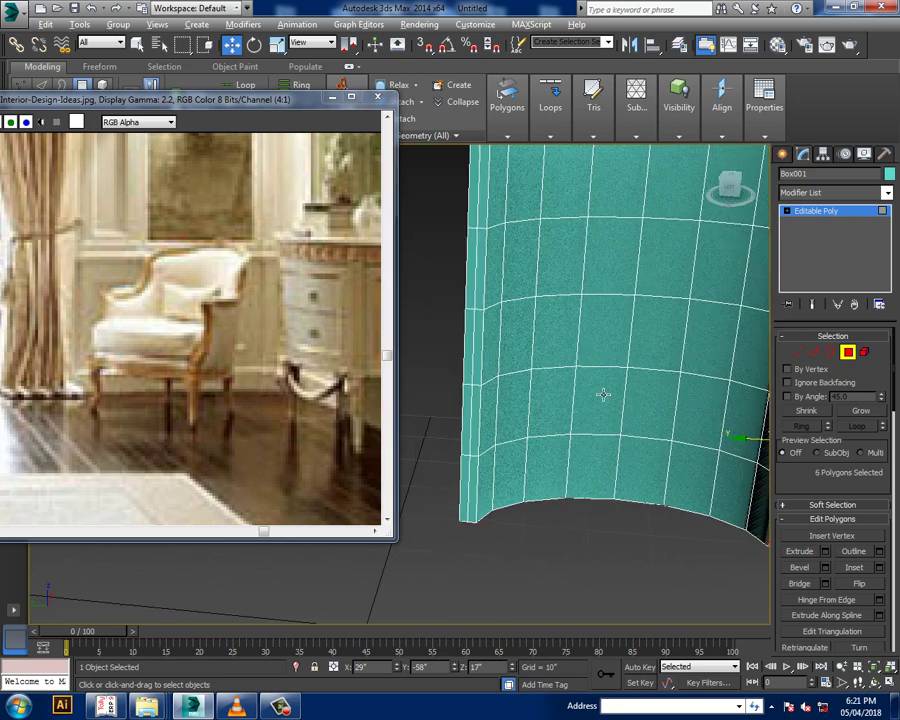
{"action": "left_click", "coordinate": [476, 345], "text": "ctrl"}
{"action": "left_click", "coordinate": [483, 416], "text": "ctrl"}
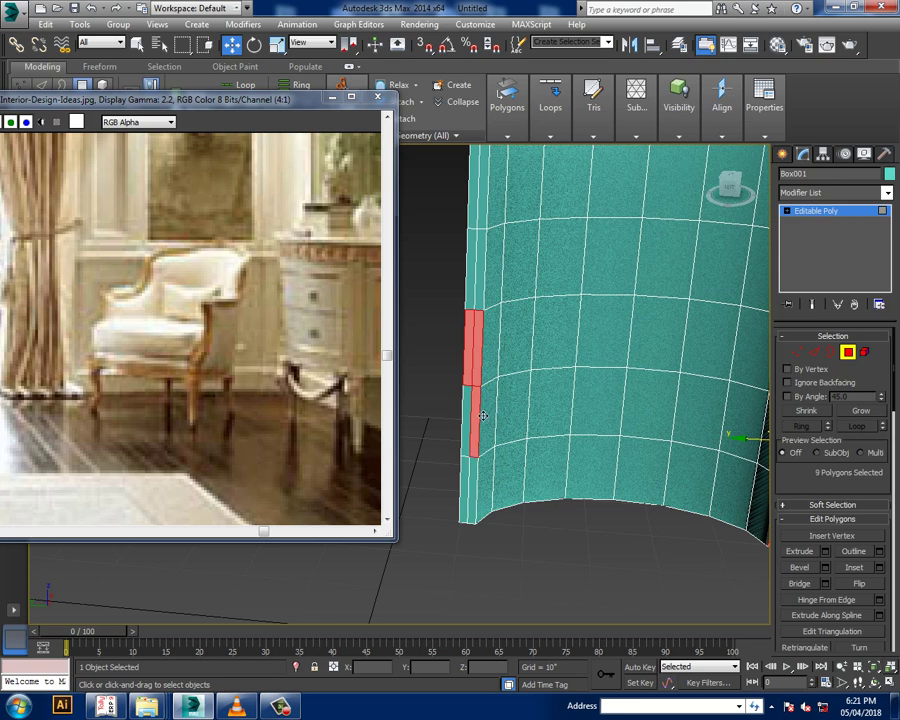
{"action": "left_click", "coordinate": [474, 417], "text": "ctrl"}
{"action": "left_click", "coordinate": [475, 490], "text": "ctrl"}
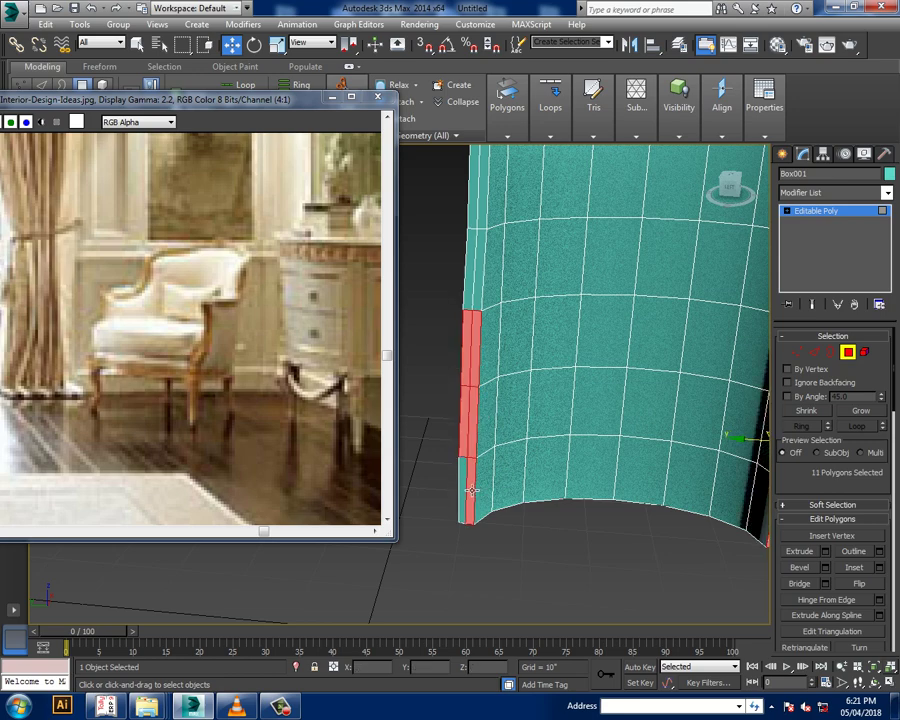
{"action": "left_click", "coordinate": [472, 490], "text": "ctrl"}
{"action": "scroll", "coordinate": [548, 427], "scroll_direction": "down", "scroll_amount": 5}
{"action": "scroll", "coordinate": [628, 408], "scroll_direction": "down", "scroll_amount": 2}
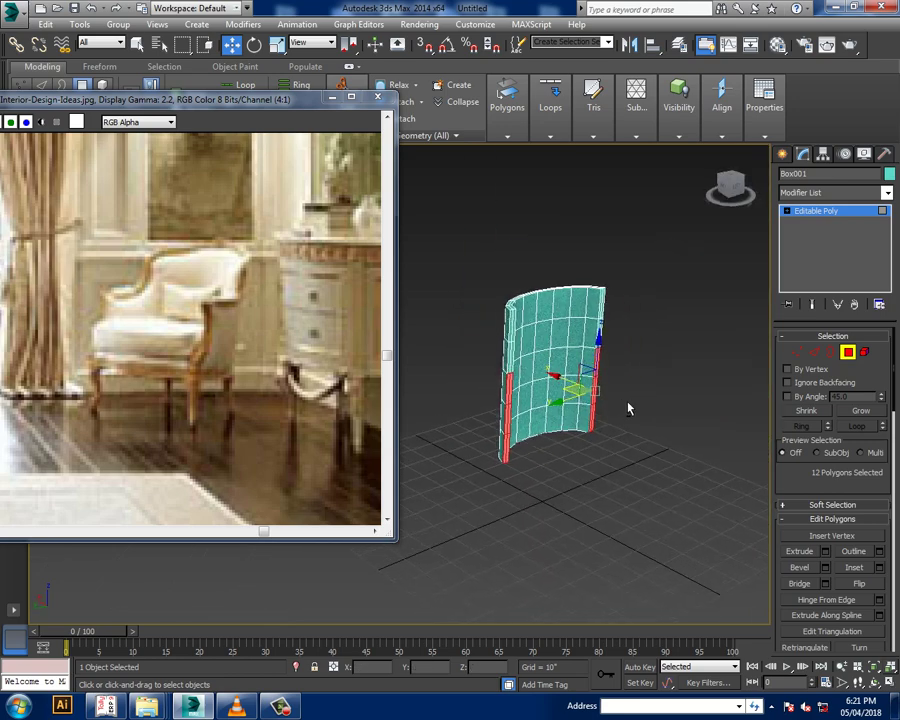
Extrude the selected end strips outward into side panels
{"action": "left_click", "coordinate": [824, 551]}
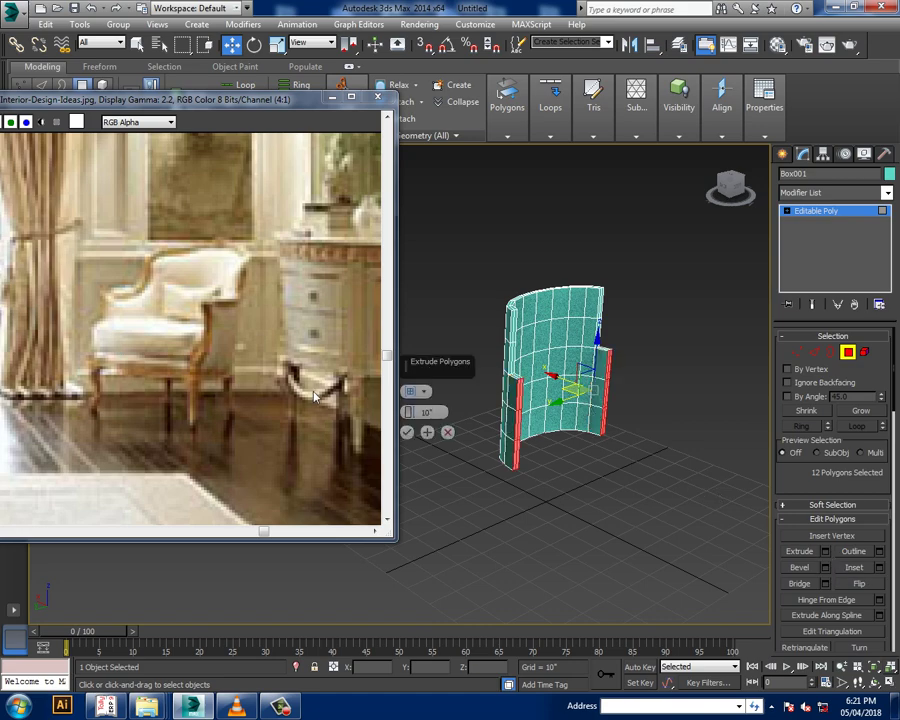
{"action": "mouse_move", "coordinate": [409, 412]}
{"action": "left_mouse_down"}
{"action": "mouse_move", "coordinate": [387, 337]}
{"action": "mouse_move", "coordinate": [384, 279]}
{"action": "left_mouse_up"}
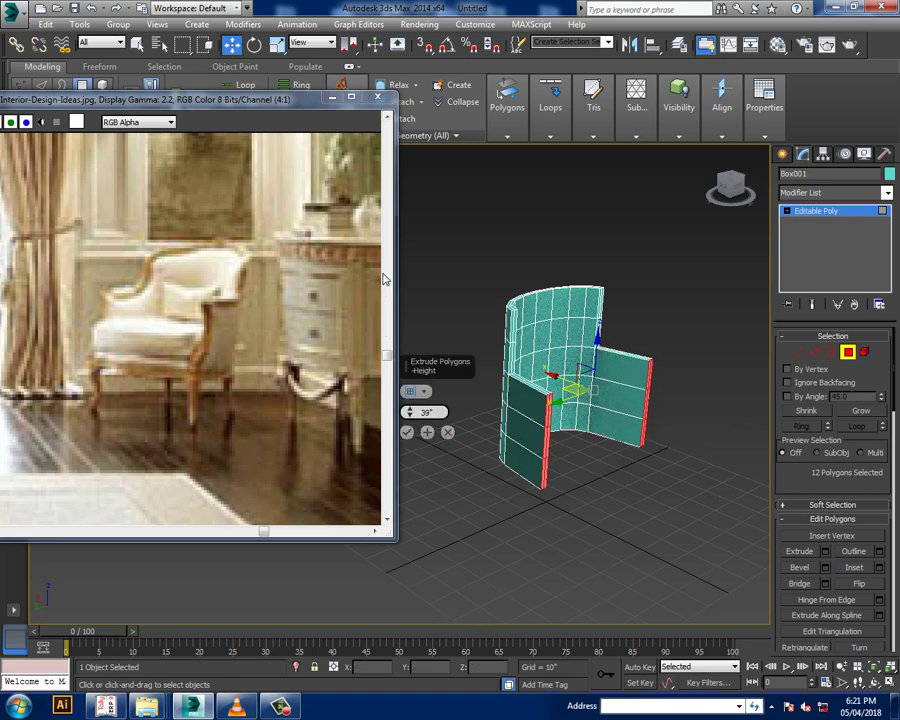
{"action": "left_click", "coordinate": [407, 432]}
{"action": "middle_click_drag", "start_coordinate": [410, 432], "coordinate": [575, 373], "text": "alt"}
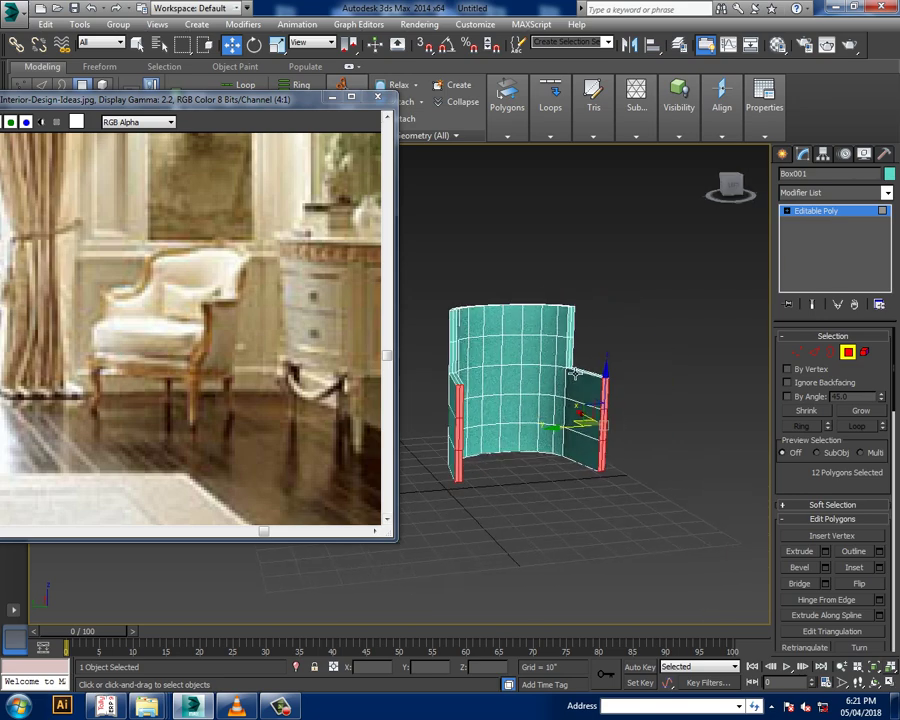
{"action": "scroll", "coordinate": [575, 373], "scroll_direction": "up", "scroll_amount": 4}
In a maximized Front view, raise the top middle vertices into a peak
{"action": "key", "text": "alt+w"}
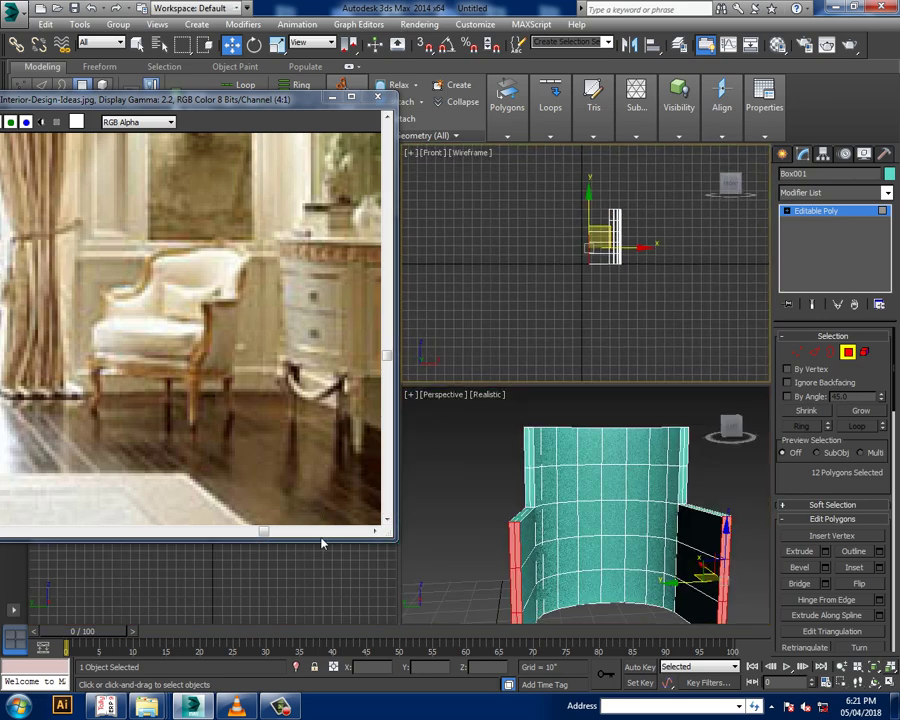
{"action": "key", "text": "alt+w"}
{"action": "key", "text": "f"}
{"action": "scroll", "coordinate": [614, 472], "scroll_direction": "down", "scroll_amount": 5}
{"action": "scroll", "coordinate": [618, 481], "scroll_direction": "down", "scroll_amount": 2}
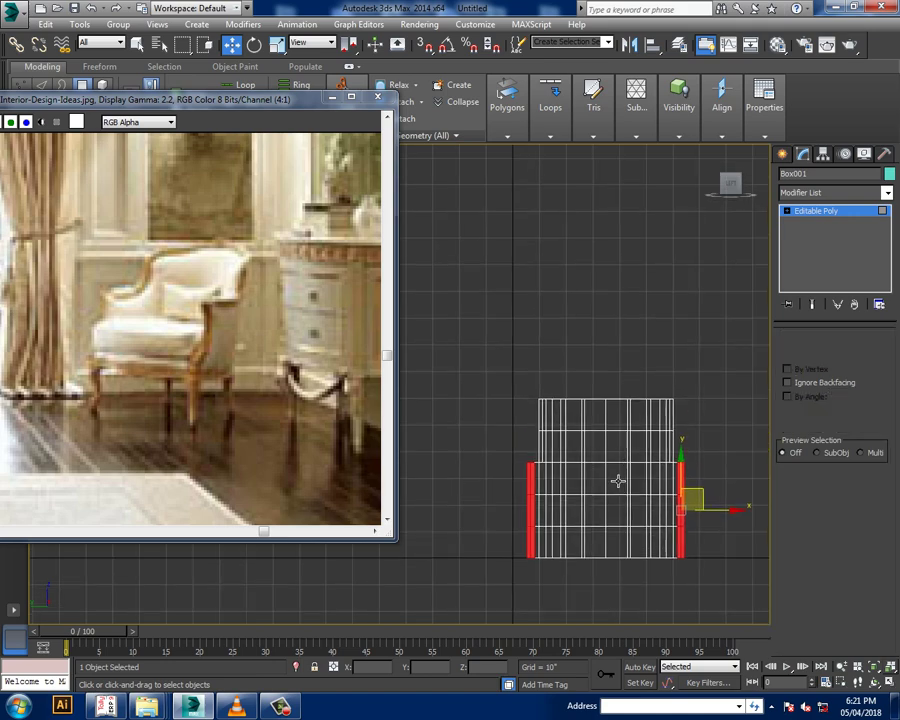
{"action": "key", "text": "1"}
{"action": "scroll", "coordinate": [605, 440], "scroll_direction": "up", "scroll_amount": 2}
{"action": "scroll", "coordinate": [590, 418], "scroll_direction": "up", "scroll_amount": 2}
{"action": "scroll", "coordinate": [572, 425], "scroll_direction": "up", "scroll_amount": 1}
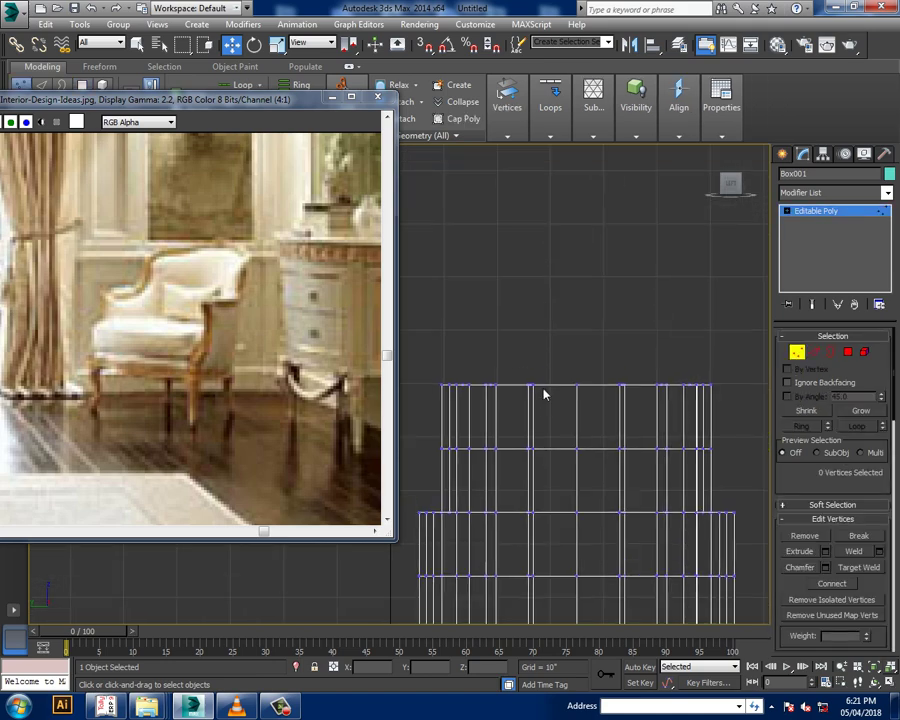
{"action": "left_click_drag", "start_coordinate": [509, 359], "coordinate": [646, 408]}
{"action": "mouse_move", "coordinate": [592, 355]}
{"action": "left_mouse_down"}
{"action": "mouse_move", "coordinate": [594, 338]}
{"action": "mouse_move", "coordinate": [568, 358]}
{"action": "mouse_move", "coordinate": [577, 358]}
{"action": "left_mouse_up"}
{"action": "left_click", "coordinate": [577, 372]}
Select the top vertices on the left and right to slope the edge down
{"action": "scroll", "coordinate": [528, 379], "scroll_direction": "up", "scroll_amount": 2}
{"action": "middle_click_drag", "start_coordinate": [528, 379], "coordinate": [578, 389]}
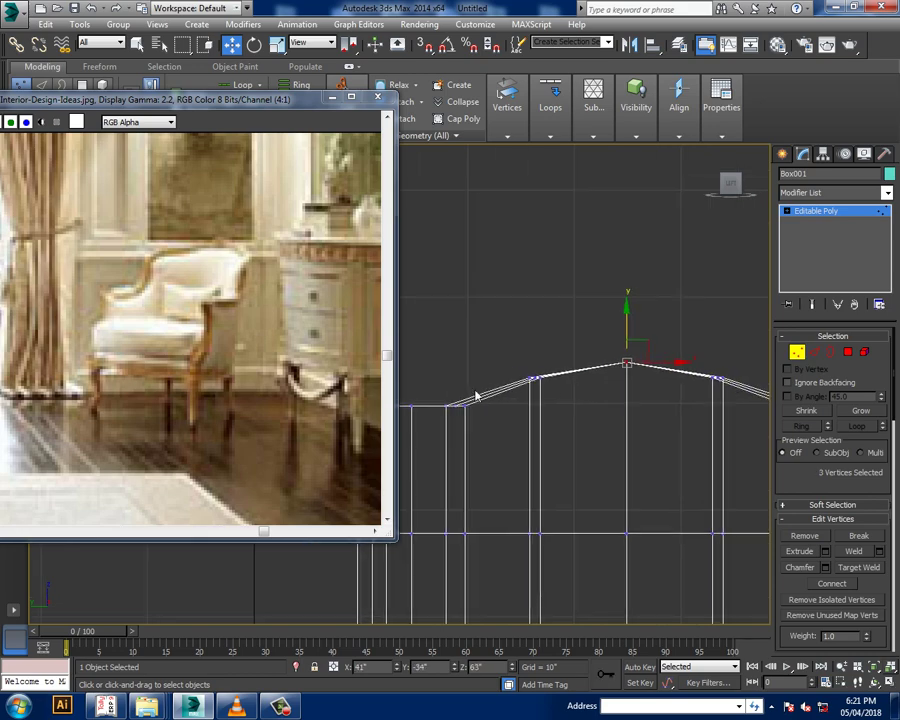
{"action": "left_click_drag", "start_coordinate": [429, 380], "coordinate": [492, 447]}
{"action": "middle_click_drag", "start_coordinate": [668, 416], "coordinate": [548, 426]}
{"action": "left_click_drag", "start_coordinate": [640, 370], "coordinate": [702, 440], "text": "ctrl"}
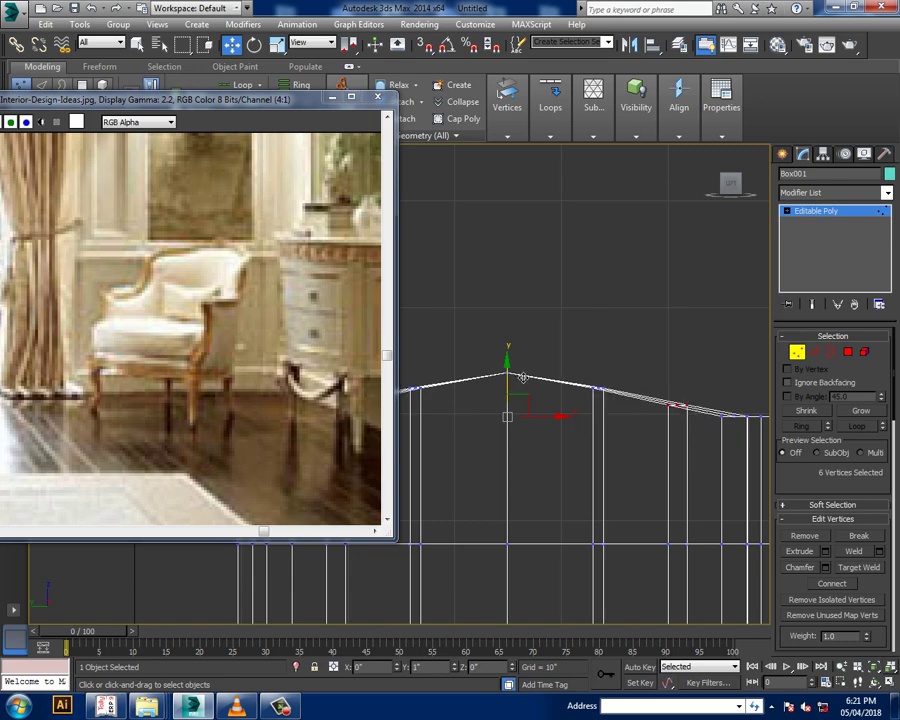
{"action": "scroll", "coordinate": [590, 430], "scroll_direction": "down", "scroll_amount": 2}
{"action": "scroll", "coordinate": [601, 430], "scroll_direction": "down", "scroll_amount": 1}
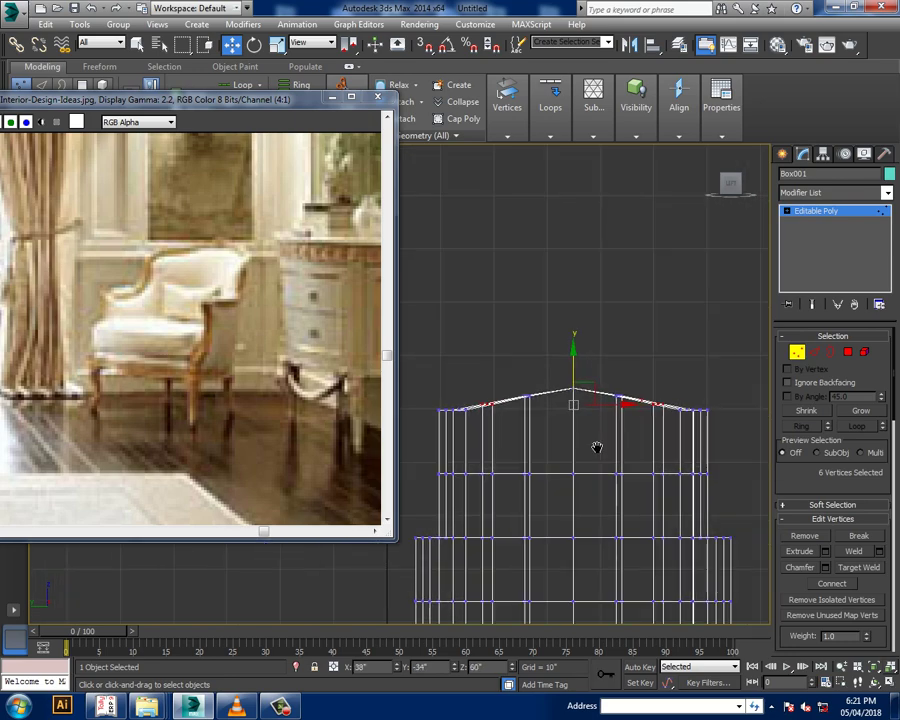
{"action": "key", "text": "alt+w"}
{"action": "mouse_move", "coordinate": [612, 471]}
{"action": "middle_mouse_down", "text": "alt"}
{"action": "mouse_move", "coordinate": [597, 442]}
{"action": "mouse_move", "coordinate": [649, 492]}
{"action": "mouse_move", "coordinate": [649, 509]}
{"action": "mouse_move", "coordinate": [661, 440]}
{"action": "mouse_move", "coordinate": [659, 487]}
{"action": "mouse_move", "coordinate": [620, 447]}
{"action": "middle_mouse_up", "text": "alt"}
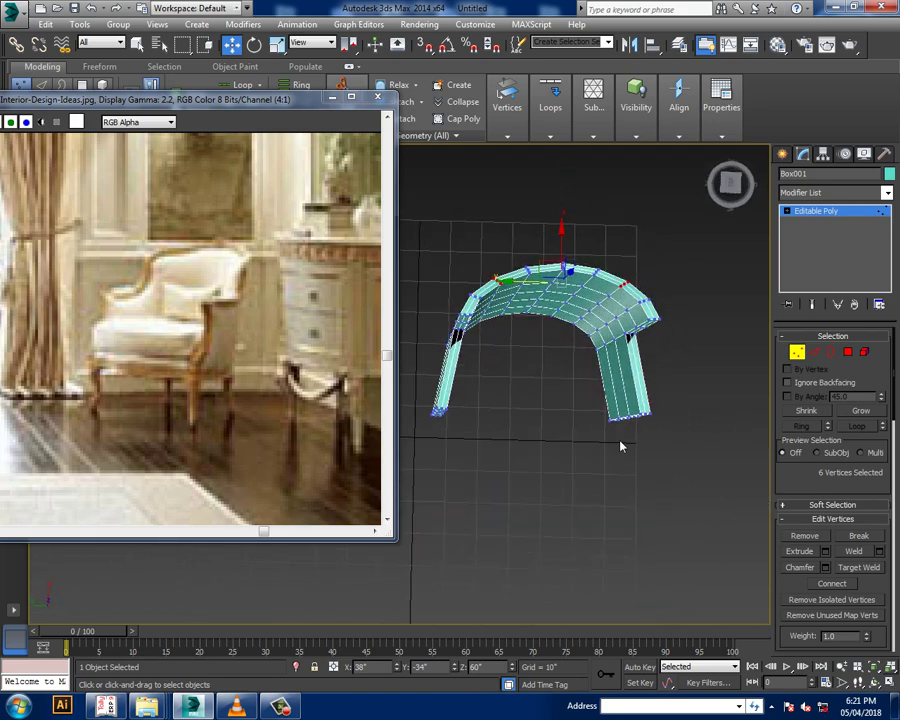
Scale the chair's bottom vertices slightly inward
{"action": "left_click_drag", "start_coordinate": [745, 497], "coordinate": [745, 497]}
{"action": "key", "text": "r"}
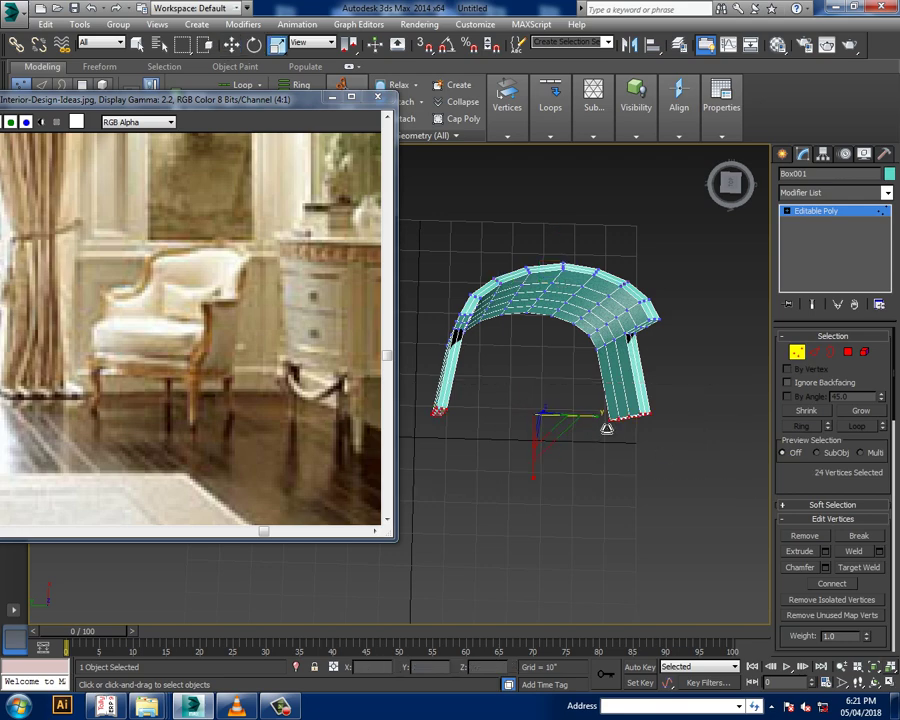
{"action": "left_click_drag", "start_coordinate": [600, 424], "coordinate": [600, 428]}
{"action": "mouse_move", "coordinate": [600, 428]}
{"action": "middle_mouse_down", "text": "alt"}
{"action": "mouse_move", "coordinate": [566, 378]}
{"action": "mouse_move", "coordinate": [574, 392]}
{"action": "mouse_move", "coordinate": [596, 368]}
{"action": "mouse_move", "coordinate": [575, 397]}
{"action": "mouse_move", "coordinate": [548, 394]}
{"action": "mouse_move", "coordinate": [645, 422]}
{"action": "mouse_move", "coordinate": [665, 410]}
{"action": "mouse_move", "coordinate": [649, 396]}
{"action": "middle_mouse_up", "text": "alt"}
{"action": "key", "text": "w"}
{"action": "key", "text": "r"}
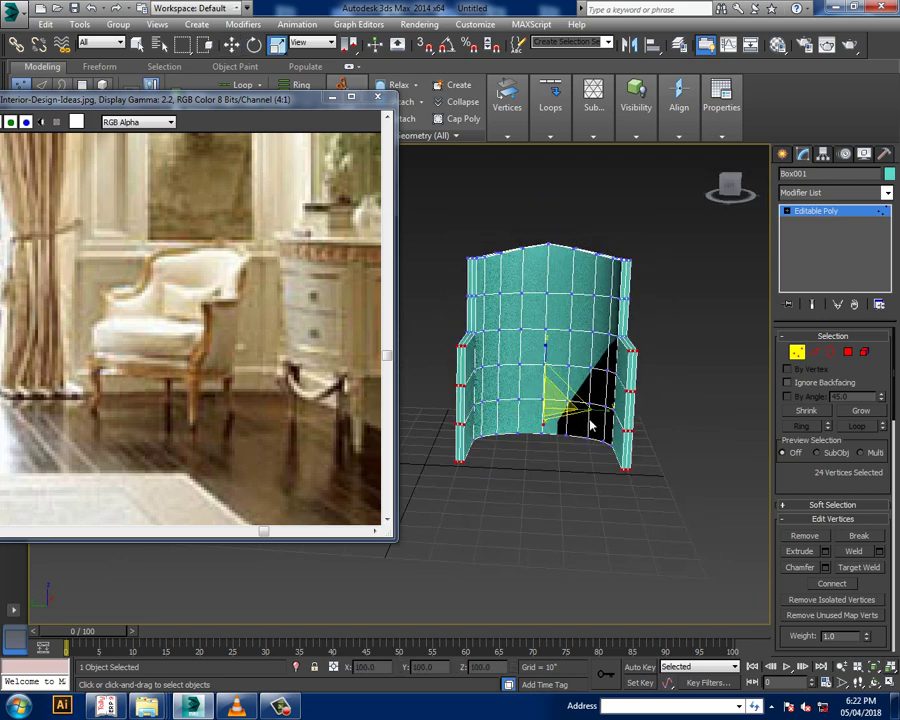
{"action": "key", "text": "w"}
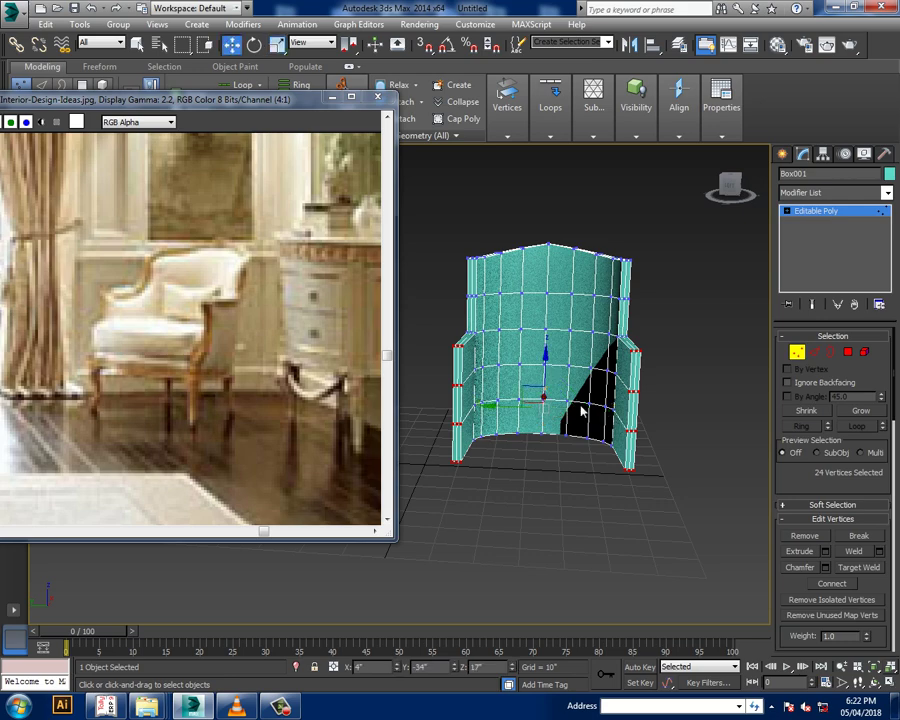
Move a side panel's front vertices to angle its front edge outward at the base
{"action": "mouse_move", "coordinate": [614, 425]}
{"action": "middle_mouse_down", "text": "alt"}
{"action": "mouse_move", "coordinate": [624, 372]}
{"action": "mouse_move", "coordinate": [634, 372]}
{"action": "mouse_move", "coordinate": [547, 417]}
{"action": "mouse_move", "coordinate": [643, 399]}
{"action": "mouse_move", "coordinate": [585, 392]}
{"action": "middle_mouse_up", "text": "alt"}
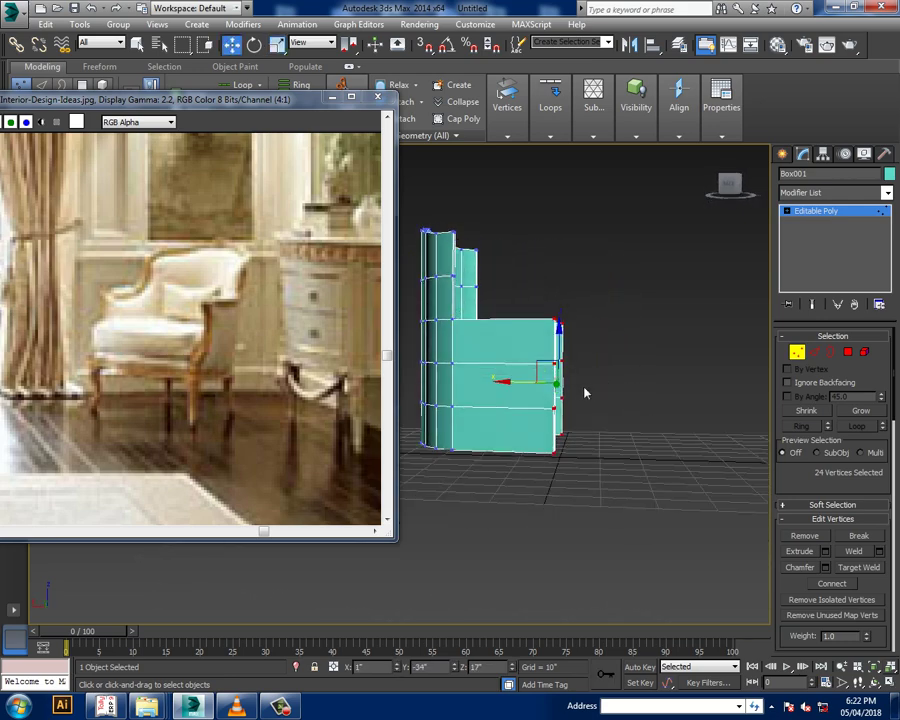
{"action": "scroll", "coordinate": [540, 423], "scroll_direction": "up", "scroll_amount": 2}
{"action": "left_click", "coordinate": [584, 422]}
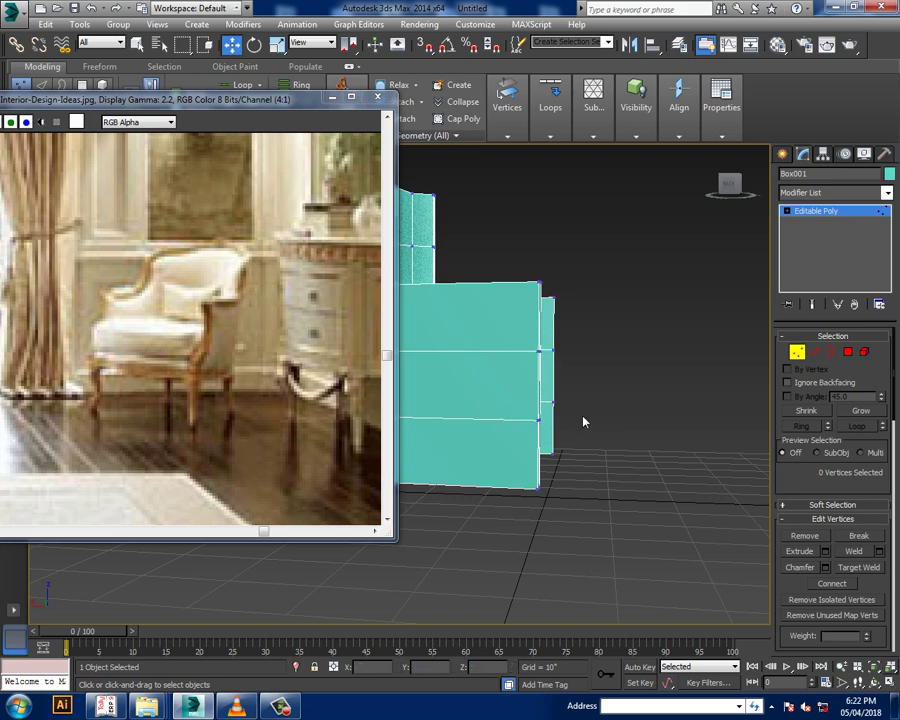
{"action": "mouse_move", "coordinate": [576, 378]}
{"action": "left_mouse_down"}
{"action": "mouse_move", "coordinate": [522, 428]}
{"action": "mouse_move", "coordinate": [510, 416]}
{"action": "left_mouse_up"}
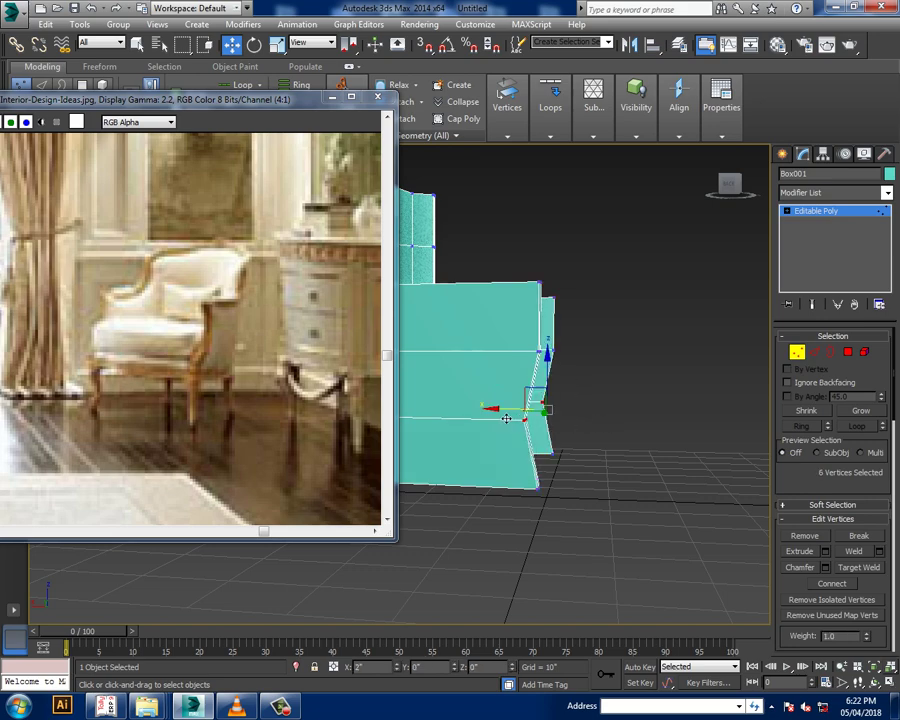
{"action": "left_click_drag", "start_coordinate": [633, 560], "coordinate": [633, 560]}
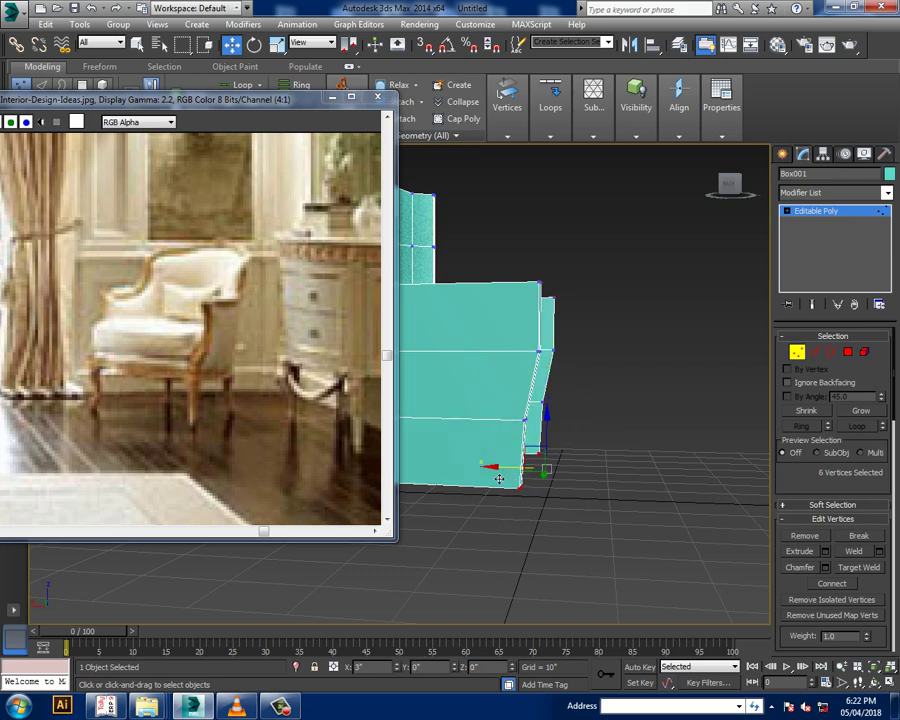
{"action": "mouse_move", "coordinate": [592, 426]}
{"action": "middle_mouse_down", "text": "alt"}
{"action": "mouse_move", "coordinate": [594, 458]}
{"action": "mouse_move", "coordinate": [543, 412]}
{"action": "middle_mouse_up", "text": "alt"}
{"action": "scroll", "coordinate": [575, 438], "scroll_direction": "up", "scroll_amount": 2}
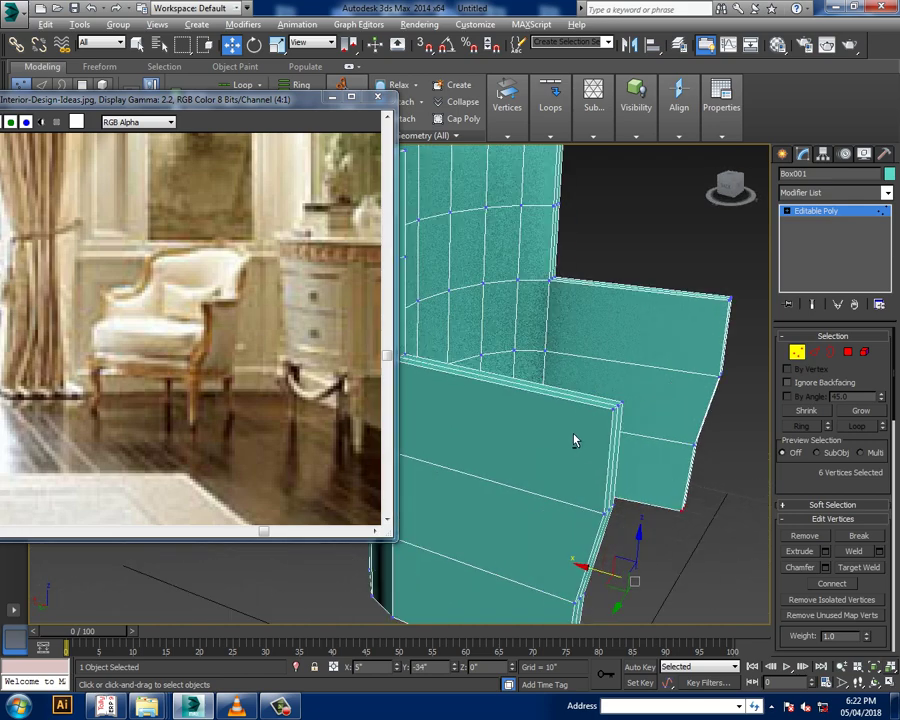
{"action": "scroll", "coordinate": [641, 448], "scroll_direction": "up", "scroll_amount": 2}
Select the two inner corner edges where the side panel meets the chair back
{"action": "left_click", "coordinate": [818, 352]}
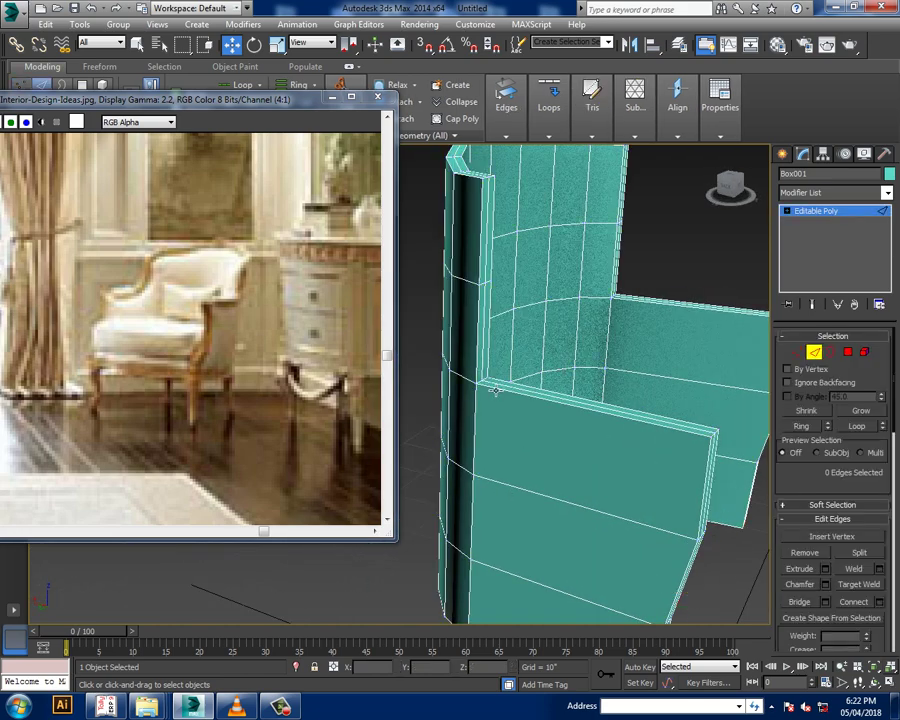
{"action": "scroll", "coordinate": [494, 388], "scroll_direction": "up", "scroll_amount": 2}
{"action": "left_click", "coordinate": [497, 389]}
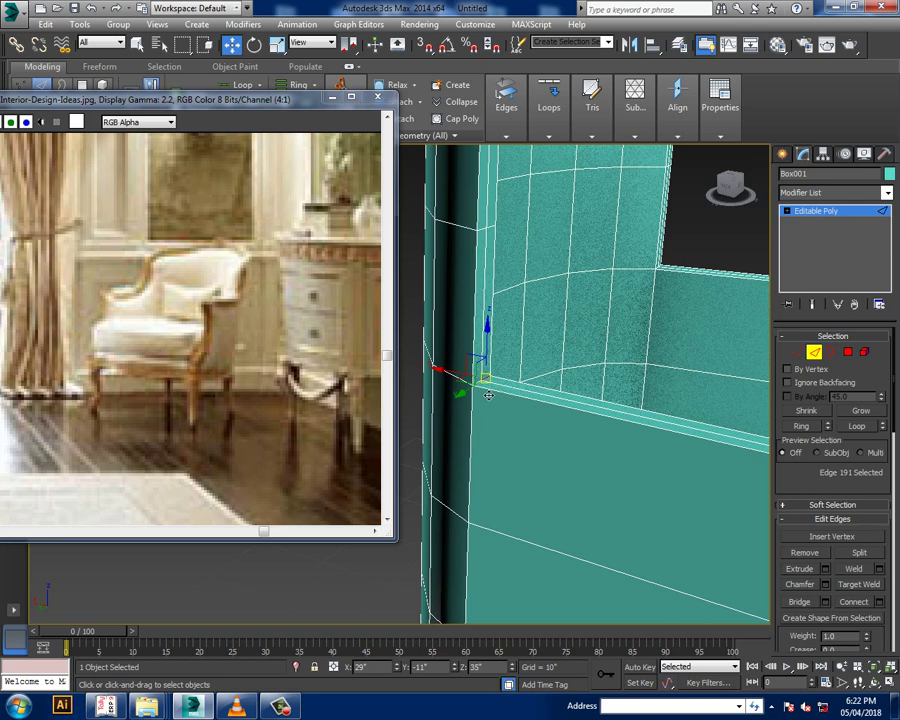
{"action": "left_click", "coordinate": [681, 431], "text": "ctrl"}
{"action": "left_click", "coordinate": [484, 385]}
{"action": "middle_click_drag", "start_coordinate": [473, 414], "coordinate": [513, 394], "text": "alt"}
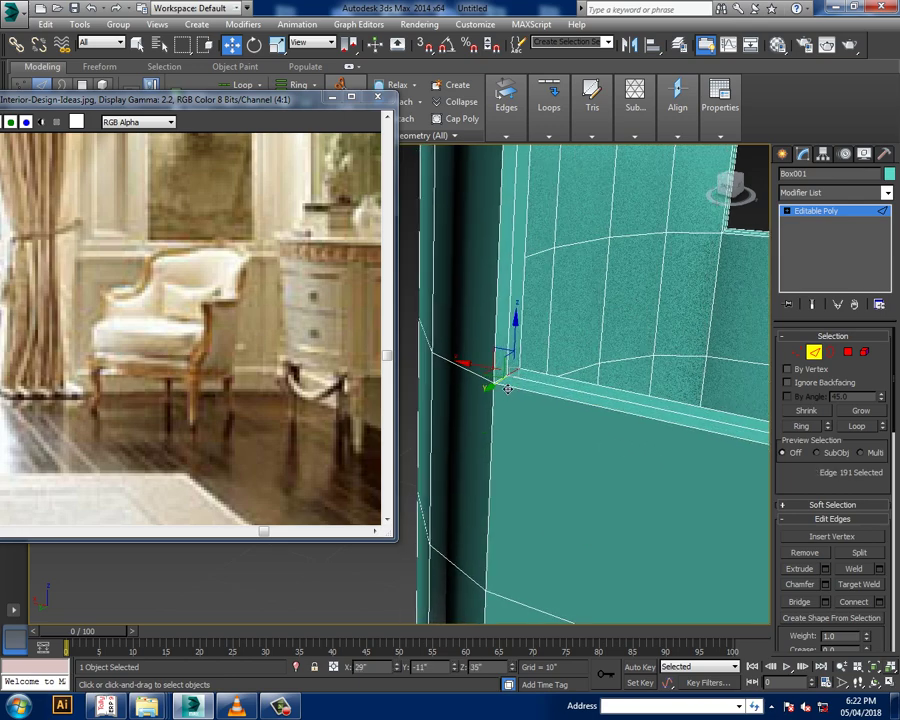
{"action": "left_click", "coordinate": [706, 457], "text": "ctrl"}
Try a 16-segment chamfer on the corner edges, then cancel it
{"action": "left_click", "coordinate": [825, 585]}
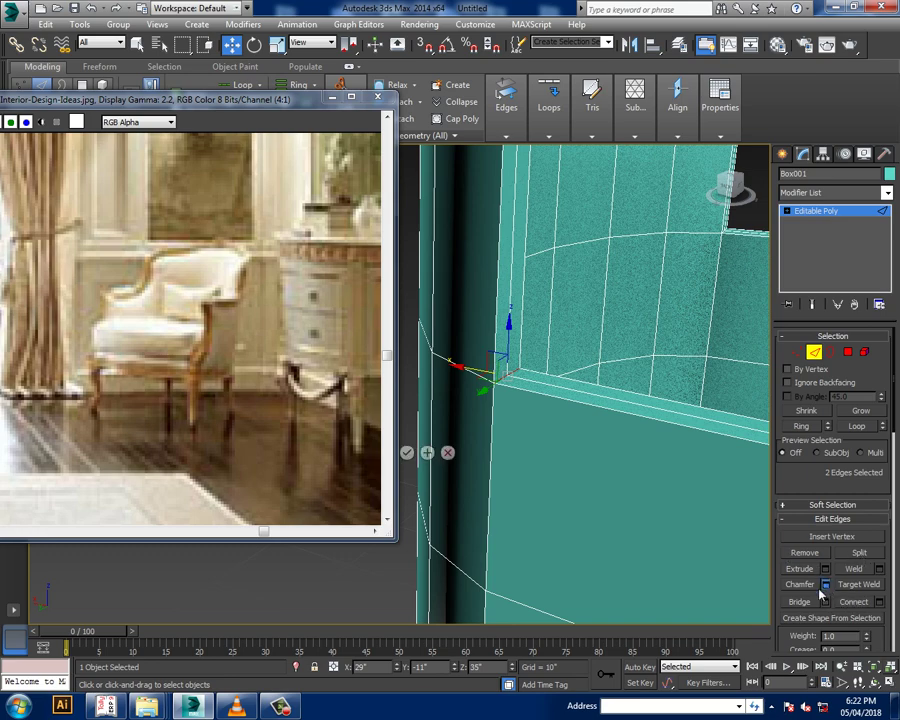
{"action": "left_click_drag", "start_coordinate": [410, 414], "coordinate": [400, 345]}
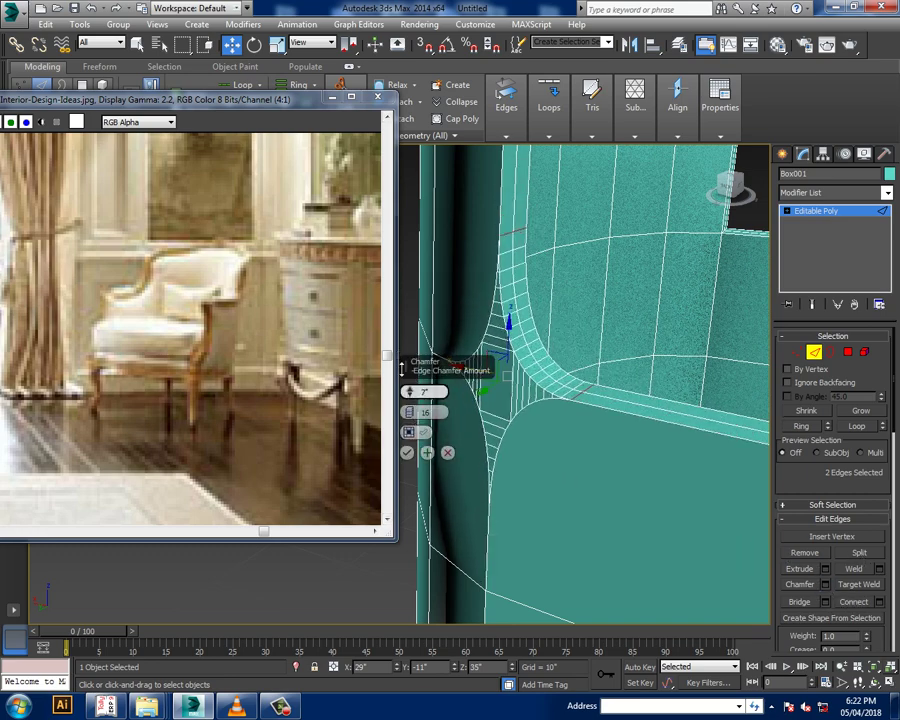
{"action": "scroll", "coordinate": [557, 365], "scroll_direction": "down", "scroll_amount": 3}
{"action": "mouse_move", "coordinate": [557, 365]}
{"action": "middle_mouse_down", "text": "alt"}
{"action": "mouse_move", "coordinate": [619, 400]}
{"action": "mouse_move", "coordinate": [555, 394]}
{"action": "mouse_move", "coordinate": [573, 374]}
{"action": "mouse_move", "coordinate": [537, 405]}
{"action": "mouse_move", "coordinate": [632, 394]}
{"action": "middle_mouse_up", "text": "alt"}
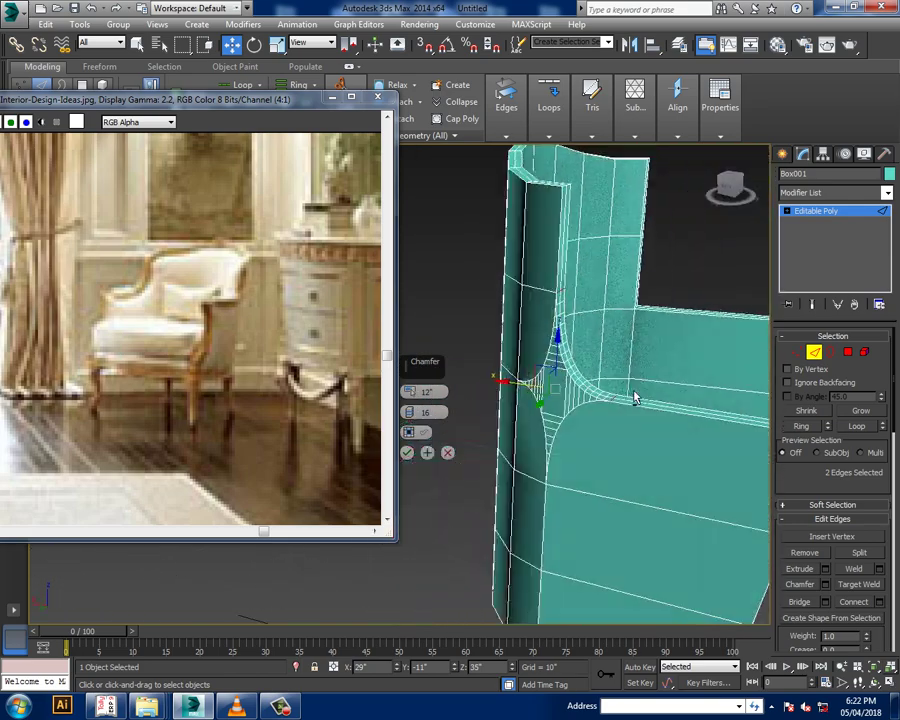
{"action": "left_click", "coordinate": [447, 452]}
{"action": "scroll", "coordinate": [591, 370], "scroll_direction": "up", "scroll_amount": 3}
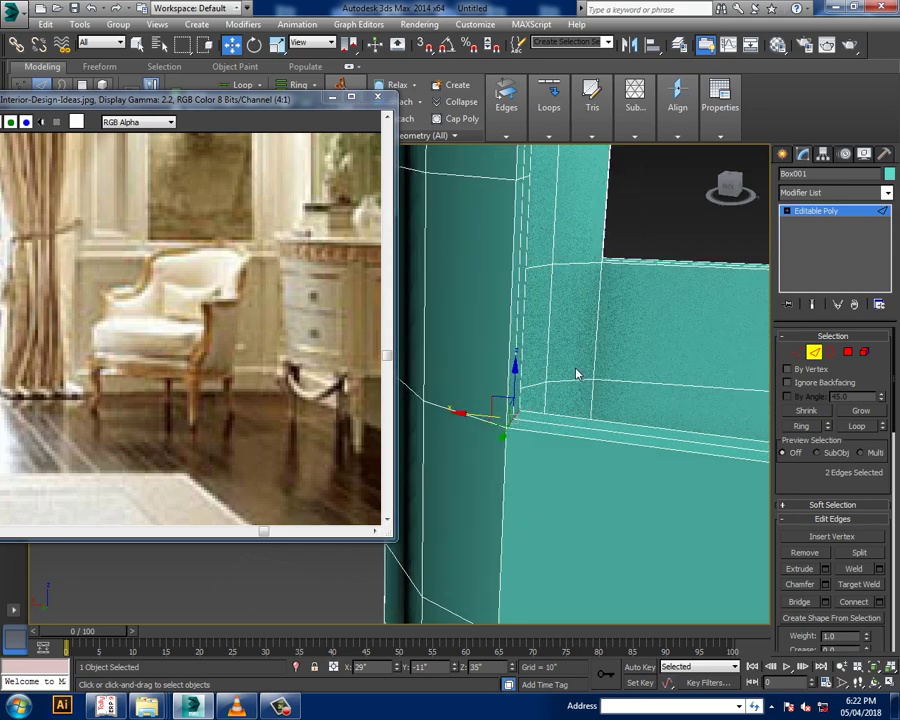
{"action": "key", "text": "F3"}
{"action": "mouse_move", "coordinate": [576, 374]}
{"action": "middle_mouse_down", "text": "alt"}
{"action": "mouse_move", "coordinate": [558, 374]}
{"action": "mouse_move", "coordinate": [647, 394]}
{"action": "mouse_move", "coordinate": [667, 424]}
{"action": "mouse_move", "coordinate": [645, 417]}
{"action": "mouse_move", "coordinate": [603, 370]}
{"action": "mouse_move", "coordinate": [593, 323]}
{"action": "mouse_move", "coordinate": [633, 354]}
{"action": "middle_mouse_up", "text": "alt"}
{"action": "key", "text": "F3"}
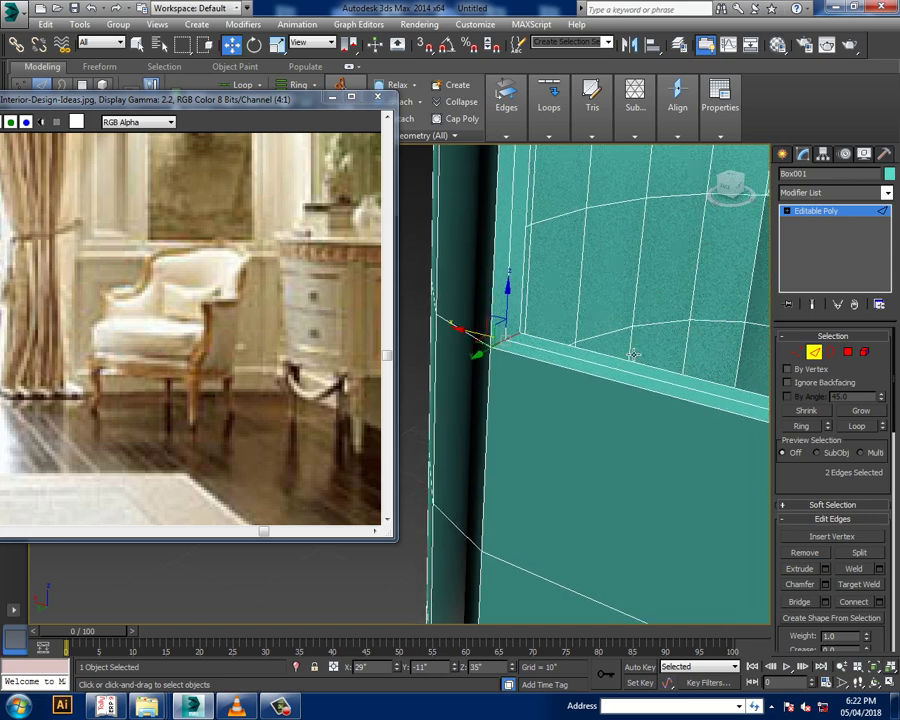
{"action": "middle_click_drag", "start_coordinate": [620, 347], "coordinate": [645, 369], "text": "alt"}
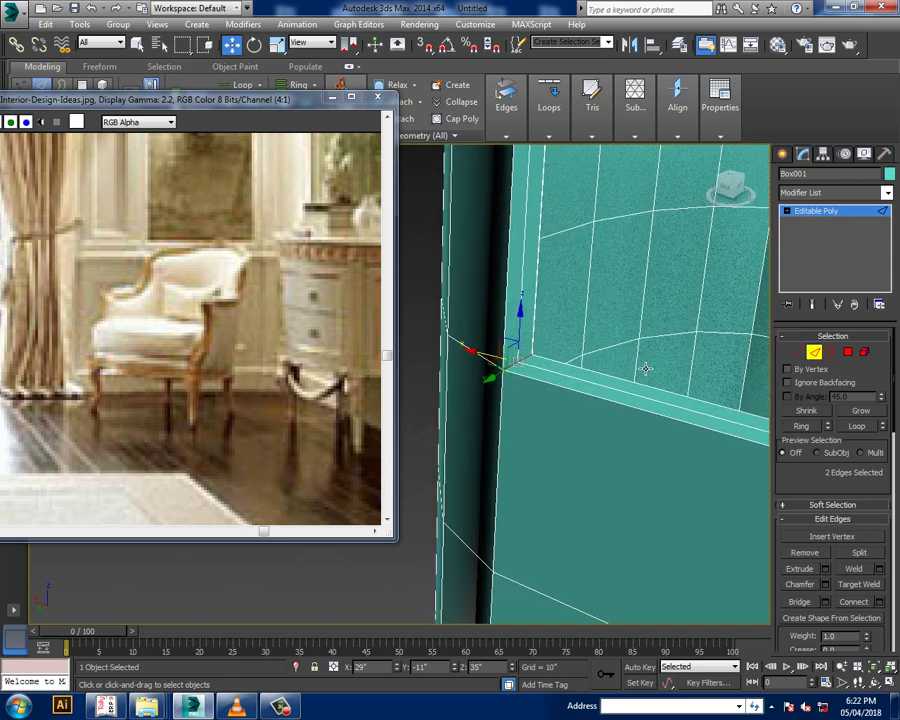
Chamfer the corner edges with 20 segments for a smooth rounded curve
{"action": "left_click", "coordinate": [826, 586]}
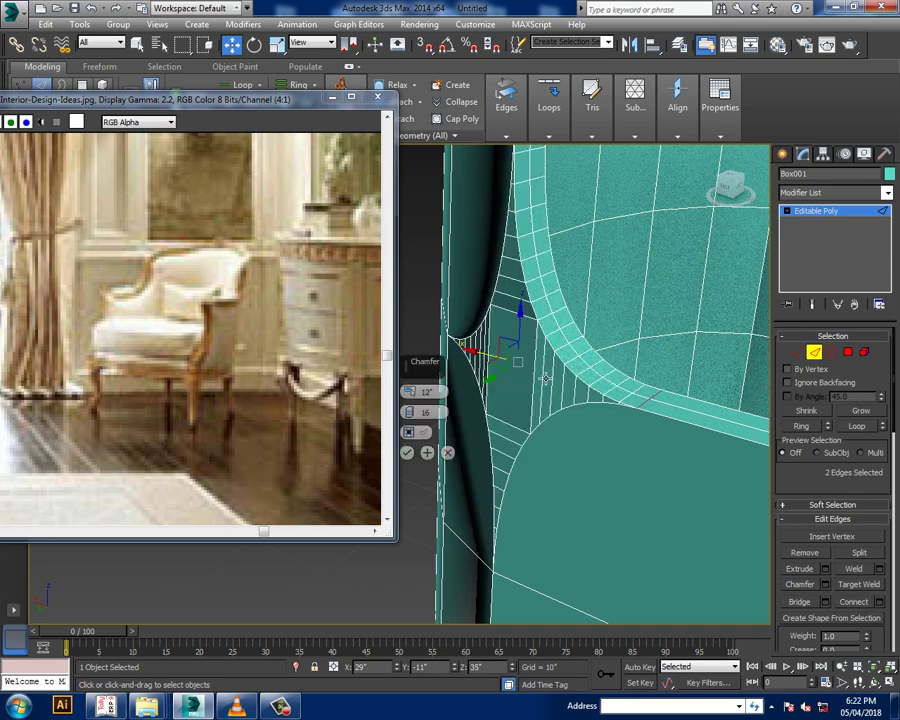
{"action": "left_click_drag", "start_coordinate": [408, 413], "coordinate": [418, 414]}
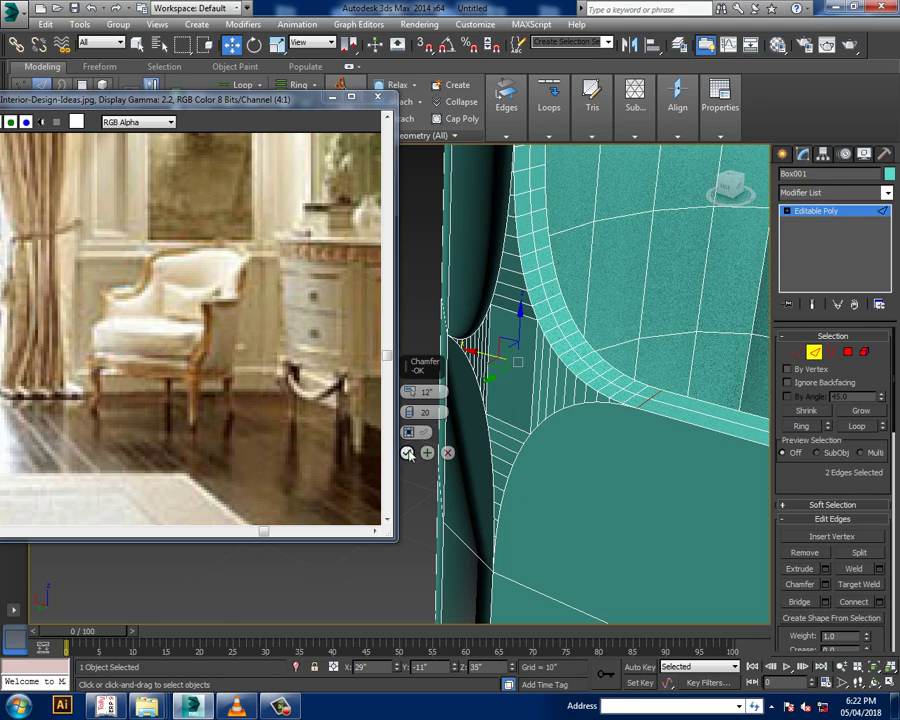
{"action": "left_click", "coordinate": [408, 454]}
{"action": "scroll", "coordinate": [520, 340], "scroll_direction": "down", "scroll_amount": 5}
{"action": "middle_click_drag", "start_coordinate": [540, 400], "coordinate": [580, 380], "text": "alt"}
Chamfer the two edges at the other inner corner where the back meets the seat
{"action": "scroll", "coordinate": [610, 320], "scroll_direction": "up", "scroll_amount": 5}
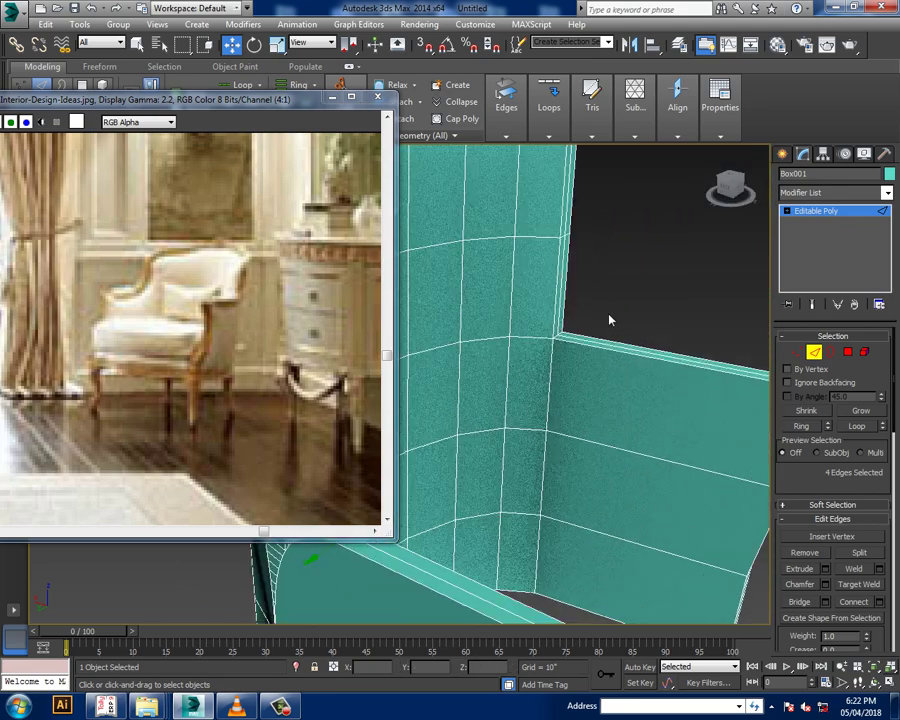
{"action": "scroll", "coordinate": [520, 390], "scroll_direction": "down", "scroll_amount": 2}
{"action": "scroll", "coordinate": [500, 392], "scroll_direction": "up", "scroll_amount": 2}
{"action": "scroll", "coordinate": [521, 396], "scroll_direction": "up", "scroll_amount": 2}
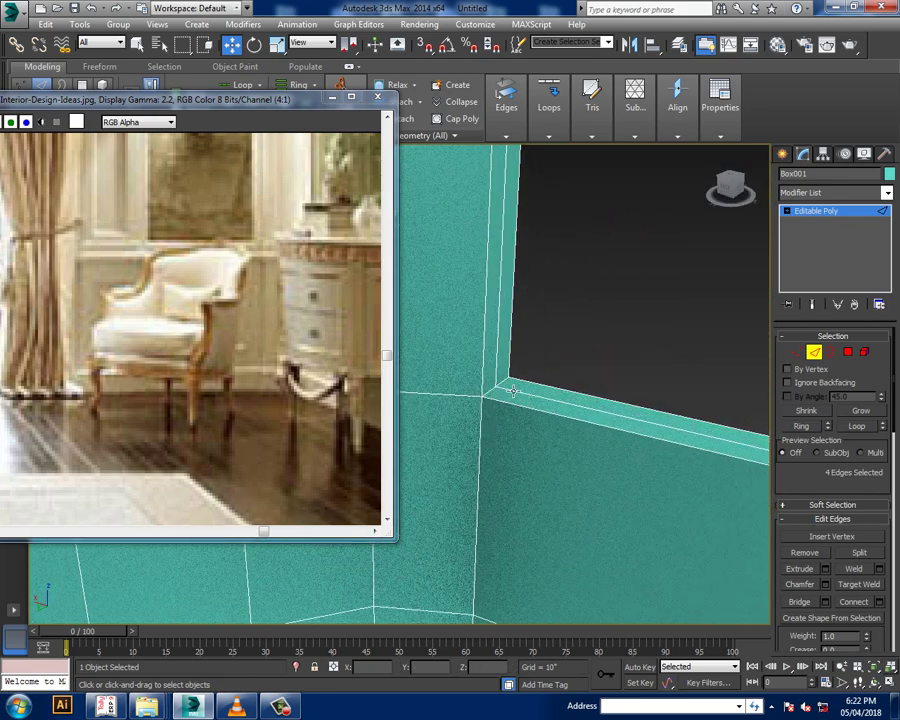
{"action": "left_click", "coordinate": [502, 402]}
{"action": "left_click", "coordinate": [500, 403], "text": "ctrl"}
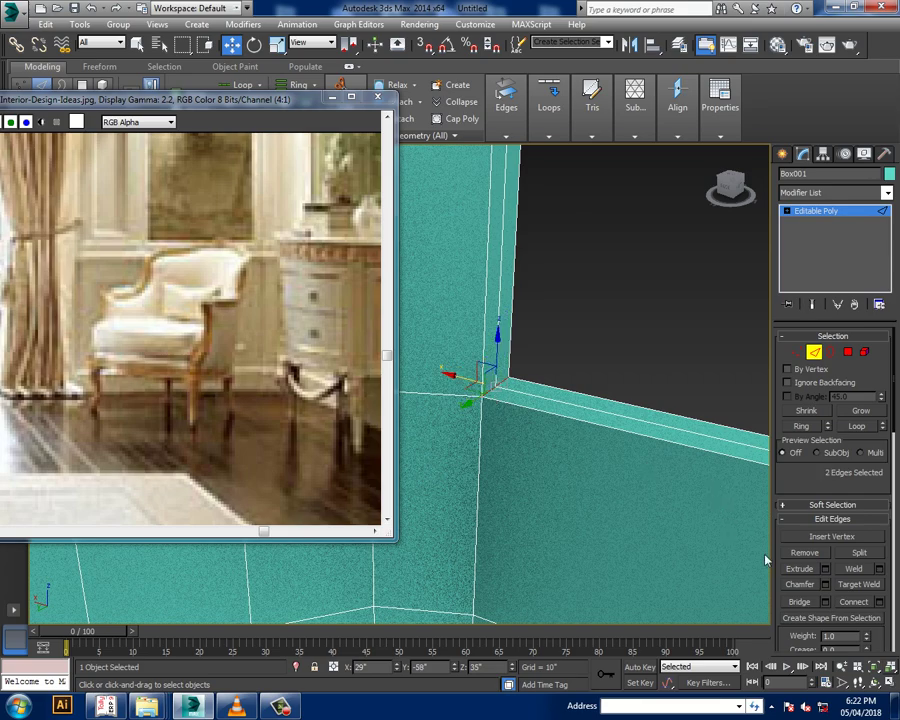
{"action": "left_click", "coordinate": [825, 584]}
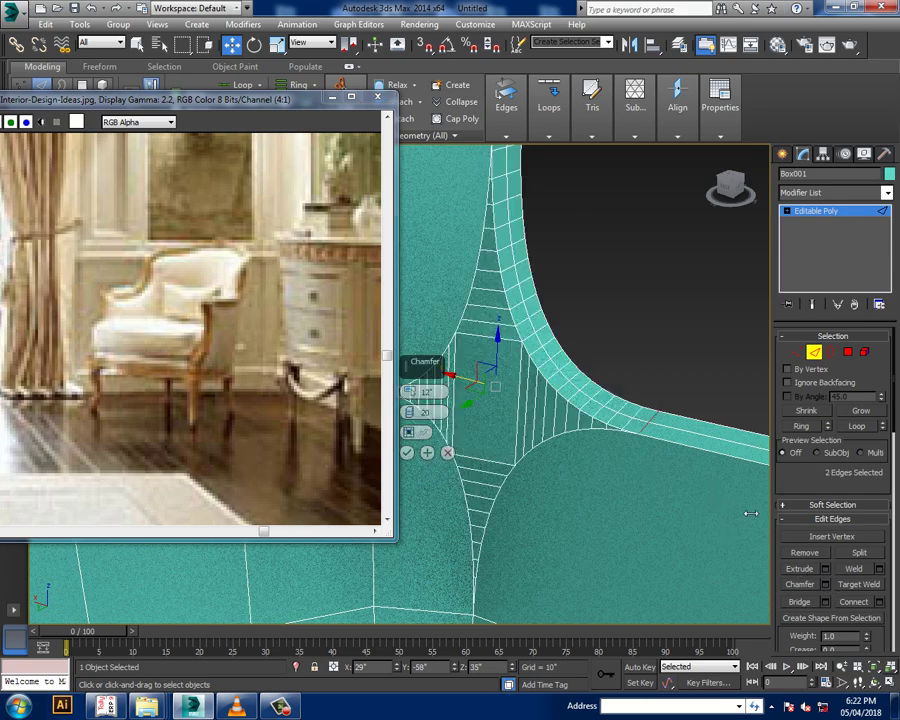
{"action": "left_click", "coordinate": [407, 453]}
Orbit around the chair and select the 20 edges crossing the seat front
{"action": "scroll", "coordinate": [683, 386], "scroll_direction": "down", "scroll_amount": 2}
{"action": "scroll", "coordinate": [647, 370], "scroll_direction": "down", "scroll_amount": 3}
{"action": "scroll", "coordinate": [645, 368], "scroll_direction": "down", "scroll_amount": 6}
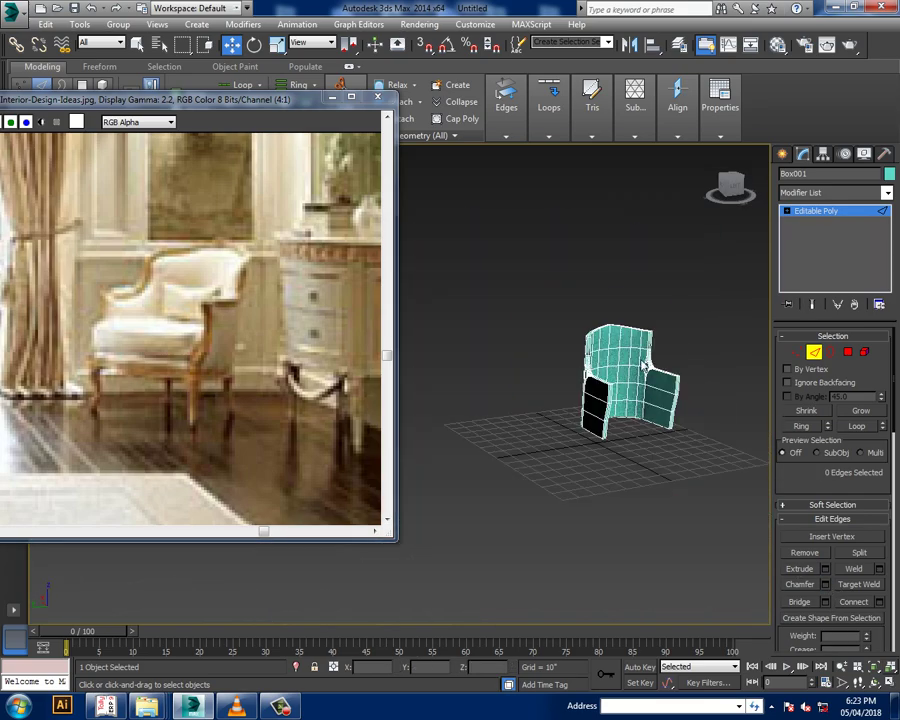
{"action": "mouse_move", "coordinate": [643, 366]}
{"action": "middle_mouse_down", "text": "alt"}
{"action": "mouse_move", "coordinate": [667, 358]}
{"action": "mouse_move", "coordinate": [665, 370]}
{"action": "mouse_move", "coordinate": [770, 377]}
{"action": "middle_mouse_up", "text": "alt"}
{"action": "scroll", "coordinate": [660, 360], "scroll_direction": "up", "scroll_amount": 5}
{"action": "scroll", "coordinate": [669, 388], "scroll_direction": "up", "scroll_amount": 3}
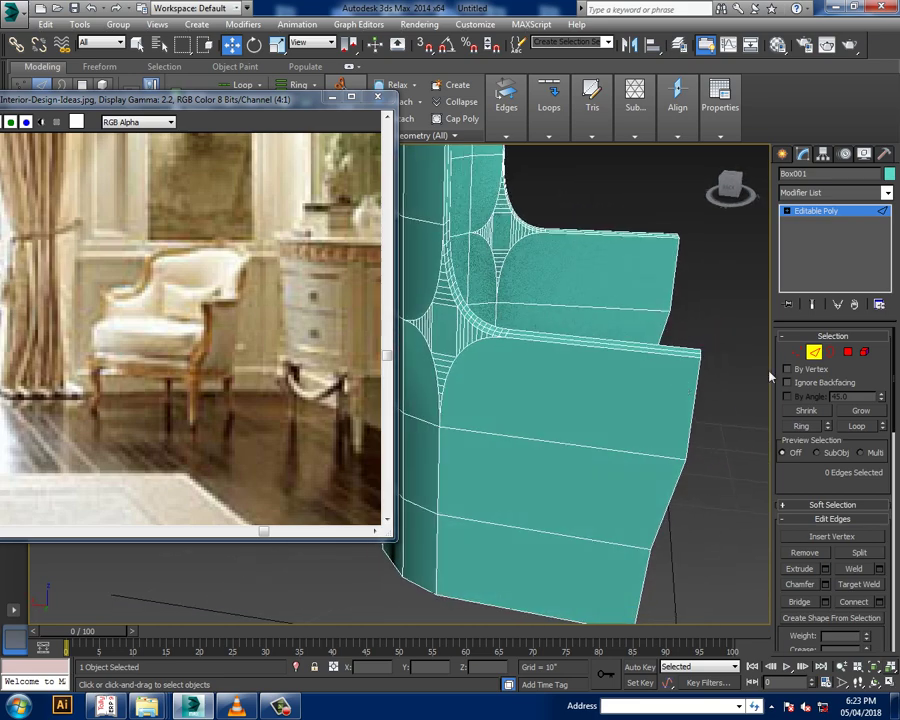
{"action": "scroll", "coordinate": [586, 246], "scroll_direction": "down", "scroll_amount": 4}
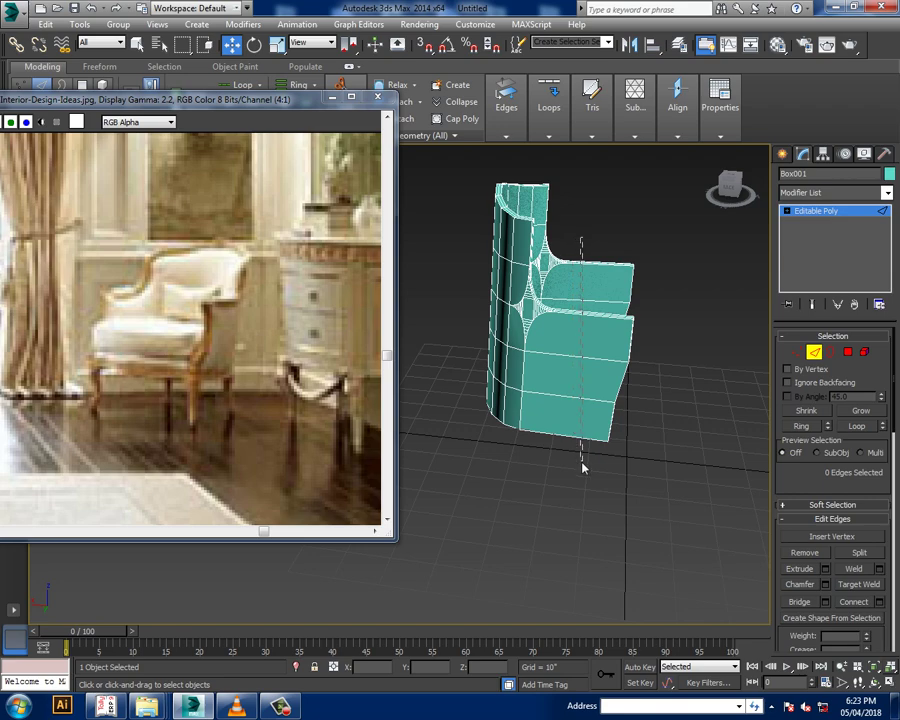
{"action": "left_click_drag", "start_coordinate": [584, 467], "coordinate": [584, 467]}
{"action": "mouse_move", "coordinate": [584, 467]}
{"action": "middle_mouse_down", "text": "alt"}
{"action": "mouse_move", "coordinate": [657, 402]}
{"action": "mouse_move", "coordinate": [713, 406]}
{"action": "mouse_move", "coordinate": [628, 387]}
{"action": "mouse_move", "coordinate": [625, 362]}
{"action": "mouse_move", "coordinate": [638, 366]}
{"action": "mouse_move", "coordinate": [600, 328]}
{"action": "mouse_move", "coordinate": [632, 346]}
{"action": "mouse_move", "coordinate": [588, 315]}
{"action": "mouse_move", "coordinate": [680, 362]}
{"action": "middle_mouse_up", "text": "alt"}
{"action": "scroll", "coordinate": [681, 398], "scroll_direction": "up", "scroll_amount": 3}
Connect the selected seat-front edges with 3 new edges
{"action": "scroll", "coordinate": [575, 295], "scroll_direction": "up", "scroll_amount": 3}
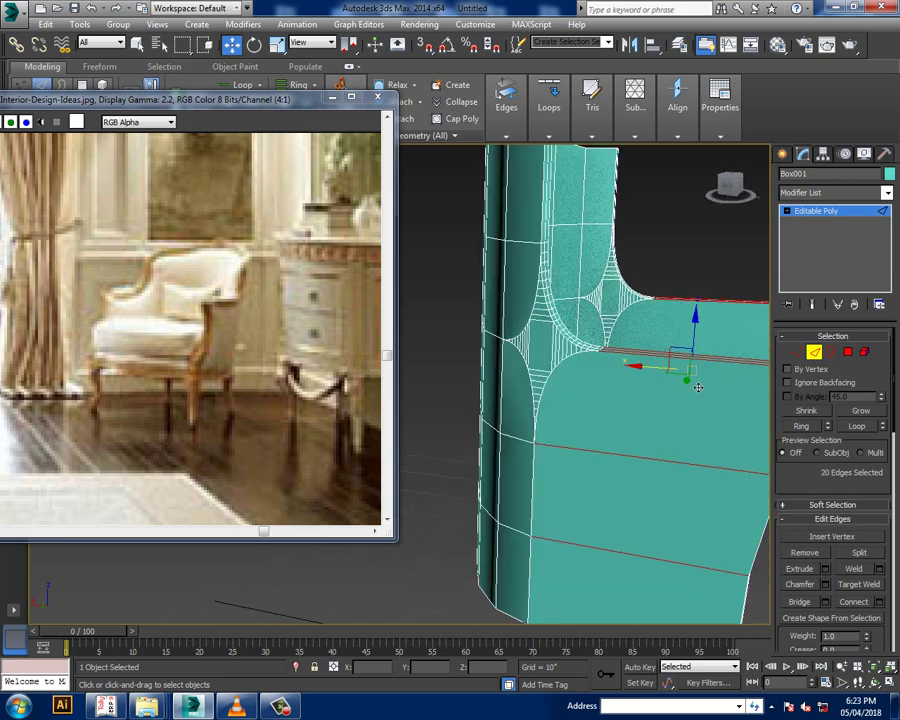
{"action": "left_click", "coordinate": [878, 601]}
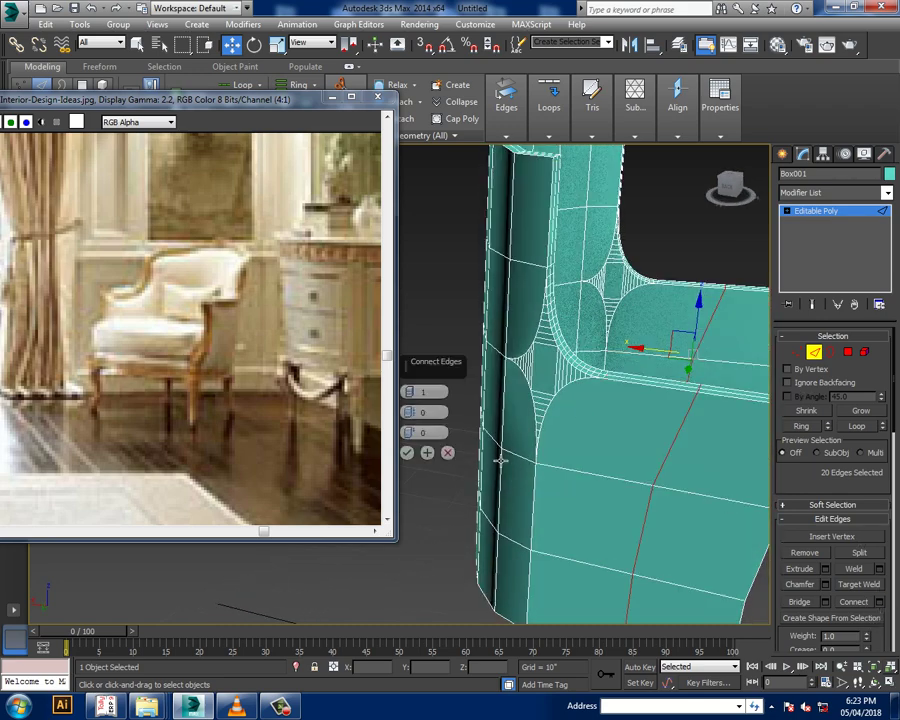
{"action": "left_click", "coordinate": [408, 389]}
{"action": "left_click", "coordinate": [408, 389]}
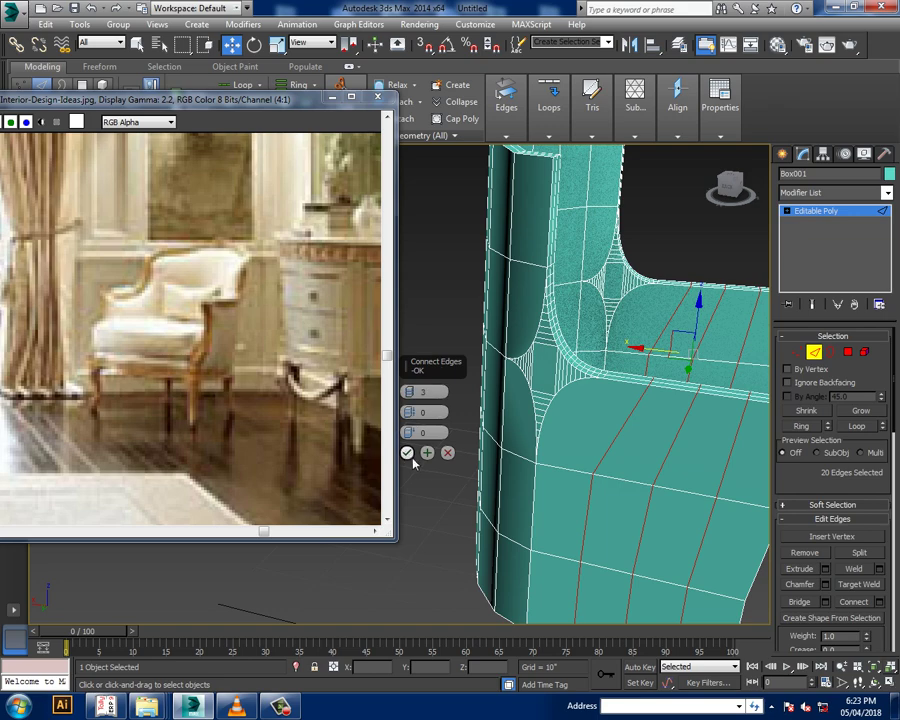
{"action": "left_click", "coordinate": [407, 452]}
In Vertex mode, select the vertices around the rounded back-seat corner
{"action": "mouse_move", "coordinate": [406, 456]}
{"action": "middle_mouse_down", "text": "alt"}
{"action": "mouse_move", "coordinate": [555, 330]}
{"action": "mouse_move", "coordinate": [591, 282]}
{"action": "middle_mouse_up", "text": "alt"}
{"action": "key", "text": "1"}
{"action": "left_click_drag", "start_coordinate": [547, 248], "coordinate": [589, 285]}
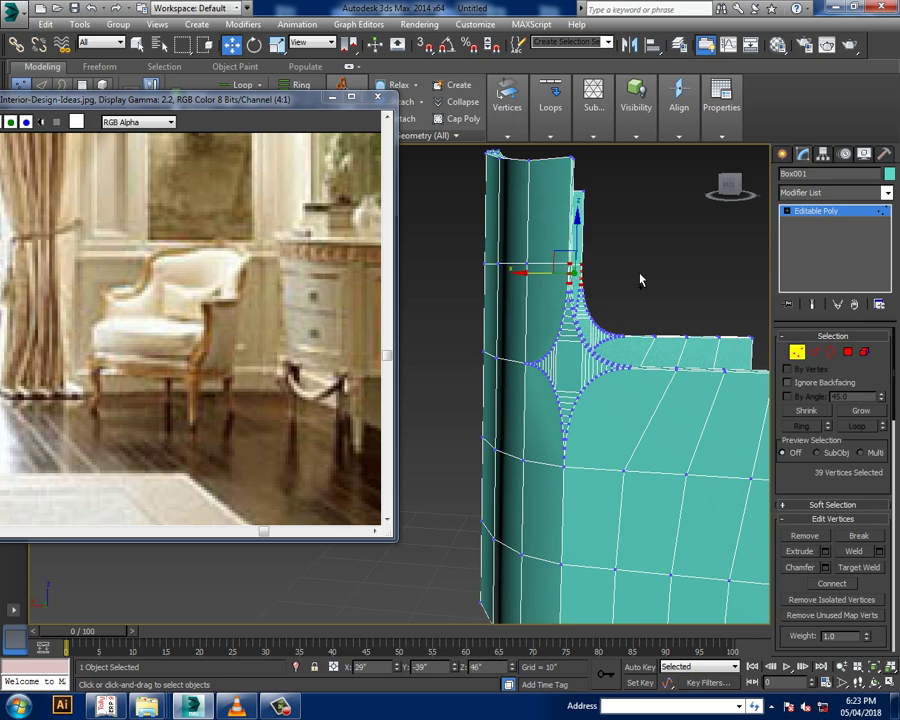
{"action": "mouse_move", "coordinate": [641, 279]}
{"action": "middle_mouse_down", "text": "alt"}
{"action": "mouse_move", "coordinate": [628, 290]}
{"action": "mouse_move", "coordinate": [590, 250]}
{"action": "middle_mouse_up", "text": "alt"}
{"action": "left_click", "coordinate": [816, 210]}
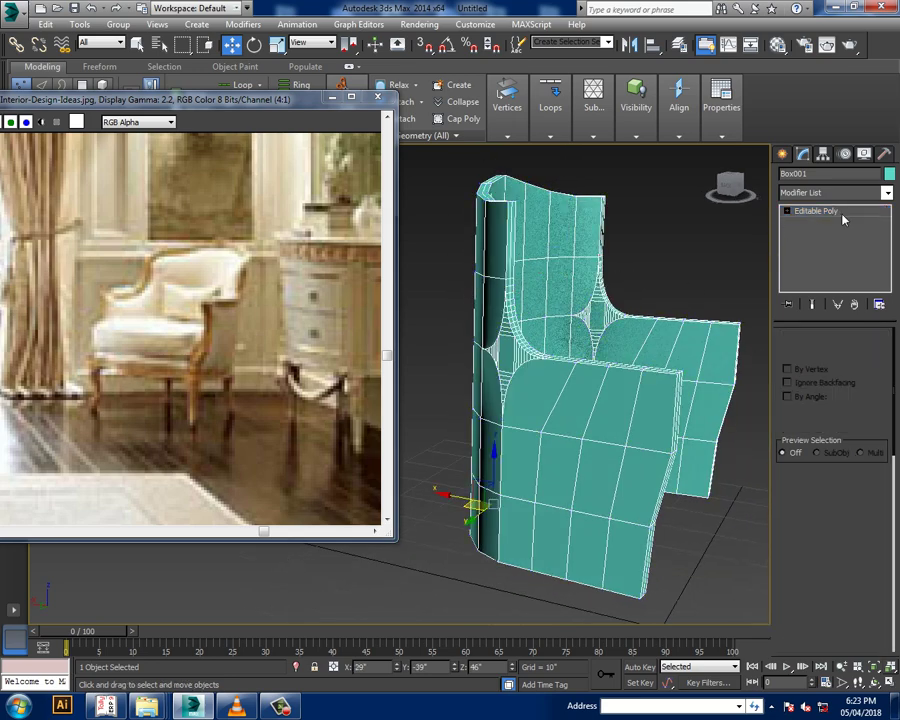
{"action": "left_click", "coordinate": [887, 192]}
{"action": "scroll", "coordinate": [840, 400], "scroll_direction": "down", "scroll_amount": 15}
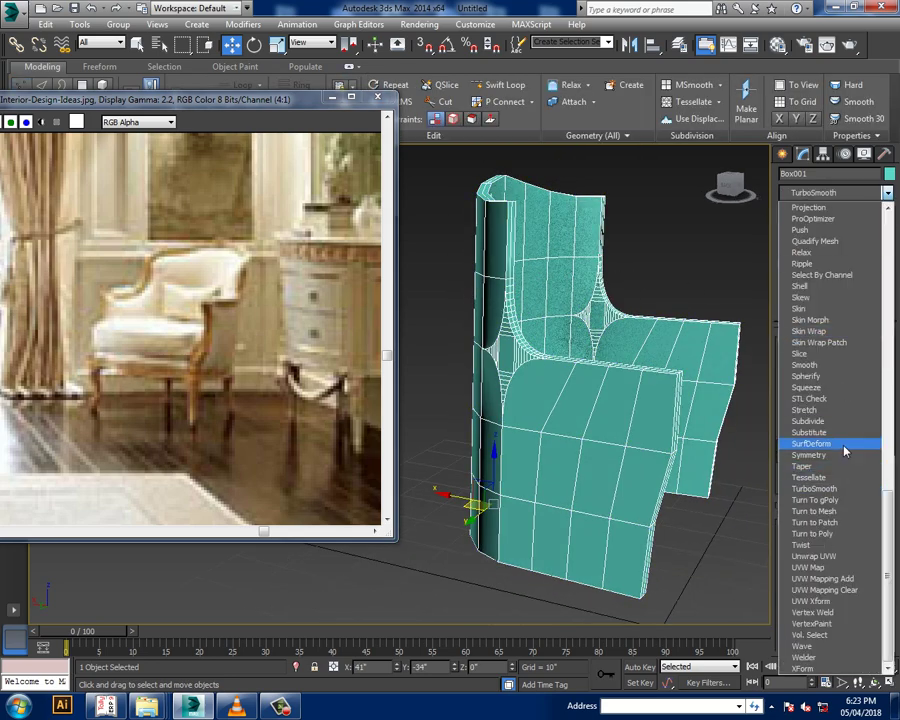
{"action": "left_click", "coordinate": [810, 489]}
{"action": "left_click", "coordinate": [705, 250]}
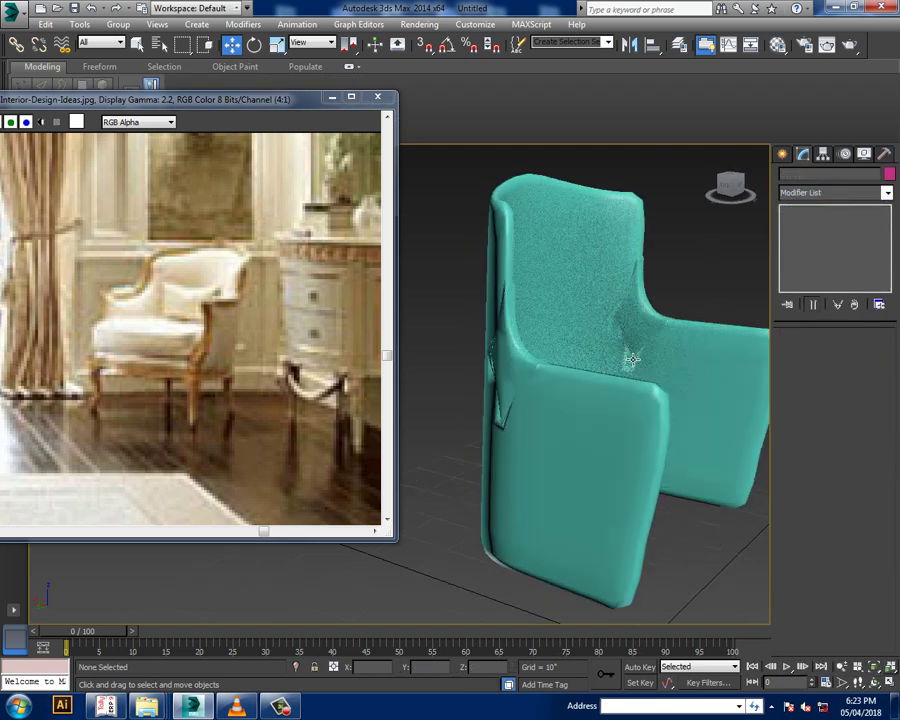
{"action": "scroll", "coordinate": [578, 368], "scroll_direction": "up", "scroll_amount": 5}
{"action": "scroll", "coordinate": [636, 374], "scroll_direction": "down", "scroll_amount": 3}
{"action": "middle_click_drag", "start_coordinate": [636, 374], "coordinate": [695, 354], "text": "alt"}
{"action": "left_click", "coordinate": [584, 385]}
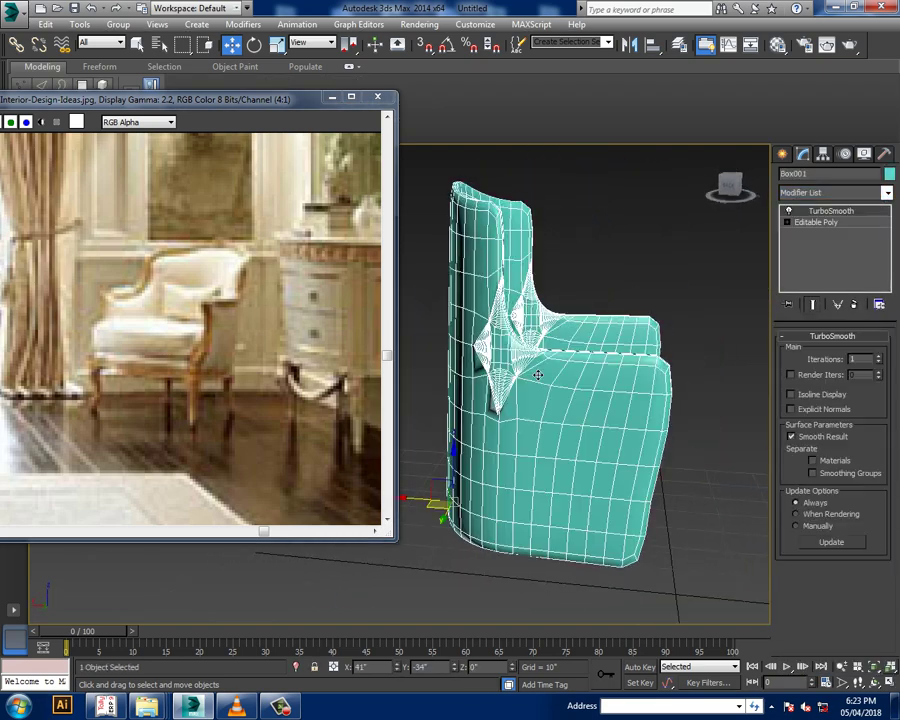
{"action": "key", "text": "ctrl+z"}
{"action": "key", "text": "ctrl+z"}
{"action": "key", "text": "ctrl+z"}
{"action": "key", "text": "ctrl+z"}
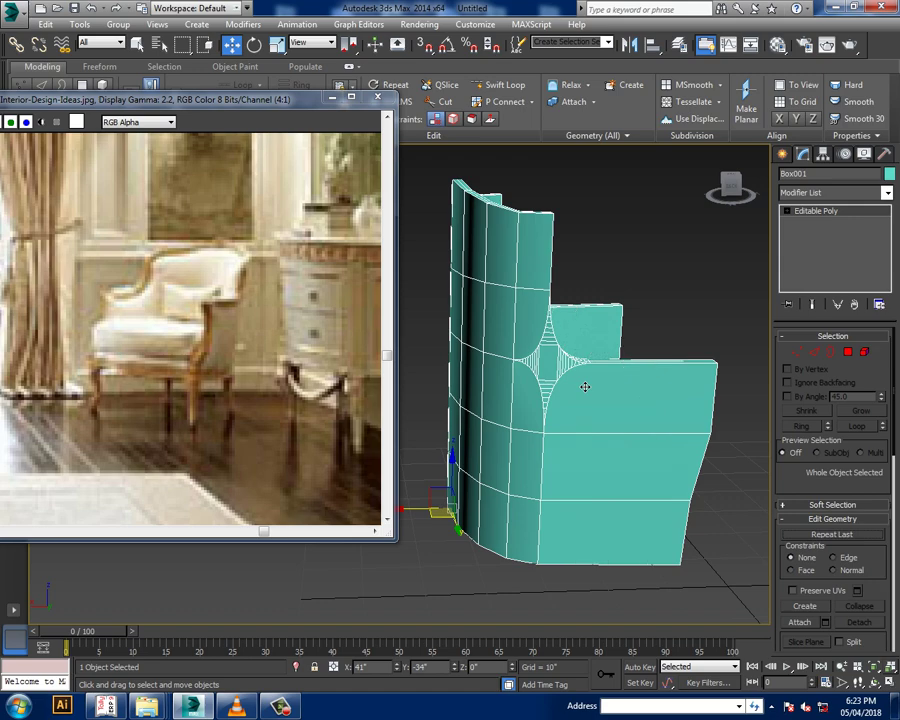
{"action": "key", "text": "ctrl+z"}
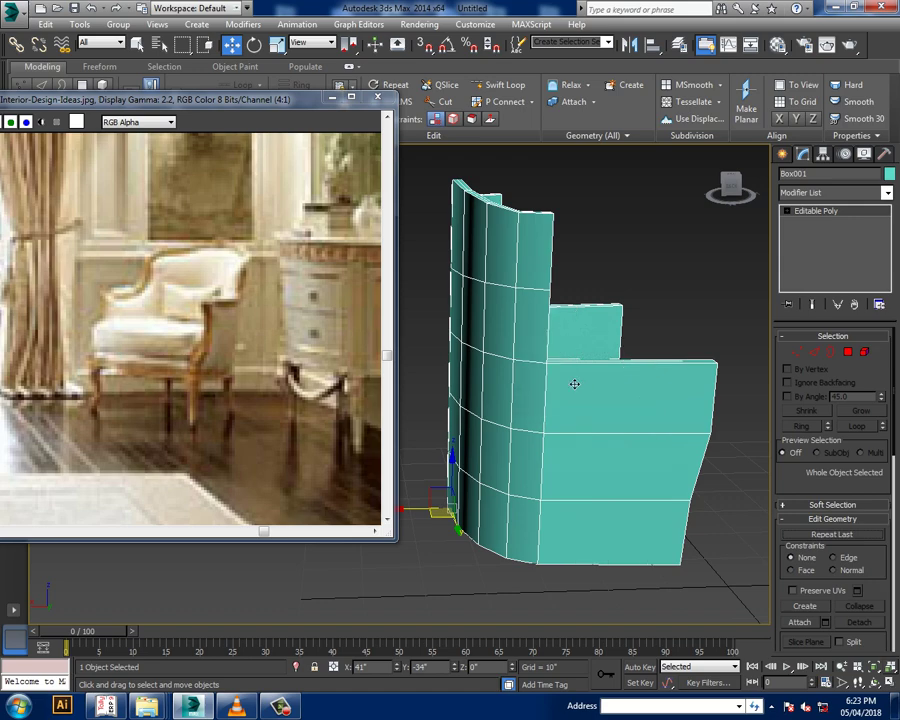
{"action": "mouse_move", "coordinate": [574, 384]}
{"action": "middle_mouse_down", "text": "alt"}
{"action": "mouse_move", "coordinate": [548, 380]}
{"action": "mouse_move", "coordinate": [610, 400]}
{"action": "mouse_move", "coordinate": [595, 416]}
{"action": "mouse_move", "coordinate": [573, 402]}
{"action": "middle_mouse_up", "text": "alt"}
{"action": "scroll", "coordinate": [500, 372], "scroll_direction": "up", "scroll_amount": 3}
{"action": "scroll", "coordinate": [612, 374], "scroll_direction": "up", "scroll_amount": 2}
{"action": "scroll", "coordinate": [614, 386], "scroll_direction": "up", "scroll_amount": 2}
{"action": "scroll", "coordinate": [573, 402], "scroll_direction": "up", "scroll_amount": 2}
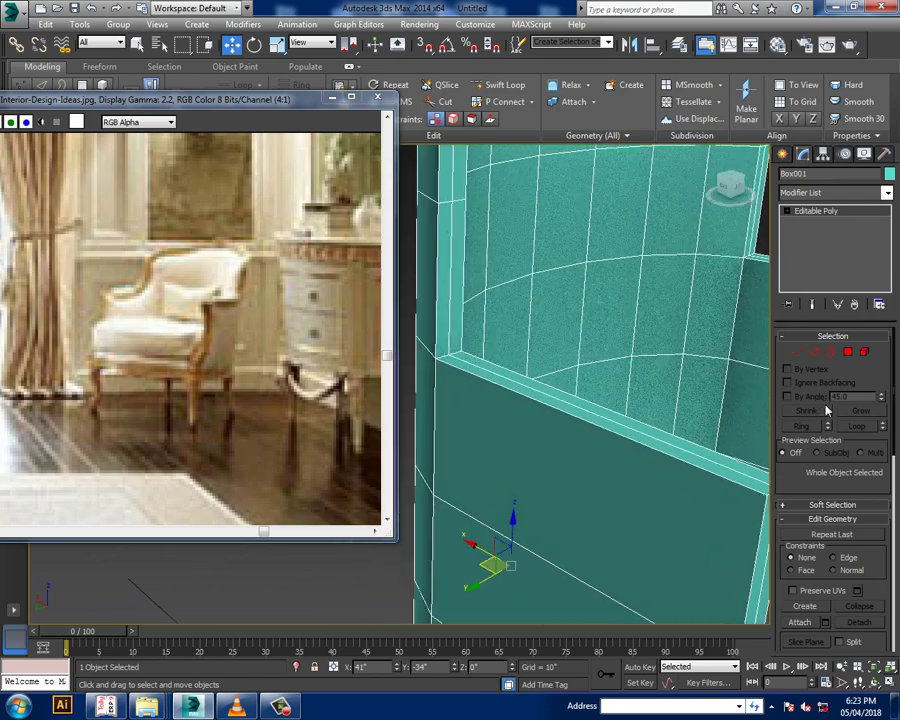
{"action": "mouse_move", "coordinate": [640, 369]}
{"action": "middle_mouse_down", "text": "alt"}
{"action": "mouse_move", "coordinate": [712, 372]}
{"action": "mouse_move", "coordinate": [702, 339]}
{"action": "middle_mouse_up", "text": "alt"}
{"action": "middle_click_drag", "start_coordinate": [620, 386], "coordinate": [516, 382], "text": "alt"}
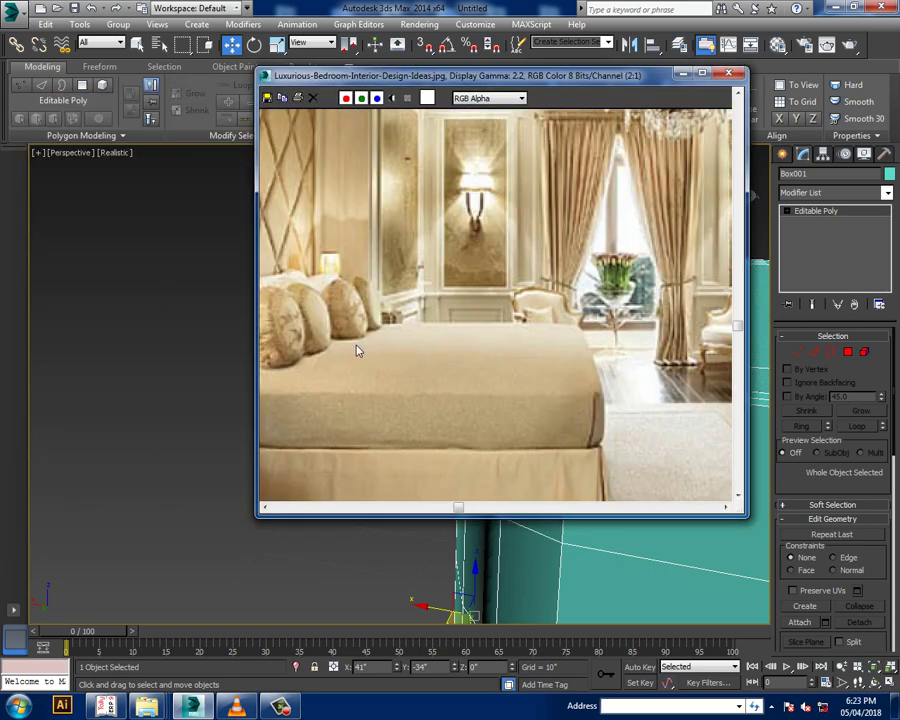
Zoom and pan the bedroom reference photo to the armchair, then minimize the image window
{"action": "mouse_move", "coordinate": [357, 350]}
{"action": "middle_mouse_down"}
{"action": "mouse_move", "coordinate": [438, 357]}
{"action": "mouse_move", "coordinate": [625, 259]}
{"action": "mouse_move", "coordinate": [464, 295]}
{"action": "mouse_move", "coordinate": [614, 262]}
{"action": "mouse_move", "coordinate": [516, 278]}
{"action": "middle_mouse_up"}
{"action": "scroll", "coordinate": [516, 278], "scroll_direction": "up", "scroll_amount": 1}
{"action": "scroll", "coordinate": [516, 278], "scroll_direction": "up", "scroll_amount": 1}
{"action": "scroll", "coordinate": [516, 278], "scroll_direction": "up", "scroll_amount": 1}
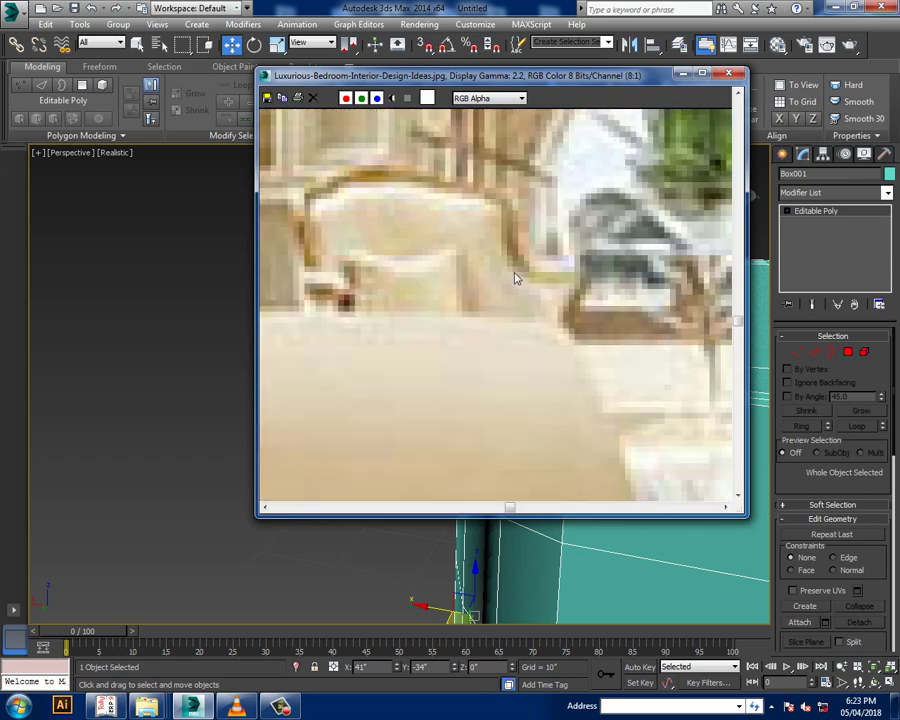
{"action": "scroll", "coordinate": [283, 257], "scroll_direction": "down", "scroll_amount": 5}
{"action": "scroll", "coordinate": [546, 321], "scroll_direction": "up", "scroll_amount": 4}
{"action": "mouse_move", "coordinate": [546, 321]}
{"action": "middle_mouse_down"}
{"action": "mouse_move", "coordinate": [584, 348]}
{"action": "mouse_move", "coordinate": [405, 257]}
{"action": "middle_mouse_up"}
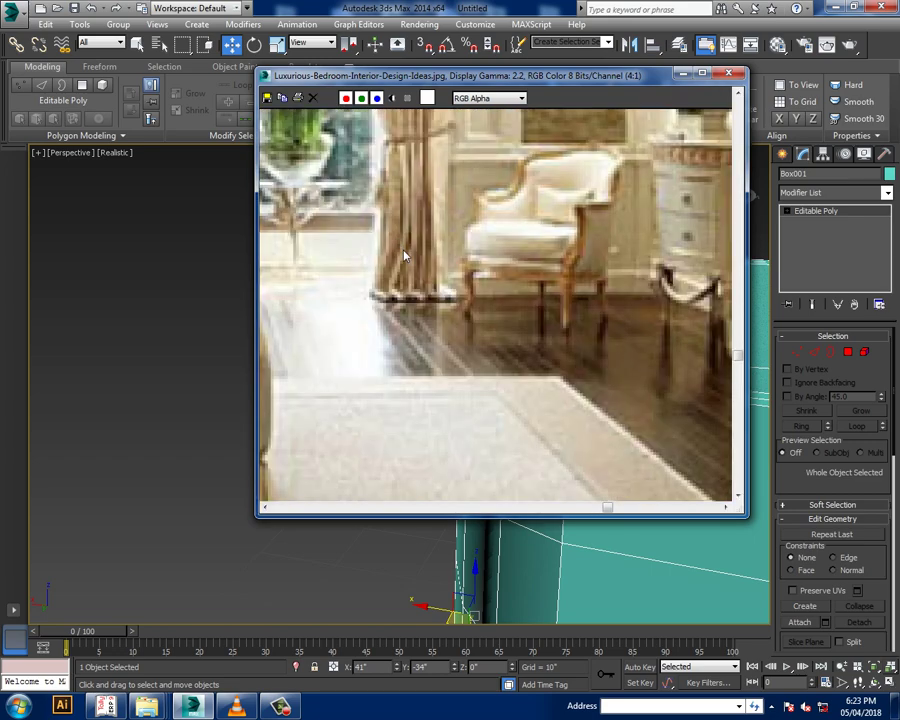
{"action": "middle_click_drag", "start_coordinate": [556, 362], "coordinate": [585, 240]}
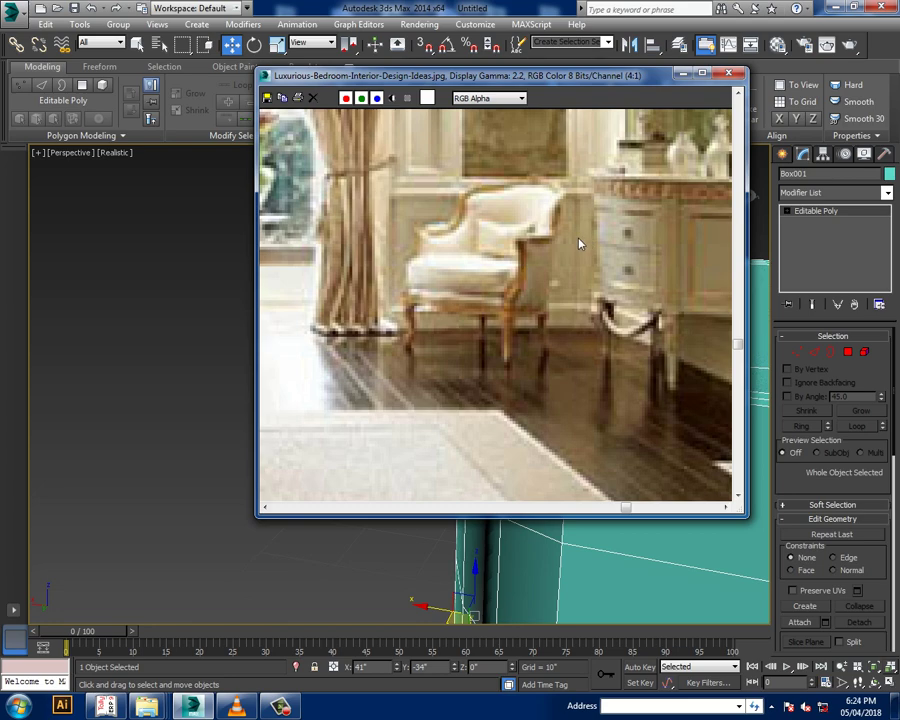
{"action": "left_click", "coordinate": [679, 74]}
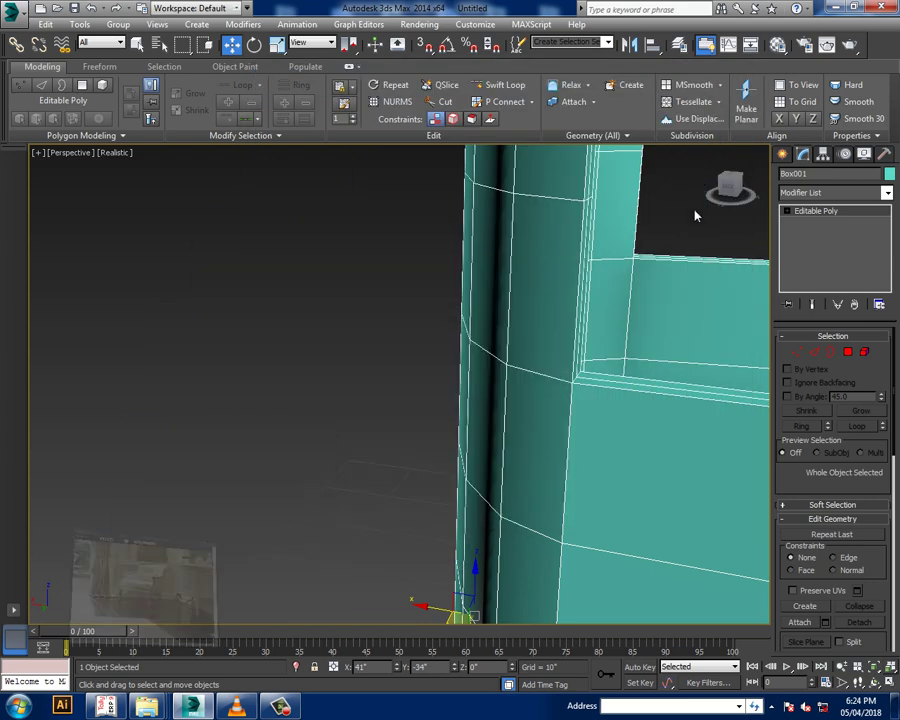
{"action": "mouse_move", "coordinate": [695, 215]}
{"action": "middle_mouse_down", "text": "alt"}
{"action": "mouse_move", "coordinate": [590, 233]}
{"action": "mouse_move", "coordinate": [579, 213]}
{"action": "mouse_move", "coordinate": [540, 380]}
{"action": "mouse_move", "coordinate": [548, 378]}
{"action": "middle_mouse_up", "text": "alt"}
In Edge mode, select the top edges of the thin side strip and zoom in on that corner
{"action": "left_click", "coordinate": [816, 353]}
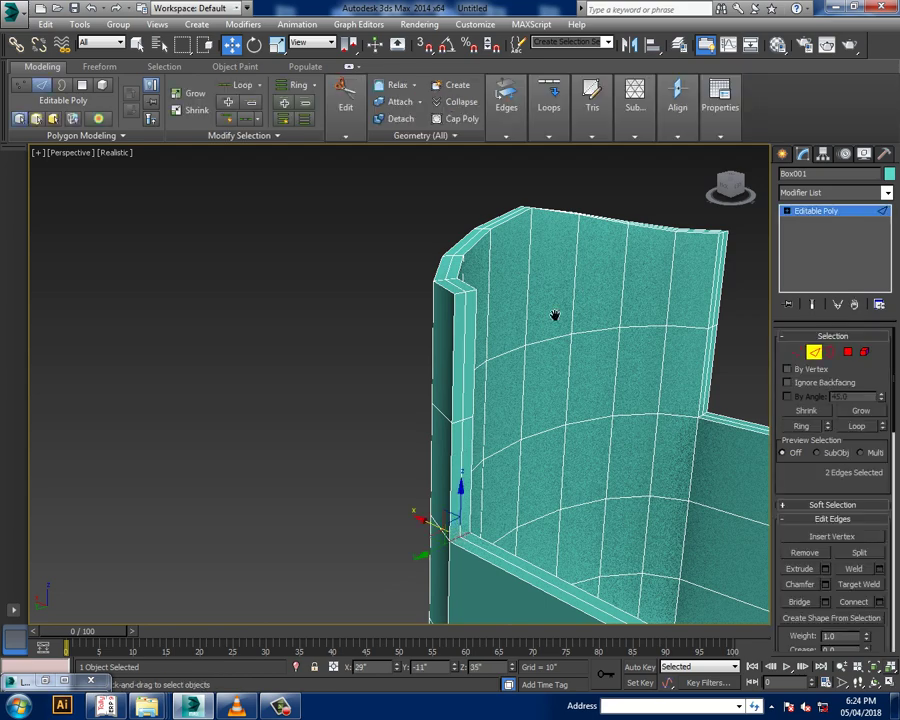
{"action": "scroll", "coordinate": [458, 345], "scroll_direction": "up", "scroll_amount": 2}
{"action": "left_click", "coordinate": [455, 322]}
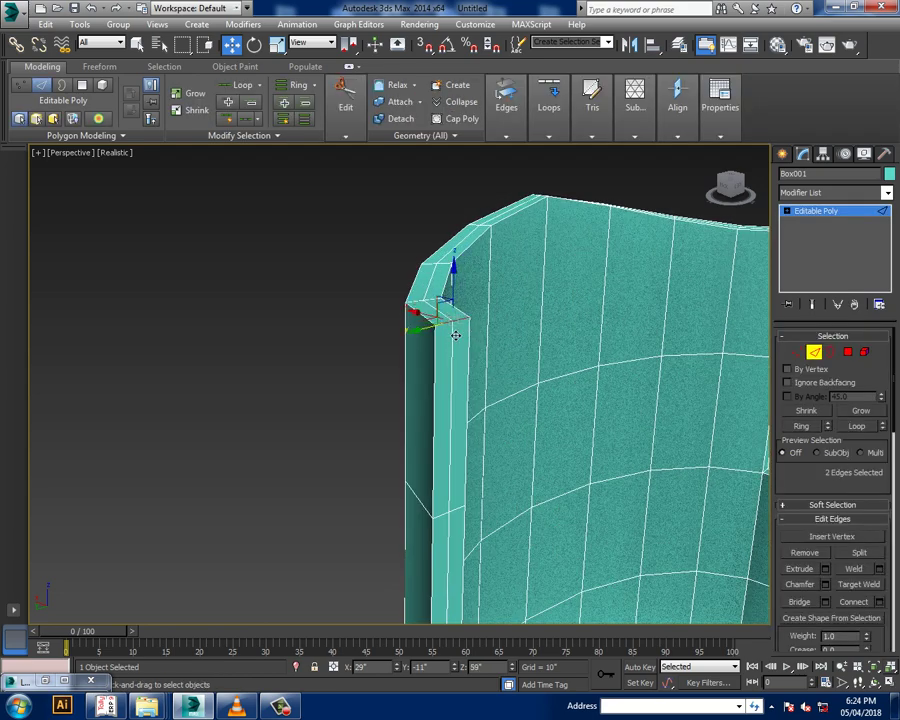
{"action": "middle_click_drag", "start_coordinate": [755, 331], "coordinate": [676, 293], "text": "alt"}
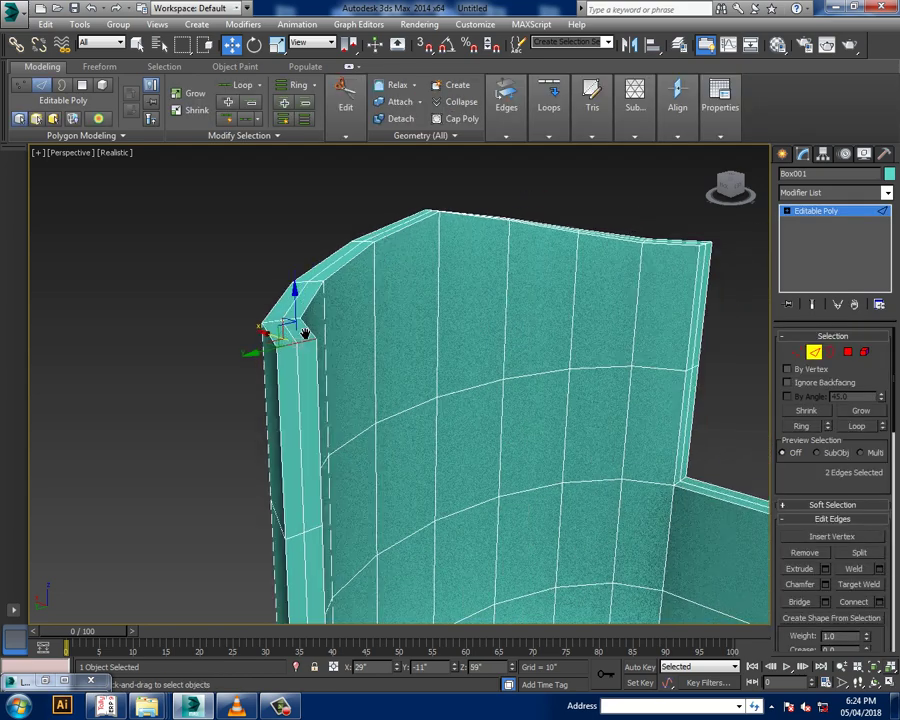
{"action": "scroll", "coordinate": [693, 295], "scroll_direction": "up", "scroll_amount": 4}
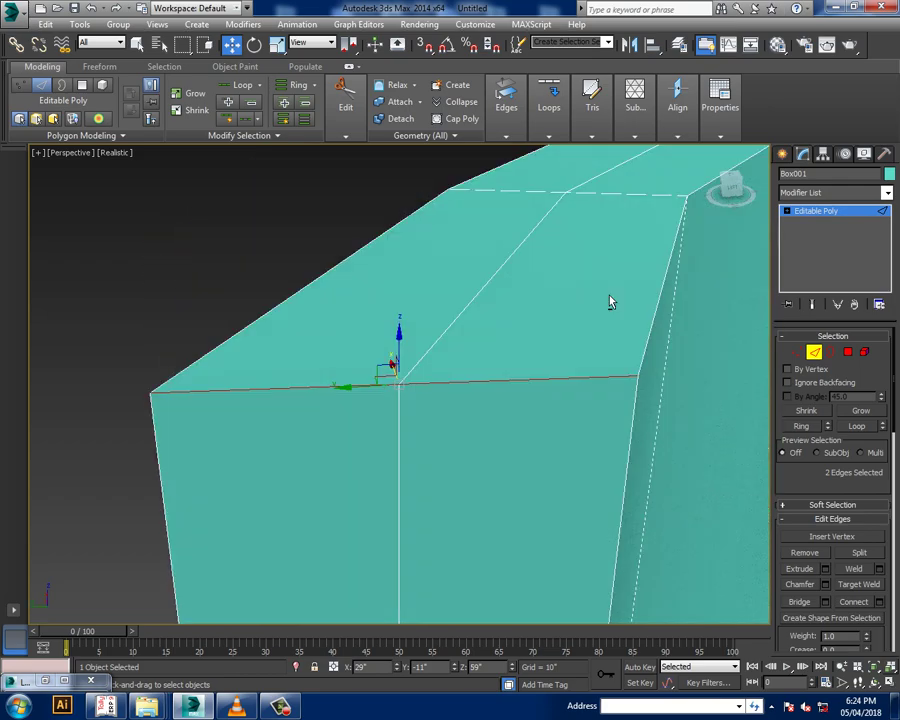
{"action": "mouse_move", "coordinate": [715, 345]}
{"action": "middle_mouse_down"}
{"action": "mouse_move", "coordinate": [305, 395]}
{"action": "mouse_move", "coordinate": [502, 392]}
{"action": "middle_mouse_up"}
{"action": "scroll", "coordinate": [502, 392], "scroll_direction": "up", "scroll_amount": 3}
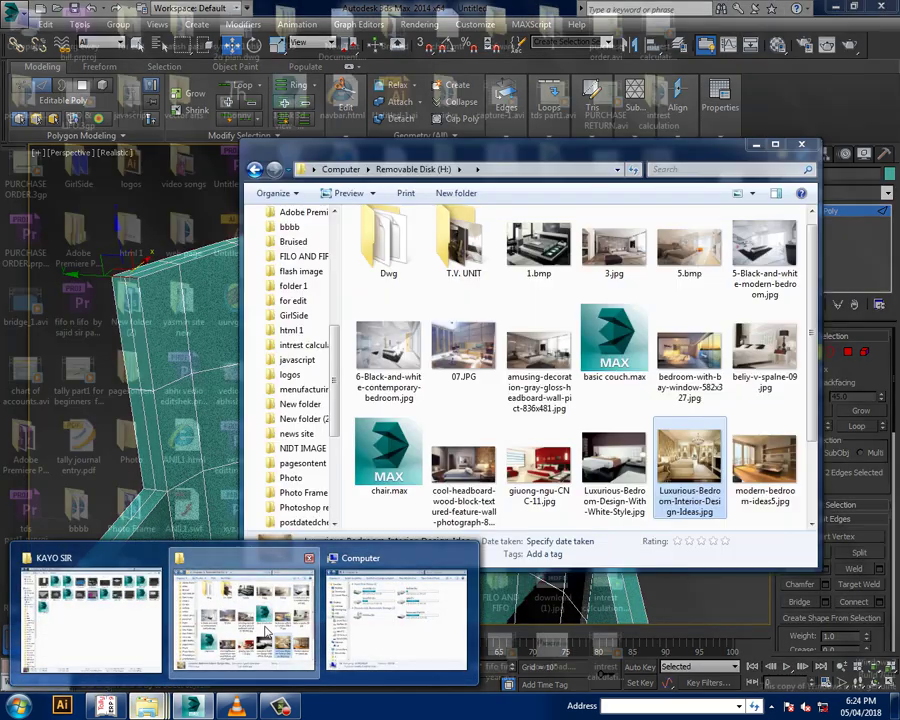
{"action": "left_click", "coordinate": [240, 637]}
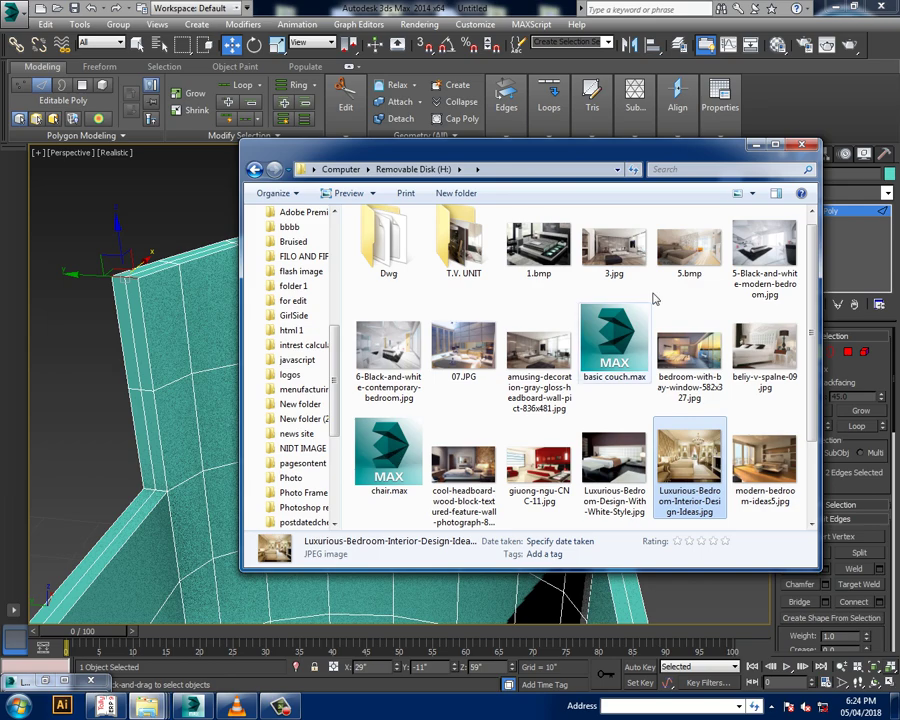
{"action": "right_click", "coordinate": [720, 478]}
{"action": "left_click", "coordinate": [715, 464]}
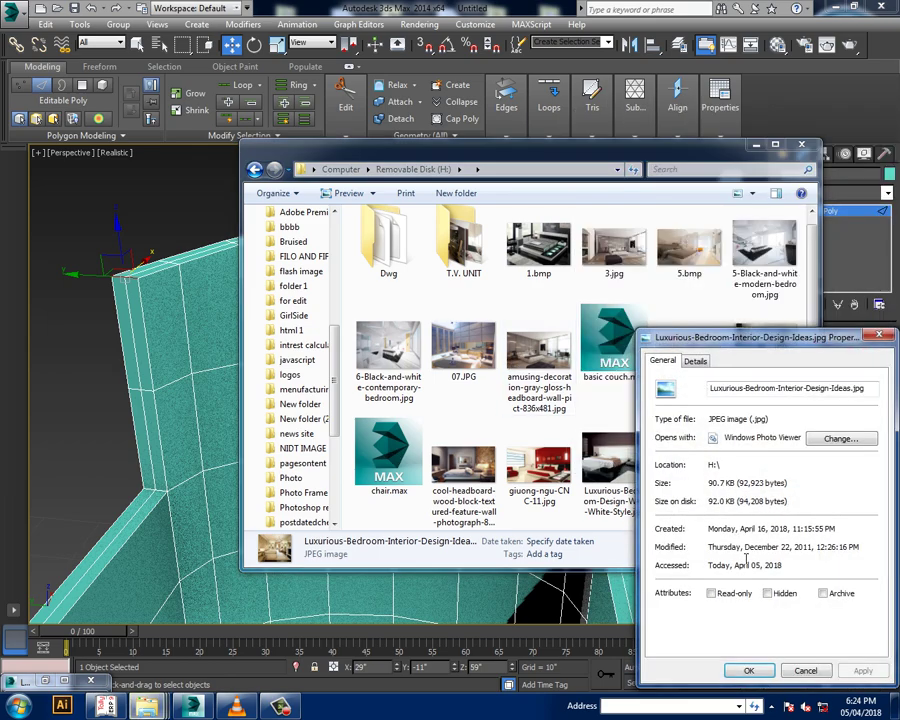
{"action": "left_click", "coordinate": [697, 361]}
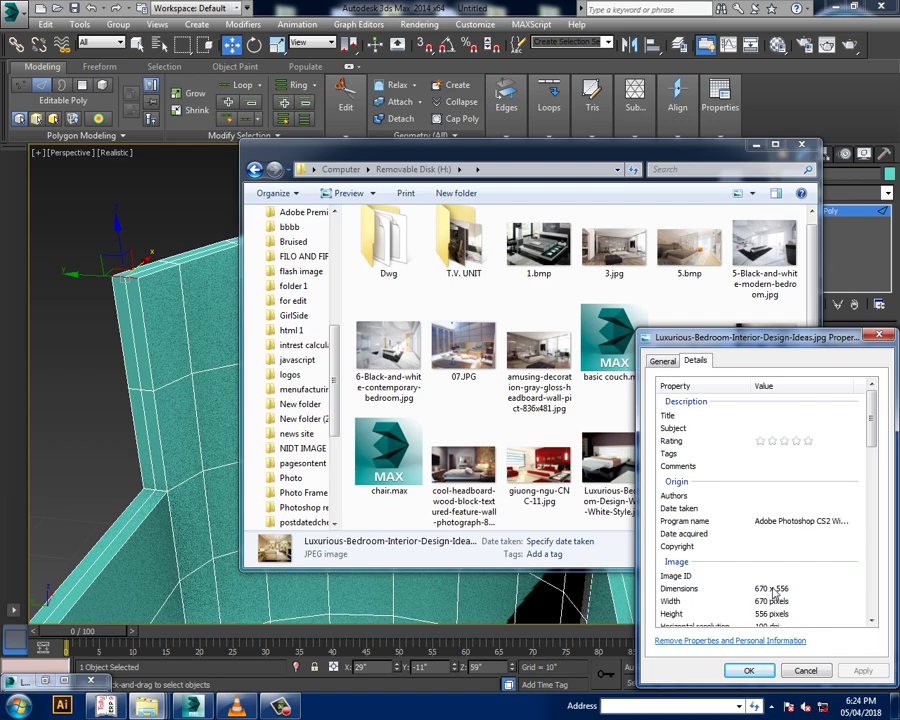
{"action": "left_click", "coordinate": [815, 676]}
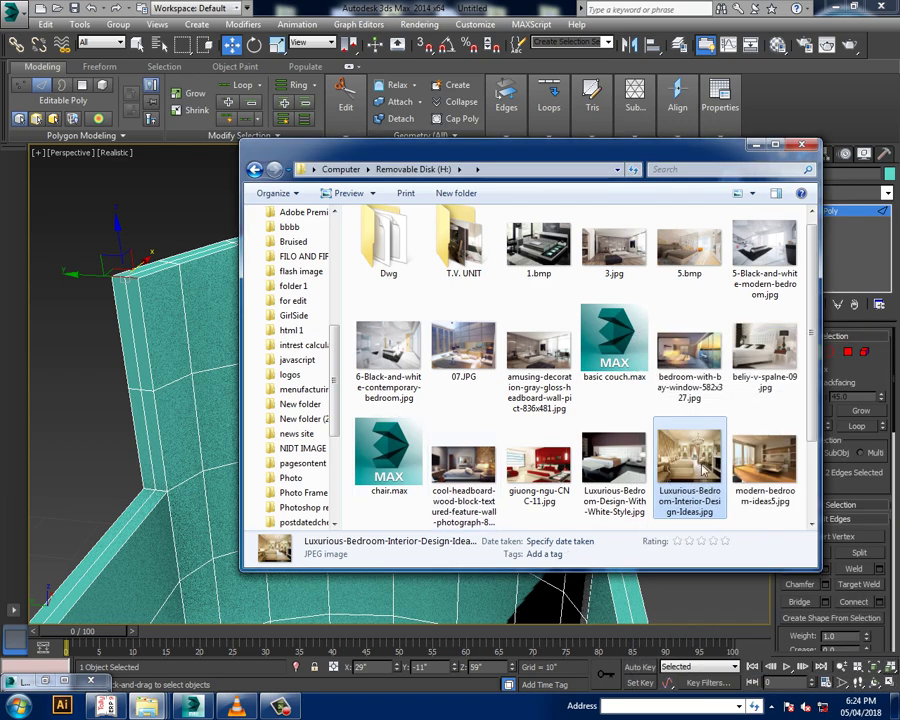
{"action": "left_click", "coordinate": [757, 146]}
{"action": "mouse_move", "coordinate": [566, 416]}
{"action": "middle_mouse_down", "text": "alt"}
{"action": "mouse_move", "coordinate": [482, 405]}
{"action": "mouse_move", "coordinate": [555, 395]}
{"action": "middle_mouse_up", "text": "alt"}
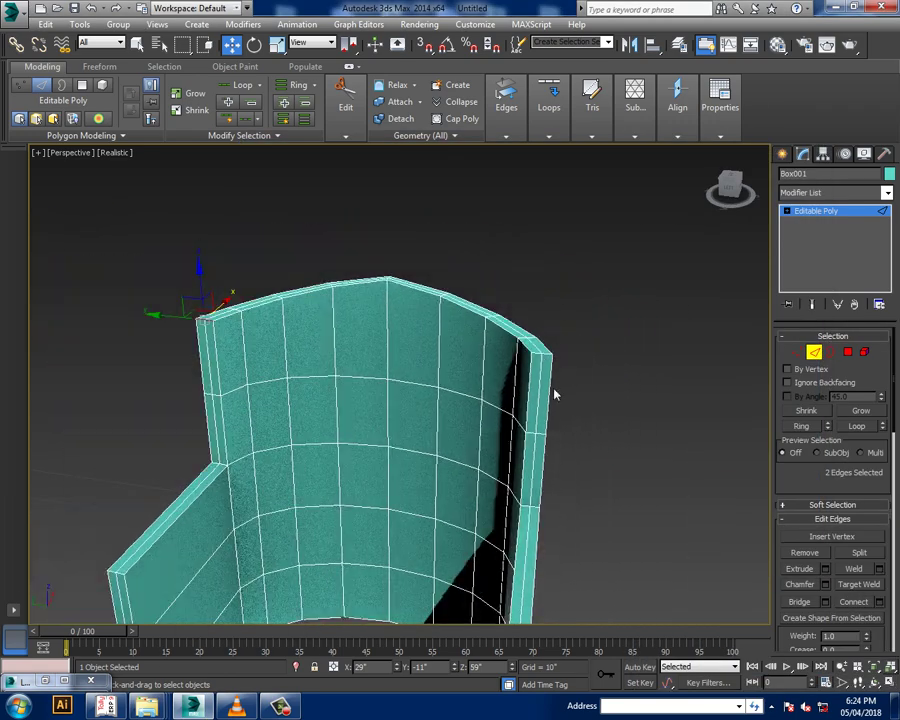
Add the back's top corner edge to the selection, chamfer it, and inspect the result
{"action": "scroll", "coordinate": [560, 370], "scroll_direction": "up", "scroll_amount": 3}
{"action": "left_click", "coordinate": [527, 333], "text": "ctrl"}
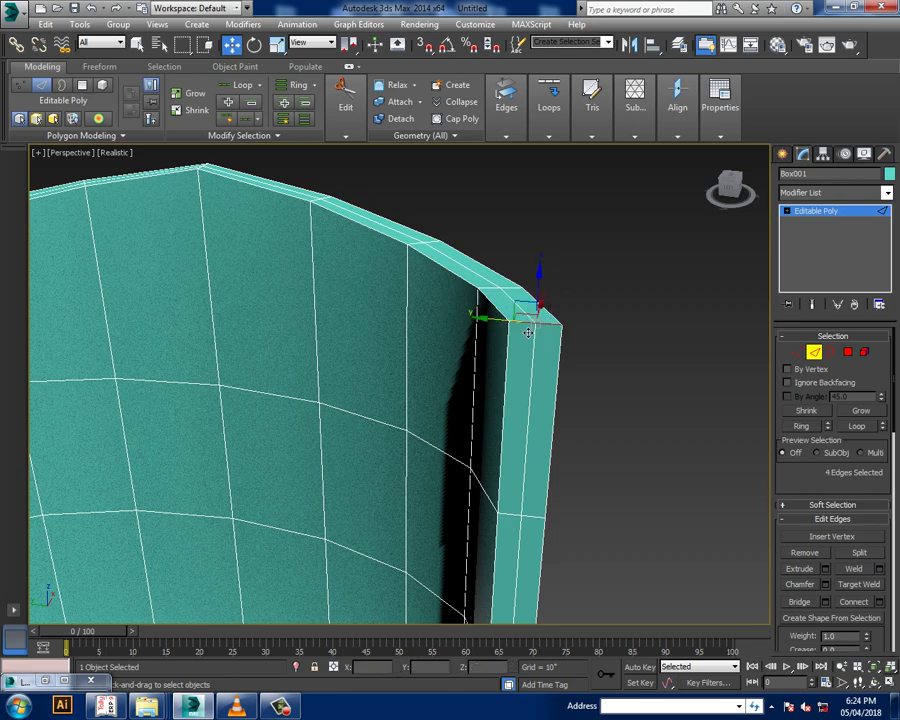
{"action": "left_click", "coordinate": [825, 585]}
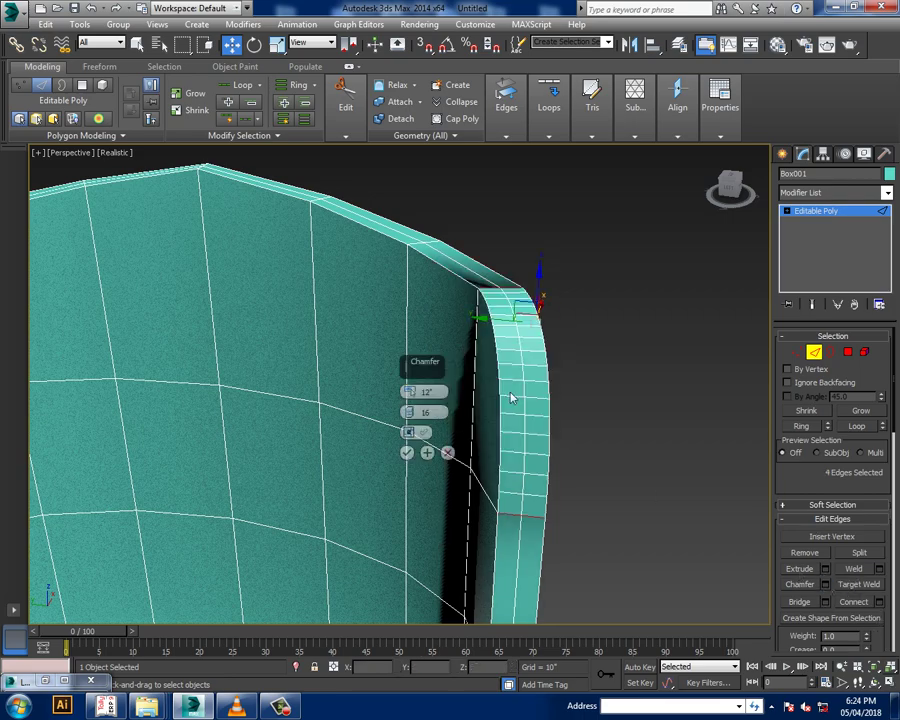
{"action": "left_click", "coordinate": [407, 453]}
{"action": "scroll", "coordinate": [640, 410], "scroll_direction": "down", "scroll_amount": 5}
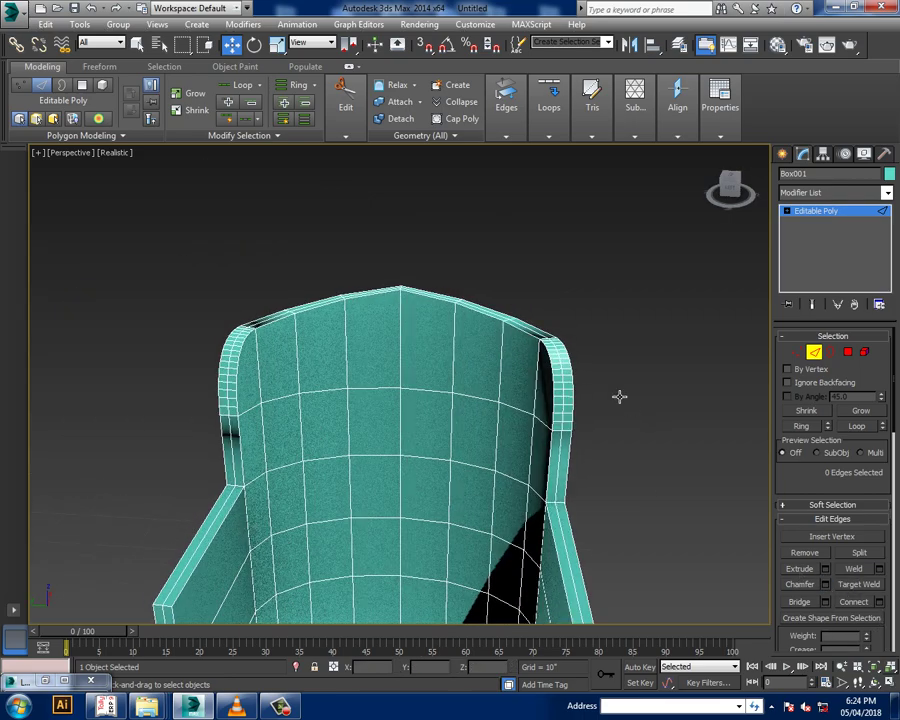
{"action": "mouse_move", "coordinate": [619, 394]}
{"action": "middle_mouse_down", "text": "alt"}
{"action": "mouse_move", "coordinate": [541, 380]}
{"action": "mouse_move", "coordinate": [498, 401]}
{"action": "middle_mouse_up", "text": "alt"}
{"action": "scroll", "coordinate": [505, 400], "scroll_direction": "up", "scroll_amount": 5}
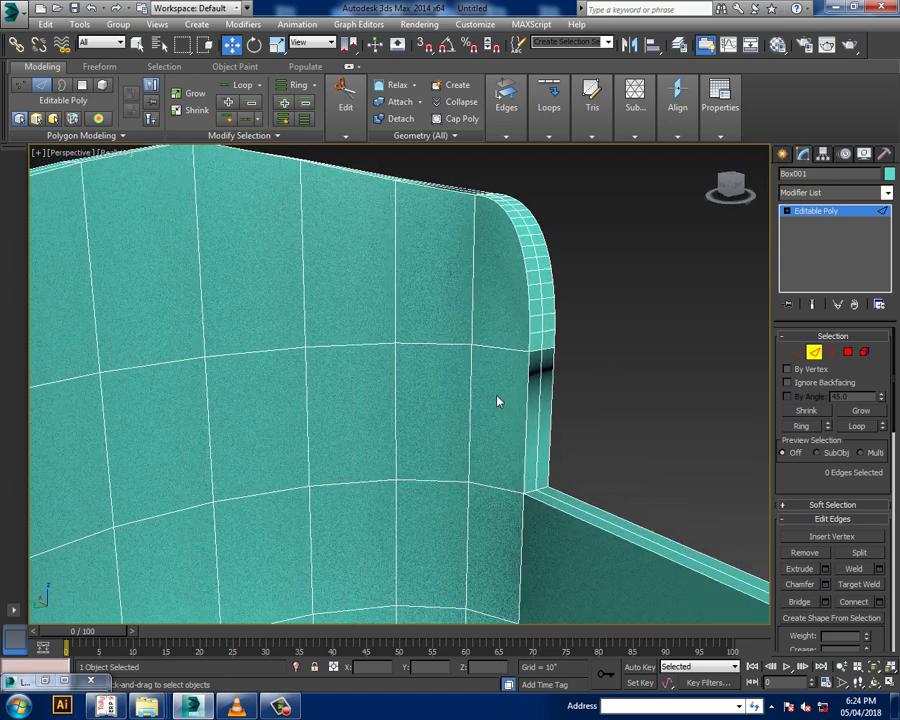
Undo that chamfer and redo it with an 8" amount and 16 segments
{"action": "key", "text": "ctrl+z"}
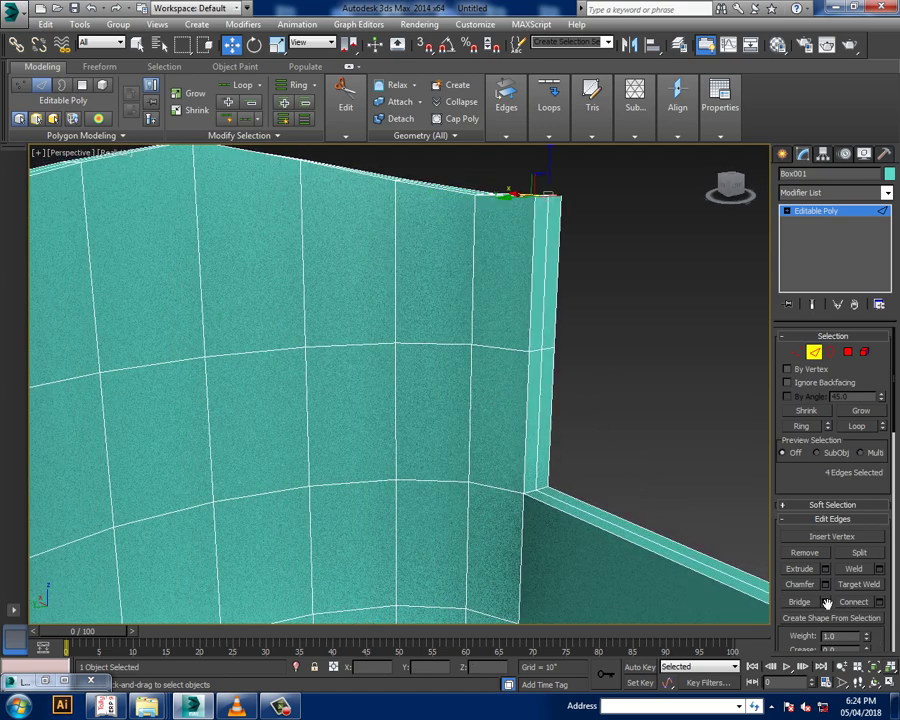
{"action": "left_click", "coordinate": [825, 586]}
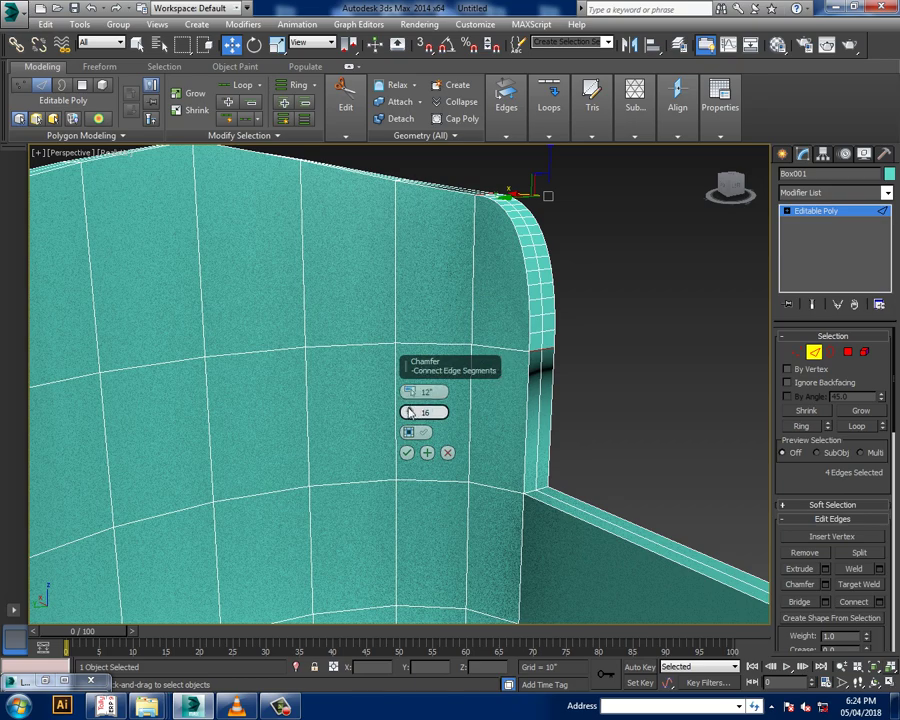
{"action": "left_click_drag", "start_coordinate": [409, 392], "coordinate": [414, 410]}
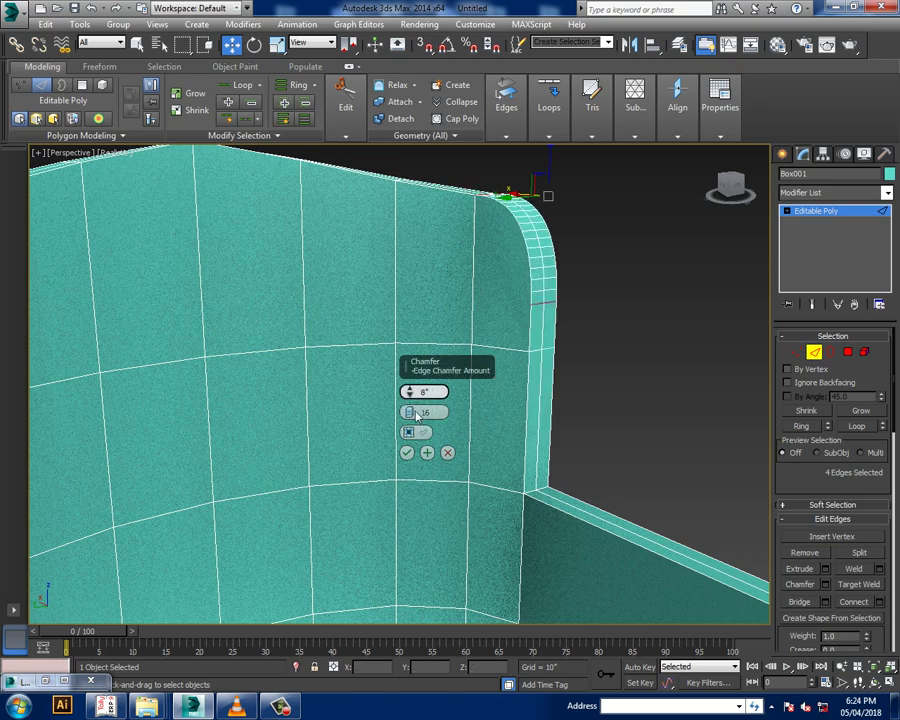
{"action": "left_click", "coordinate": [407, 453]}
{"action": "mouse_move", "coordinate": [407, 453]}
{"action": "middle_mouse_down", "text": "alt"}
{"action": "mouse_move", "coordinate": [403, 367]}
{"action": "mouse_move", "coordinate": [508, 346]}
{"action": "mouse_move", "coordinate": [474, 330]}
{"action": "middle_mouse_up", "text": "alt"}
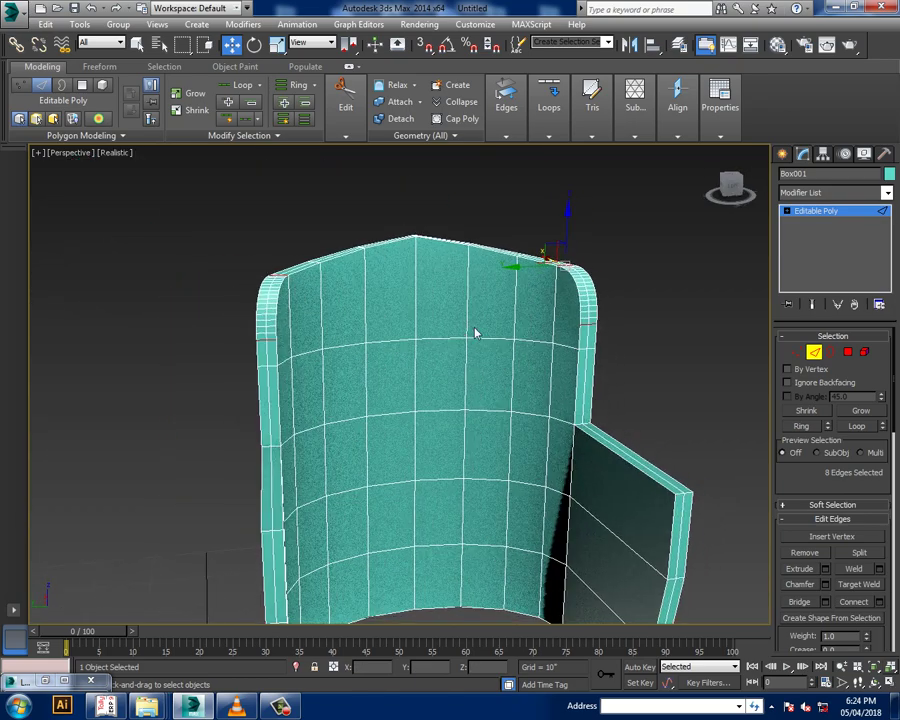
Restore the armchair reference photo to the left side and zoom to the back's inner corner
{"action": "left_click", "coordinate": [50, 681]}
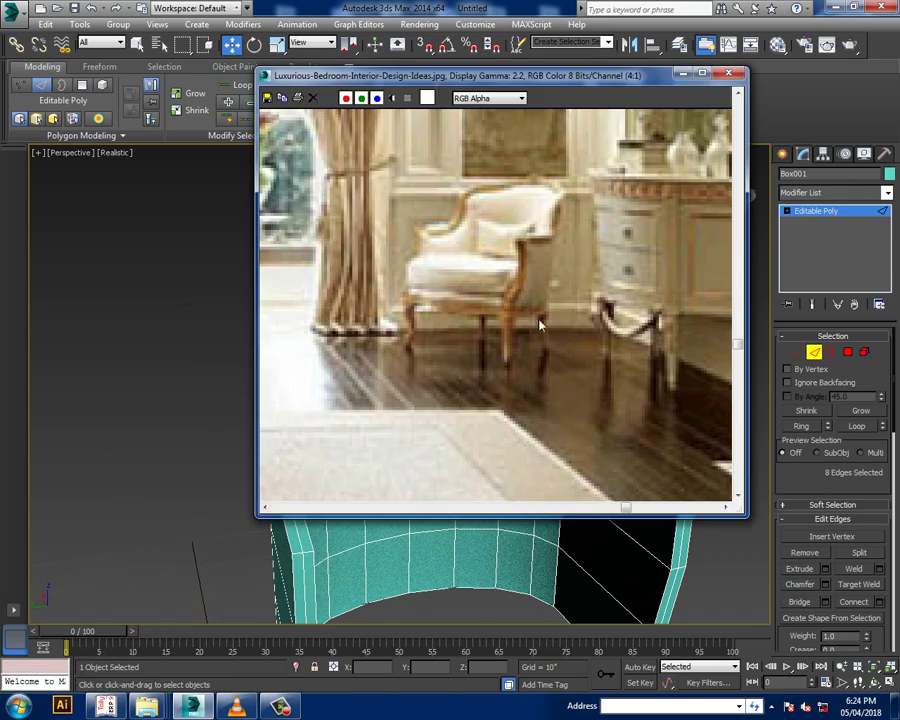
{"action": "left_click_drag", "start_coordinate": [537, 88], "coordinate": [115, 100]}
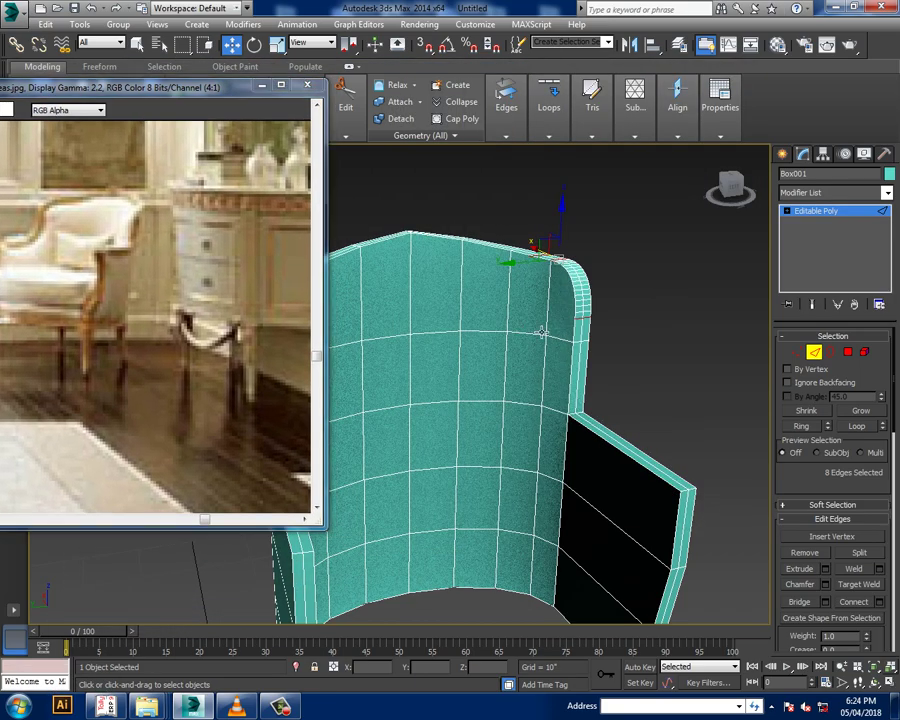
{"action": "mouse_move", "coordinate": [536, 326]}
{"action": "middle_mouse_down", "text": "alt"}
{"action": "mouse_move", "coordinate": [600, 354]}
{"action": "mouse_move", "coordinate": [611, 333]}
{"action": "mouse_move", "coordinate": [599, 337]}
{"action": "mouse_move", "coordinate": [608, 374]}
{"action": "mouse_move", "coordinate": [540, 404]}
{"action": "mouse_move", "coordinate": [602, 414]}
{"action": "mouse_move", "coordinate": [628, 407]}
{"action": "middle_mouse_up", "text": "alt"}
{"action": "mouse_move", "coordinate": [577, 374]}
{"action": "middle_mouse_down", "text": "alt"}
{"action": "mouse_move", "coordinate": [546, 374]}
{"action": "mouse_move", "coordinate": [758, 366]}
{"action": "middle_mouse_up", "text": "alt"}
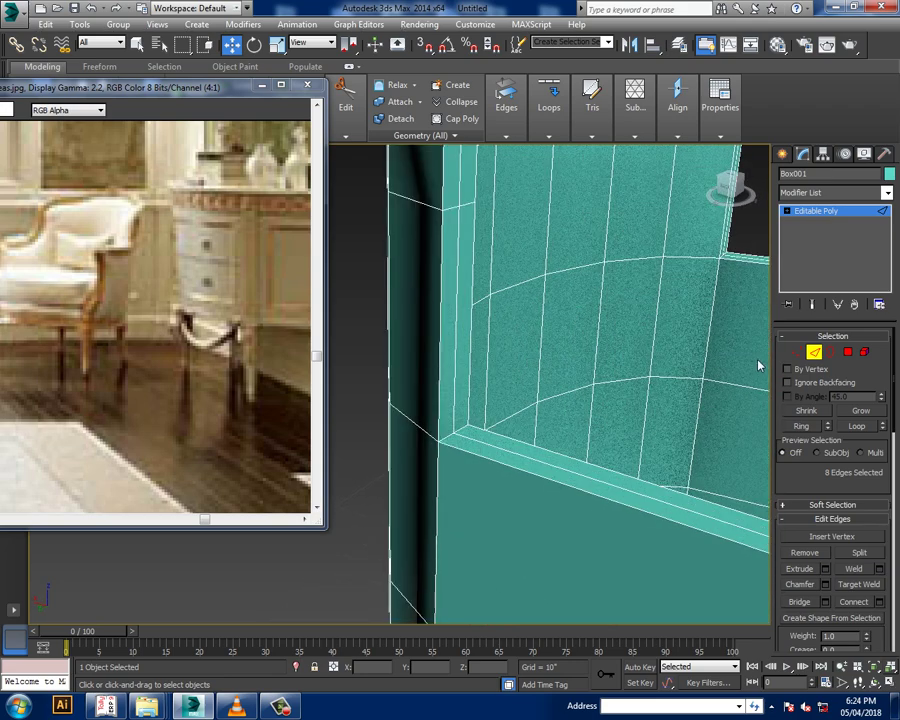
Preview a fewer-segment chamfer on the two inner corner edges, then cancel it
{"action": "left_click", "coordinate": [470, 438], "text": "ctrl"}
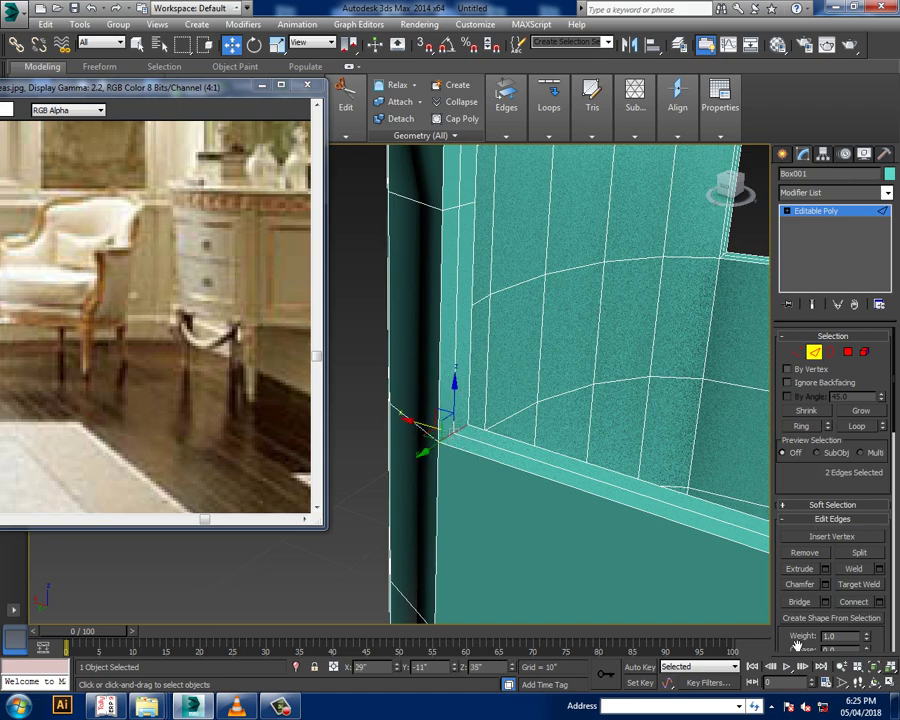
{"action": "left_click", "coordinate": [825, 586]}
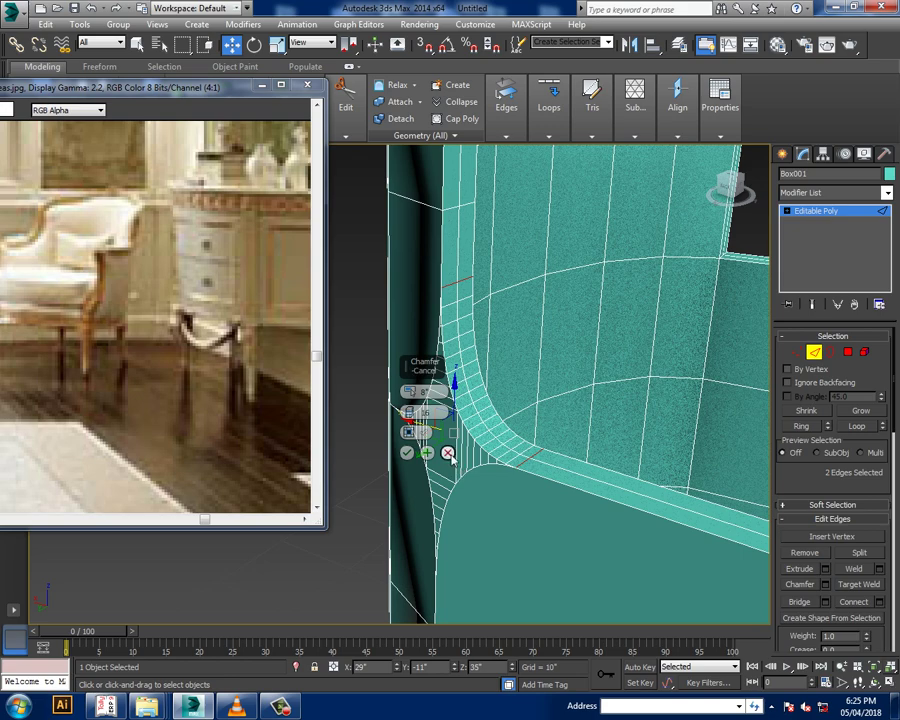
{"action": "left_click_drag", "start_coordinate": [430, 412], "coordinate": [412, 414]}
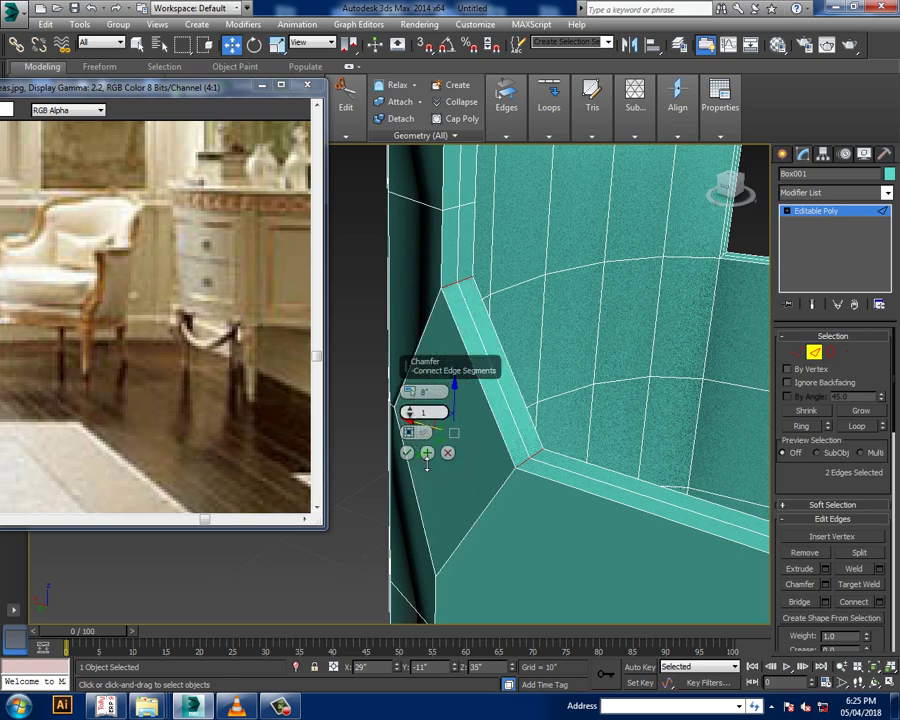
{"action": "left_click", "coordinate": [407, 452]}
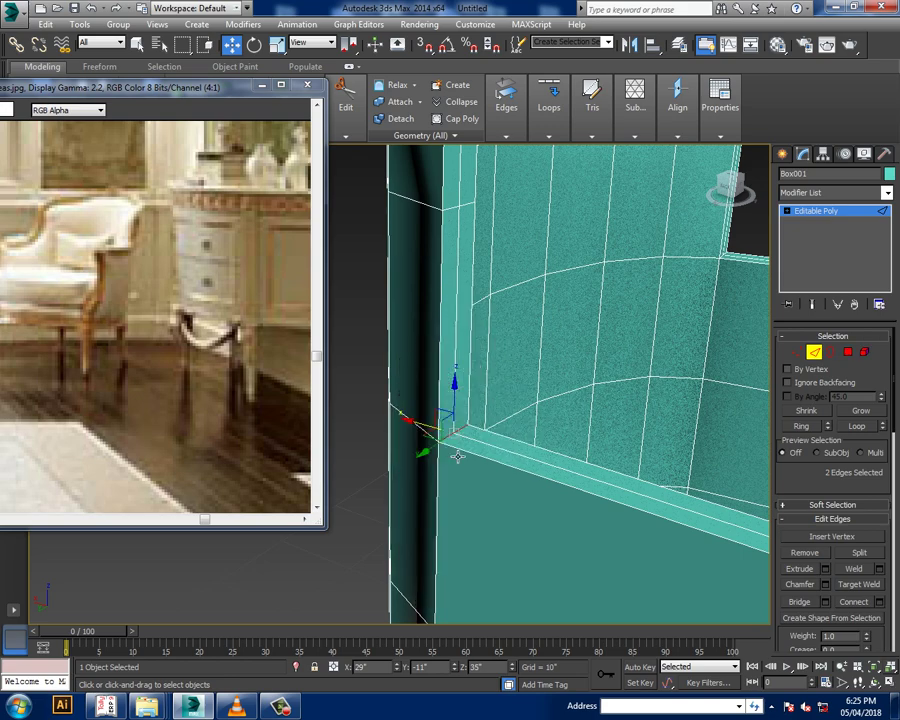
Orbit to the chair back's rounded top and restore the four-viewport layout
{"action": "scroll", "coordinate": [458, 454], "scroll_direction": "down", "scroll_amount": 3}
{"action": "scroll", "coordinate": [560, 420], "scroll_direction": "down", "scroll_amount": 3}
{"action": "scroll", "coordinate": [560, 422], "scroll_direction": "up", "scroll_amount": 2}
{"action": "scroll", "coordinate": [545, 405], "scroll_direction": "up", "scroll_amount": 2}
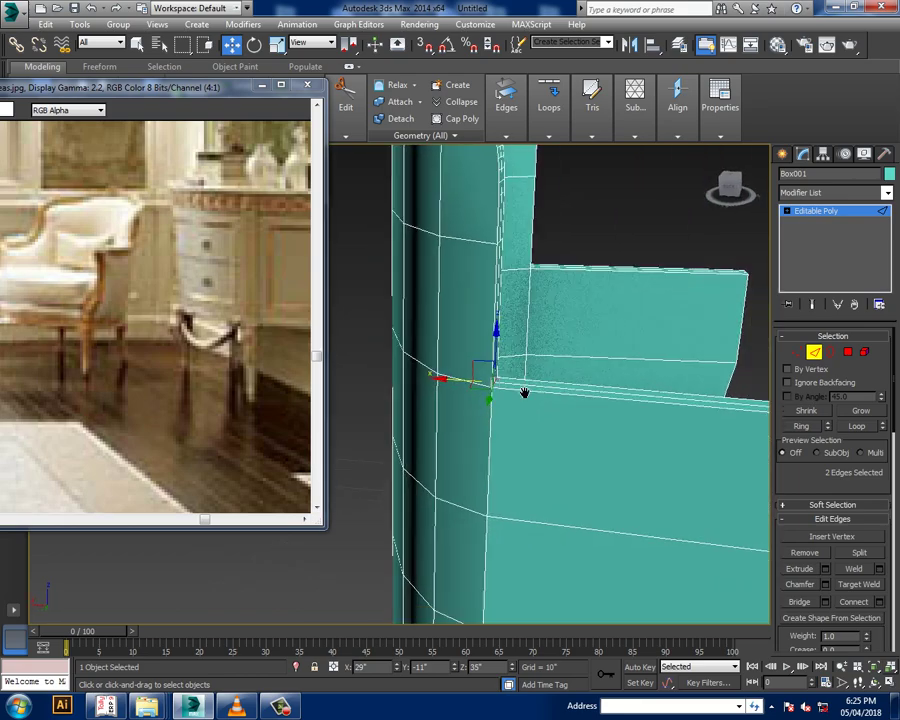
{"action": "scroll", "coordinate": [522, 394], "scroll_direction": "up", "scroll_amount": 1}
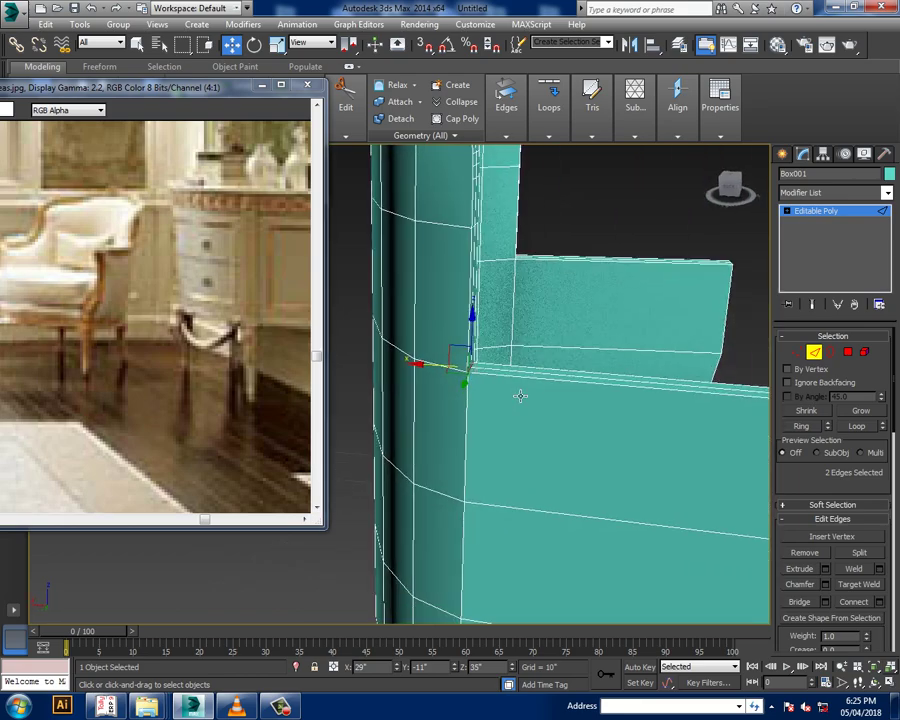
{"action": "mouse_move", "coordinate": [504, 360]}
{"action": "middle_mouse_down", "text": "alt"}
{"action": "mouse_move", "coordinate": [554, 368]}
{"action": "mouse_move", "coordinate": [557, 378]}
{"action": "middle_mouse_up", "text": "alt"}
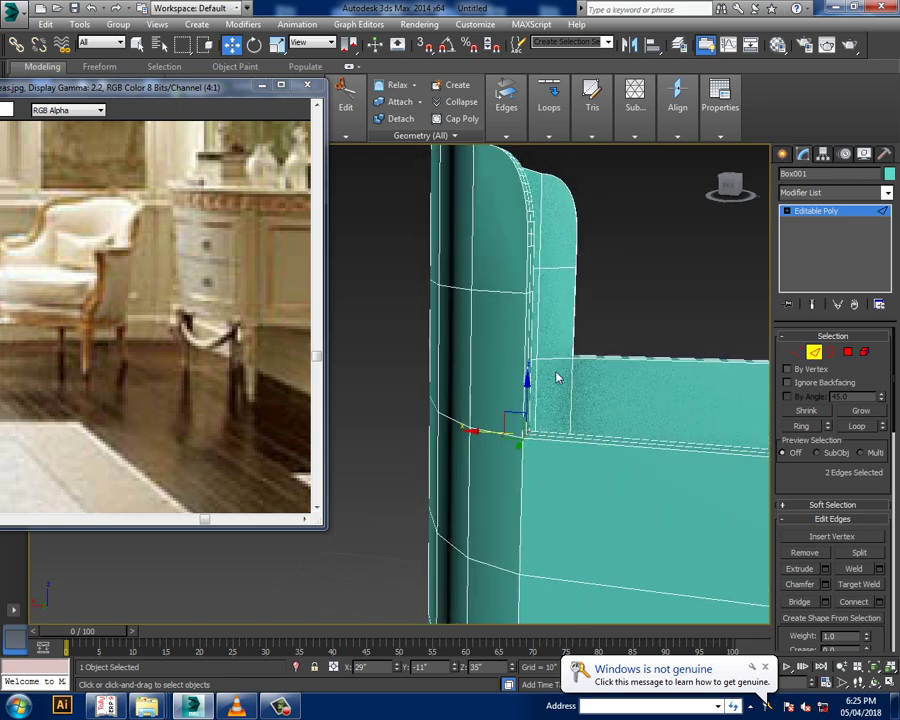
{"action": "key", "text": "alt+w"}
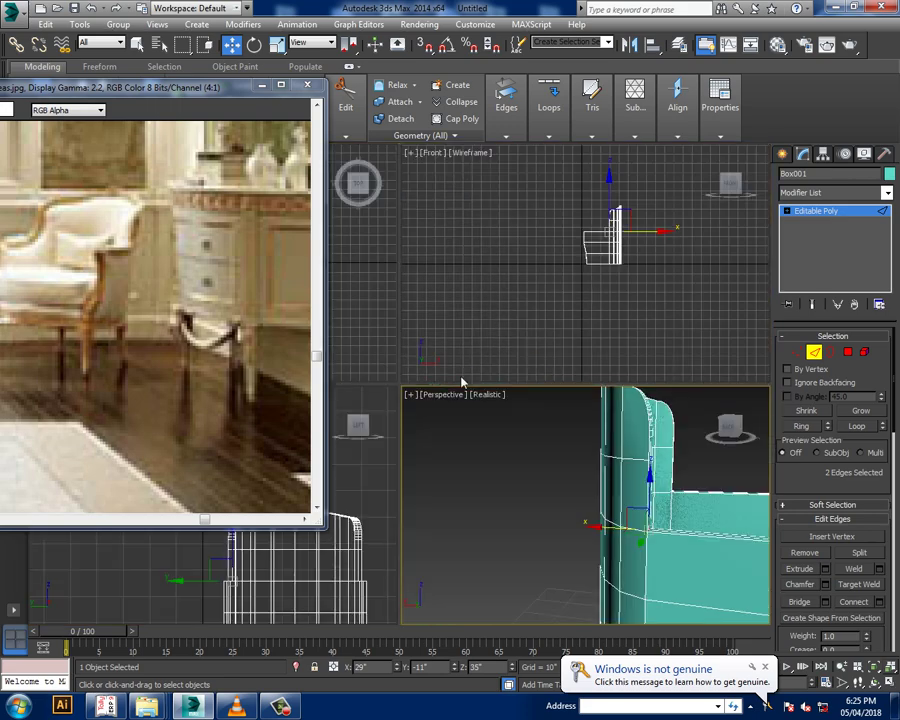
Maximize and zoom the Front view, and move the reference photo window lower
{"action": "key", "text": "alt+w"}
{"action": "scroll", "coordinate": [560, 318], "scroll_direction": "up", "scroll_amount": 2}
{"action": "scroll", "coordinate": [580, 350], "scroll_direction": "up", "scroll_amount": 2}
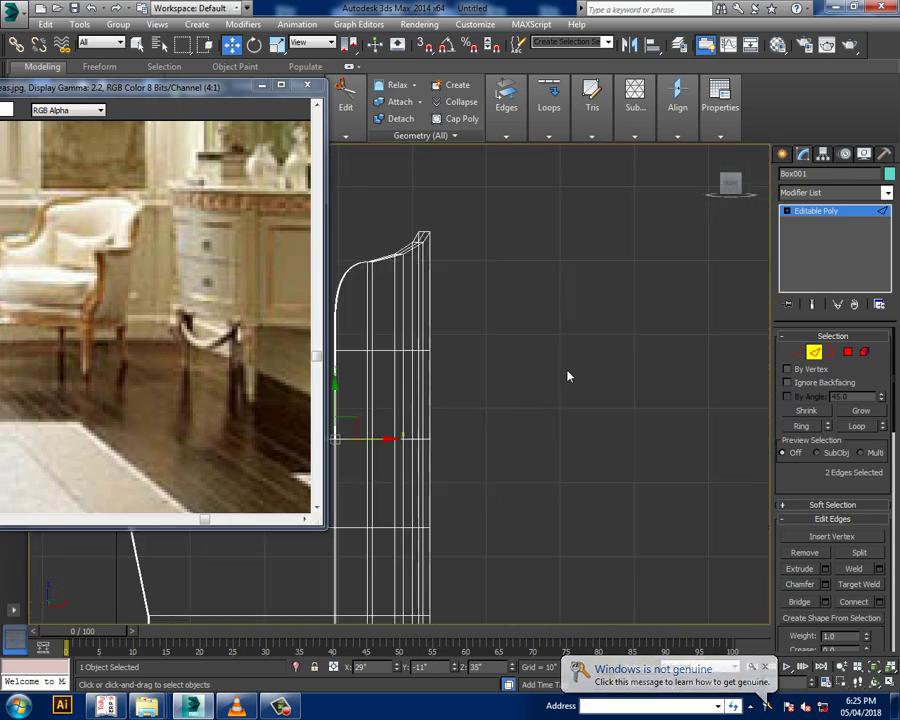
{"action": "scroll", "coordinate": [620, 370], "scroll_direction": "up", "scroll_amount": 2}
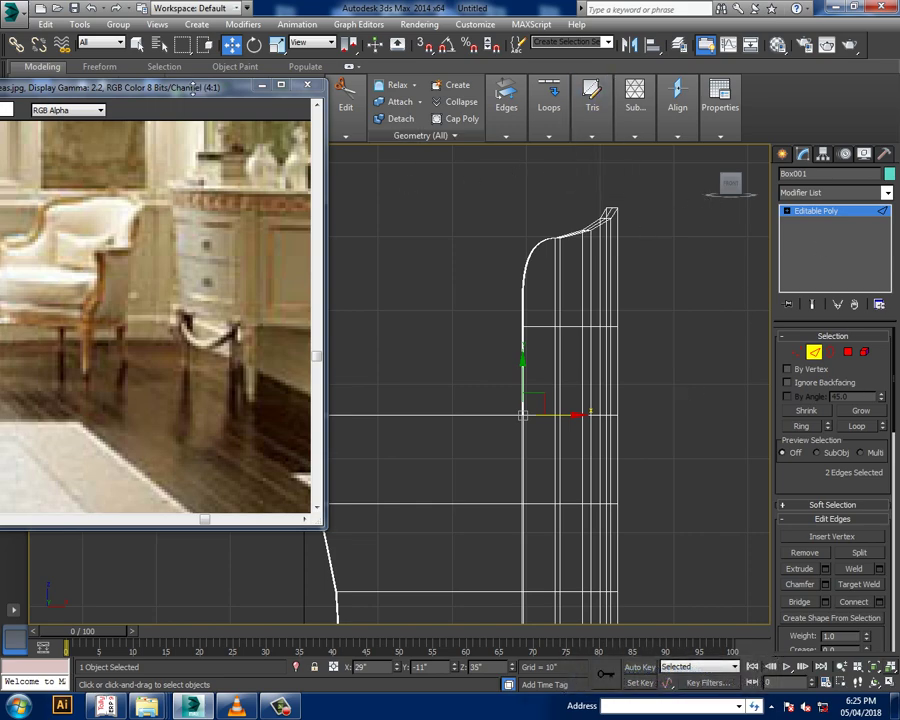
{"action": "left_click_drag", "start_coordinate": [180, 86], "coordinate": [166, 147]}
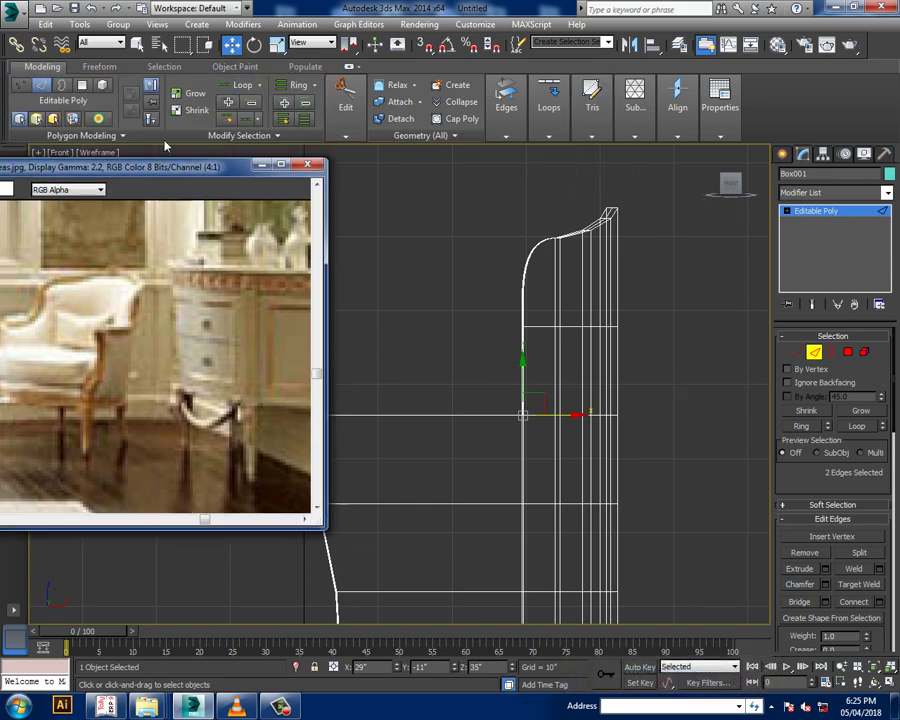
Add two horizontal edge loops across the side panel with Swift Loop
{"action": "left_click", "coordinate": [826, 220]}
{"action": "left_click", "coordinate": [503, 86]}
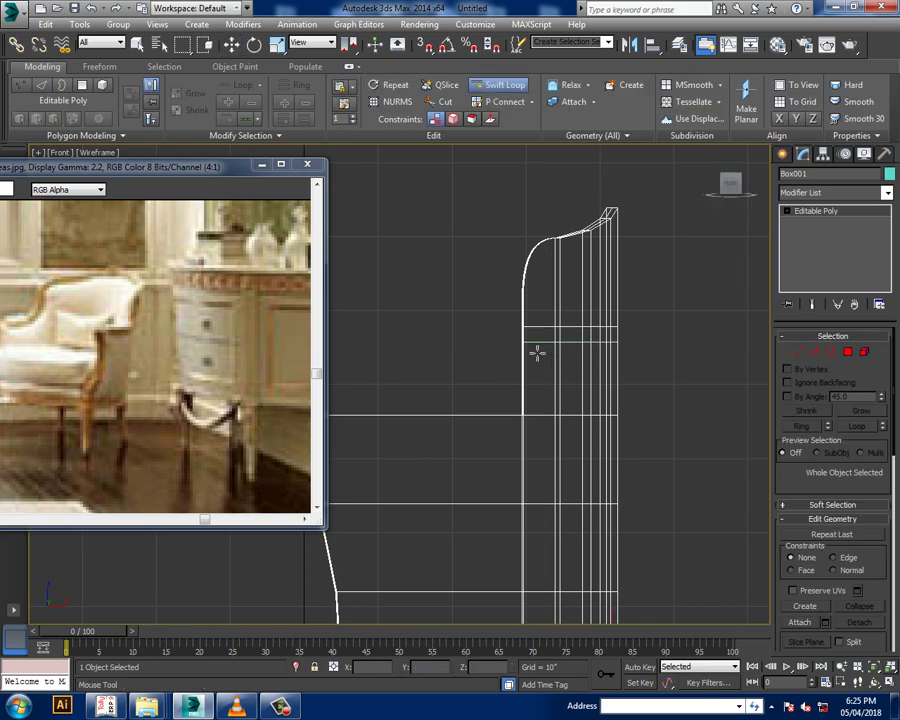
{"action": "left_click", "coordinate": [540, 360]}
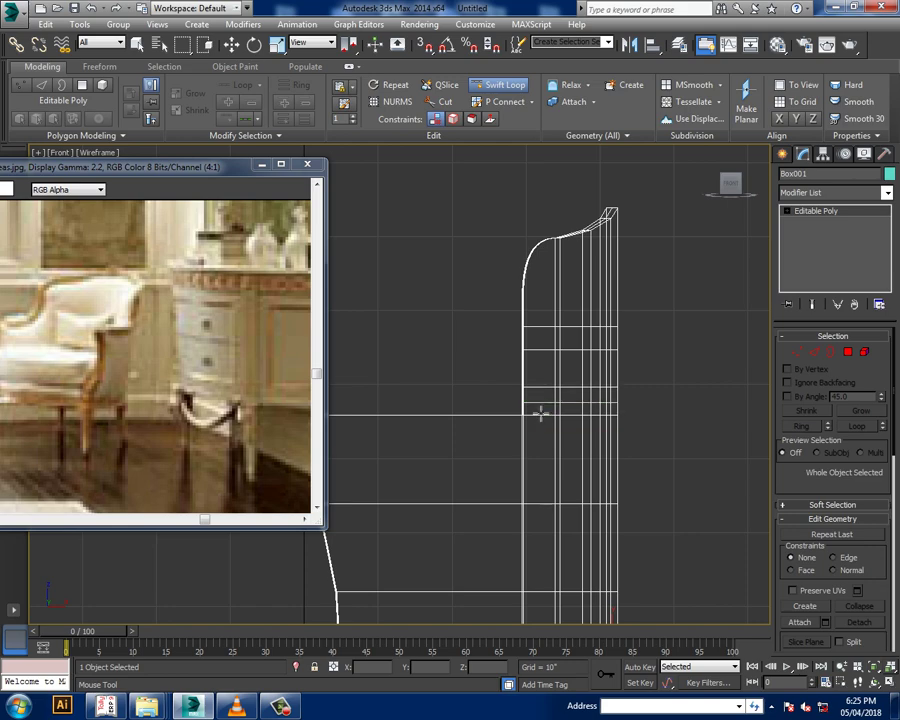
{"action": "left_click", "coordinate": [542, 384]}
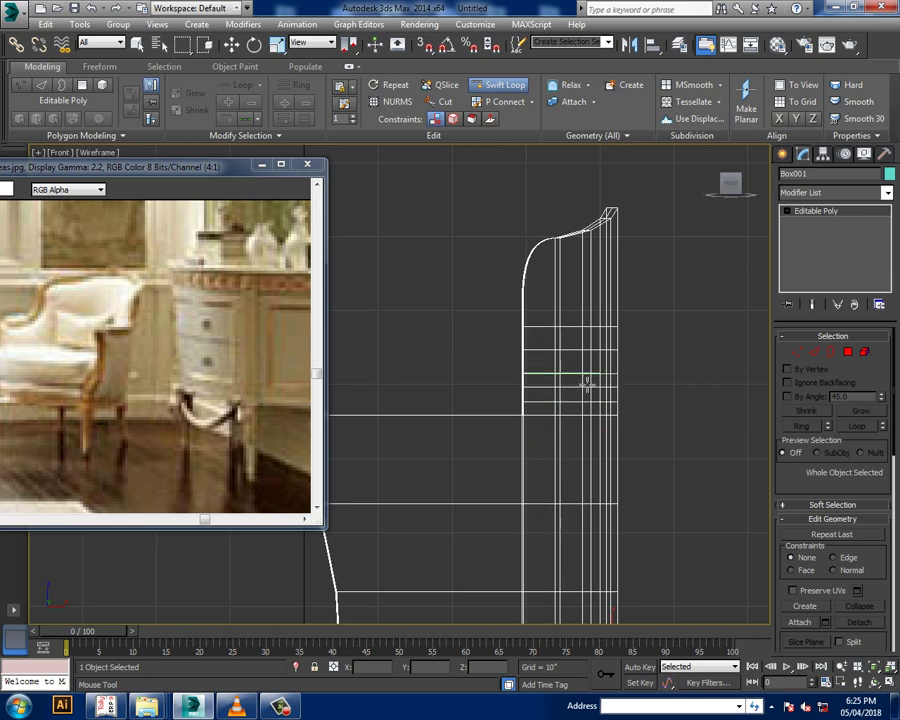
{"action": "key", "text": "w"}
{"action": "key", "text": "alt+w"}
In Vertex mode in the maximized Front view, shift the curved top's vertices outward to the right
{"action": "scroll", "coordinate": [628, 487], "scroll_direction": "down", "scroll_amount": 2}
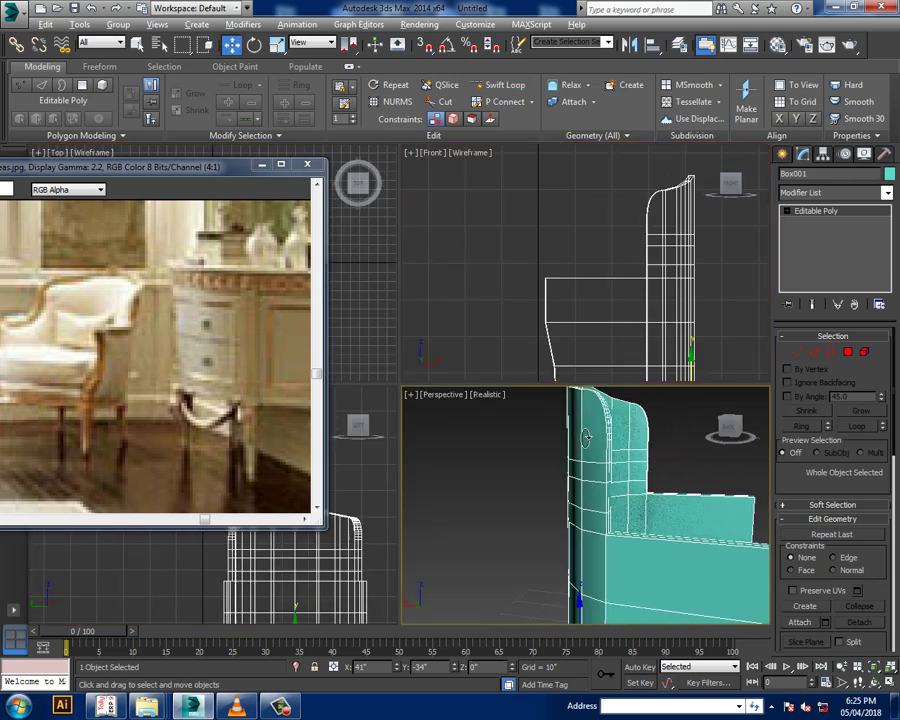
{"action": "key", "text": "alt+w"}
{"action": "key", "text": "1"}
{"action": "key", "text": "alt+w"}
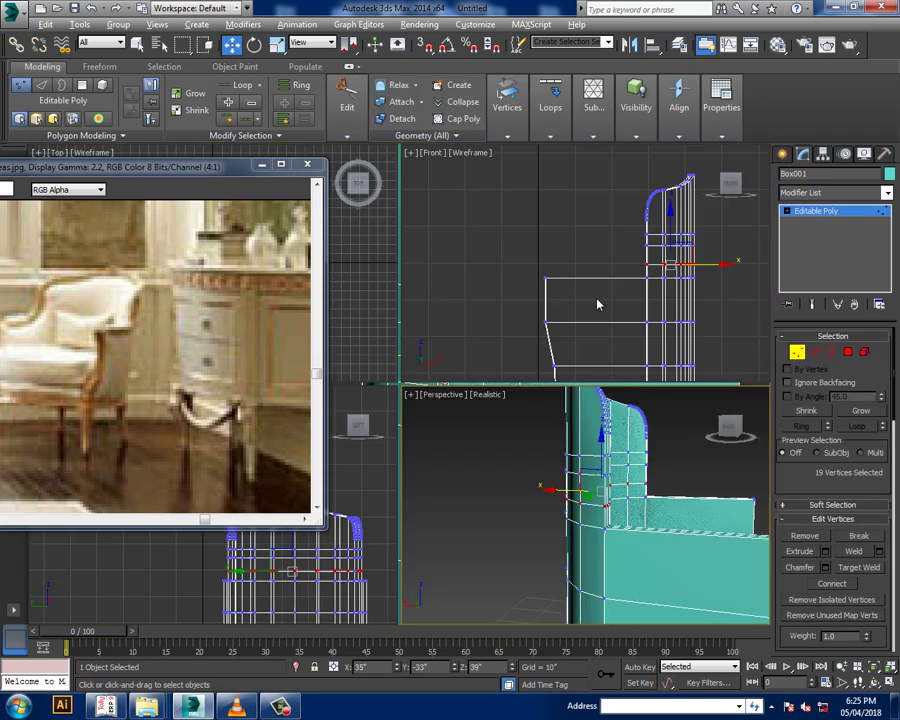
{"action": "key", "text": "alt+w"}
{"action": "scroll", "coordinate": [598, 309], "scroll_direction": "up", "scroll_amount": 2}
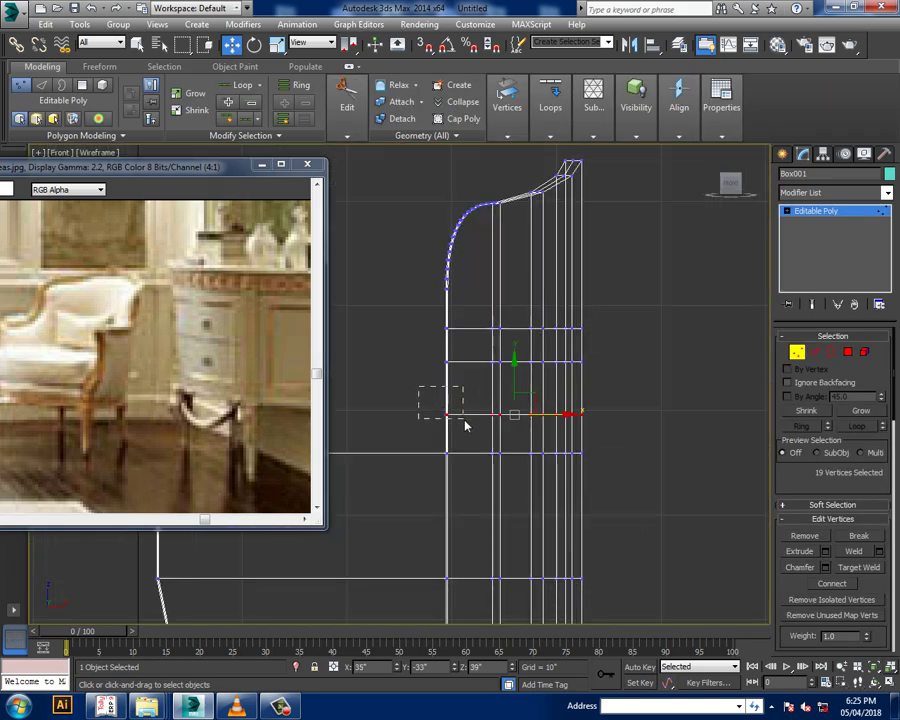
{"action": "left_click_drag", "start_coordinate": [509, 424], "coordinate": [504, 418]}
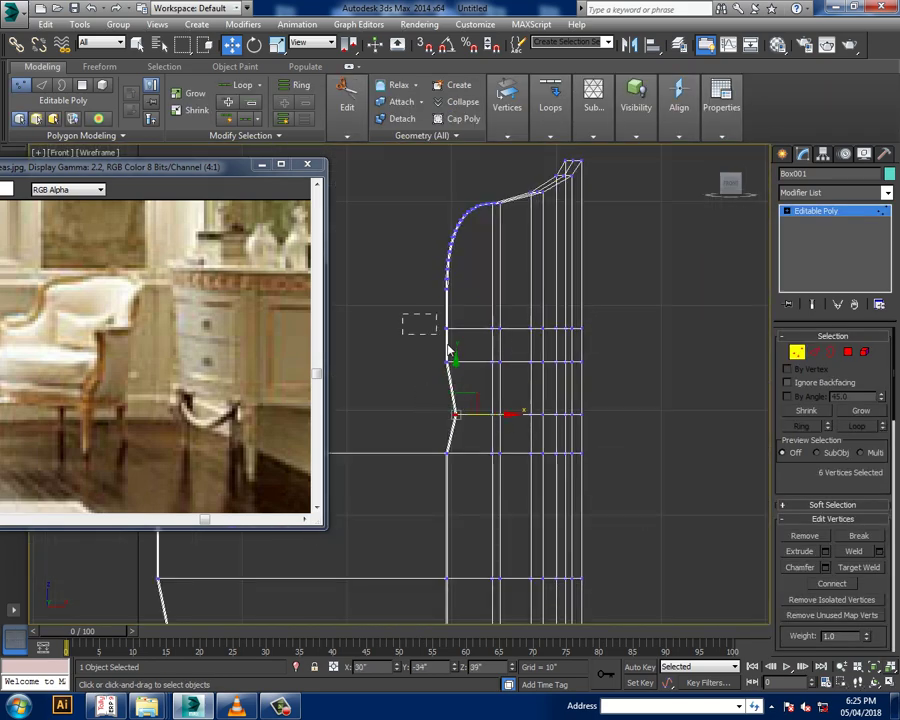
{"action": "left_click_drag", "start_coordinate": [450, 355], "coordinate": [478, 363]}
{"action": "middle_click_drag", "start_coordinate": [501, 357], "coordinate": [495, 392]}
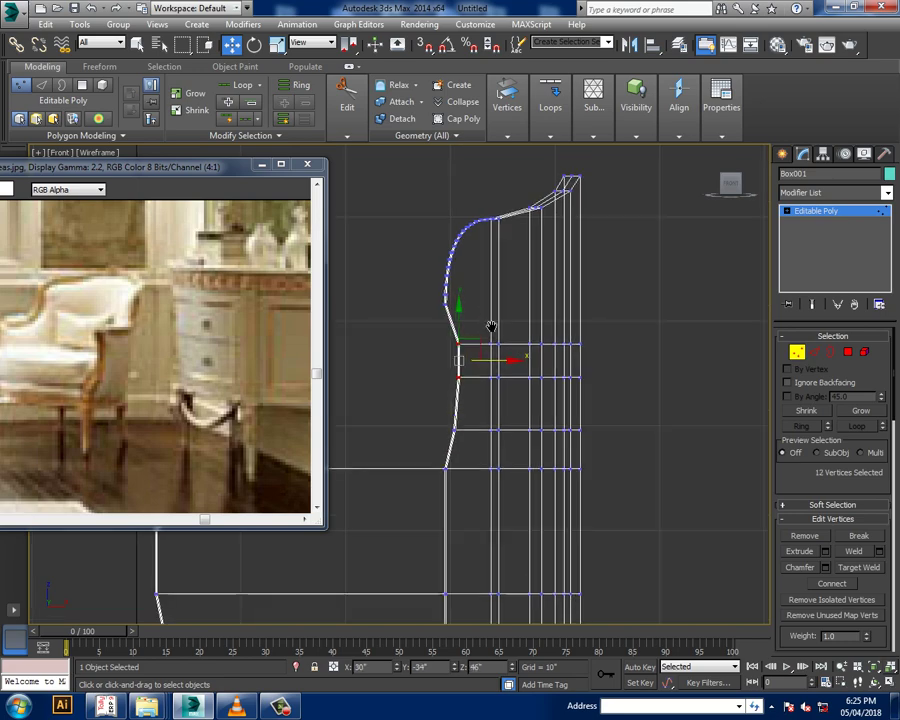
{"action": "left_click_drag", "start_coordinate": [633, 335], "coordinate": [628, 323]}
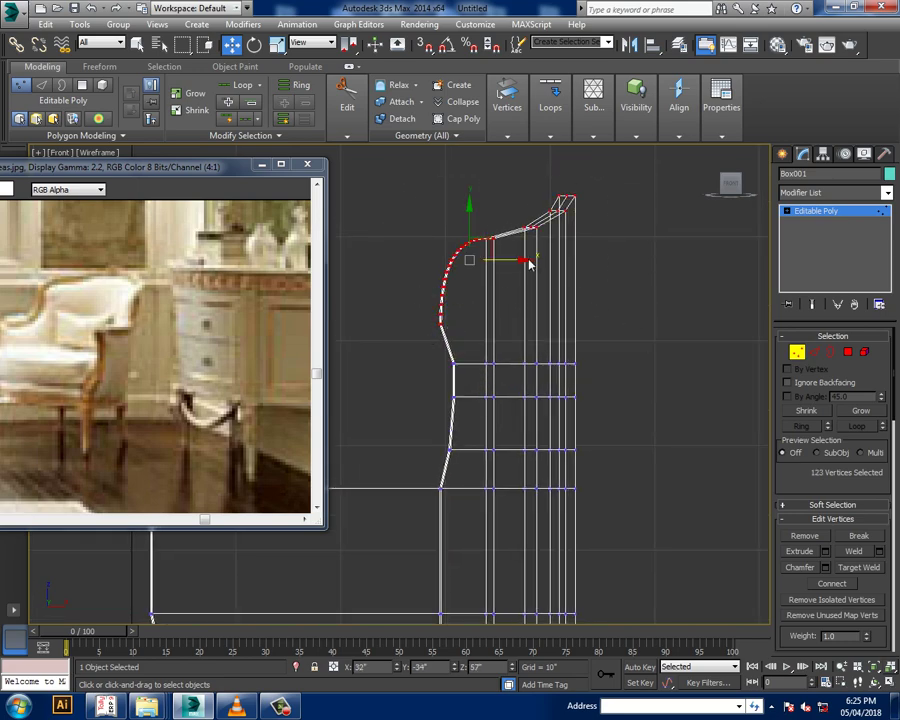
{"action": "left_click_drag", "start_coordinate": [534, 272], "coordinate": [549, 272]}
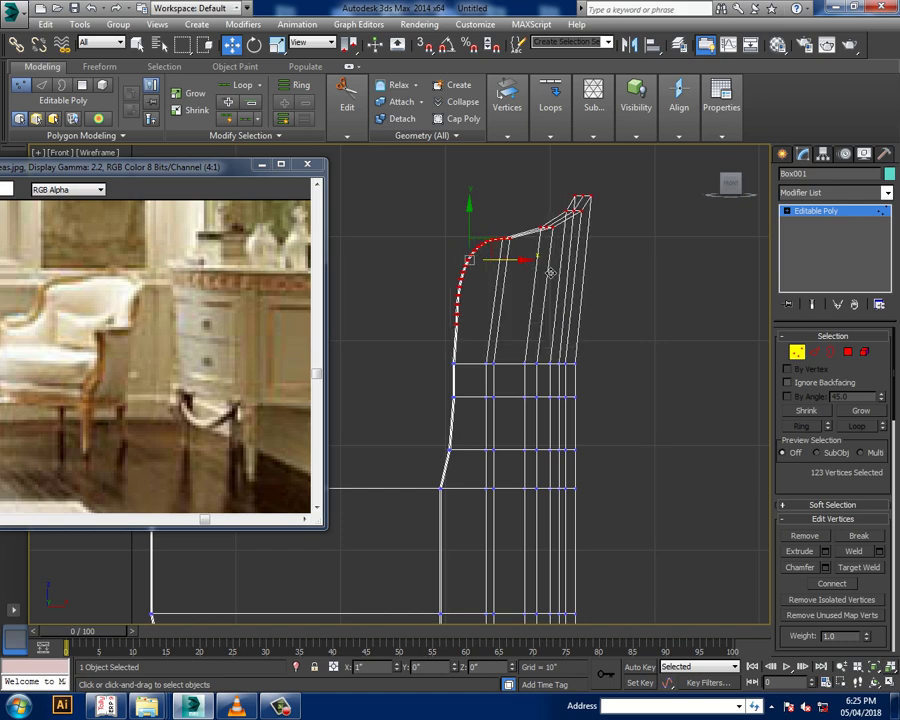
{"action": "middle_click_drag", "start_coordinate": [549, 272], "coordinate": [566, 196]}
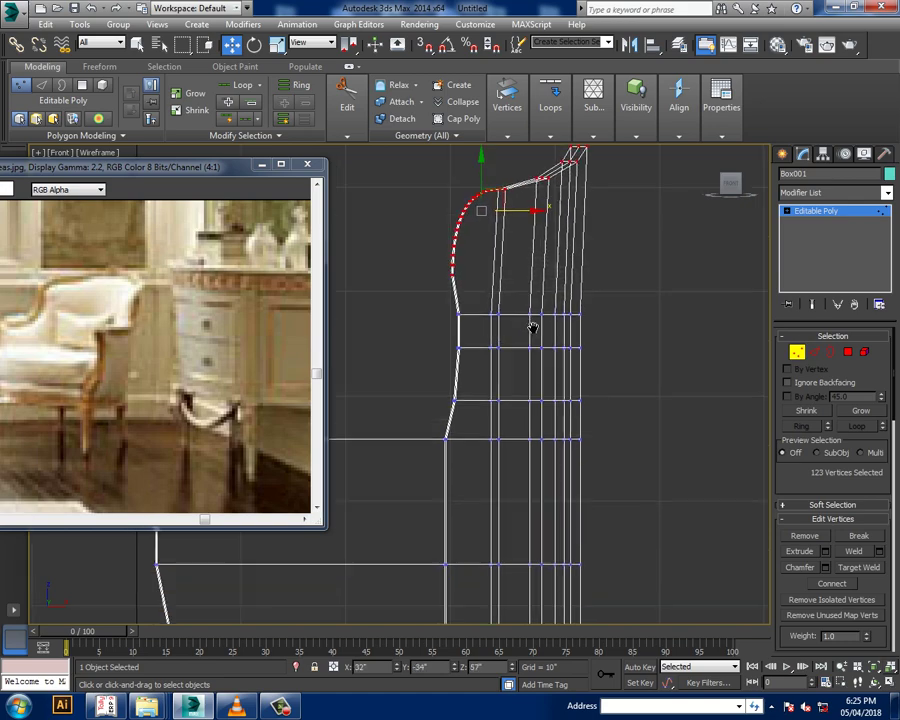
Adjust the vertices at the lower bend, the arm junction, and the upper bend
{"action": "left_click_drag", "start_coordinate": [438, 399], "coordinate": [486, 452]}
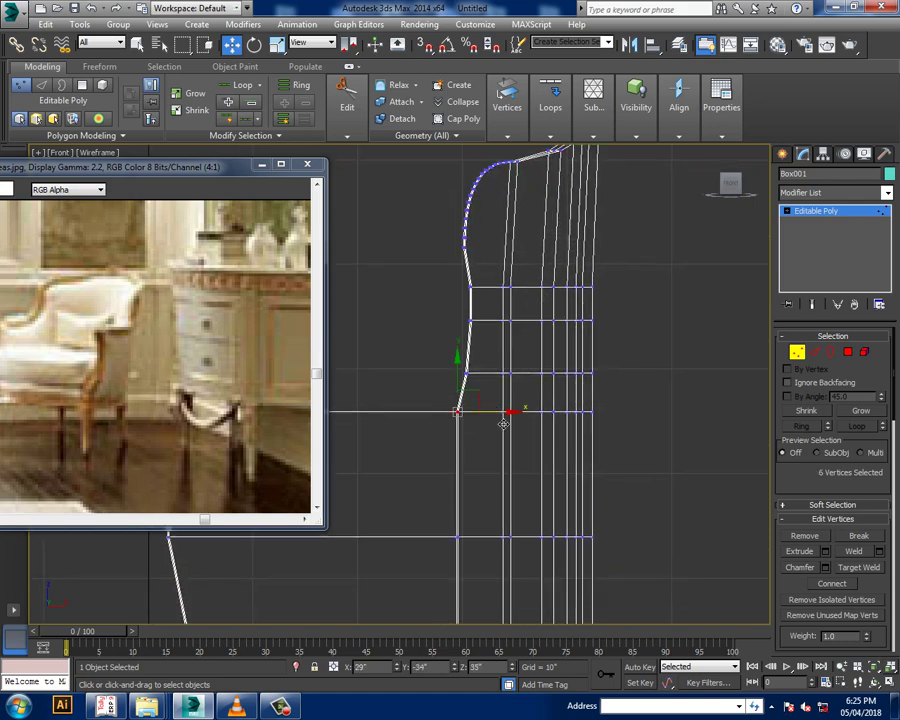
{"action": "left_click_drag", "start_coordinate": [458, 413], "coordinate": [466, 422]}
{"action": "middle_click_drag", "start_coordinate": [501, 420], "coordinate": [512, 346]}
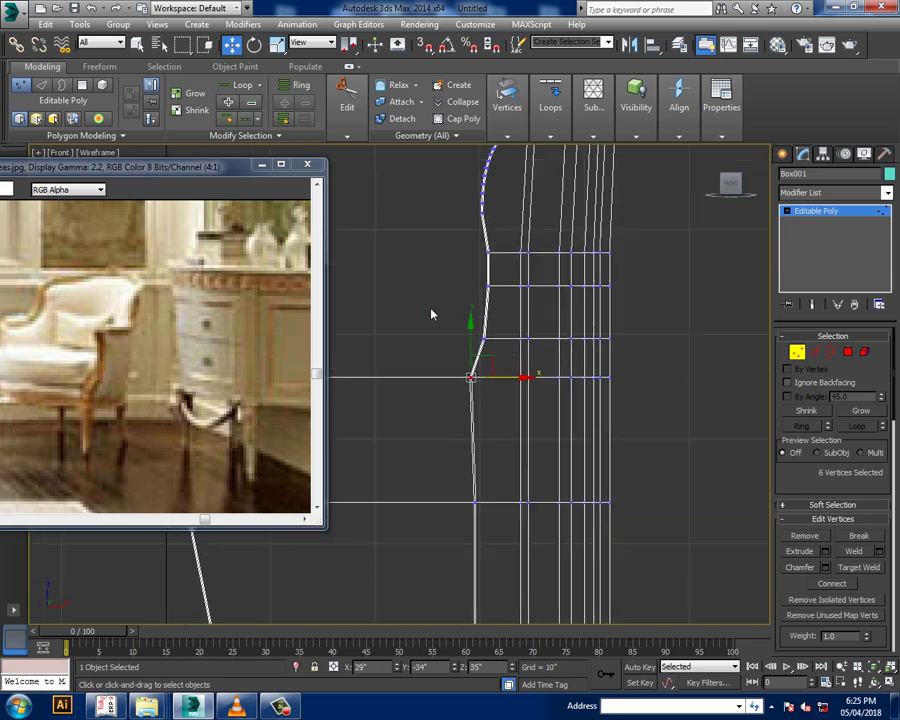
{"action": "left_click_drag", "start_coordinate": [503, 365], "coordinate": [503, 365]}
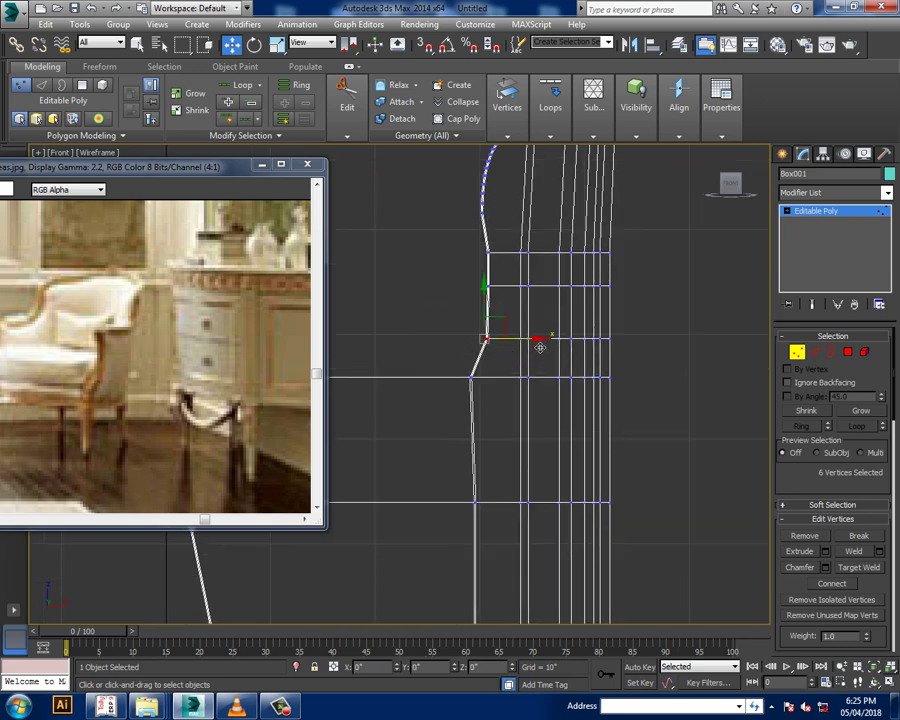
{"action": "middle_click_drag", "start_coordinate": [539, 346], "coordinate": [540, 364]}
{"action": "left_click_drag", "start_coordinate": [447, 292], "coordinate": [512, 327]}
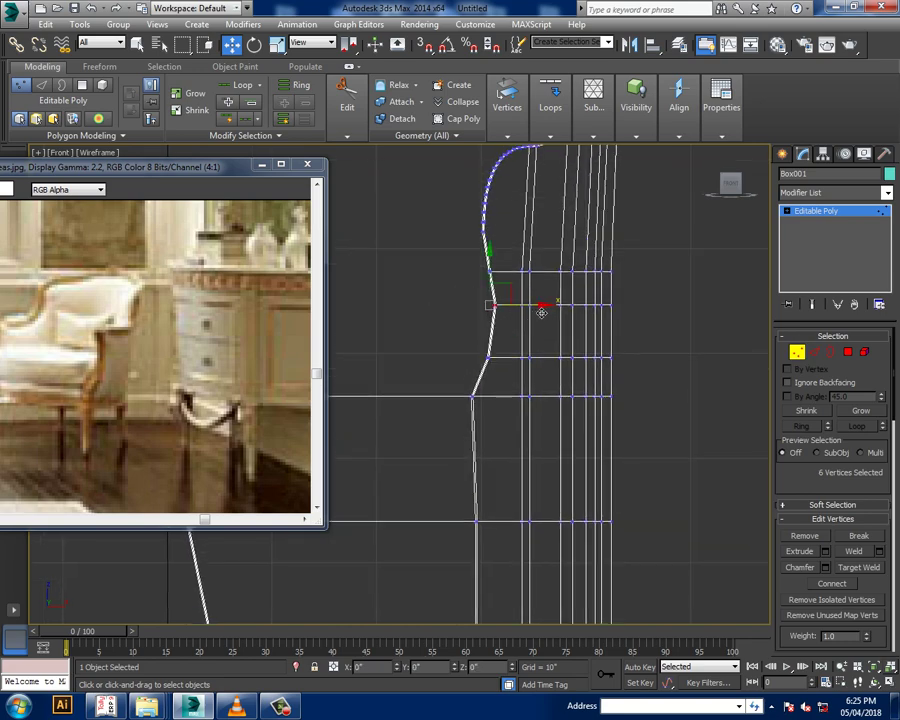
{"action": "middle_click_drag", "start_coordinate": [463, 273], "coordinate": [466, 313]}
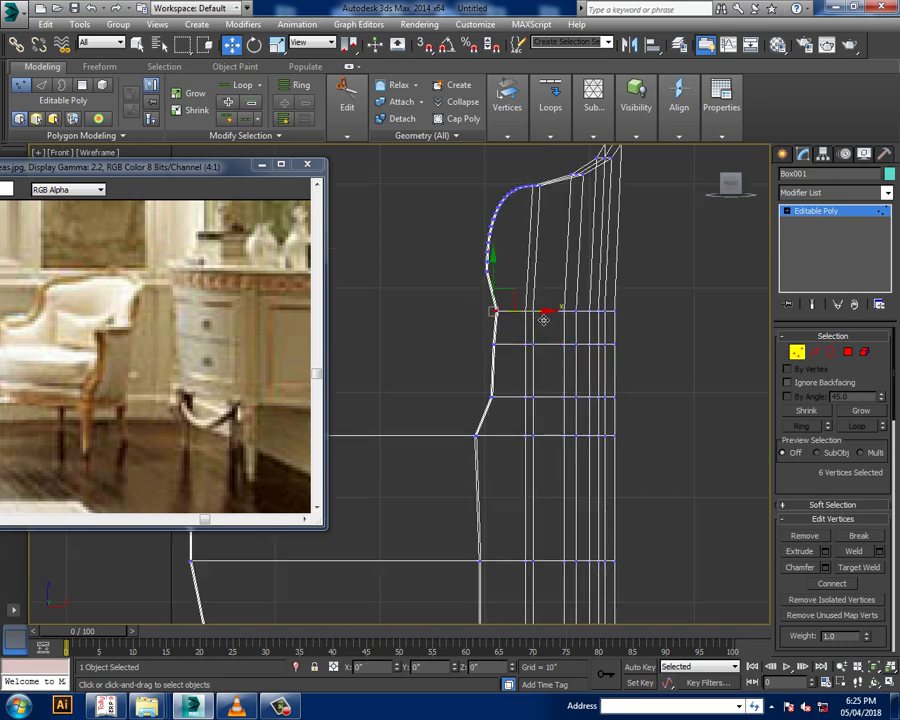
Check the reshaped side profile in a maximized Perspective view
{"action": "middle_click_drag", "start_coordinate": [535, 317], "coordinate": [574, 326]}
{"action": "key", "text": "alt+w"}
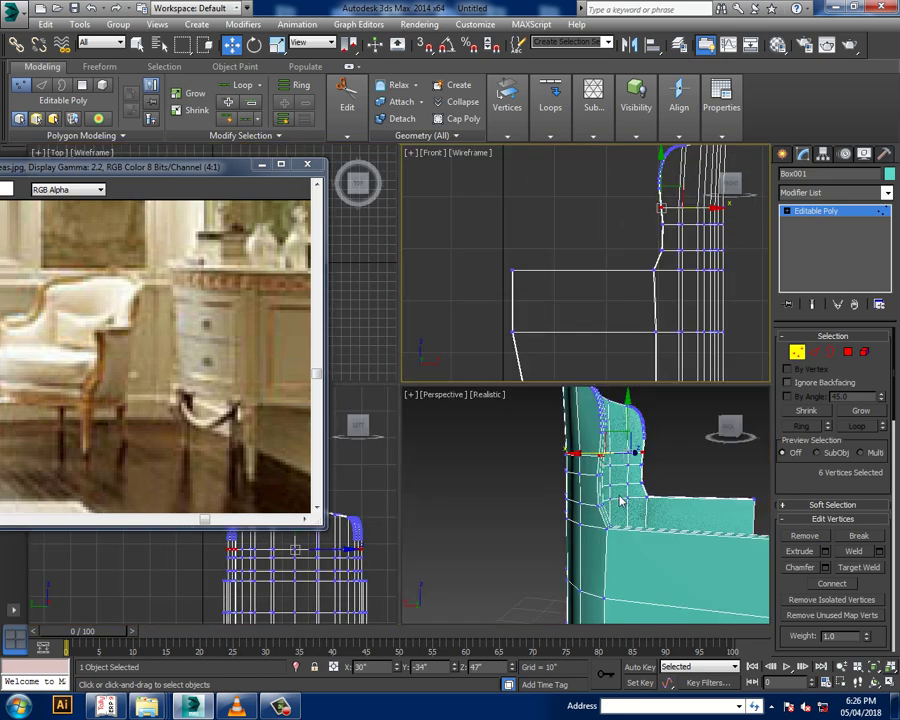
{"action": "key", "text": "alt+w"}
{"action": "mouse_move", "coordinate": [604, 456]}
{"action": "middle_mouse_down"}
{"action": "mouse_move", "coordinate": [631, 421]}
{"action": "mouse_move", "coordinate": [637, 386]}
{"action": "mouse_move", "coordinate": [629, 382]}
{"action": "mouse_move", "coordinate": [641, 386]}
{"action": "middle_mouse_up"}
{"action": "scroll", "coordinate": [629, 419], "scroll_direction": "down", "scroll_amount": 1}
{"action": "scroll", "coordinate": [647, 418], "scroll_direction": "down", "scroll_amount": 2}
{"action": "scroll", "coordinate": [591, 392], "scroll_direction": "down", "scroll_amount": 2}
{"action": "scroll", "coordinate": [603, 390], "scroll_direction": "down", "scroll_amount": 3}
{"action": "scroll", "coordinate": [645, 388], "scroll_direction": "up", "scroll_amount": 3}
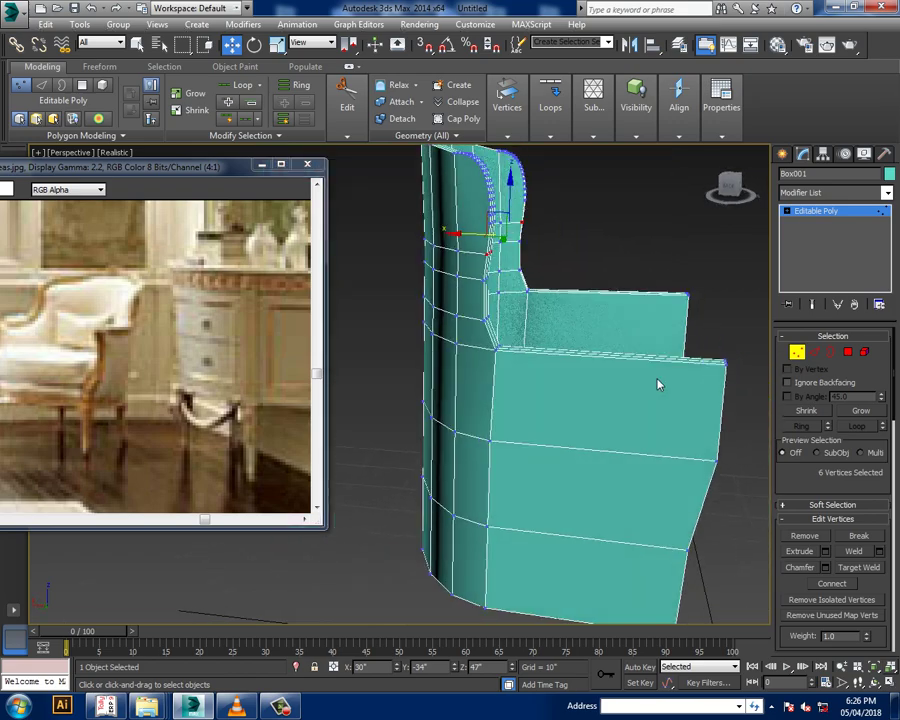
Add two vertical edge loops on the armrest with Swift Loop
{"action": "left_click", "coordinate": [820, 212]}
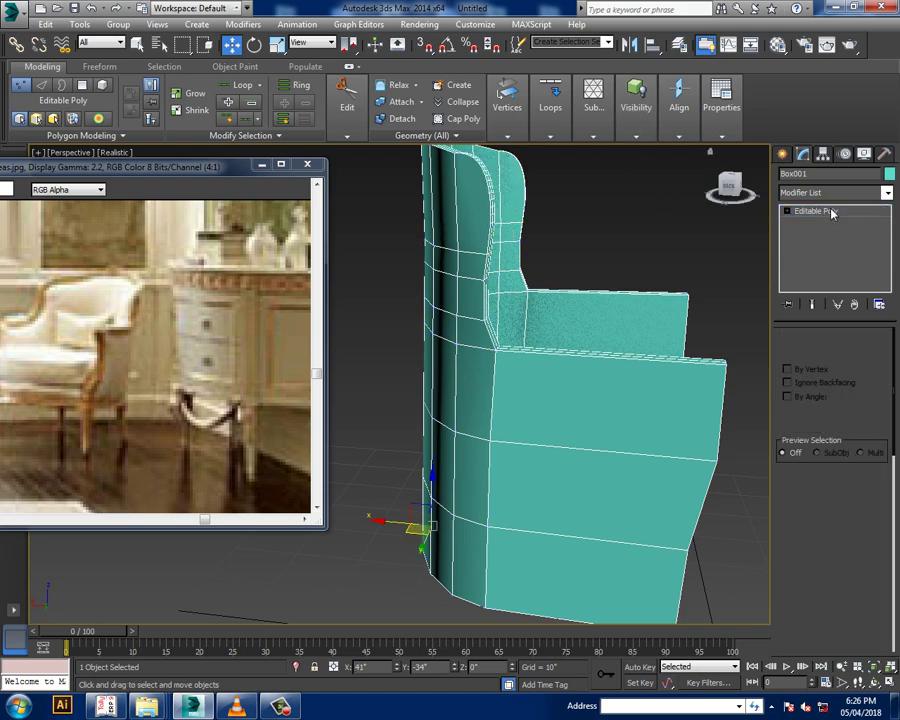
{"action": "left_click", "coordinate": [503, 84]}
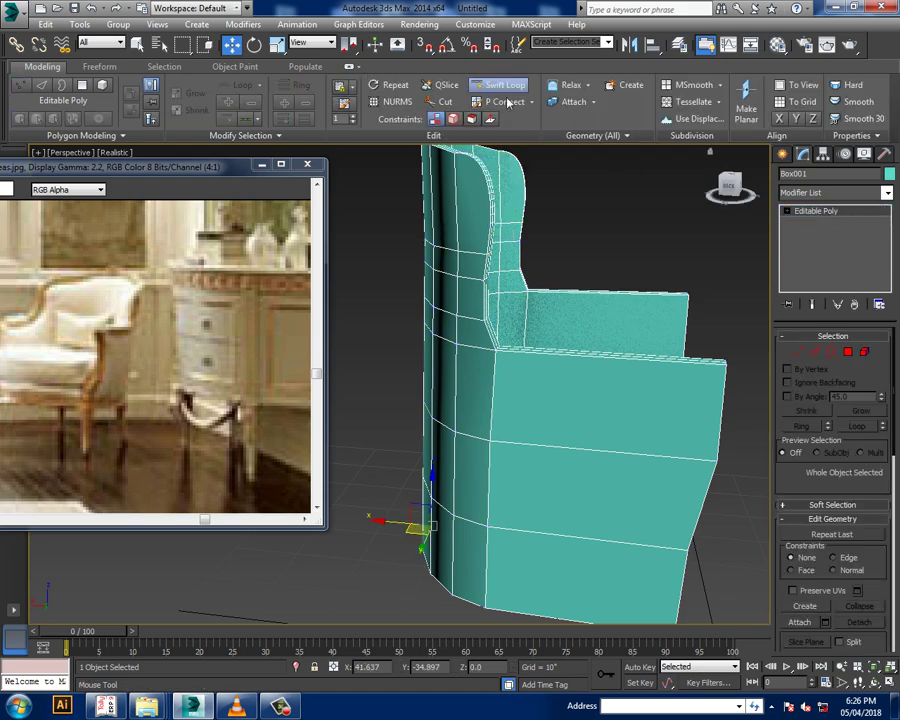
{"action": "left_click", "coordinate": [510, 365]}
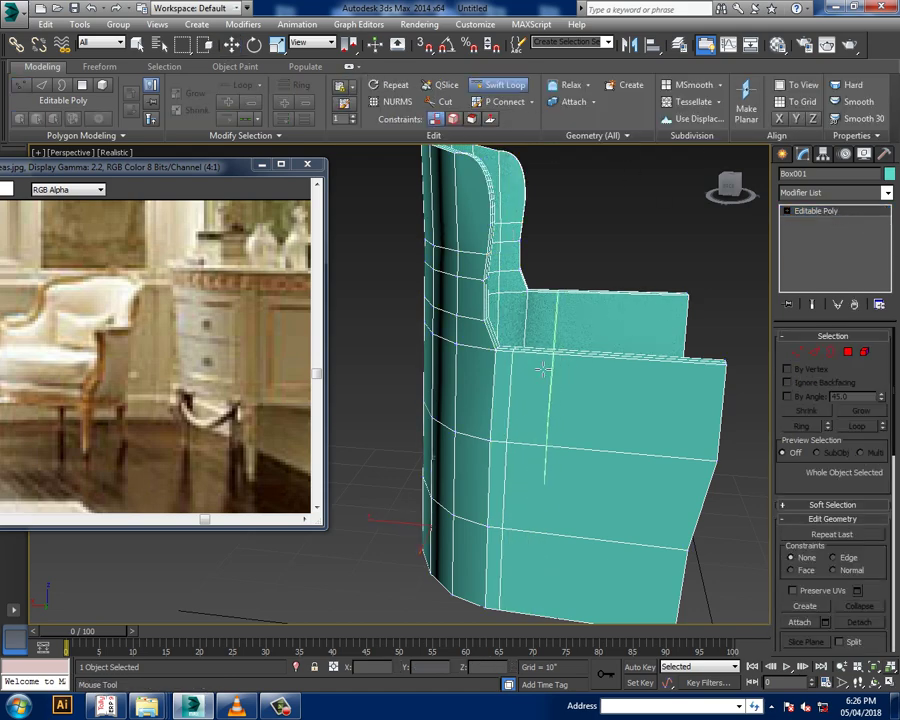
{"action": "mouse_move", "coordinate": [579, 381]}
{"action": "middle_mouse_down", "text": "alt"}
{"action": "mouse_move", "coordinate": [589, 400]}
{"action": "mouse_move", "coordinate": [596, 381]}
{"action": "mouse_move", "coordinate": [614, 516]}
{"action": "mouse_move", "coordinate": [633, 437]}
{"action": "middle_mouse_up", "text": "alt"}
{"action": "left_click", "coordinate": [633, 437]}
Select the three armrest corner vertices and move them outward along X
{"action": "key", "text": "1"}
{"action": "key", "text": "w"}
{"action": "left_click_drag", "start_coordinate": [530, 330], "coordinate": [550, 365]}
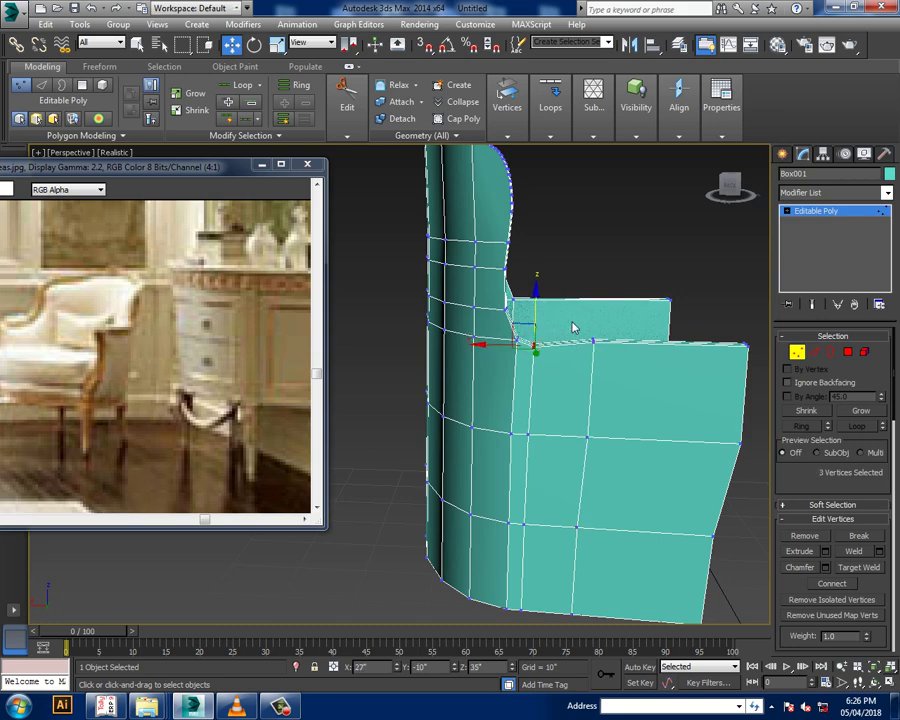
{"action": "left_click_drag", "start_coordinate": [573, 322], "coordinate": [619, 332]}
{"action": "mouse_move", "coordinate": [619, 332]}
{"action": "middle_mouse_down", "text": "alt"}
{"action": "mouse_move", "coordinate": [629, 307]}
{"action": "mouse_move", "coordinate": [580, 343]}
{"action": "mouse_move", "coordinate": [647, 372]}
{"action": "mouse_move", "coordinate": [458, 364]}
{"action": "mouse_move", "coordinate": [569, 376]}
{"action": "mouse_move", "coordinate": [621, 397]}
{"action": "middle_mouse_up", "text": "alt"}
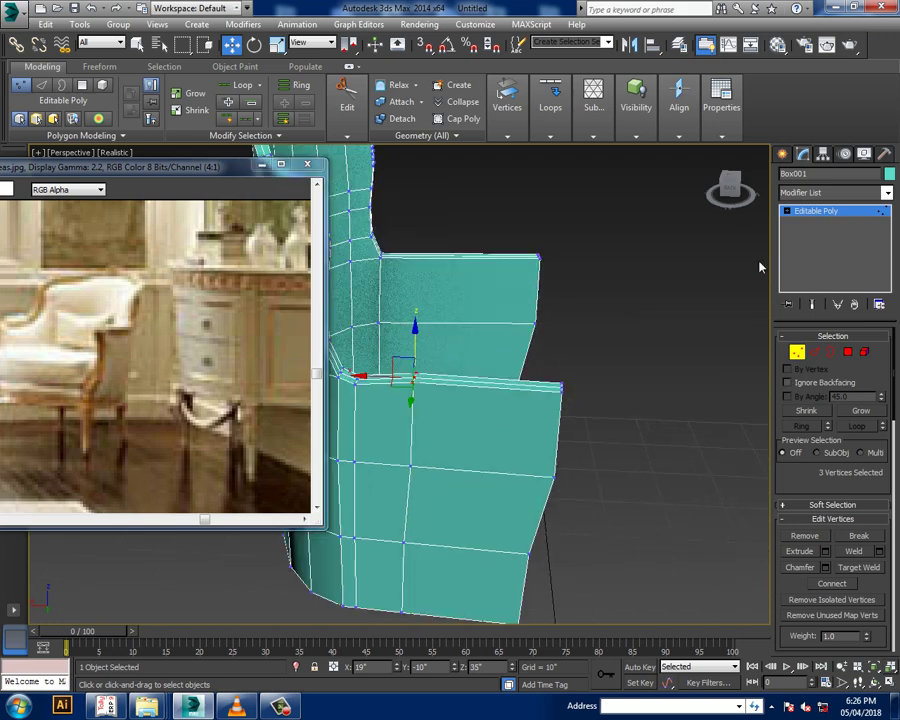
Add a vertical edge loop on the side wall and select its three corner vertices
{"action": "left_click", "coordinate": [813, 218]}
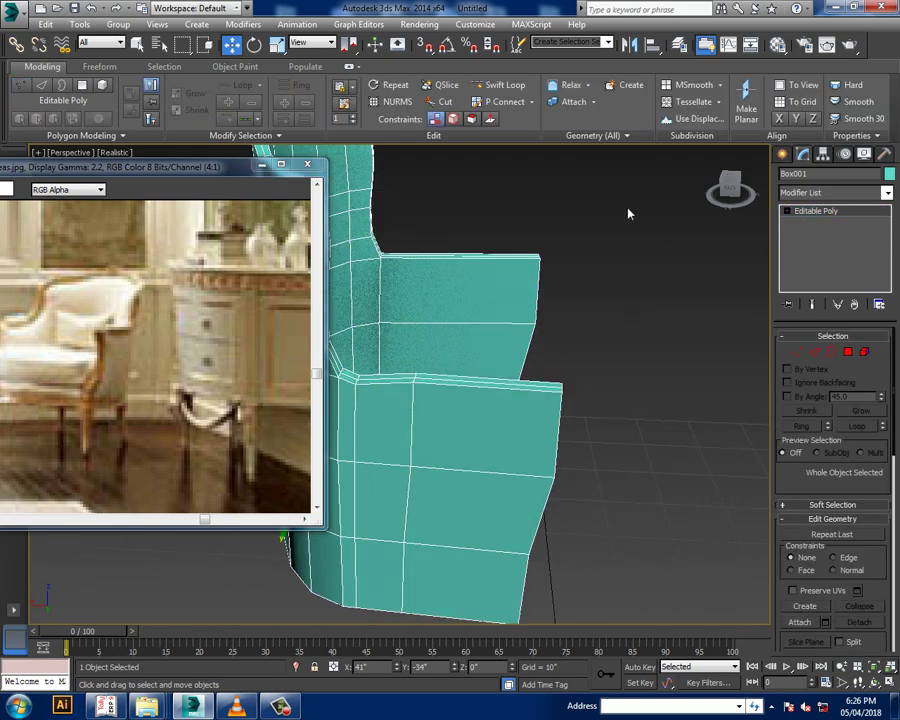
{"action": "left_click", "coordinate": [504, 86]}
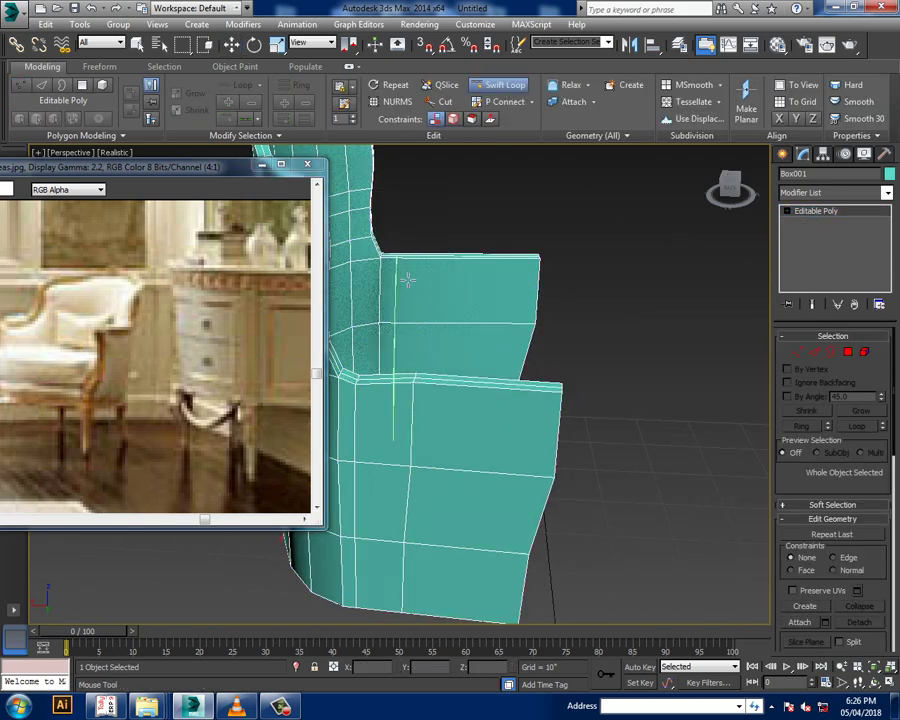
{"action": "left_click", "coordinate": [405, 280]}
{"action": "scroll", "coordinate": [436, 276], "scroll_direction": "up", "scroll_amount": 1}
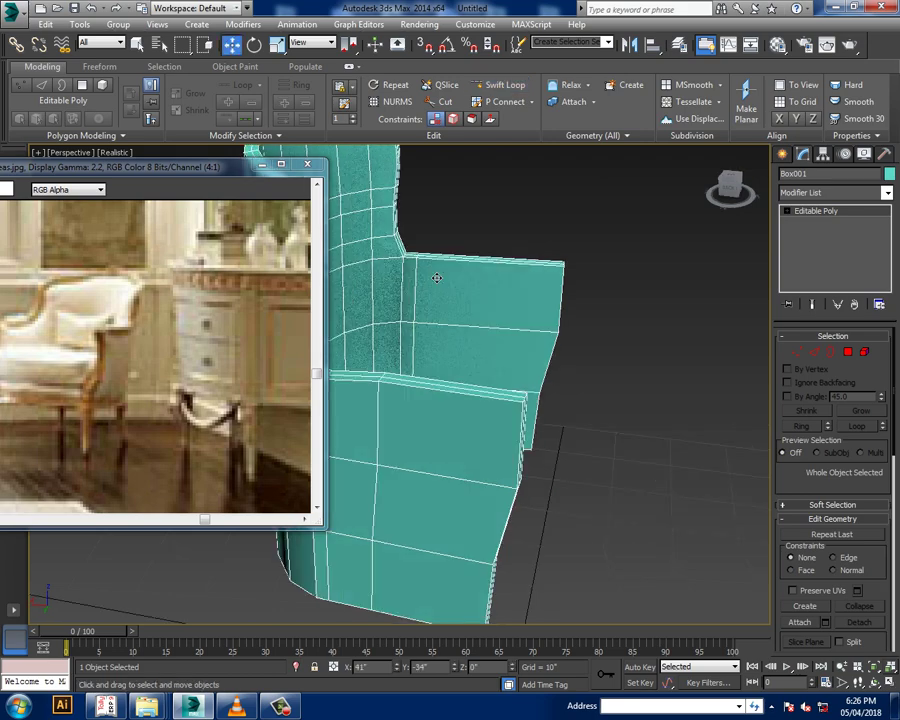
{"action": "scroll", "coordinate": [436, 276], "scroll_direction": "up", "scroll_amount": 2}
{"action": "scroll", "coordinate": [534, 324], "scroll_direction": "up", "scroll_amount": 2}
{"action": "key", "text": "1"}
{"action": "left_click_drag", "start_coordinate": [460, 290], "coordinate": [458, 262]}
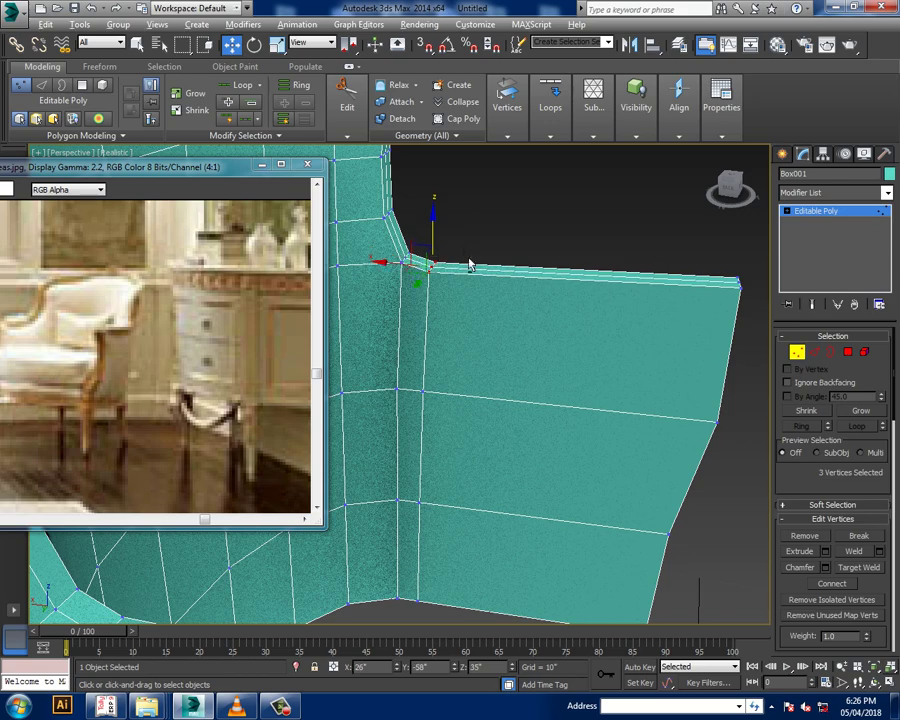
Return to object level and add a vertical Swift Loop edge loop on the chair wall
{"action": "mouse_move", "coordinate": [468, 261]}
{"action": "middle_mouse_down", "text": "alt"}
{"action": "mouse_move", "coordinate": [510, 273]}
{"action": "mouse_move", "coordinate": [543, 316]}
{"action": "mouse_move", "coordinate": [521, 289]}
{"action": "middle_mouse_up", "text": "alt"}
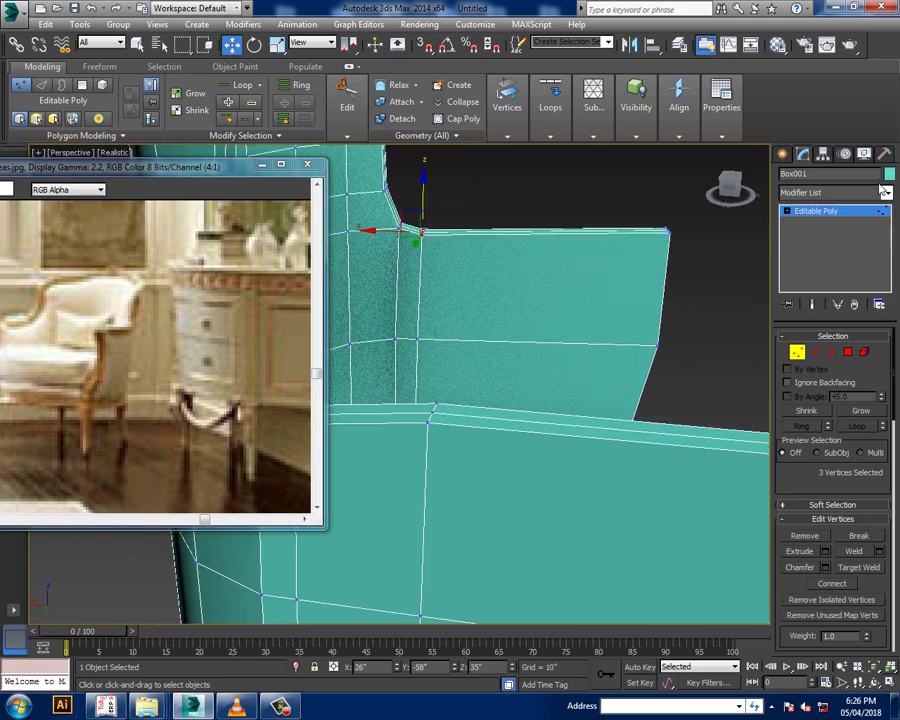
{"action": "left_click", "coordinate": [829, 212]}
{"action": "left_click", "coordinate": [503, 85]}
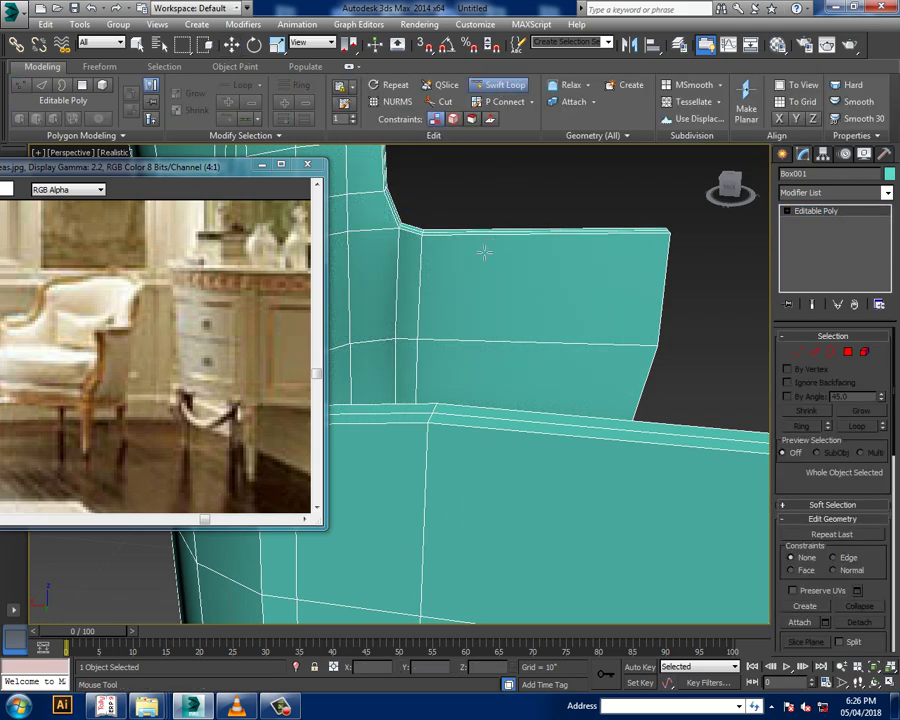
{"action": "left_click", "coordinate": [490, 245]}
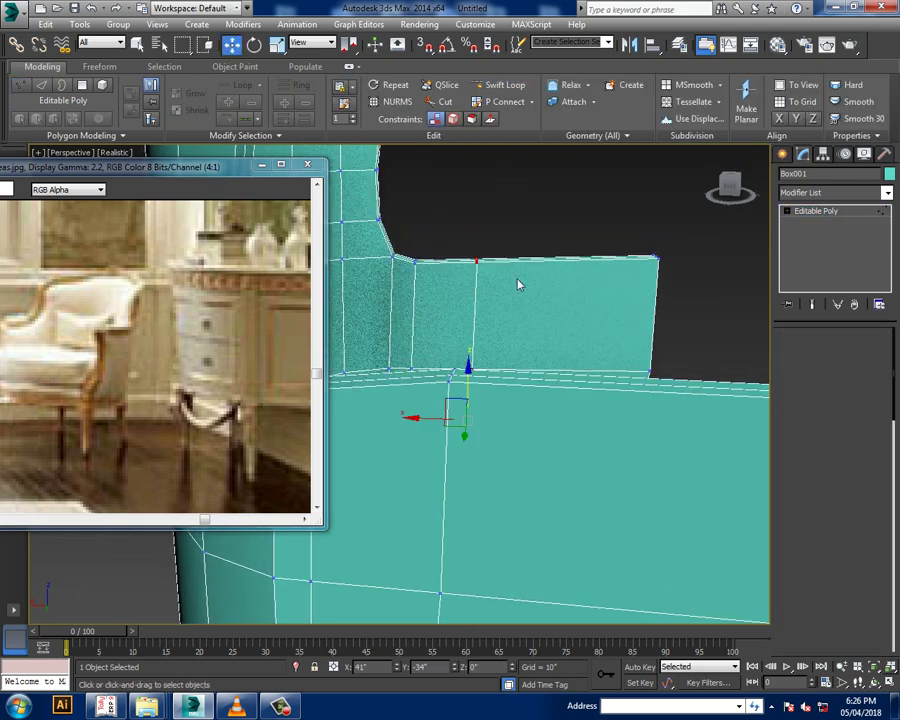
In Vertex mode, select the three vertices at the loop's top and the seat-corner vertices
{"action": "key", "text": "1"}
{"action": "mouse_move", "coordinate": [450, 212]}
{"action": "left_mouse_down"}
{"action": "mouse_move", "coordinate": [500, 262]}
{"action": "mouse_move", "coordinate": [486, 224]}
{"action": "left_mouse_up"}
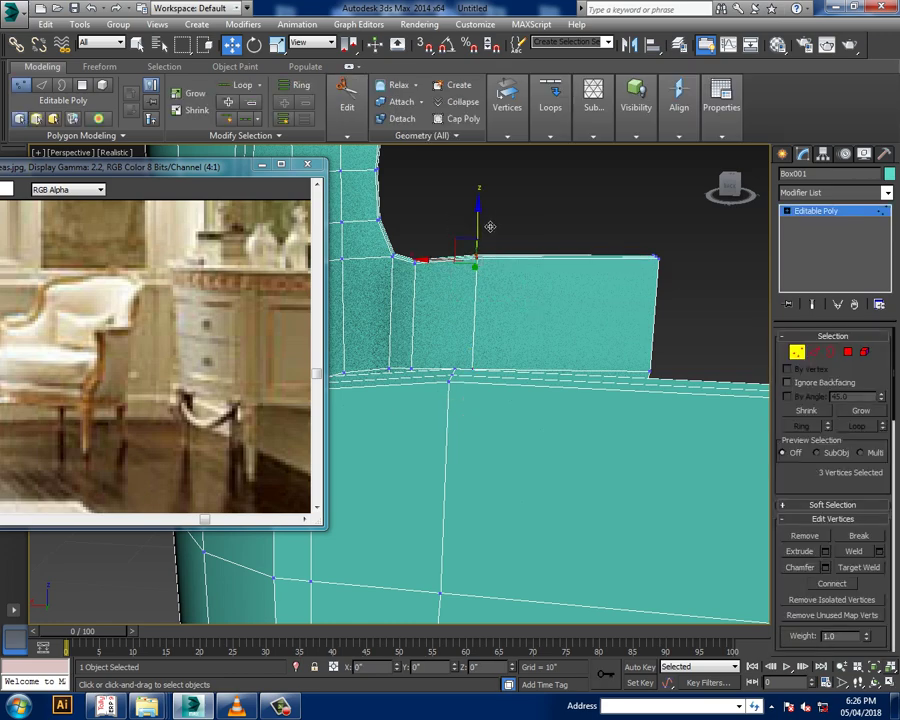
{"action": "scroll", "coordinate": [522, 278], "scroll_direction": "down", "scroll_amount": 3}
{"action": "scroll", "coordinate": [573, 261], "scroll_direction": "down", "scroll_amount": 3}
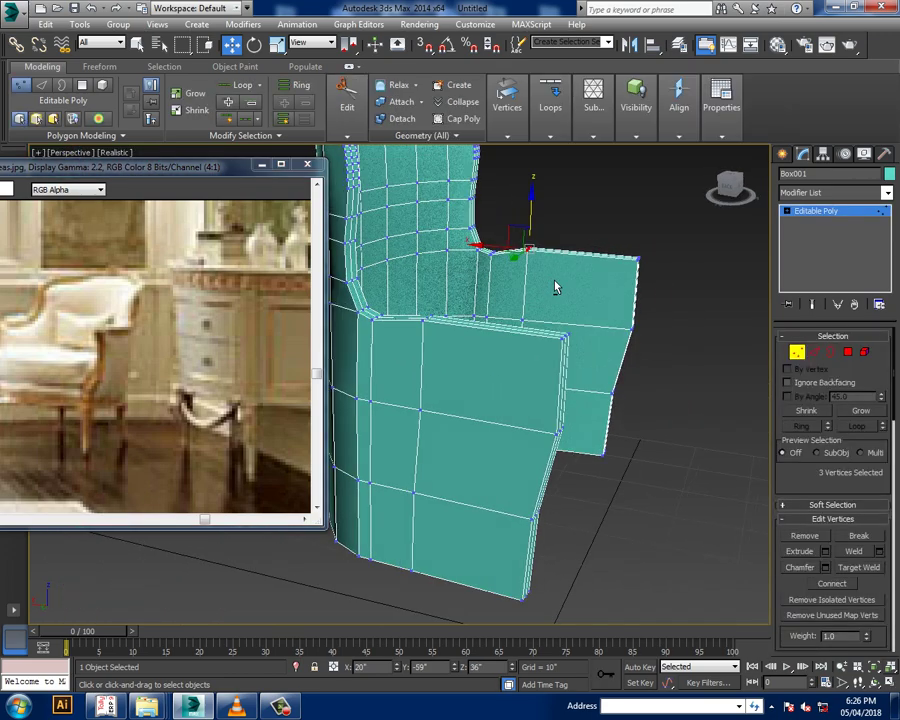
{"action": "middle_click_drag", "start_coordinate": [557, 286], "coordinate": [566, 282]}
{"action": "mouse_move", "coordinate": [560, 345]}
{"action": "middle_mouse_down", "text": "alt"}
{"action": "mouse_move", "coordinate": [589, 352]}
{"action": "mouse_move", "coordinate": [585, 321]}
{"action": "mouse_move", "coordinate": [643, 319]}
{"action": "mouse_move", "coordinate": [659, 300]}
{"action": "middle_mouse_up", "text": "alt"}
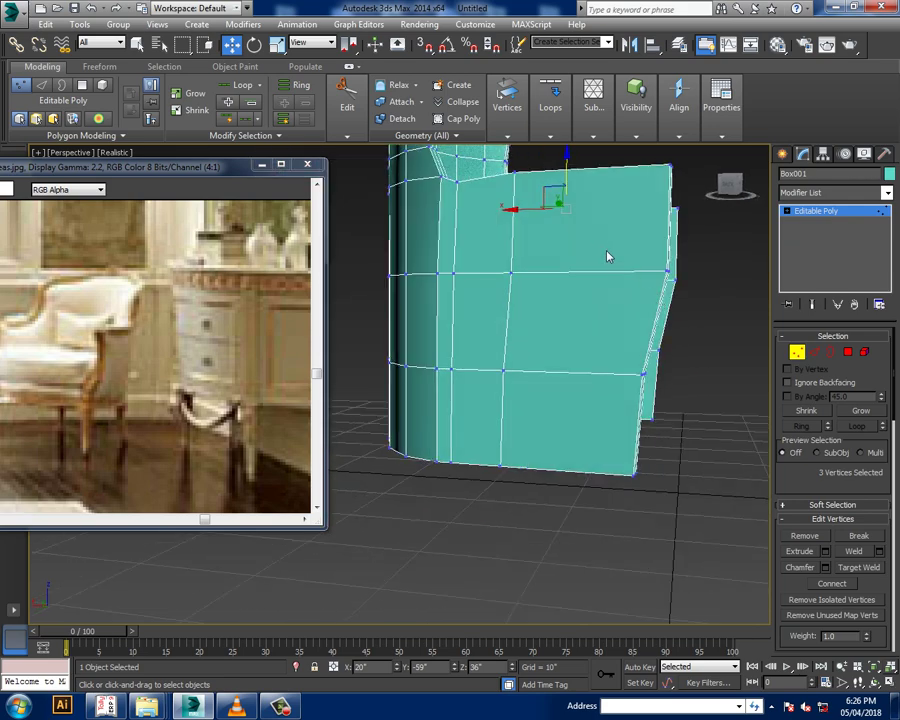
{"action": "left_click_drag", "start_coordinate": [723, 389], "coordinate": [718, 380]}
{"action": "mouse_move", "coordinate": [718, 380]}
{"action": "middle_mouse_down", "text": "alt"}
{"action": "mouse_move", "coordinate": [666, 356]}
{"action": "mouse_move", "coordinate": [650, 312]}
{"action": "mouse_move", "coordinate": [600, 350]}
{"action": "mouse_move", "coordinate": [643, 320]}
{"action": "mouse_move", "coordinate": [485, 367]}
{"action": "mouse_move", "coordinate": [258, 248]}
{"action": "middle_mouse_up", "text": "alt"}
{"action": "scroll", "coordinate": [485, 367], "scroll_direction": "down", "scroll_amount": 3}
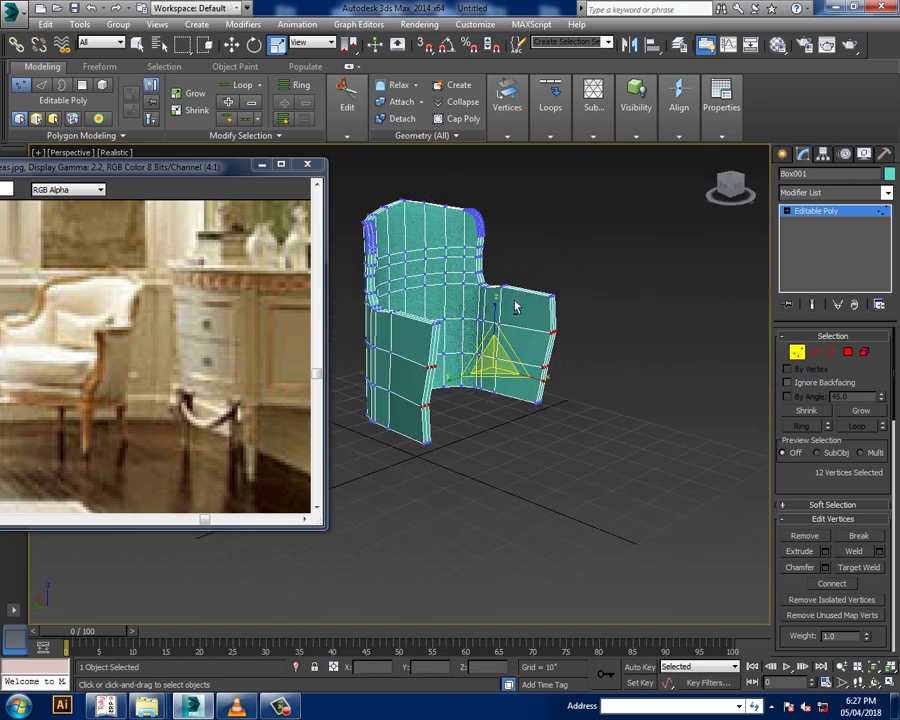
Select the top-centre vertices of the chair back and move them slightly upward
{"action": "mouse_move", "coordinate": [515, 307]}
{"action": "middle_mouse_down", "text": "alt"}
{"action": "mouse_move", "coordinate": [486, 291]}
{"action": "mouse_move", "coordinate": [599, 315]}
{"action": "mouse_move", "coordinate": [516, 245]}
{"action": "middle_mouse_up", "text": "alt"}
{"action": "scroll", "coordinate": [585, 405], "scroll_direction": "up", "scroll_amount": 4}
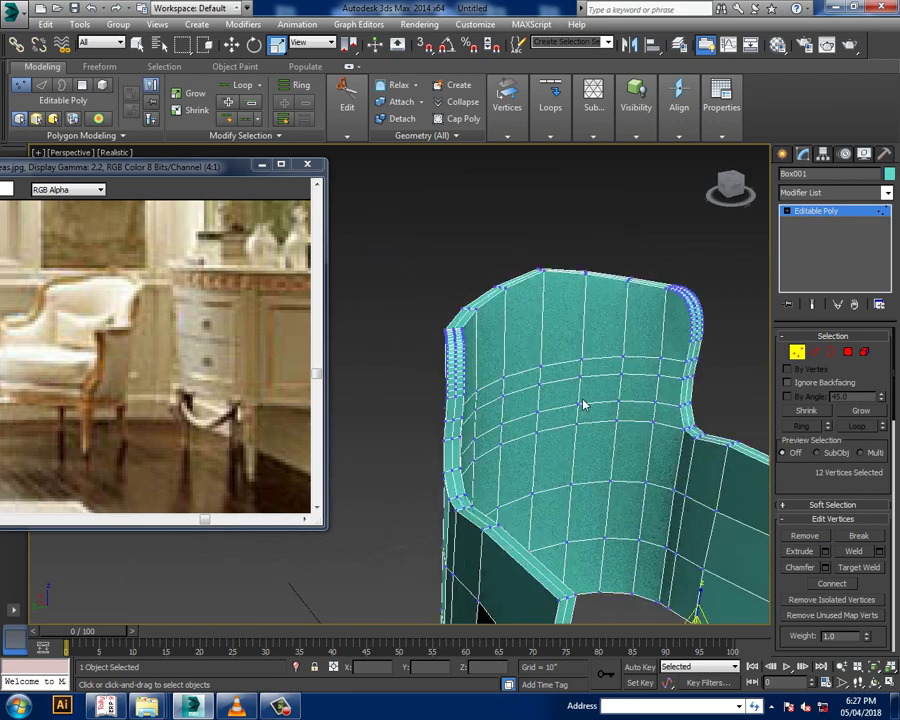
{"action": "scroll", "coordinate": [615, 313], "scroll_direction": "up", "scroll_amount": 3}
{"action": "mouse_move", "coordinate": [615, 313]}
{"action": "middle_mouse_down", "text": "alt"}
{"action": "mouse_move", "coordinate": [615, 355]}
{"action": "mouse_move", "coordinate": [406, 376]}
{"action": "middle_mouse_up", "text": "alt"}
{"action": "scroll", "coordinate": [627, 376], "scroll_direction": "down", "scroll_amount": 3}
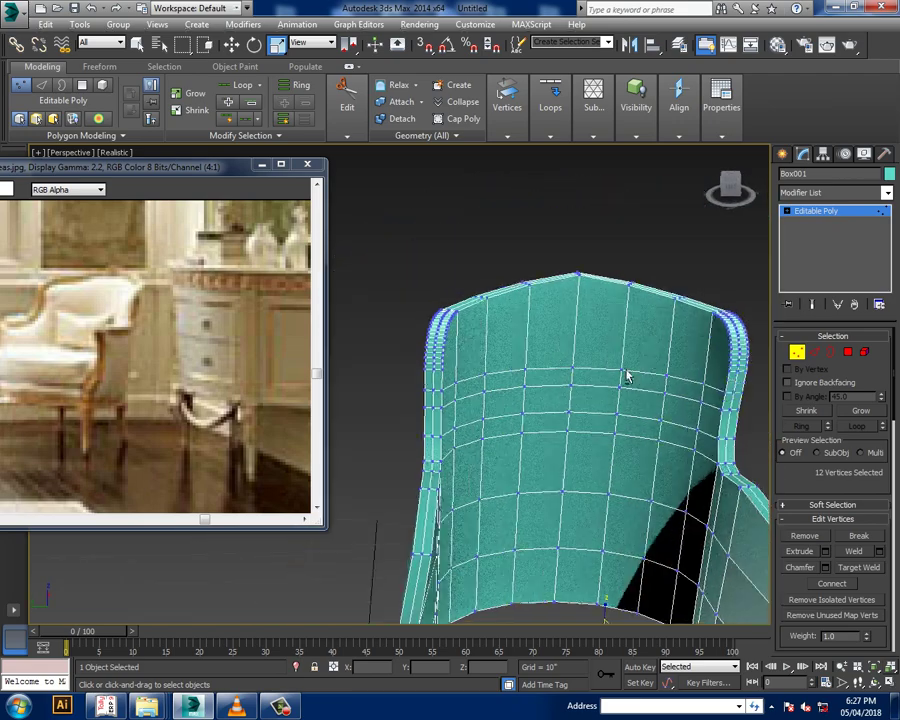
{"action": "middle_click_drag", "start_coordinate": [627, 376], "coordinate": [592, 364], "text": "alt"}
{"action": "scroll", "coordinate": [595, 365], "scroll_direction": "up", "scroll_amount": 2}
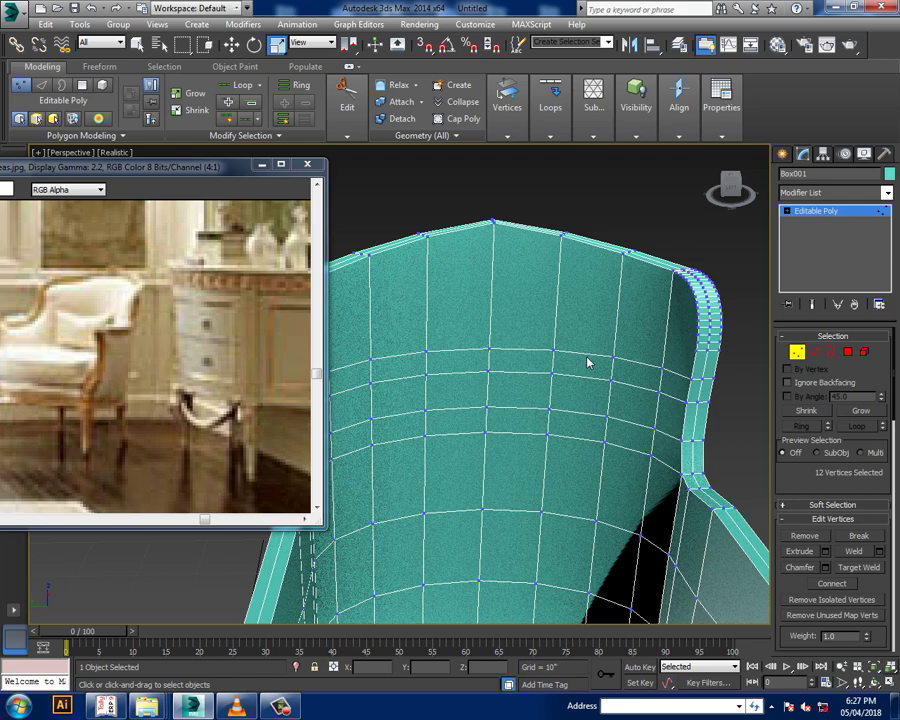
{"action": "mouse_move", "coordinate": [535, 353]}
{"action": "middle_mouse_down", "text": "alt"}
{"action": "mouse_move", "coordinate": [538, 366]}
{"action": "mouse_move", "coordinate": [580, 374]}
{"action": "mouse_move", "coordinate": [669, 377]}
{"action": "middle_mouse_up", "text": "alt"}
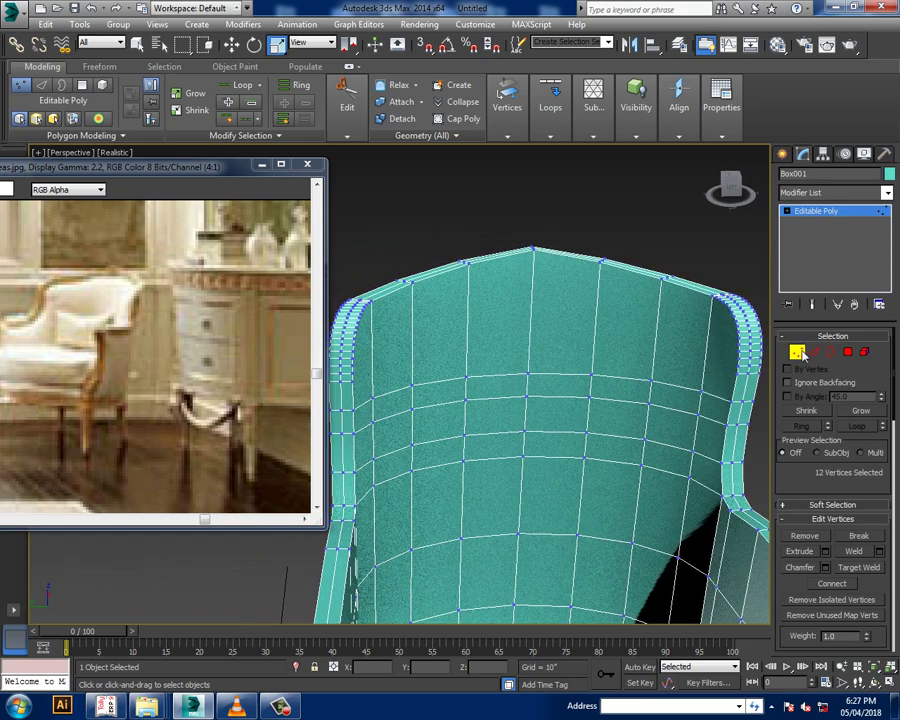
{"action": "left_click_drag", "start_coordinate": [494, 294], "coordinate": [498, 296]}
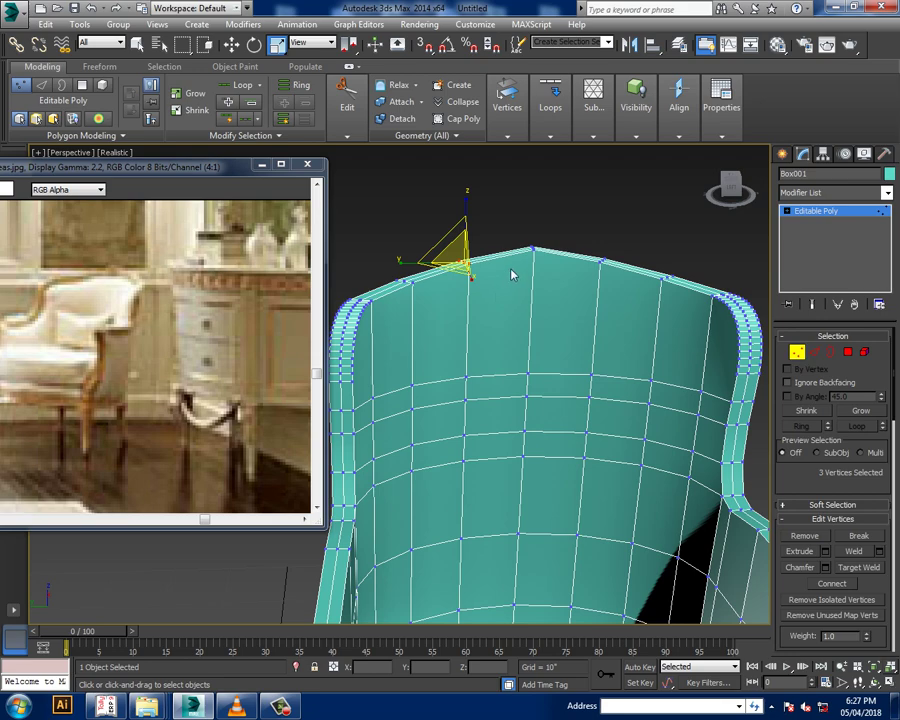
{"action": "left_click_drag", "start_coordinate": [608, 263], "coordinate": [606, 261], "text": "ctrl"}
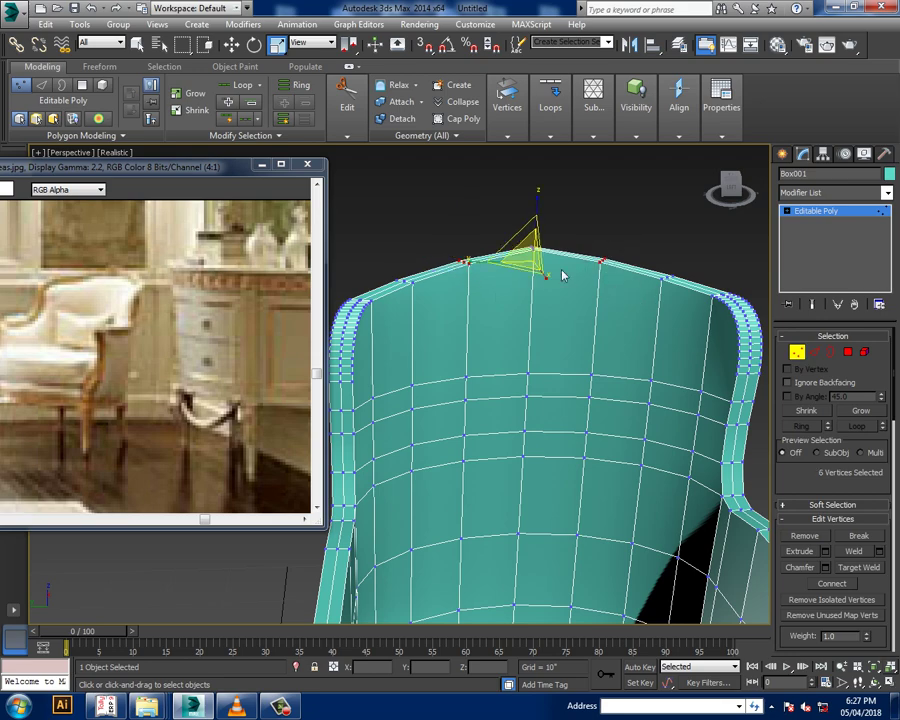
{"action": "key", "text": "w"}
{"action": "left_click_drag", "start_coordinate": [545, 238], "coordinate": [548, 231]}
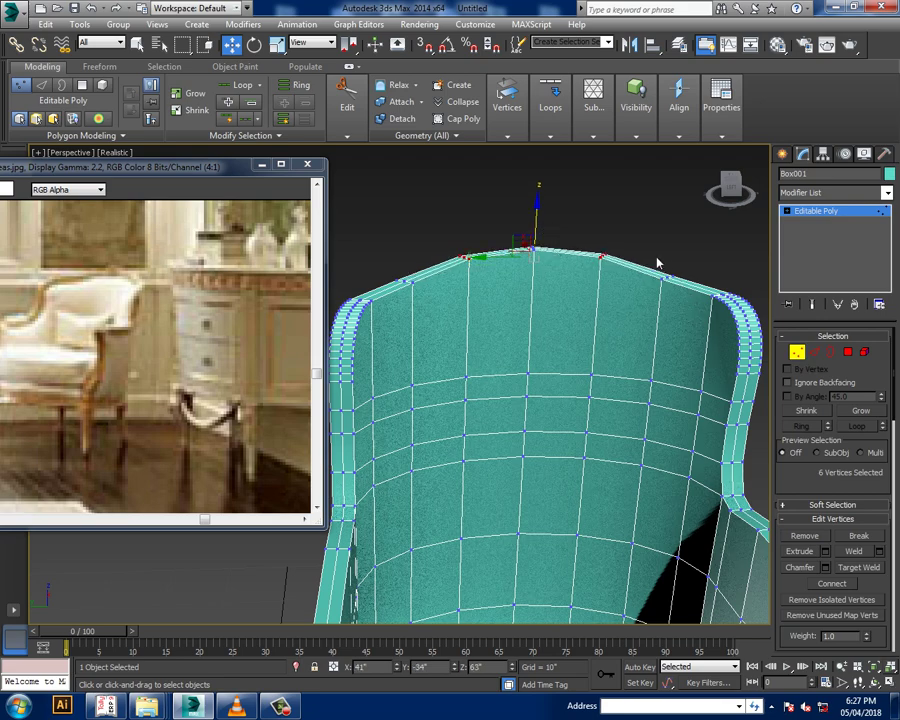
Select the left and right top-edge vertices of the backrest
{"action": "left_click_drag", "start_coordinate": [644, 253], "coordinate": [678, 302]}
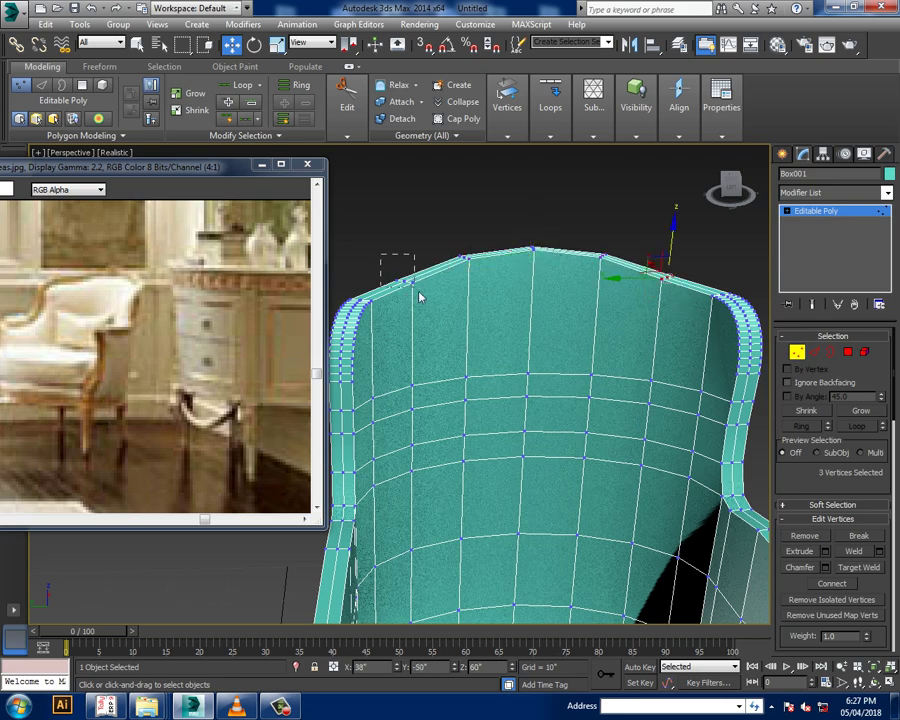
{"action": "left_click_drag", "start_coordinate": [420, 297], "coordinate": [420, 297], "text": "ctrl"}
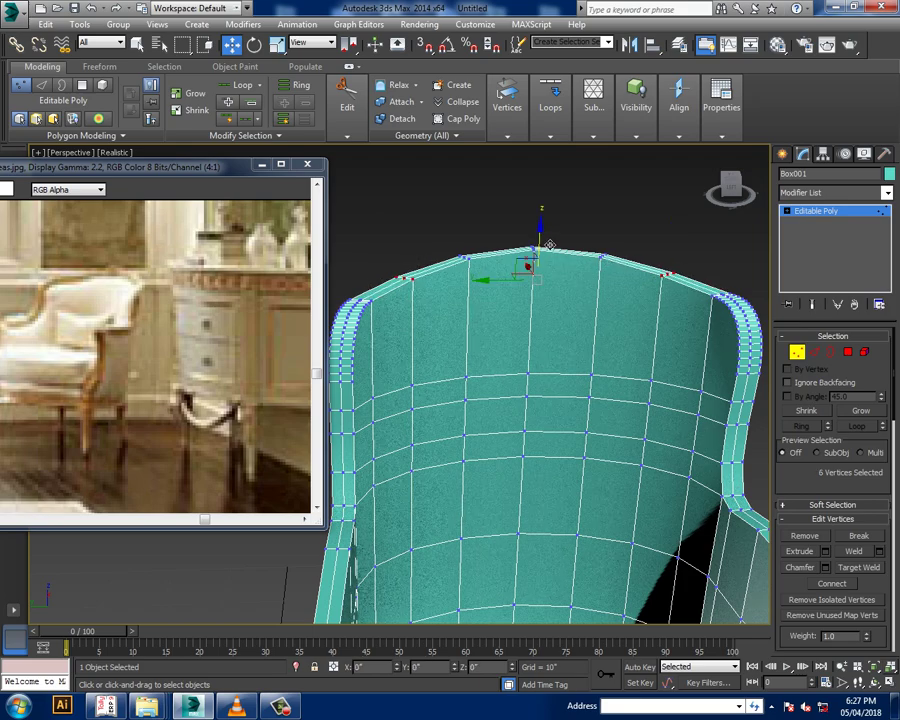
{"action": "scroll", "coordinate": [558, 337], "scroll_direction": "down", "scroll_amount": 3}
{"action": "mouse_move", "coordinate": [558, 337]}
{"action": "middle_mouse_down", "text": "alt"}
{"action": "mouse_move", "coordinate": [585, 388]}
{"action": "mouse_move", "coordinate": [593, 358]}
{"action": "mouse_move", "coordinate": [560, 331]}
{"action": "middle_mouse_up", "text": "alt"}
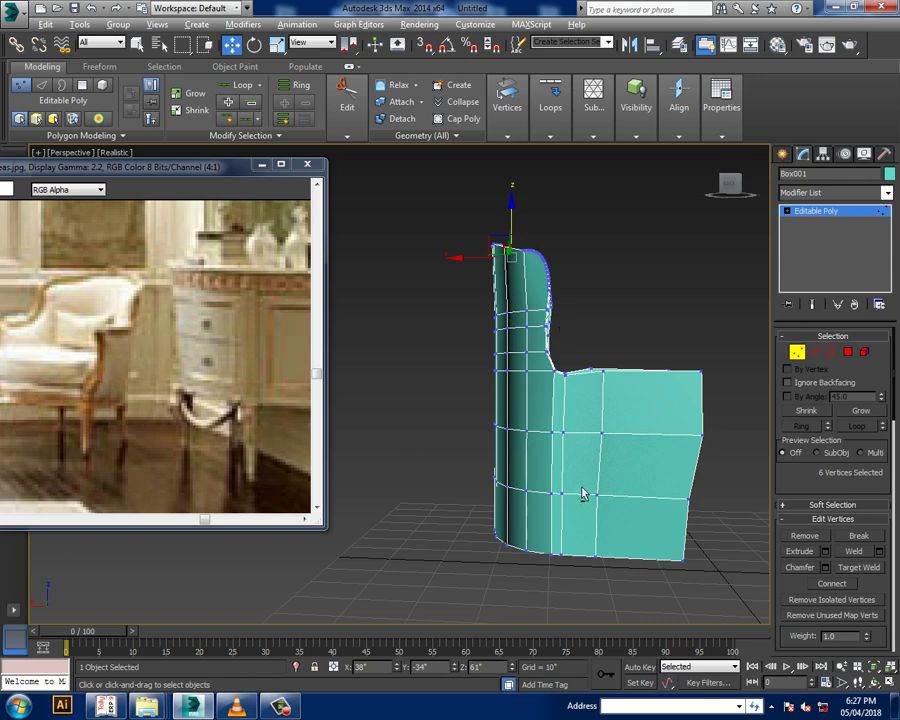
Scale the chair's bottom vertex rows outward to flare the base, then leave Vertex mode
{"action": "mouse_move", "coordinate": [583, 493]}
{"action": "middle_mouse_down", "text": "alt"}
{"action": "mouse_move", "coordinate": [576, 474]}
{"action": "mouse_move", "coordinate": [590, 458]}
{"action": "middle_mouse_up", "text": "alt"}
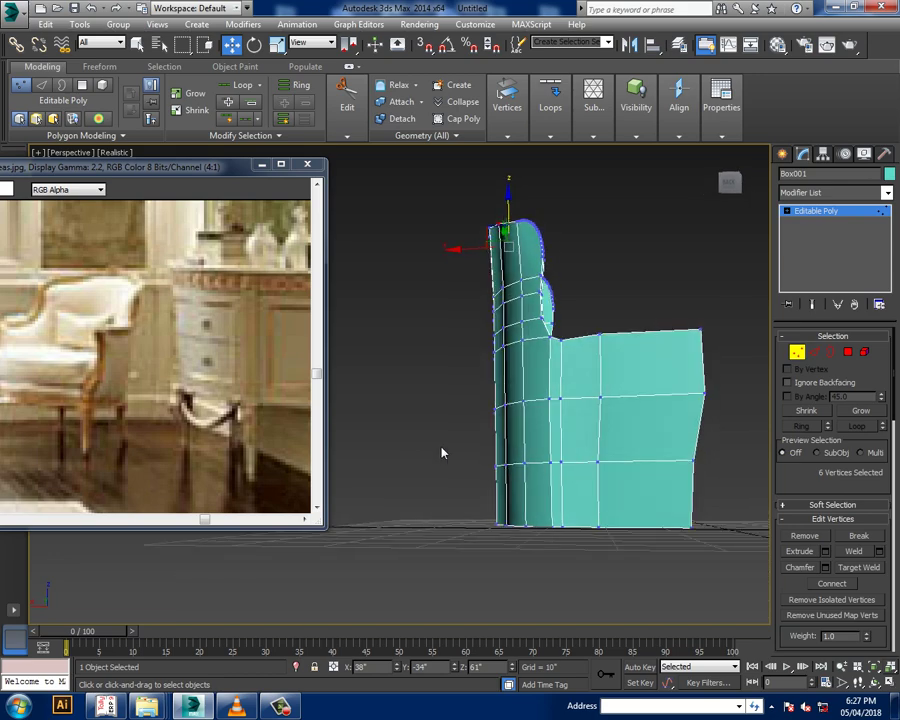
{"action": "left_click_drag", "start_coordinate": [442, 453], "coordinate": [701, 556]}
{"action": "key", "text": "r"}
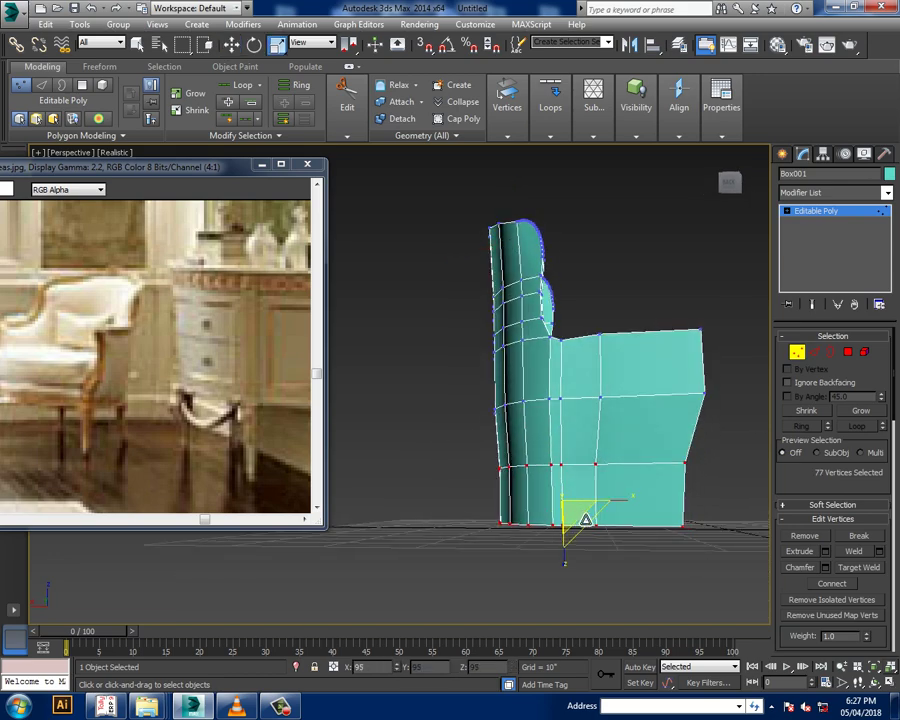
{"action": "left_click_drag", "start_coordinate": [586, 519], "coordinate": [582, 516]}
{"action": "mouse_move", "coordinate": [583, 516]}
{"action": "middle_mouse_down", "text": "alt"}
{"action": "mouse_move", "coordinate": [739, 514]}
{"action": "mouse_move", "coordinate": [679, 478]}
{"action": "mouse_move", "coordinate": [681, 454]}
{"action": "mouse_move", "coordinate": [609, 466]}
{"action": "mouse_move", "coordinate": [613, 486]}
{"action": "mouse_move", "coordinate": [609, 458]}
{"action": "mouse_move", "coordinate": [711, 450]}
{"action": "mouse_move", "coordinate": [698, 386]}
{"action": "mouse_move", "coordinate": [666, 370]}
{"action": "mouse_move", "coordinate": [690, 344]}
{"action": "mouse_move", "coordinate": [622, 369]}
{"action": "mouse_move", "coordinate": [605, 355]}
{"action": "middle_mouse_up", "text": "alt"}
{"action": "scroll", "coordinate": [595, 453], "scroll_direction": "up", "scroll_amount": 4}
{"action": "left_click", "coordinate": [824, 215]}
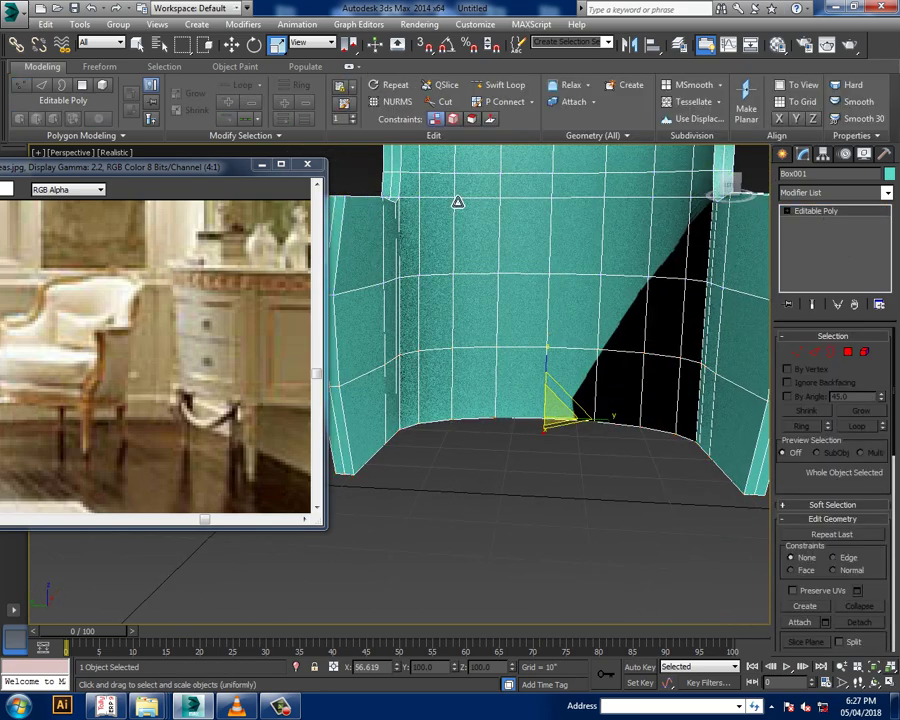
{"action": "left_click", "coordinate": [503, 85]}
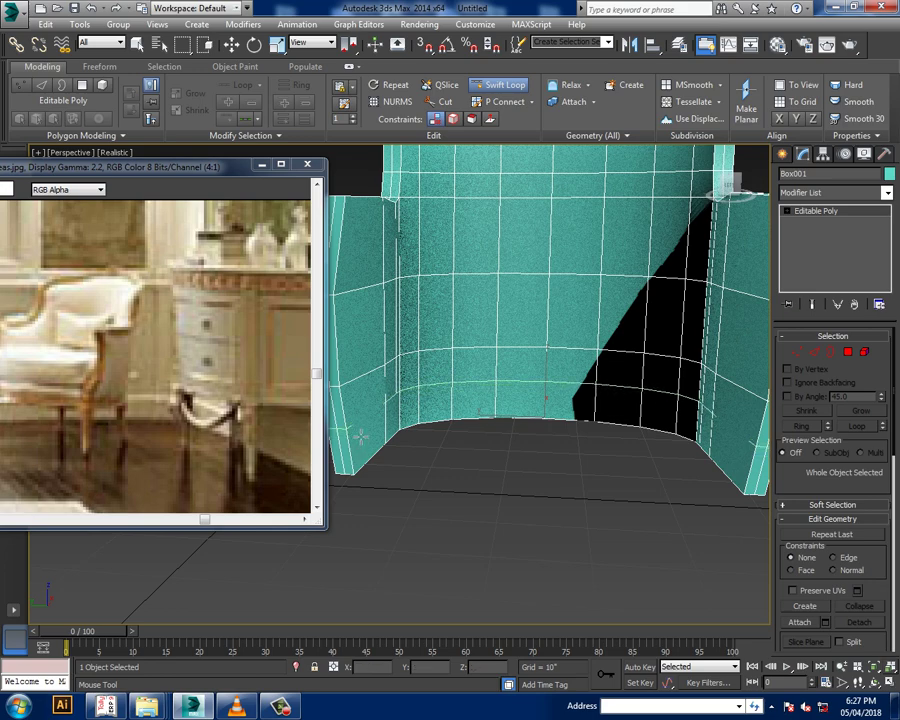
Select the bottom strips of both side walls in Polygon mode and Bridge them into a floor slab
{"action": "key", "text": "w"}
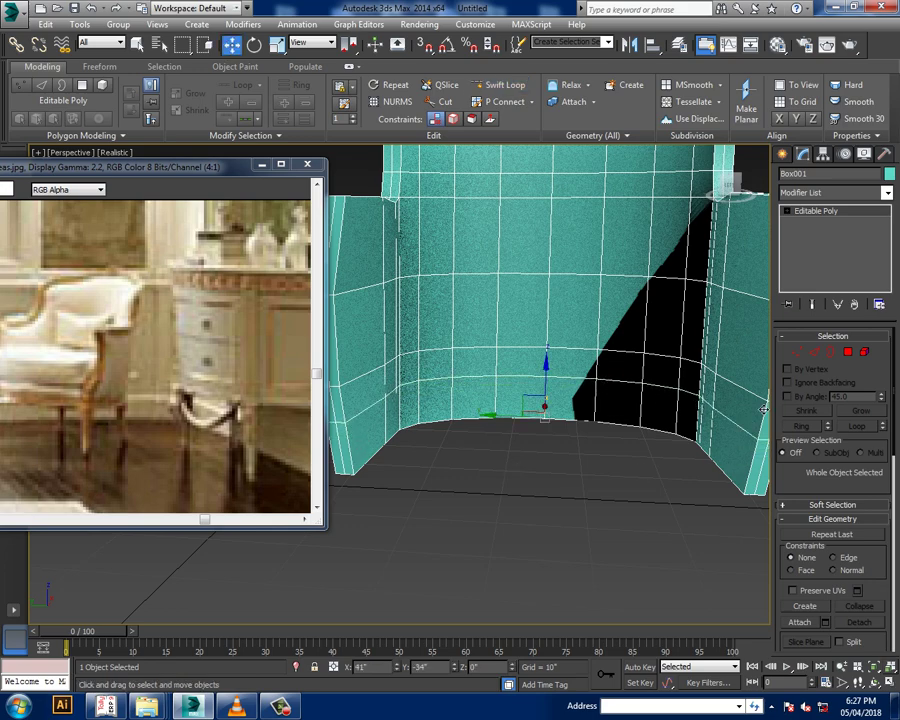
{"action": "left_click", "coordinate": [851, 353]}
{"action": "left_click", "coordinate": [390, 436]}
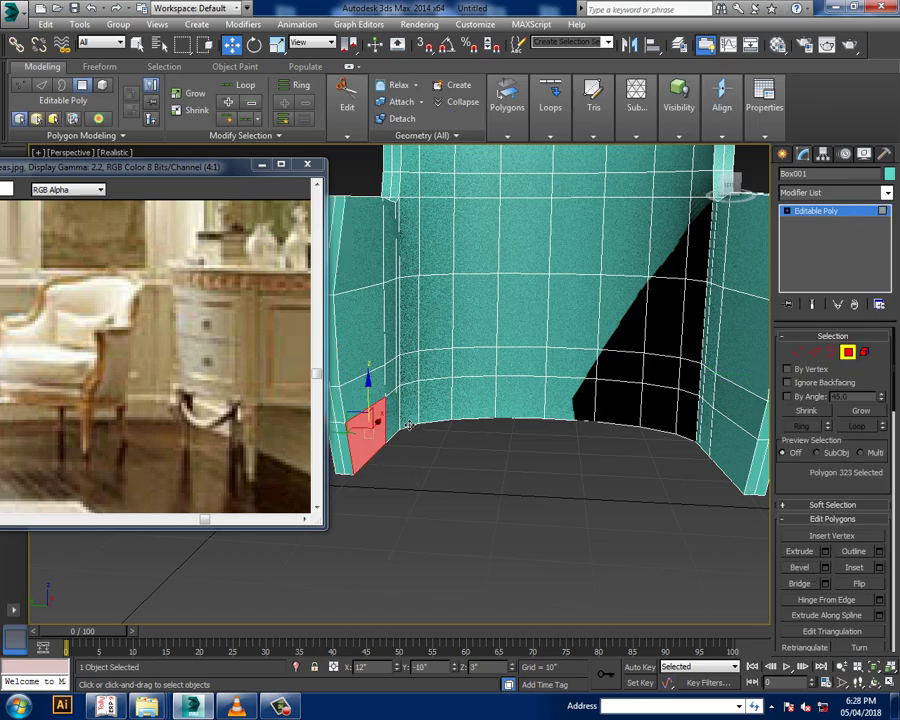
{"action": "middle_click_drag", "start_coordinate": [408, 425], "coordinate": [518, 432], "text": "alt"}
{"action": "left_click", "coordinate": [408, 413], "text": "ctrl"}
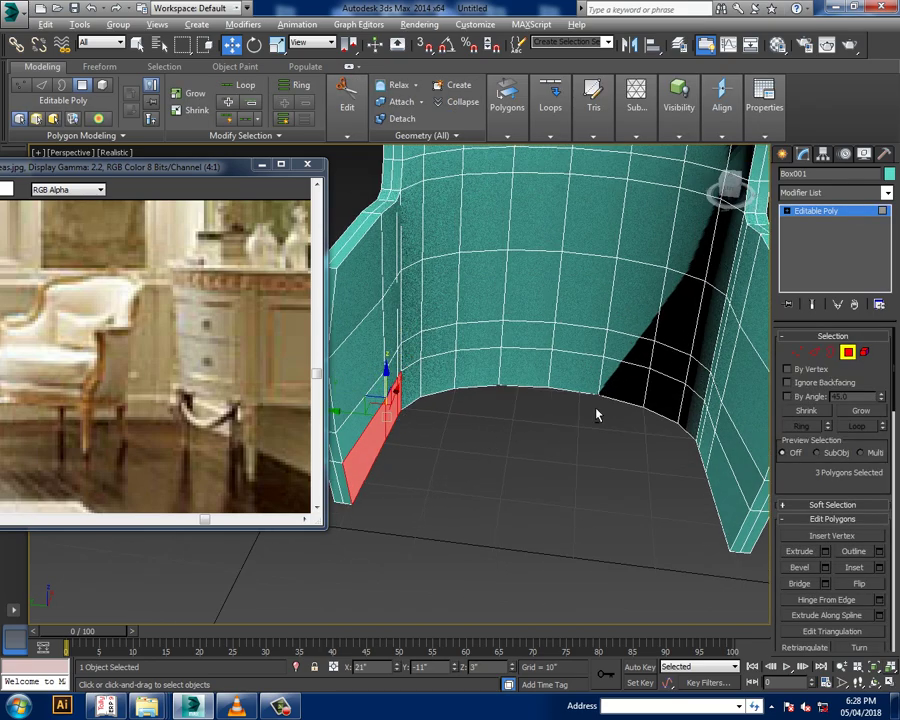
{"action": "middle_click_drag", "start_coordinate": [597, 412], "coordinate": [631, 422], "text": "alt"}
{"action": "left_click", "coordinate": [664, 381], "text": "ctrl"}
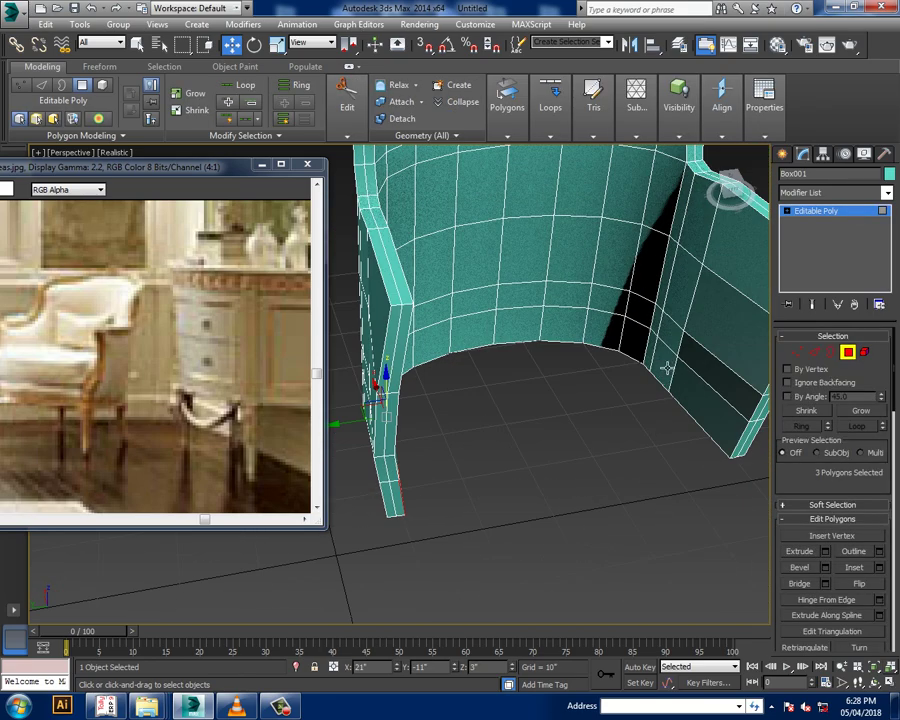
{"action": "mouse_move", "coordinate": [666, 368]}
{"action": "middle_mouse_down", "text": "alt"}
{"action": "mouse_move", "coordinate": [586, 374]}
{"action": "mouse_move", "coordinate": [624, 380]}
{"action": "mouse_move", "coordinate": [629, 353]}
{"action": "middle_mouse_up", "text": "alt"}
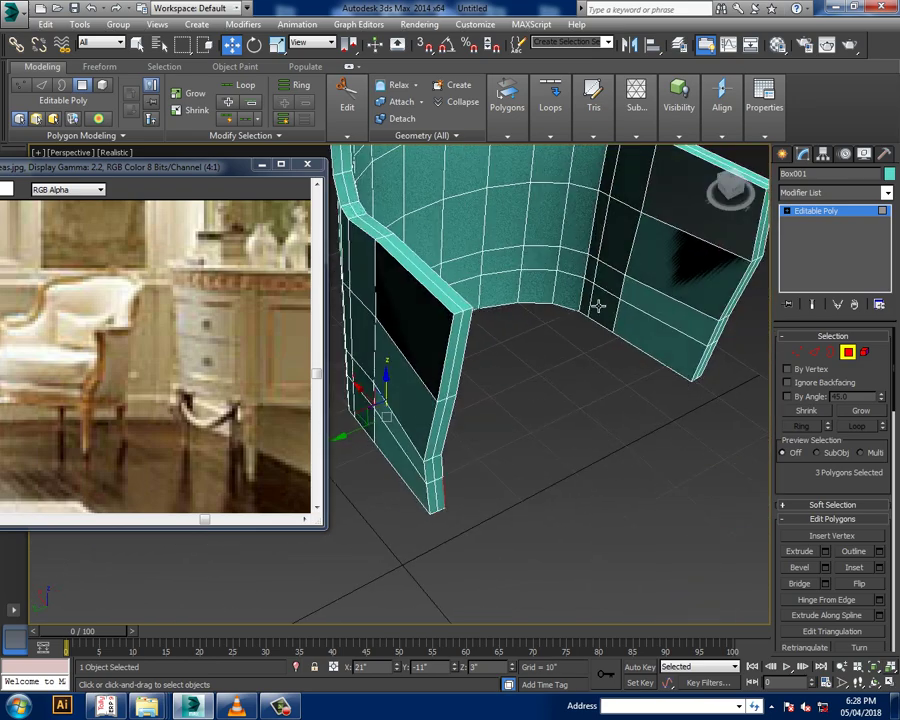
{"action": "left_click", "coordinate": [600, 308], "text": "ctrl"}
{"action": "left_click", "coordinate": [646, 331], "text": "ctrl"}
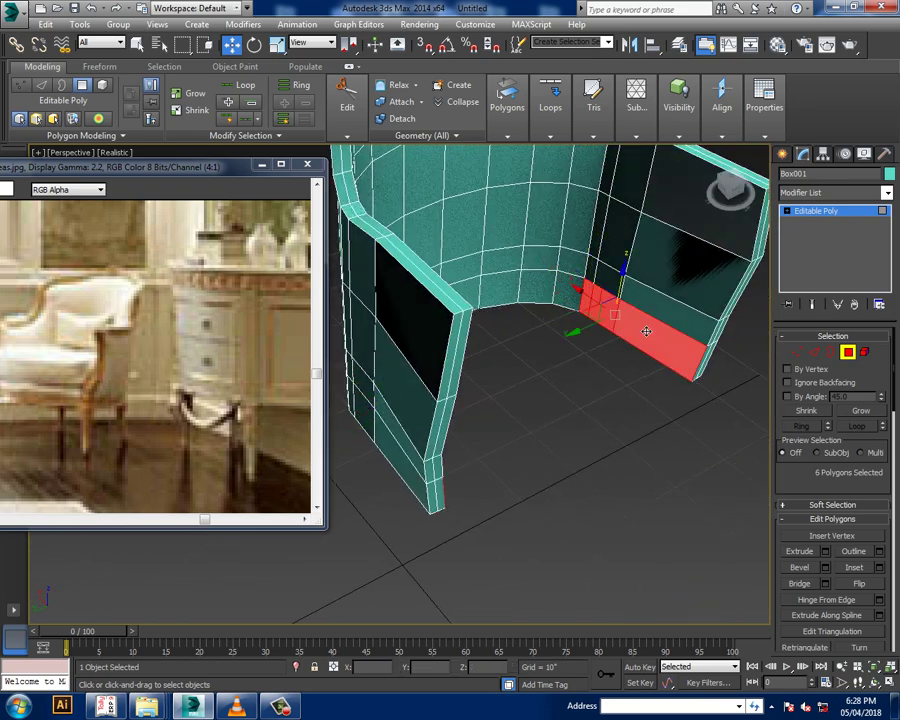
{"action": "left_click", "coordinate": [826, 584]}
{"action": "middle_click_drag", "start_coordinate": [670, 380], "coordinate": [612, 373], "text": "alt"}
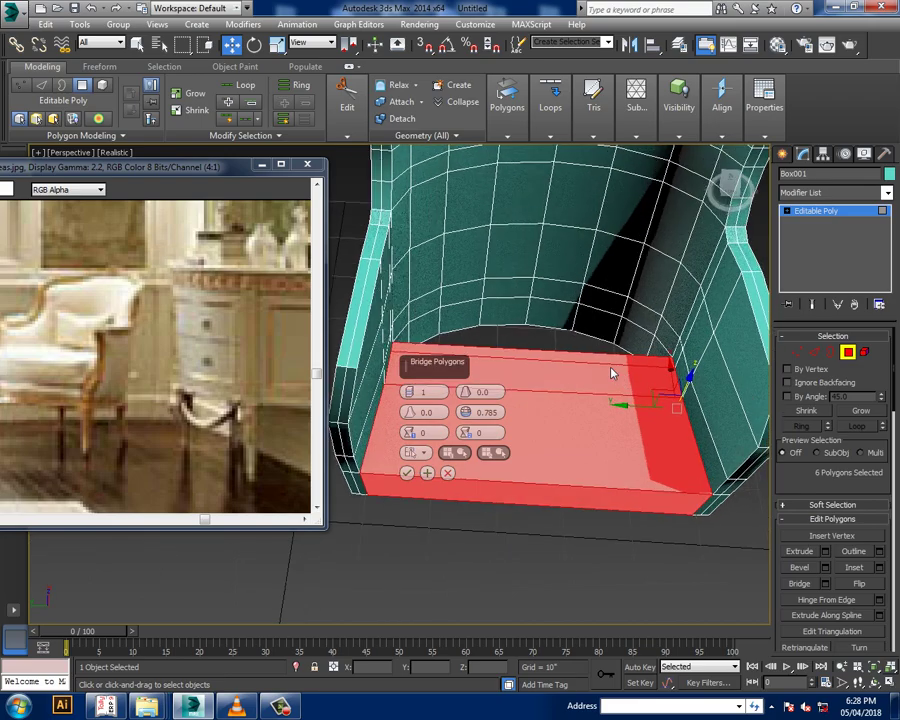
{"action": "left_click", "coordinate": [406, 474]}
{"action": "mouse_move", "coordinate": [406, 474]}
{"action": "middle_mouse_down", "text": "alt"}
{"action": "mouse_move", "coordinate": [488, 422]}
{"action": "mouse_move", "coordinate": [524, 442]}
{"action": "mouse_move", "coordinate": [560, 372]}
{"action": "mouse_move", "coordinate": [582, 368]}
{"action": "mouse_move", "coordinate": [518, 412]}
{"action": "mouse_move", "coordinate": [591, 478]}
{"action": "mouse_move", "coordinate": [549, 427]}
{"action": "middle_mouse_up", "text": "alt"}
Maximize the Top view and convert the chair to Editable Poly
{"action": "key", "text": "alt+w"}
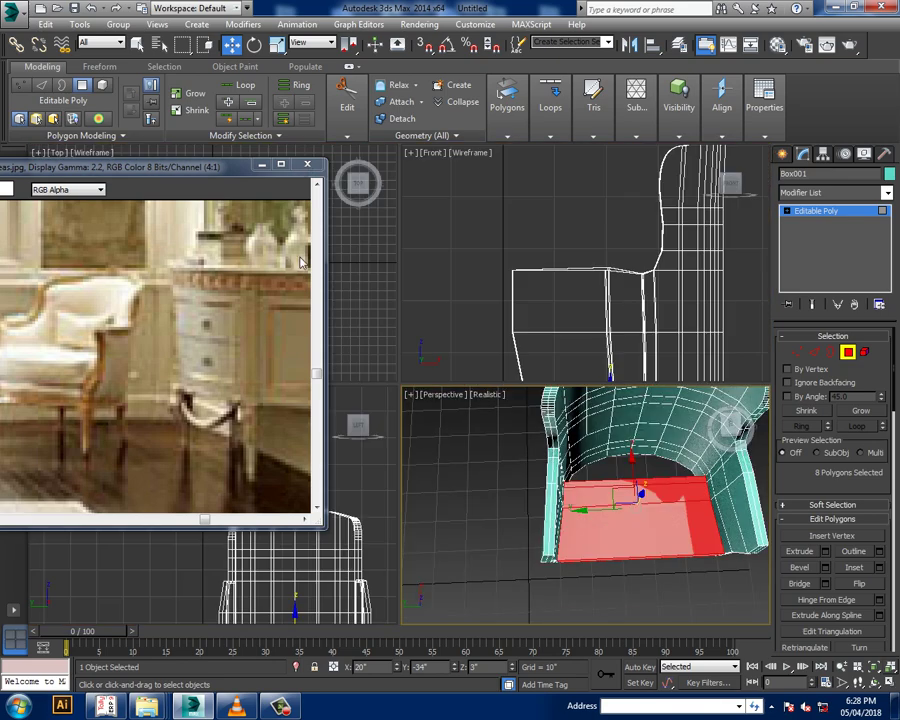
{"action": "middle_click", "coordinate": [361, 267]}
{"action": "key", "text": "alt+w"}
{"action": "middle_click_drag", "start_coordinate": [533, 338], "coordinate": [539, 357]}
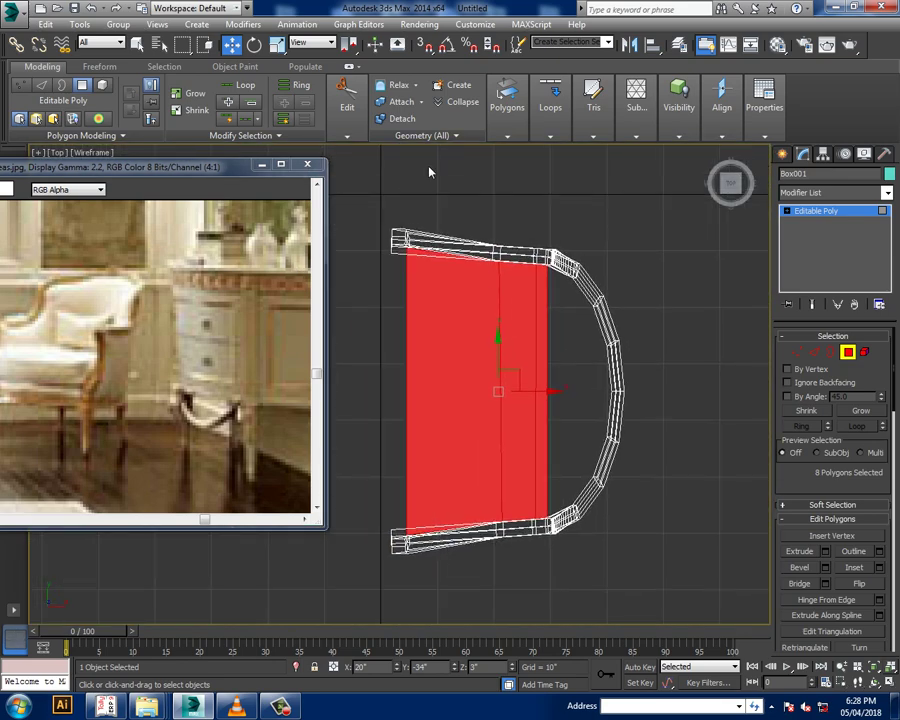
{"action": "left_click", "coordinate": [838, 225]}
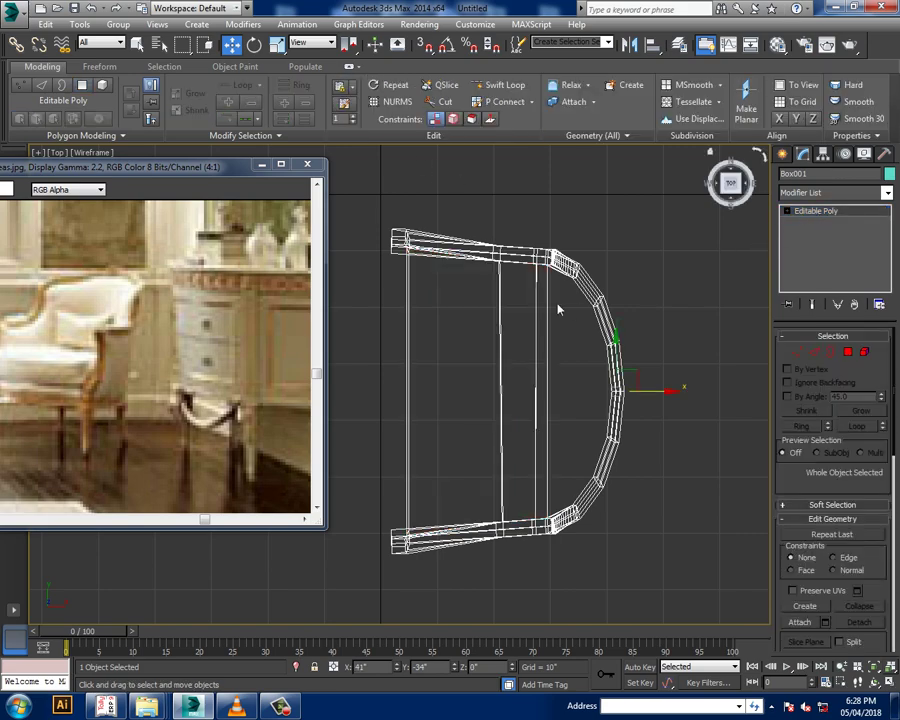
{"action": "right_click", "coordinate": [495, 297]}
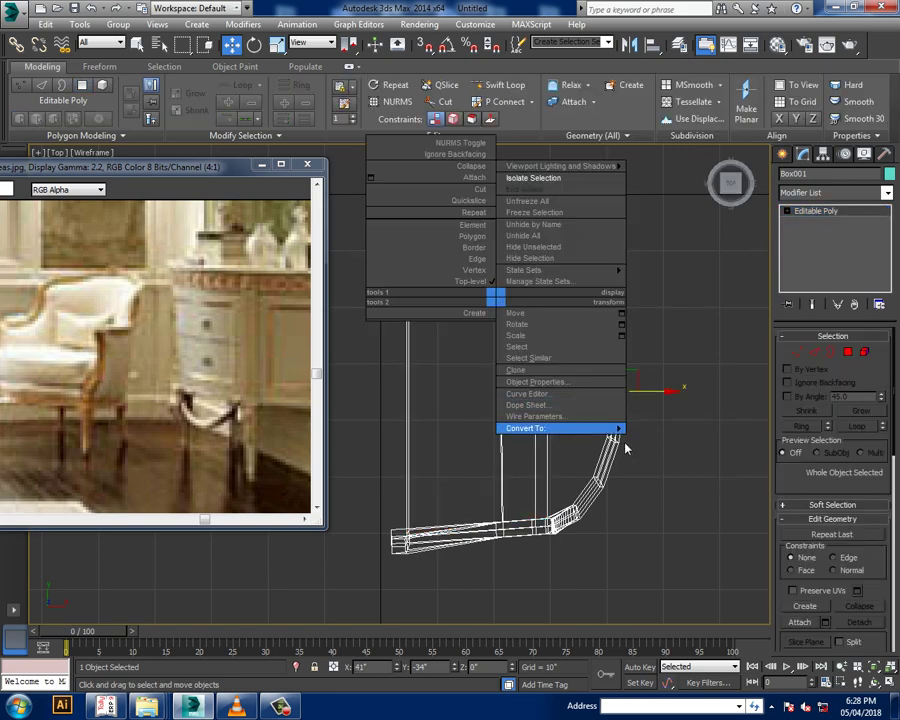
{"action": "mouse_move", "coordinate": [560, 428]}
{"action": "left_click", "coordinate": [683, 437]}
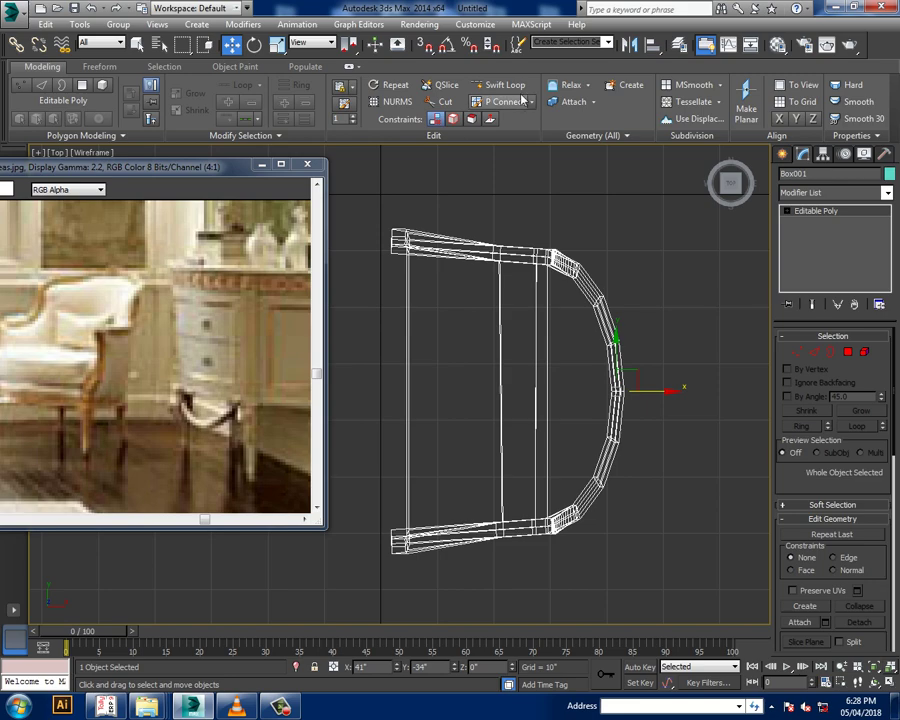
{"action": "left_click", "coordinate": [510, 86]}
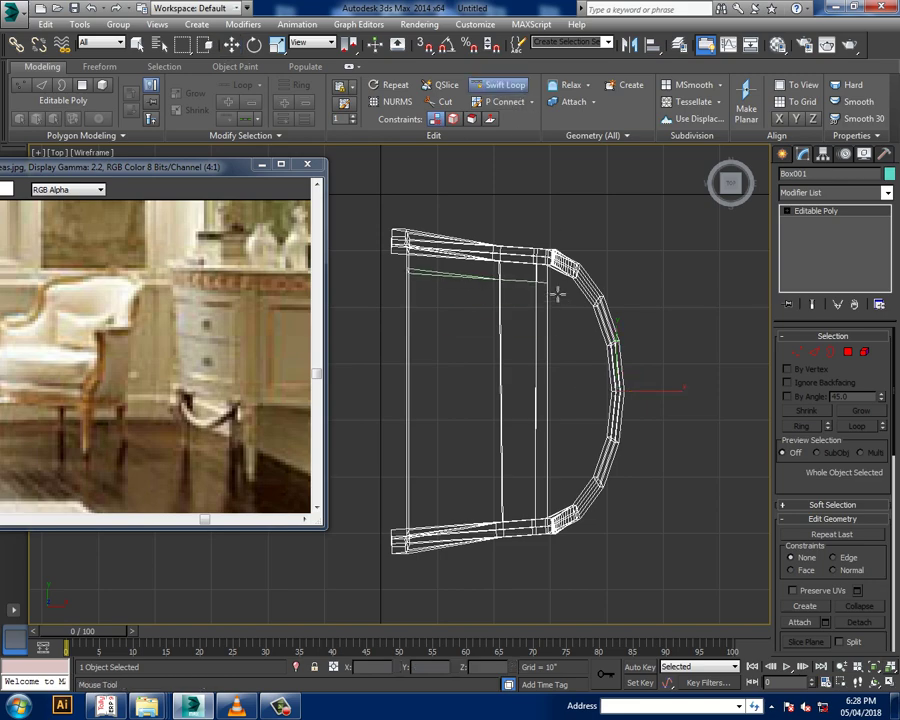
Cut two more Swift Loop edge loops across the bridged seat slab in the Top view
{"action": "left_click", "coordinate": [556, 325]}
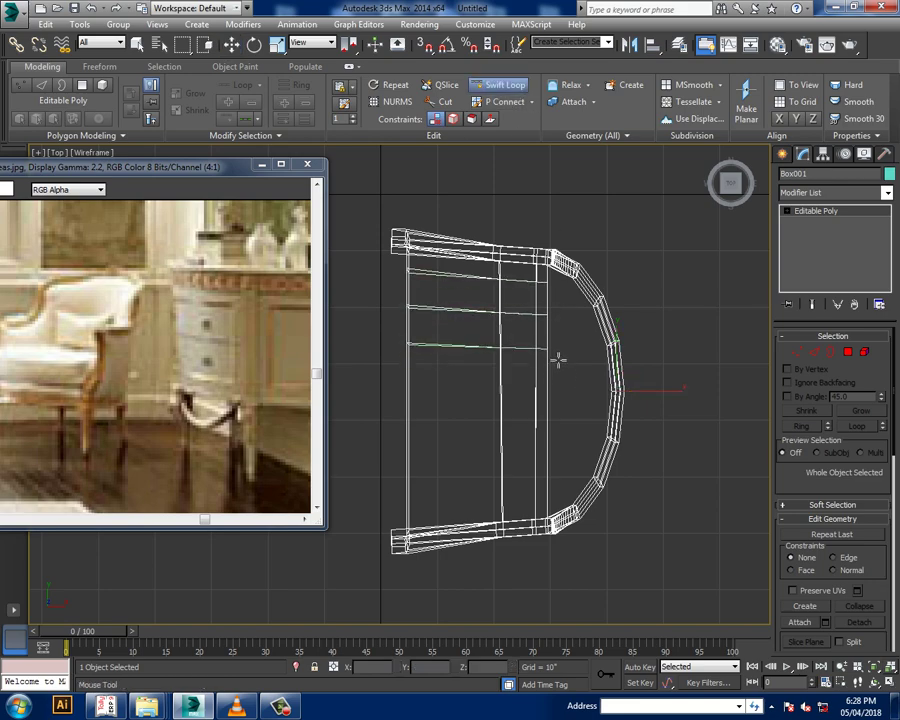
{"action": "left_click", "coordinate": [558, 360]}
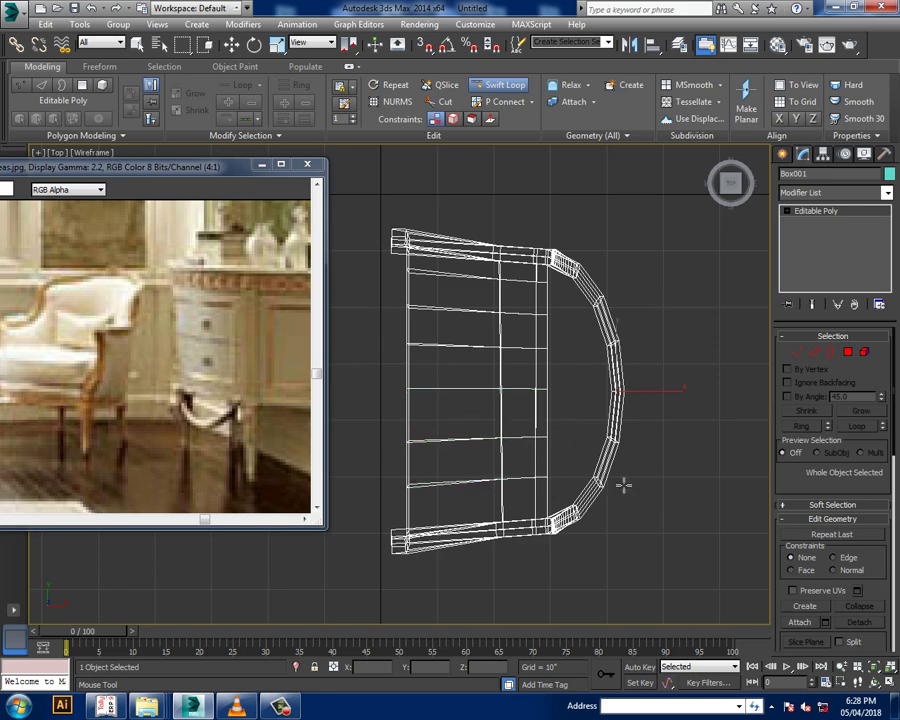
Switch to a maximized shaded Perspective view of the seat corner and pick a face in Polygon mode
{"action": "scroll", "coordinate": [610, 410], "scroll_direction": "up", "scroll_amount": 3}
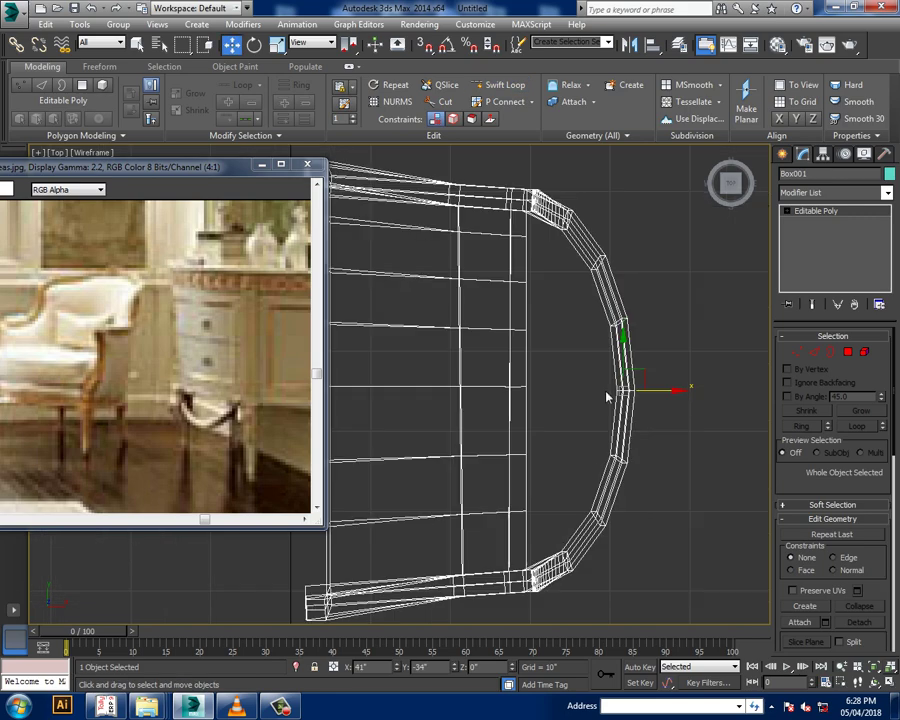
{"action": "scroll", "coordinate": [620, 430], "scroll_direction": "up", "scroll_amount": 2}
{"action": "key", "text": "1"}
{"action": "mouse_move", "coordinate": [615, 348]}
{"action": "middle_mouse_down", "text": "alt"}
{"action": "mouse_move", "coordinate": [652, 426]}
{"action": "mouse_move", "coordinate": [530, 378]}
{"action": "middle_mouse_up", "text": "alt"}
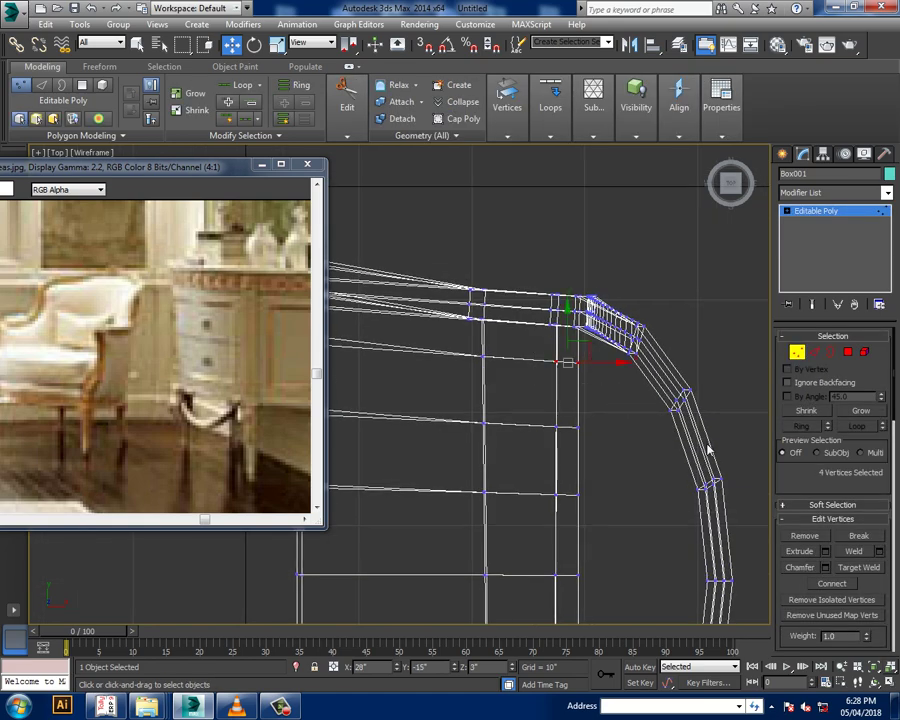
{"action": "key", "text": "alt+w"}
{"action": "key", "text": "alt+w"}
{"action": "mouse_move", "coordinate": [574, 444]}
{"action": "middle_mouse_down", "text": "alt"}
{"action": "mouse_move", "coordinate": [656, 426]}
{"action": "mouse_move", "coordinate": [589, 403]}
{"action": "mouse_move", "coordinate": [560, 423]}
{"action": "mouse_move", "coordinate": [534, 398]}
{"action": "mouse_move", "coordinate": [599, 396]}
{"action": "mouse_move", "coordinate": [613, 378]}
{"action": "mouse_move", "coordinate": [581, 386]}
{"action": "mouse_move", "coordinate": [575, 370]}
{"action": "mouse_move", "coordinate": [601, 362]}
{"action": "mouse_move", "coordinate": [611, 405]}
{"action": "mouse_move", "coordinate": [506, 426]}
{"action": "mouse_move", "coordinate": [516, 434]}
{"action": "mouse_move", "coordinate": [532, 424]}
{"action": "mouse_move", "coordinate": [542, 442]}
{"action": "mouse_move", "coordinate": [552, 436]}
{"action": "mouse_move", "coordinate": [538, 430]}
{"action": "mouse_move", "coordinate": [560, 438]}
{"action": "middle_mouse_up", "text": "alt"}
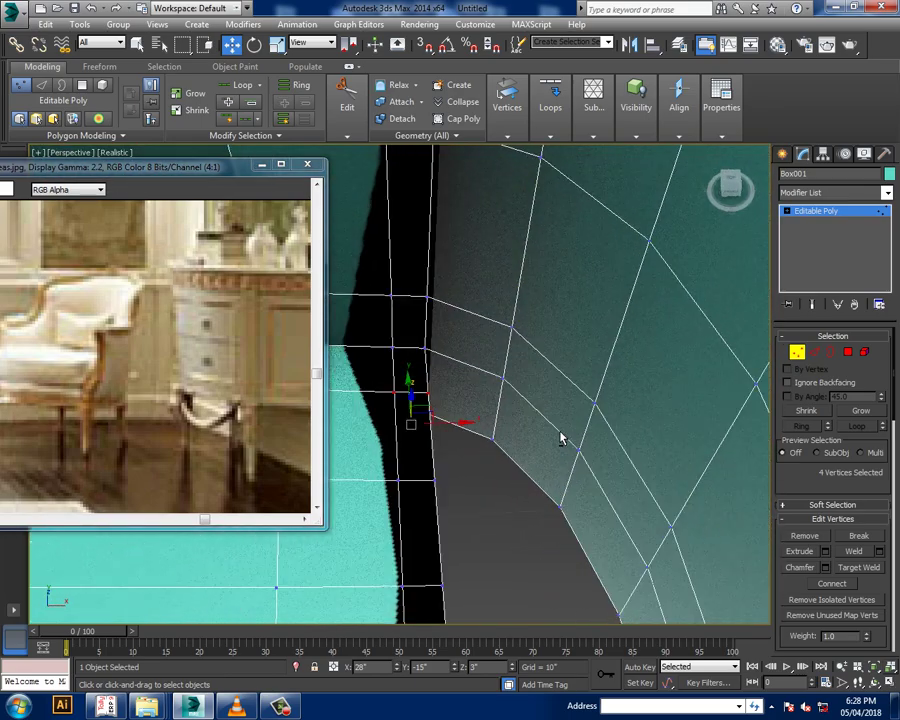
{"action": "left_click", "coordinate": [846, 354]}
{"action": "left_click", "coordinate": [489, 388]}
{"action": "mouse_move", "coordinate": [489, 388]}
{"action": "middle_mouse_down", "text": "alt"}
{"action": "mouse_move", "coordinate": [578, 396]}
{"action": "mouse_move", "coordinate": [530, 430]}
{"action": "mouse_move", "coordinate": [500, 436]}
{"action": "mouse_move", "coordinate": [600, 438]}
{"action": "mouse_move", "coordinate": [478, 412]}
{"action": "middle_mouse_up", "text": "alt"}
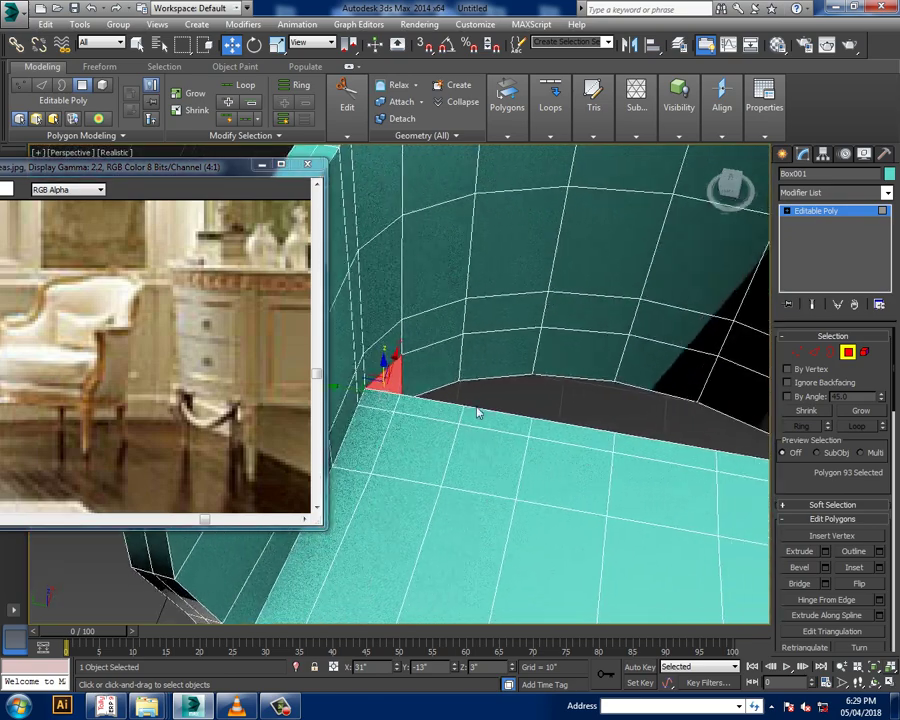
Select several faces along the seat arc, then clear that selection
{"action": "left_click", "coordinate": [520, 362], "text": "ctrl"}
{"action": "left_click", "coordinate": [580, 372], "text": "ctrl"}
{"action": "left_click", "coordinate": [670, 390], "text": "ctrl"}
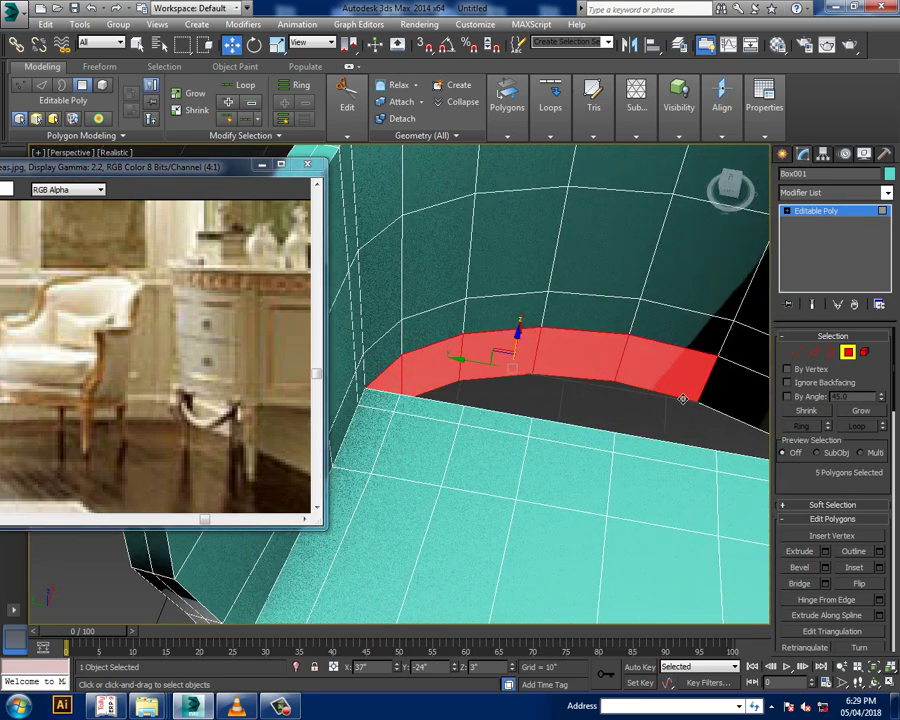
{"action": "mouse_move", "coordinate": [680, 396]}
{"action": "middle_mouse_down"}
{"action": "mouse_move", "coordinate": [440, 472]}
{"action": "mouse_move", "coordinate": [518, 376]}
{"action": "middle_mouse_up"}
{"action": "left_click", "coordinate": [556, 362], "text": "ctrl"}
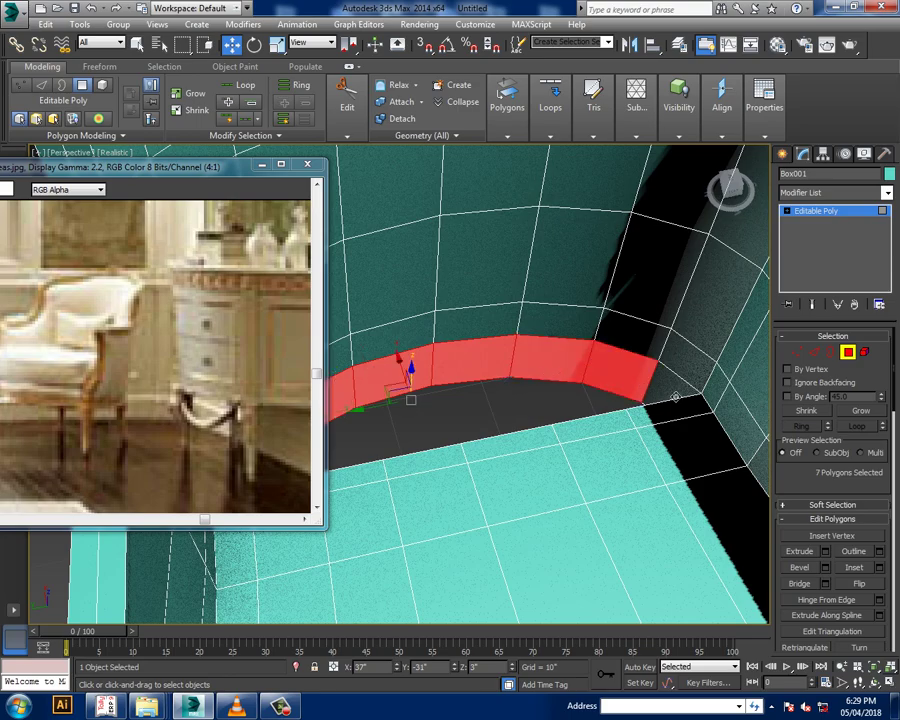
{"action": "left_click", "coordinate": [592, 393]}
Select the six faces beside the seat opening and delete them
{"action": "mouse_move", "coordinate": [450, 391]}
{"action": "middle_mouse_down", "text": "alt"}
{"action": "mouse_move", "coordinate": [625, 415]}
{"action": "mouse_move", "coordinate": [542, 434]}
{"action": "mouse_move", "coordinate": [641, 370]}
{"action": "mouse_move", "coordinate": [549, 263]}
{"action": "mouse_move", "coordinate": [575, 410]}
{"action": "mouse_move", "coordinate": [619, 450]}
{"action": "mouse_move", "coordinate": [578, 490]}
{"action": "middle_mouse_up", "text": "alt"}
{"action": "left_click", "coordinate": [548, 496]}
{"action": "left_click", "coordinate": [440, 450], "text": "ctrl"}
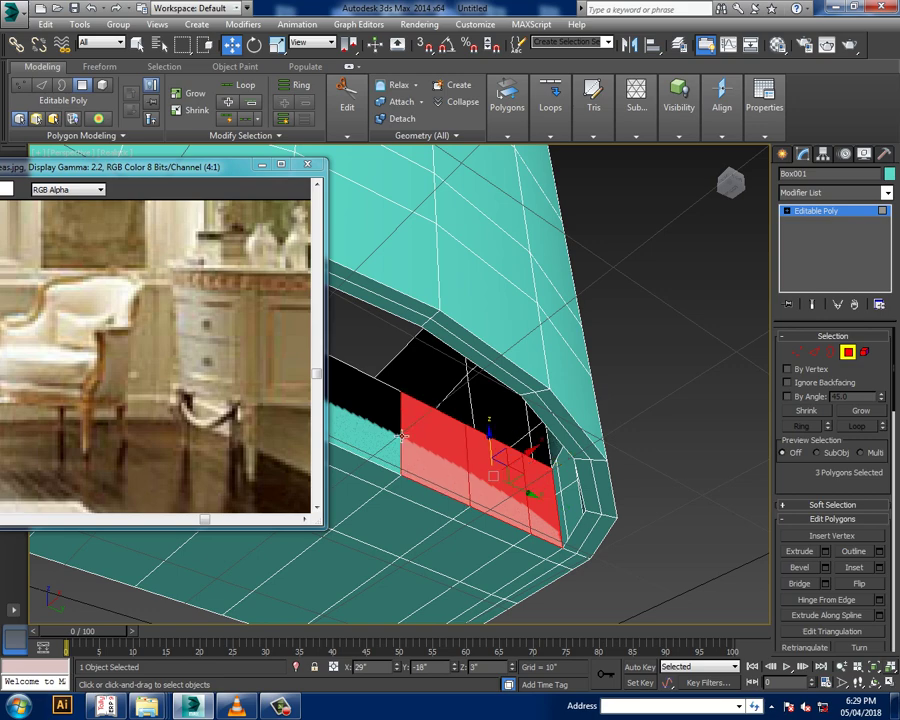
{"action": "mouse_move", "coordinate": [440, 450]}
{"action": "middle_mouse_down", "text": "alt"}
{"action": "mouse_move", "coordinate": [480, 430]}
{"action": "mouse_move", "coordinate": [582, 482]}
{"action": "middle_mouse_up", "text": "alt"}
{"action": "left_click", "coordinate": [520, 455], "text": "ctrl"}
{"action": "left_click", "coordinate": [448, 404], "text": "ctrl"}
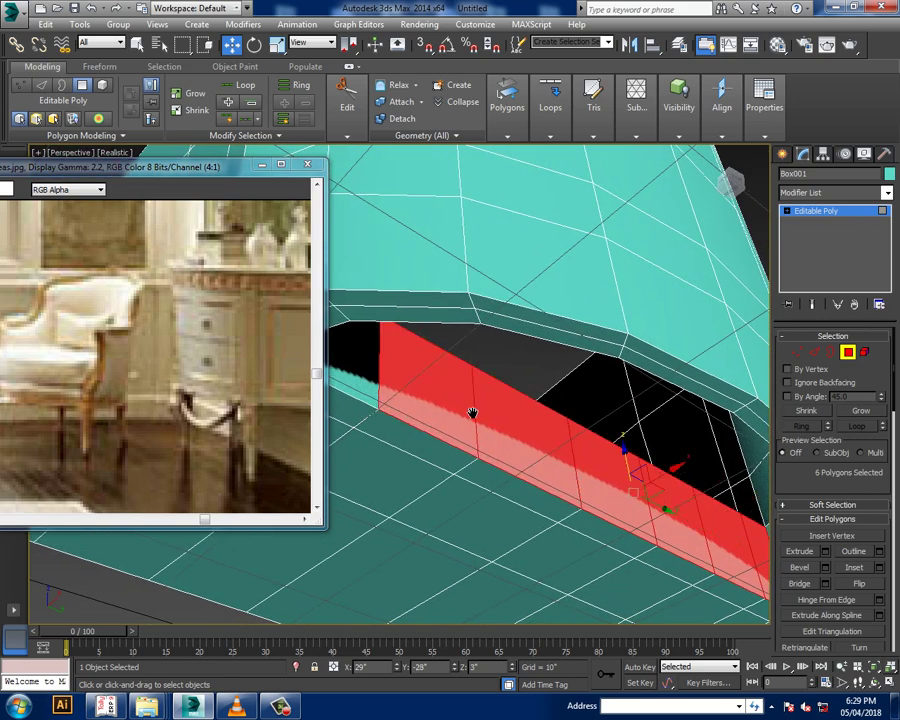
{"action": "middle_click_drag", "start_coordinate": [472, 412], "coordinate": [569, 470], "text": "alt"}
{"action": "key", "text": "Delete"}
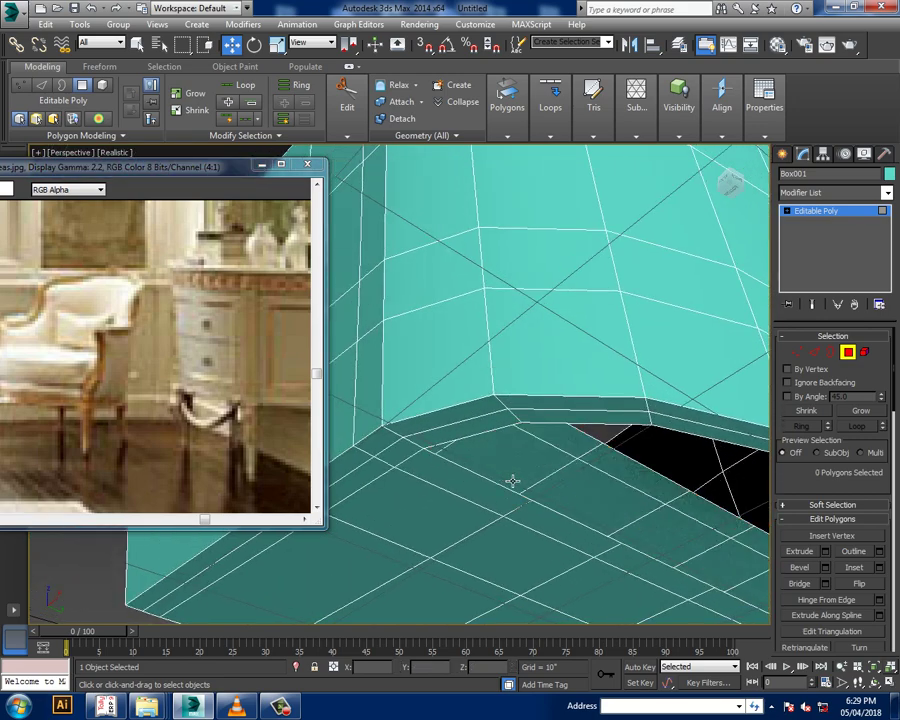
{"action": "mouse_move", "coordinate": [512, 482]}
{"action": "middle_mouse_down", "text": "alt"}
{"action": "mouse_move", "coordinate": [546, 470]}
{"action": "mouse_move", "coordinate": [640, 561]}
{"action": "mouse_move", "coordinate": [560, 420]}
{"action": "middle_mouse_up", "text": "alt"}
{"action": "scroll", "coordinate": [548, 374], "scroll_direction": "up", "scroll_amount": 3}
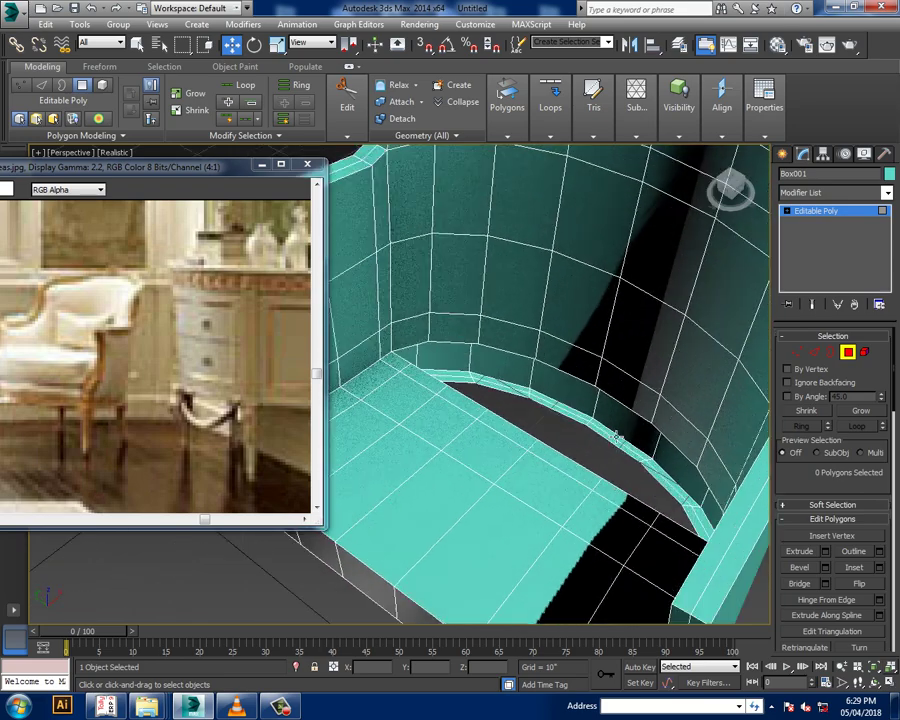
{"action": "scroll", "coordinate": [523, 391], "scroll_direction": "up", "scroll_amount": 2}
{"action": "scroll", "coordinate": [523, 391], "scroll_direction": "up", "scroll_amount": 1}
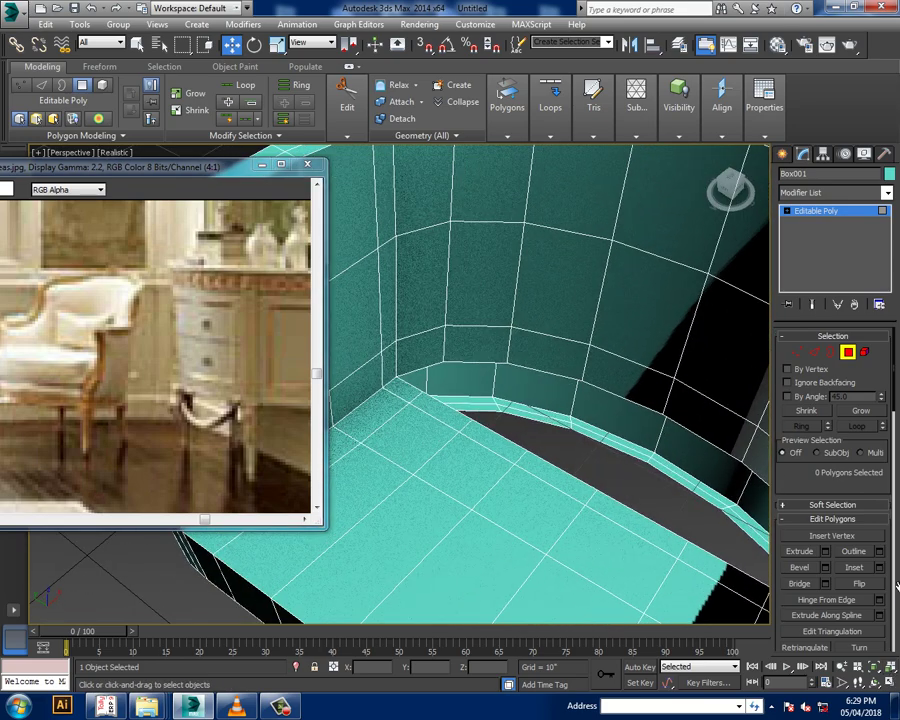
Target Weld four stray seat-corner vertices onto their neighbouring upper vertices
{"action": "left_click", "coordinate": [797, 356]}
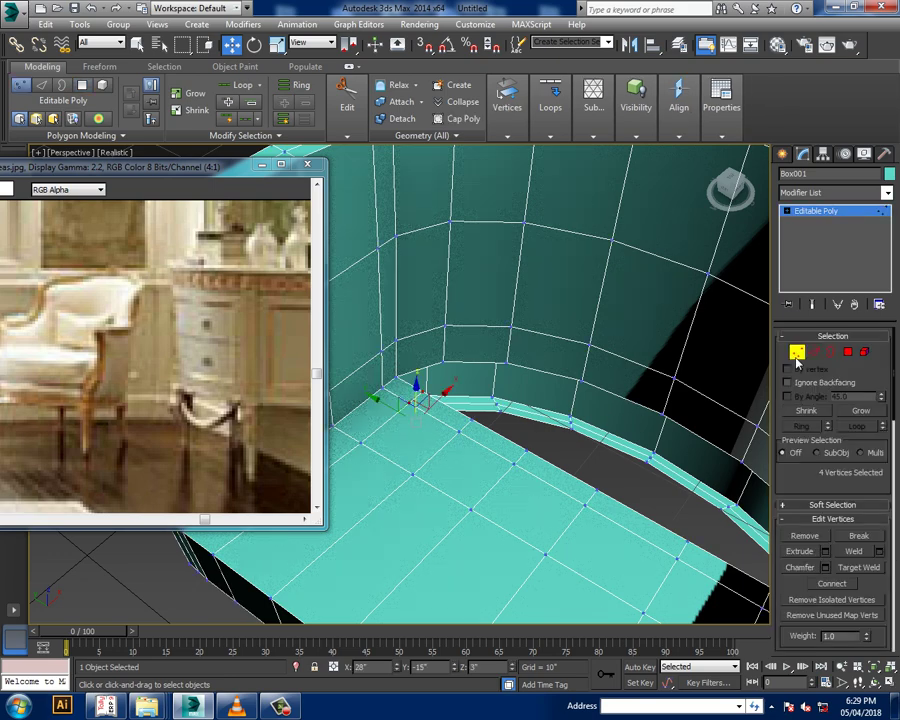
{"action": "left_click", "coordinate": [858, 567]}
{"action": "scroll", "coordinate": [482, 380], "scroll_direction": "up", "scroll_amount": 2}
{"action": "scroll", "coordinate": [436, 412], "scroll_direction": "up", "scroll_amount": 2}
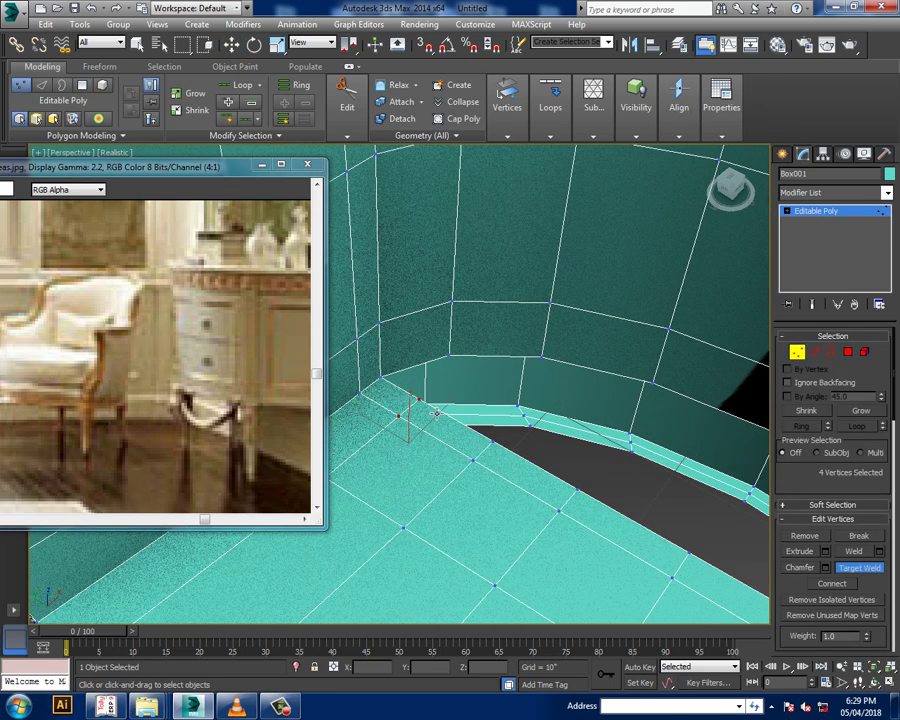
{"action": "left_click", "coordinate": [449, 357]}
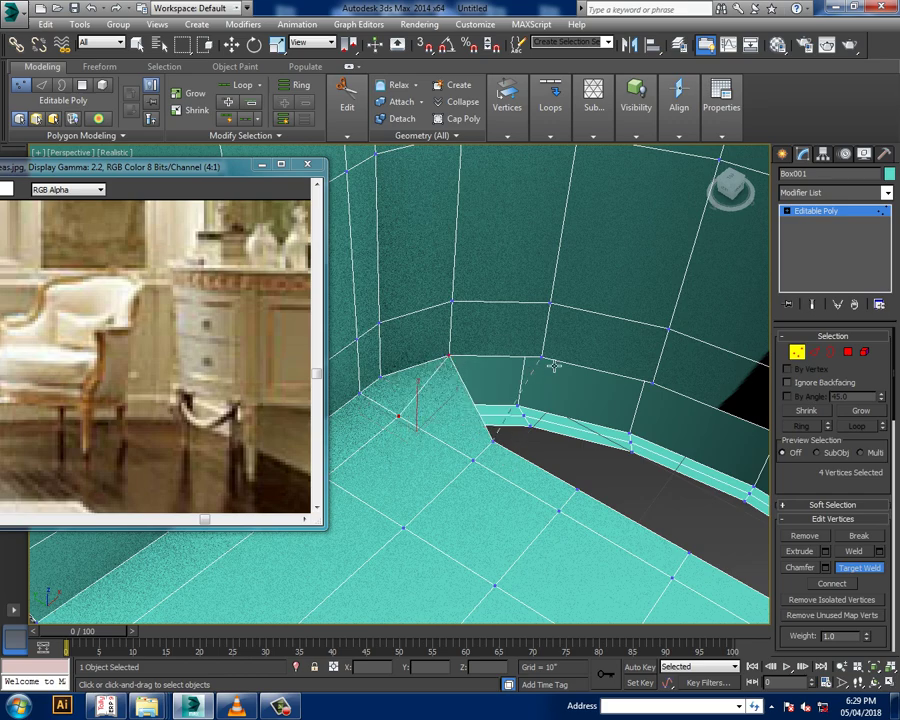
{"action": "mouse_move", "coordinate": [555, 366]}
{"action": "middle_mouse_down", "text": "alt"}
{"action": "mouse_move", "coordinate": [507, 420]}
{"action": "mouse_move", "coordinate": [553, 440]}
{"action": "middle_mouse_up", "text": "alt"}
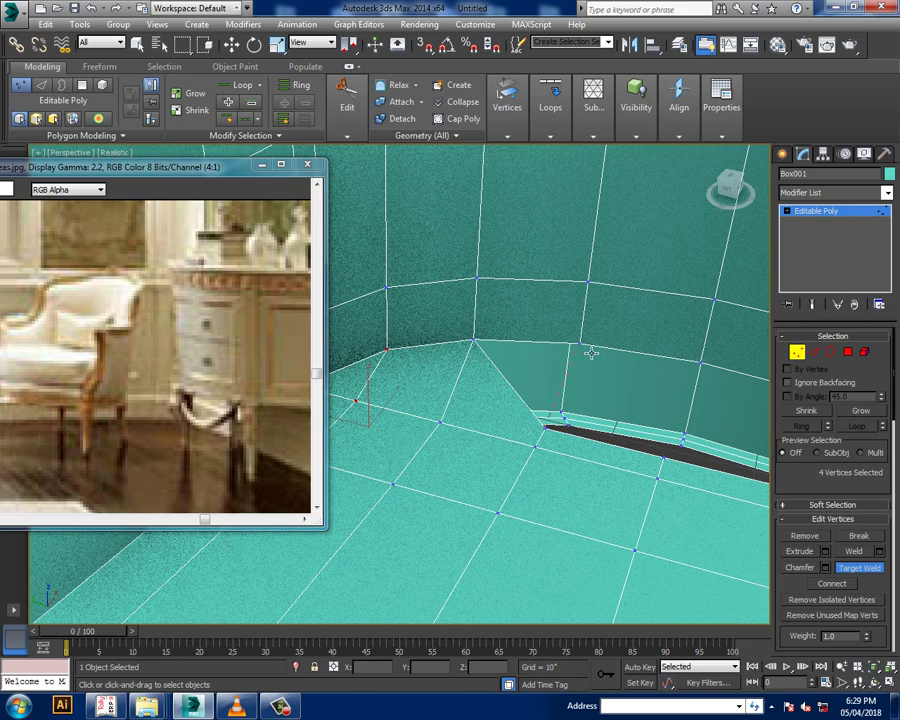
{"action": "middle_click_drag", "start_coordinate": [559, 372], "coordinate": [547, 466], "text": "alt"}
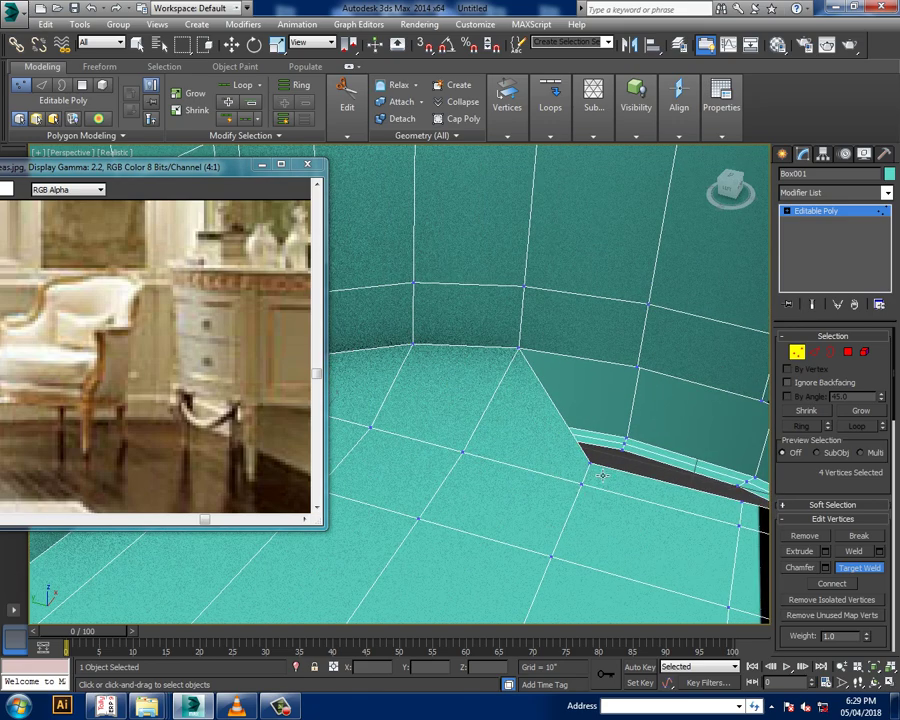
{"action": "left_click", "coordinate": [646, 376]}
{"action": "mouse_move", "coordinate": [647, 391]}
{"action": "middle_mouse_down", "text": "alt"}
{"action": "mouse_move", "coordinate": [436, 392]}
{"action": "mouse_move", "coordinate": [617, 438]}
{"action": "middle_mouse_up", "text": "alt"}
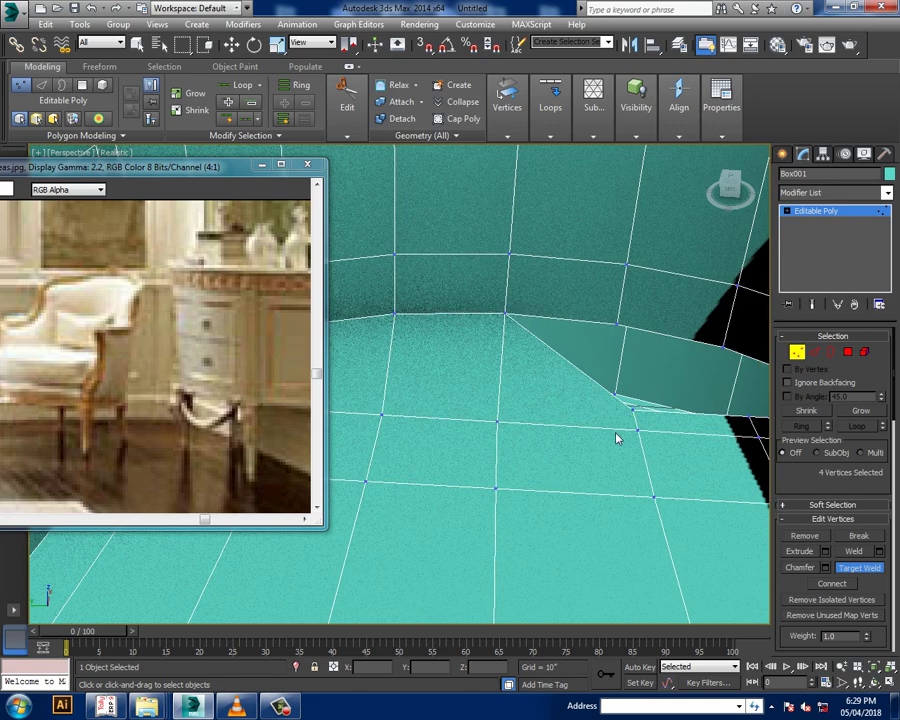
{"action": "left_click", "coordinate": [628, 335]}
{"action": "mouse_move", "coordinate": [578, 374]}
{"action": "middle_mouse_down", "text": "alt"}
{"action": "mouse_move", "coordinate": [548, 410]}
{"action": "mouse_move", "coordinate": [559, 429]}
{"action": "middle_mouse_up", "text": "alt"}
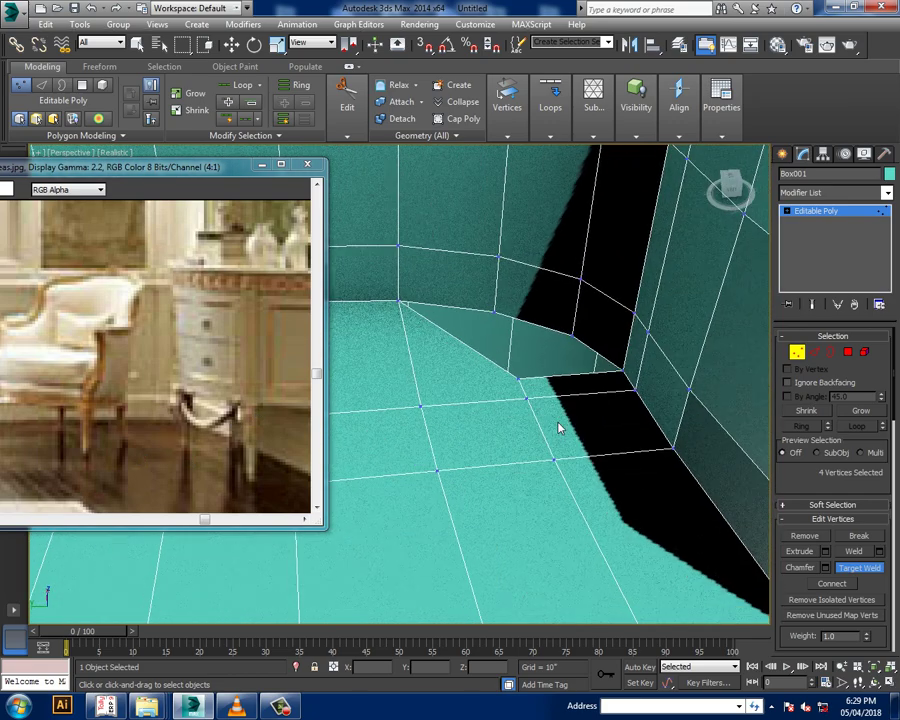
{"action": "left_click", "coordinate": [507, 322]}
{"action": "mouse_move", "coordinate": [618, 388]}
{"action": "middle_mouse_down", "text": "alt"}
{"action": "mouse_move", "coordinate": [609, 388]}
{"action": "mouse_move", "coordinate": [697, 426]}
{"action": "mouse_move", "coordinate": [615, 423]}
{"action": "mouse_move", "coordinate": [625, 426]}
{"action": "mouse_move", "coordinate": [394, 356]}
{"action": "mouse_move", "coordinate": [661, 503]}
{"action": "mouse_move", "coordinate": [682, 399]}
{"action": "middle_mouse_up", "text": "alt"}
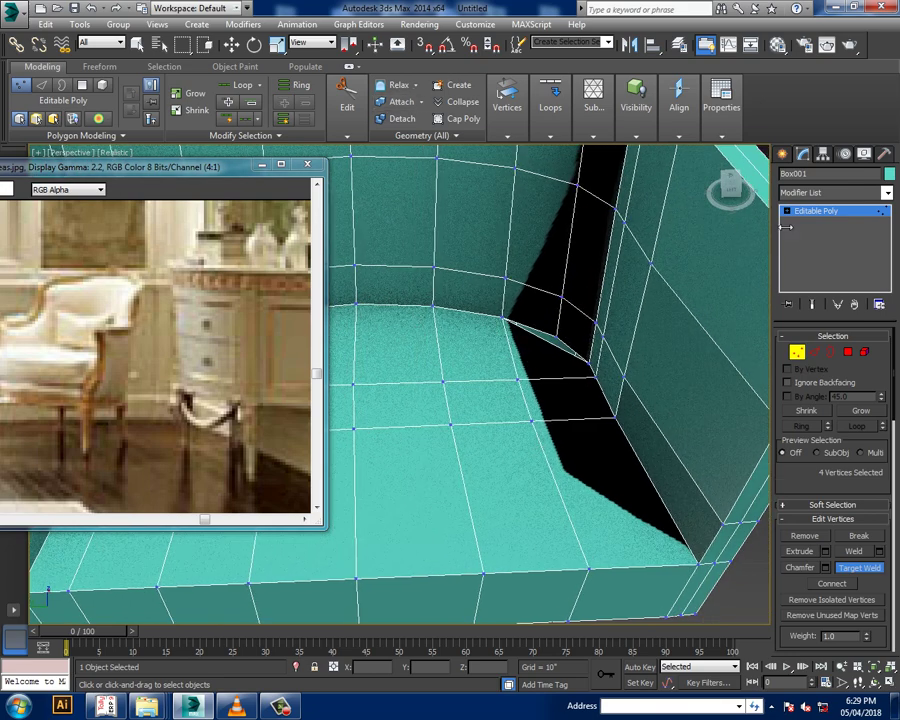
Back in Vertex mode, toggle Target Weld off and orbit out to the whole chair
{"action": "left_click", "coordinate": [812, 211]}
{"action": "left_click", "coordinate": [505, 84]}
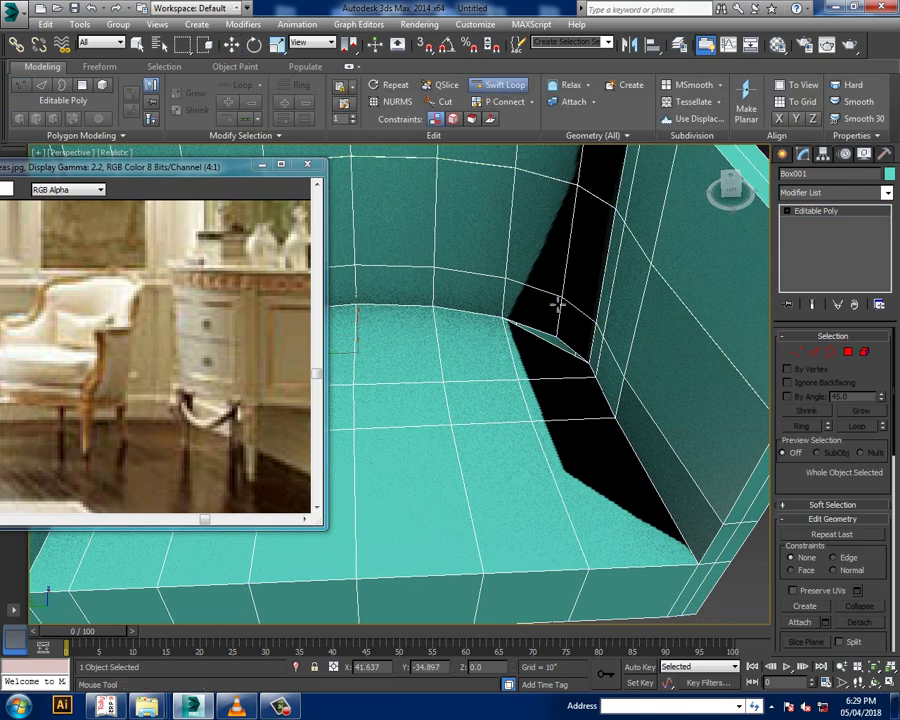
{"action": "right_click", "coordinate": [723, 369]}
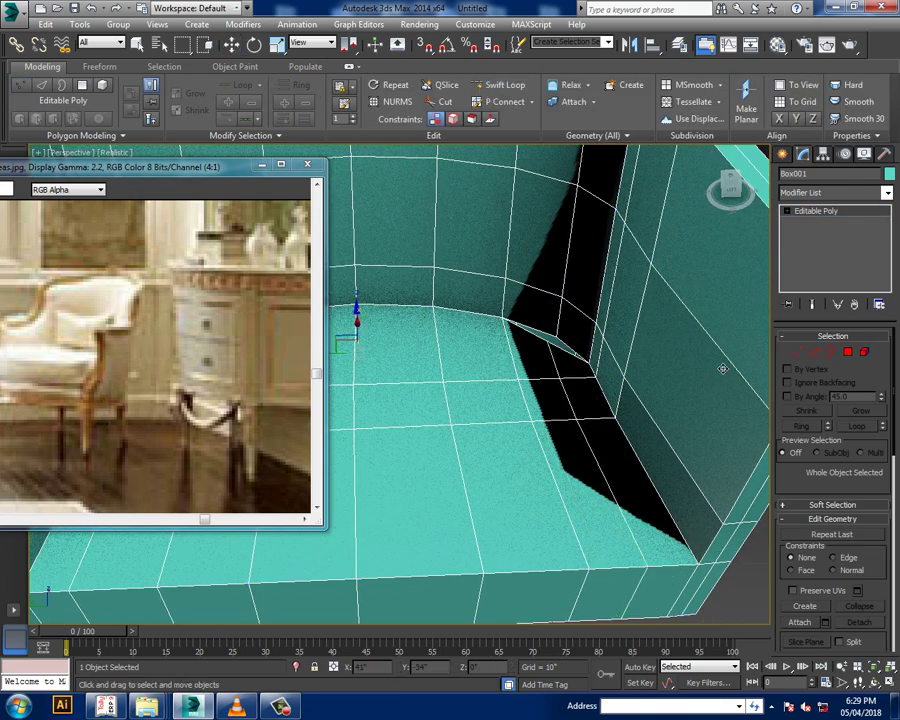
{"action": "key", "text": "1"}
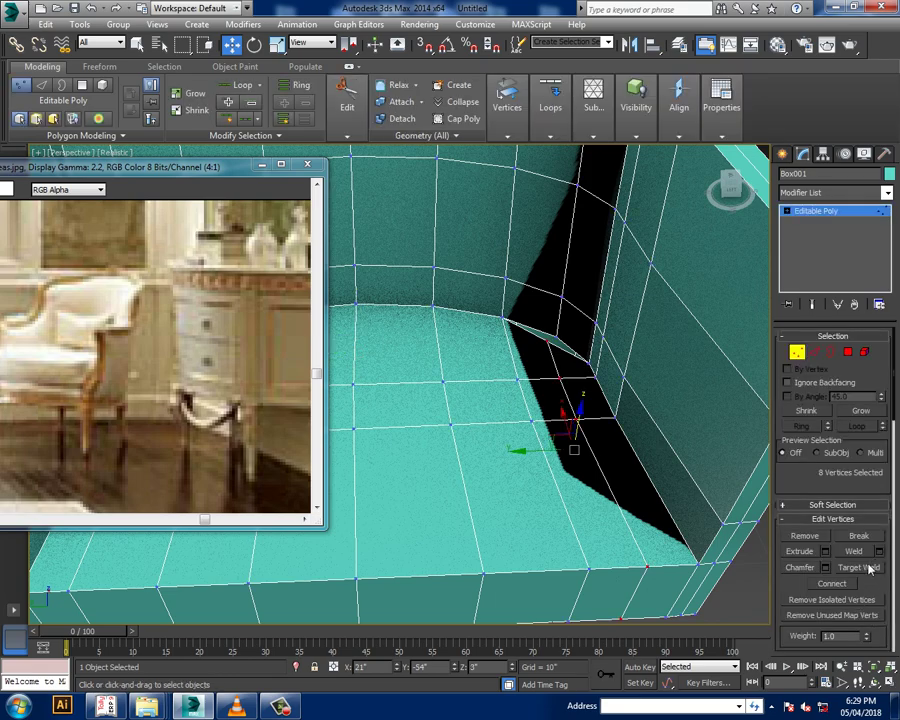
{"action": "left_click", "coordinate": [866, 567]}
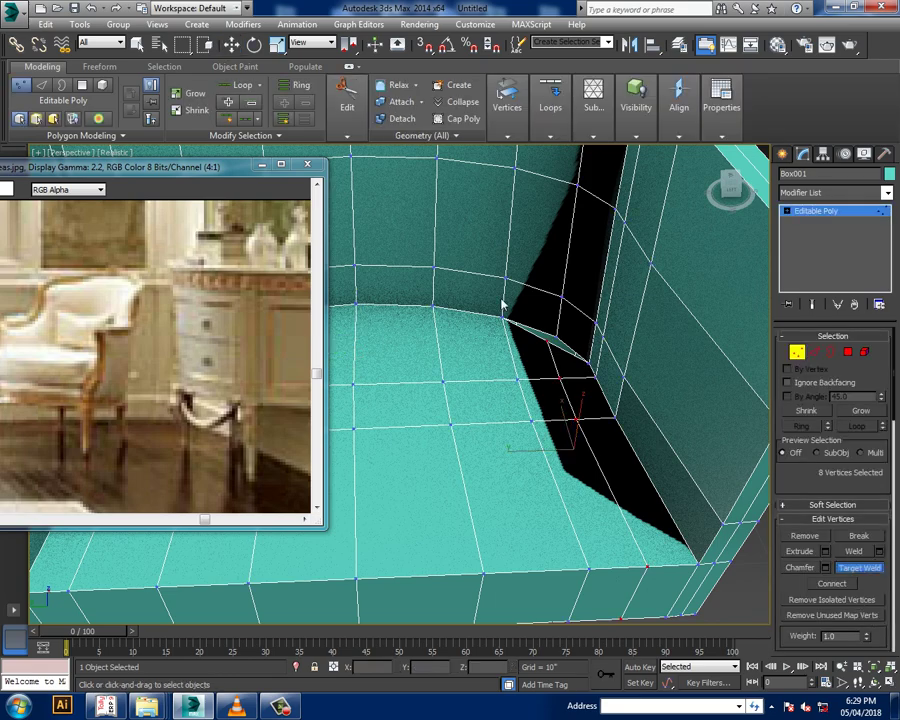
{"action": "right_click", "coordinate": [566, 345]}
{"action": "scroll", "coordinate": [566, 345], "scroll_direction": "down", "scroll_amount": 6}
{"action": "middle_click_drag", "start_coordinate": [566, 345], "coordinate": [543, 409], "text": "alt"}
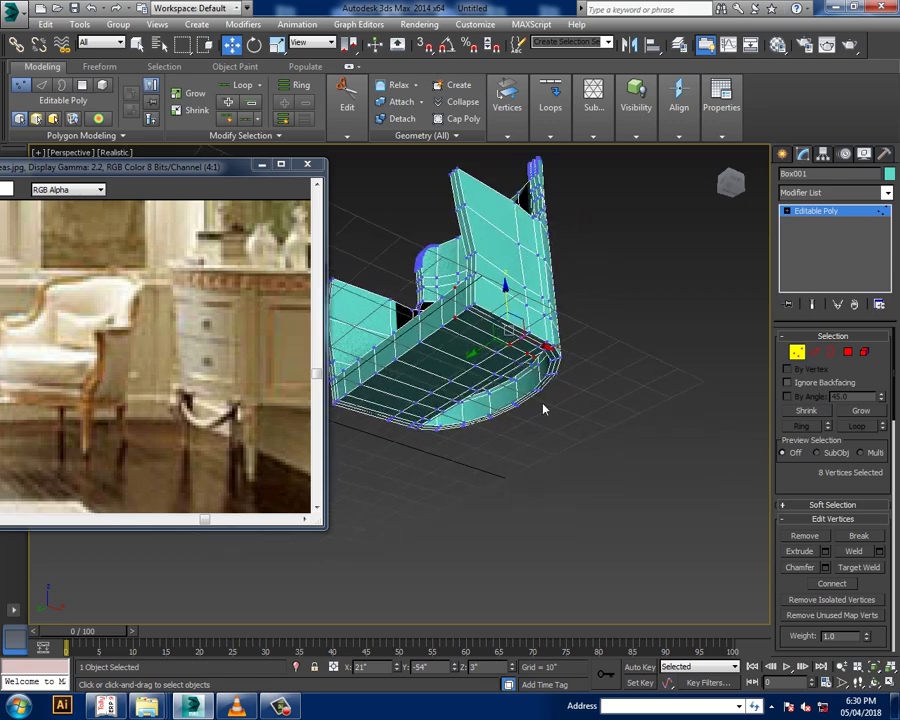
From beneath the chair, Target Weld the first two loose vertices onto their neighbours
{"action": "scroll", "coordinate": [543, 409], "scroll_direction": "up", "scroll_amount": 5}
{"action": "mouse_move", "coordinate": [526, 356]}
{"action": "middle_mouse_down", "text": "alt"}
{"action": "mouse_move", "coordinate": [586, 322]}
{"action": "mouse_move", "coordinate": [544, 361]}
{"action": "mouse_move", "coordinate": [557, 343]}
{"action": "middle_mouse_up", "text": "alt"}
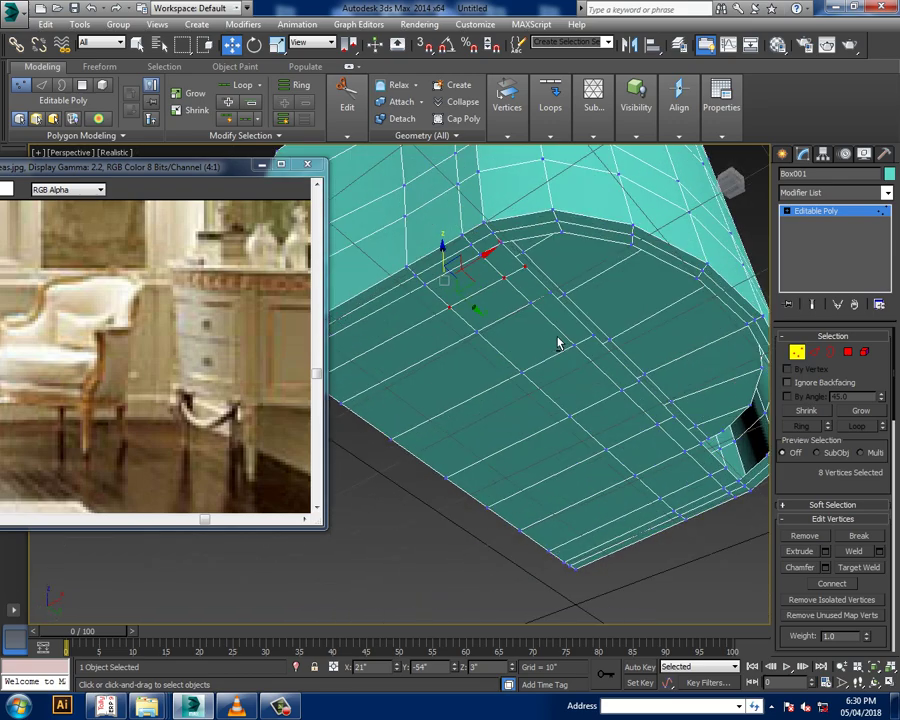
{"action": "scroll", "coordinate": [534, 388], "scroll_direction": "up", "scroll_amount": 3}
{"action": "scroll", "coordinate": [536, 384], "scroll_direction": "up", "scroll_amount": 2}
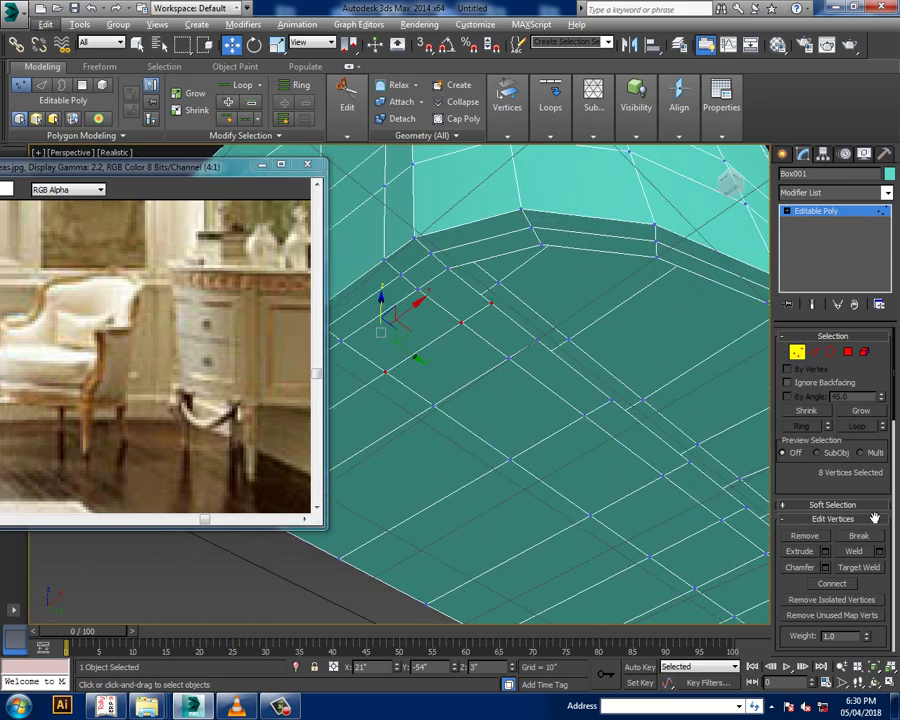
{"action": "left_click", "coordinate": [857, 568]}
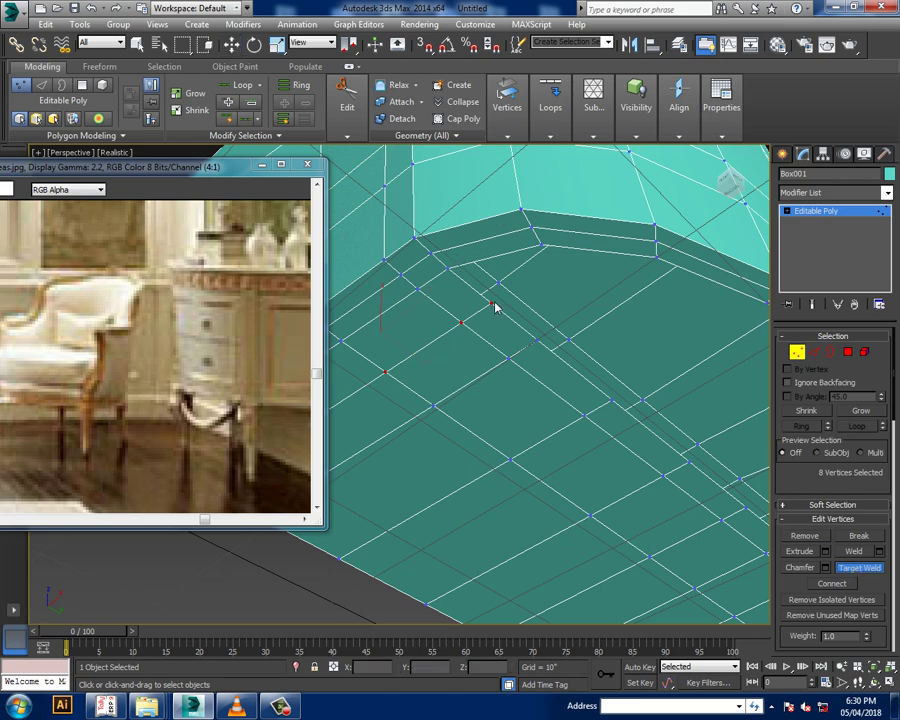
{"action": "left_click", "coordinate": [542, 247]}
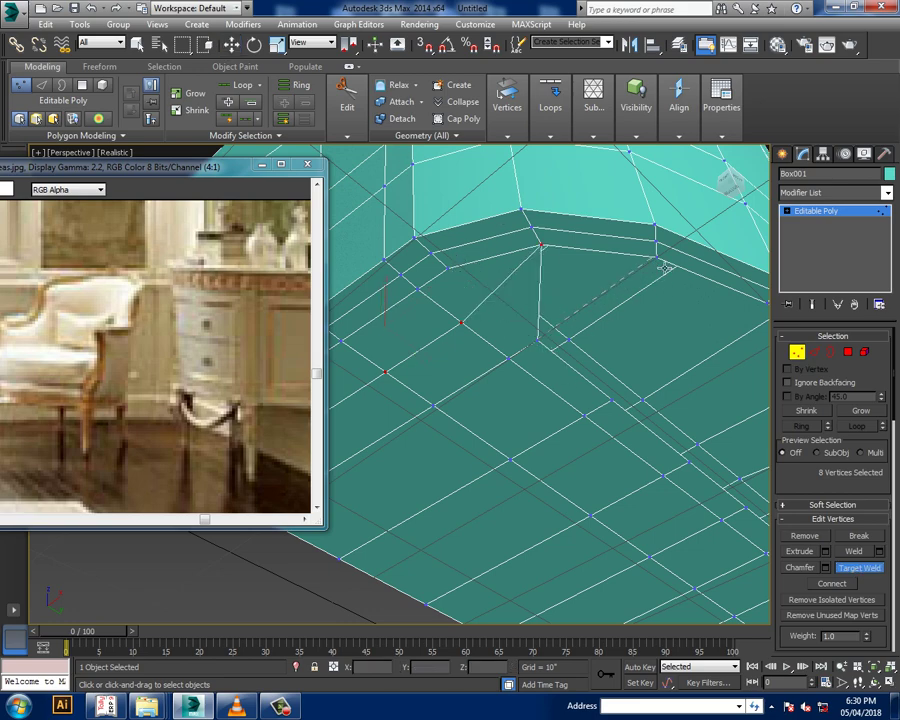
{"action": "middle_click_drag", "start_coordinate": [689, 319], "coordinate": [225, 253]}
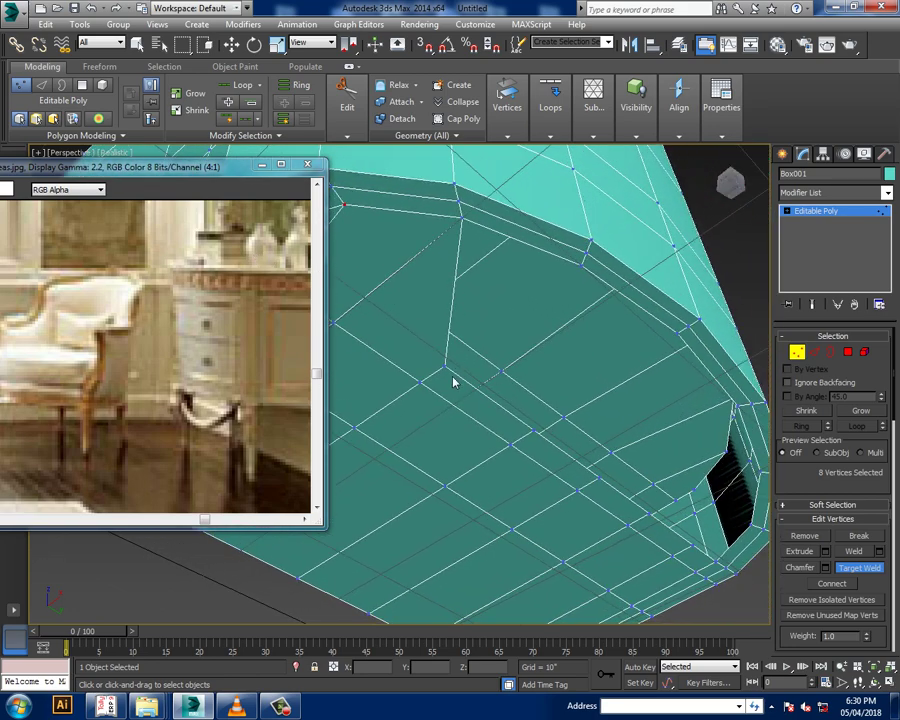
{"action": "left_click", "coordinate": [590, 271]}
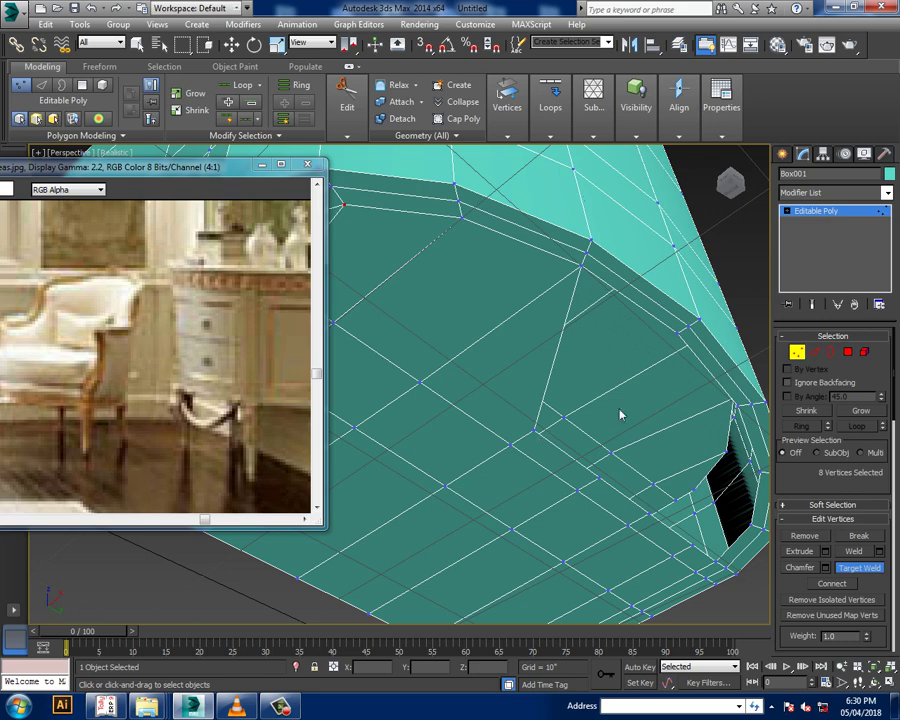
Weld the remaining three loose vertices to close the arm-corner hole, then exit Target Weld
{"action": "middle_click_drag", "start_coordinate": [685, 341], "coordinate": [558, 378], "text": "alt"}
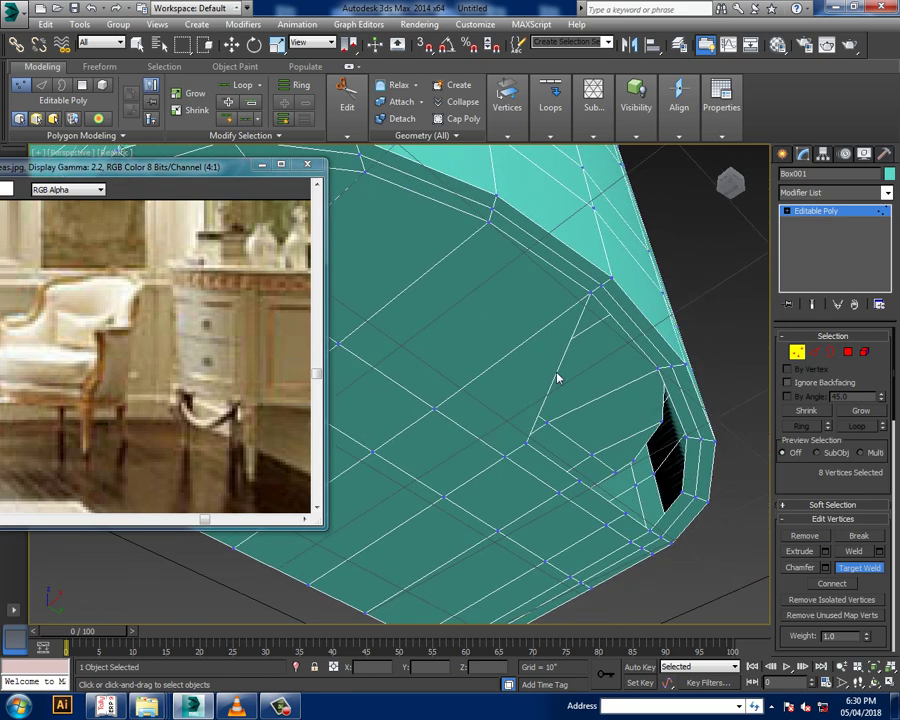
{"action": "left_click", "coordinate": [664, 376]}
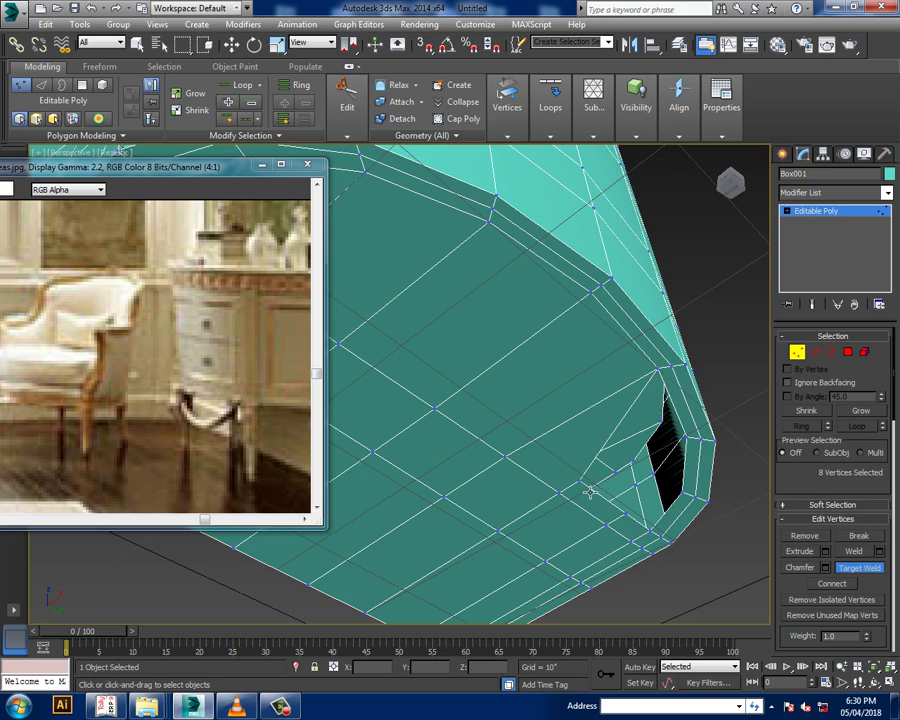
{"action": "left_click", "coordinate": [684, 446]}
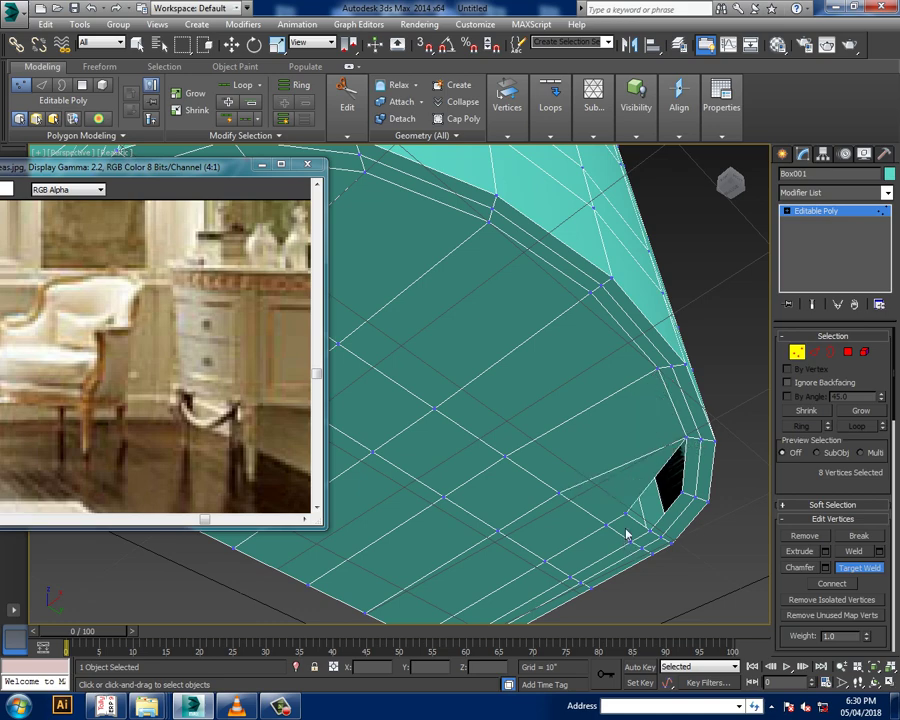
{"action": "left_click", "coordinate": [689, 506]}
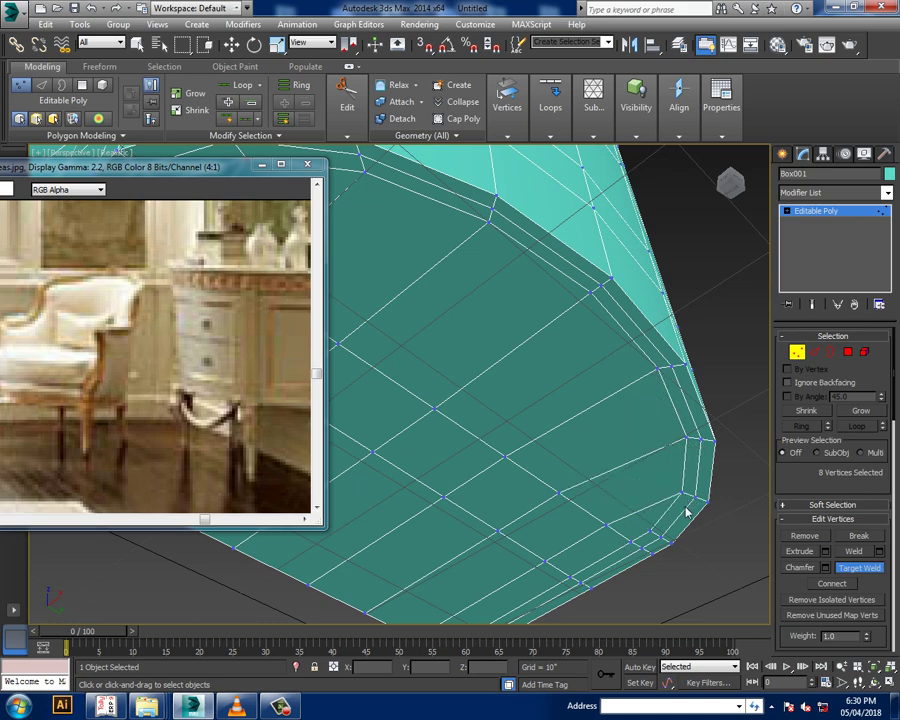
{"action": "right_click", "coordinate": [672, 517]}
{"action": "scroll", "coordinate": [609, 440], "scroll_direction": "down", "scroll_amount": 3}
Orbit around the chair to the seat and switch Editable Poly to Polygon level
{"action": "scroll", "coordinate": [687, 483], "scroll_direction": "down", "scroll_amount": 2}
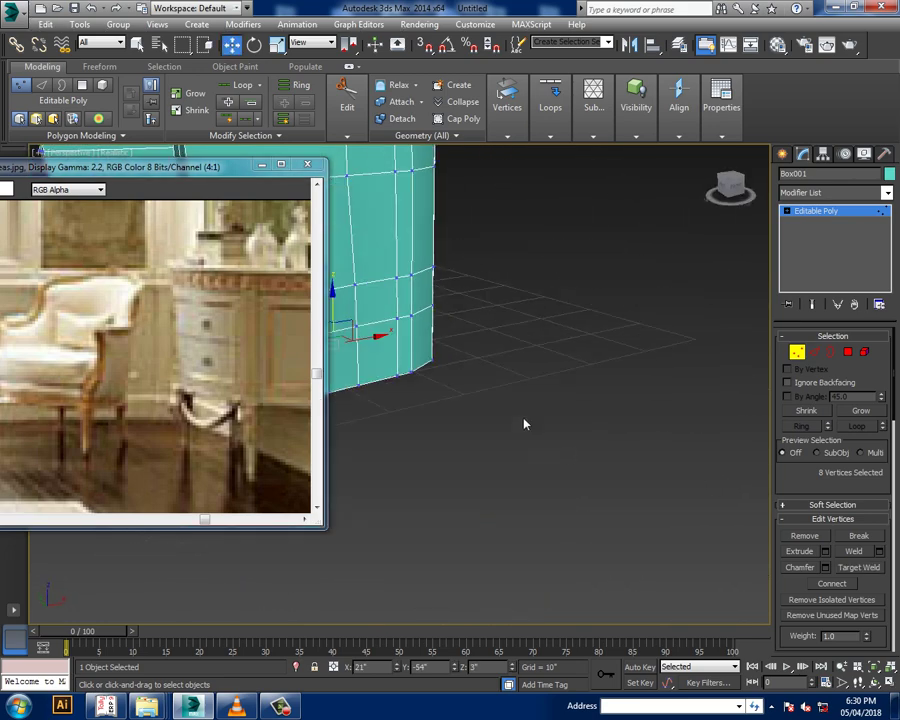
{"action": "scroll", "coordinate": [524, 422], "scroll_direction": "down", "scroll_amount": 2}
{"action": "scroll", "coordinate": [711, 537], "scroll_direction": "down", "scroll_amount": 5}
{"action": "middle_click_drag", "start_coordinate": [600, 420], "coordinate": [199, 362], "text": "alt"}
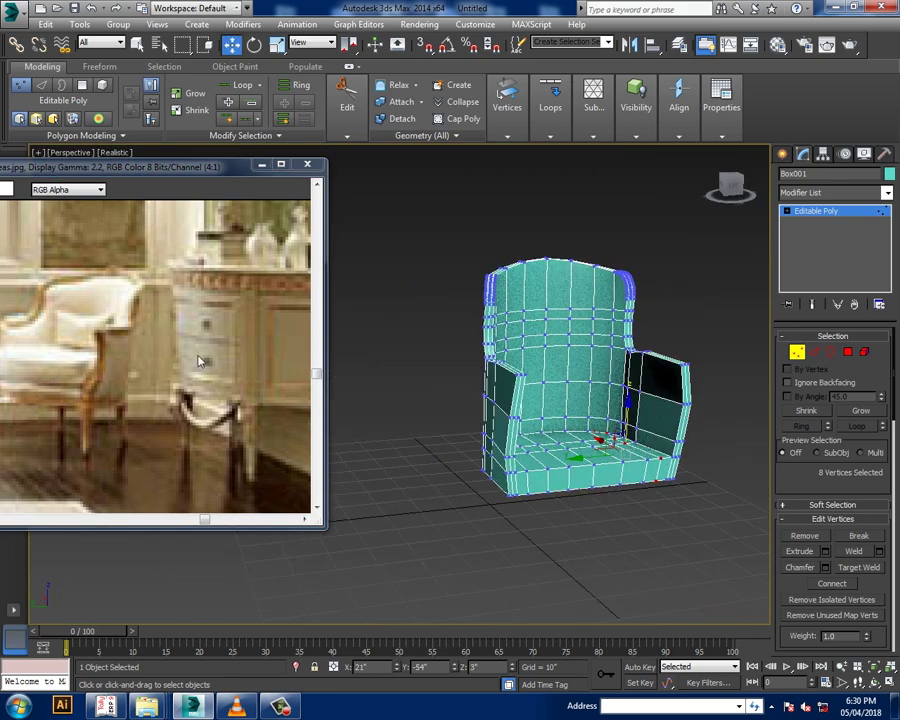
{"action": "scroll", "coordinate": [595, 482], "scroll_direction": "up", "scroll_amount": 5}
{"action": "mouse_move", "coordinate": [579, 477]}
{"action": "middle_mouse_down", "text": "alt"}
{"action": "mouse_move", "coordinate": [603, 491]}
{"action": "mouse_move", "coordinate": [527, 477]}
{"action": "mouse_move", "coordinate": [553, 433]}
{"action": "middle_mouse_up", "text": "alt"}
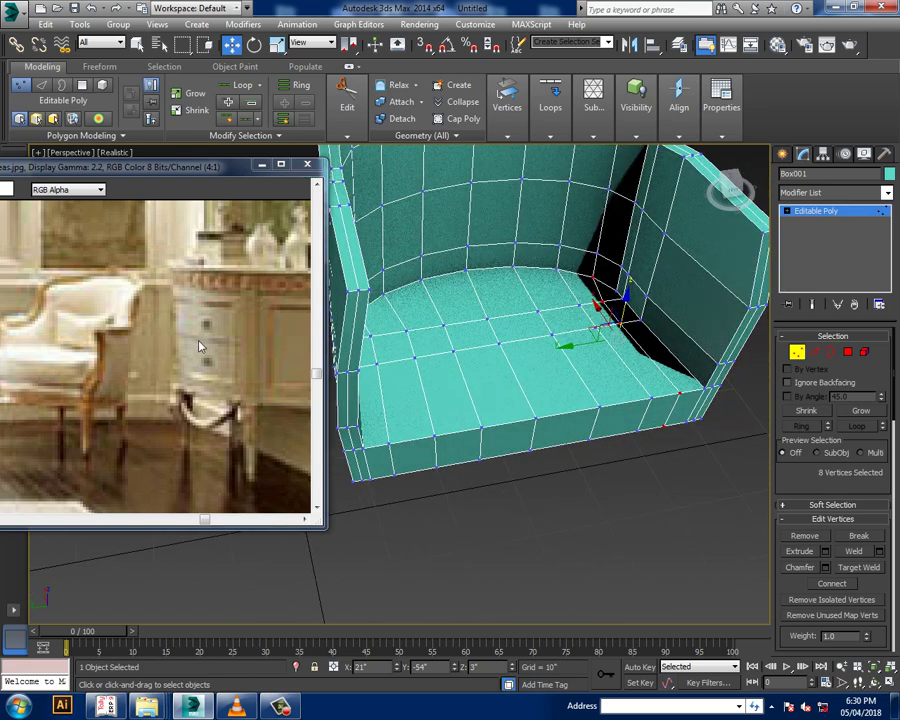
{"action": "middle_click_drag", "start_coordinate": [420, 430], "coordinate": [516, 408], "text": "alt"}
{"action": "mouse_move", "coordinate": [546, 365]}
{"action": "middle_mouse_down", "text": "alt"}
{"action": "mouse_move", "coordinate": [607, 372]}
{"action": "mouse_move", "coordinate": [578, 376]}
{"action": "mouse_move", "coordinate": [582, 430]}
{"action": "mouse_move", "coordinate": [565, 438]}
{"action": "middle_mouse_up", "text": "alt"}
{"action": "scroll", "coordinate": [570, 430], "scroll_direction": "up", "scroll_amount": 4}
{"action": "left_click", "coordinate": [847, 352]}
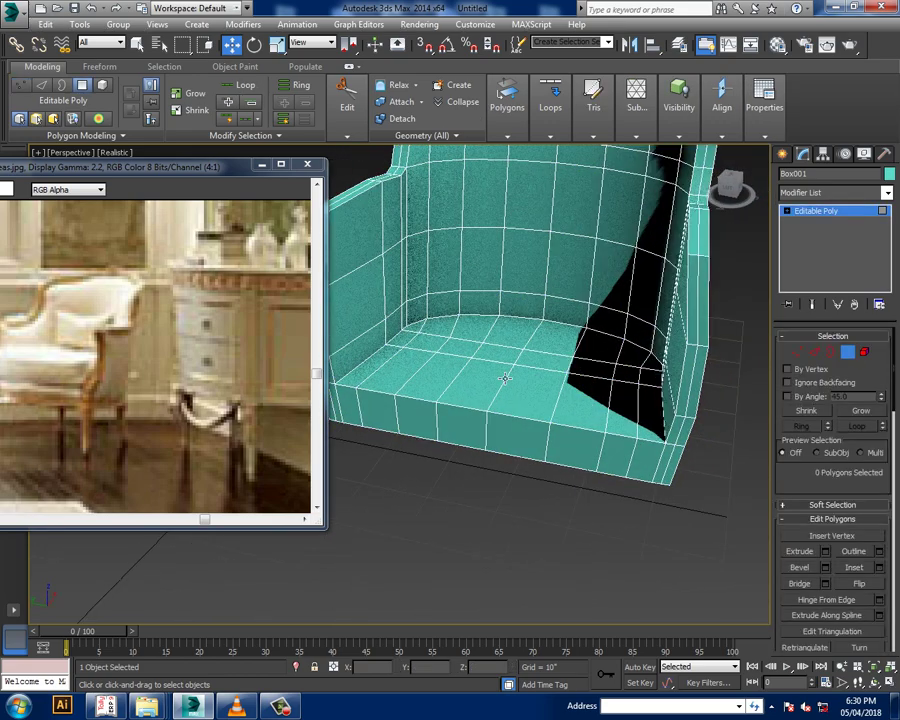
{"action": "scroll", "coordinate": [480, 385], "scroll_direction": "up", "scroll_amount": 3}
Select the seat's front-edge and front-corner polygons
{"action": "left_click", "coordinate": [415, 395]}
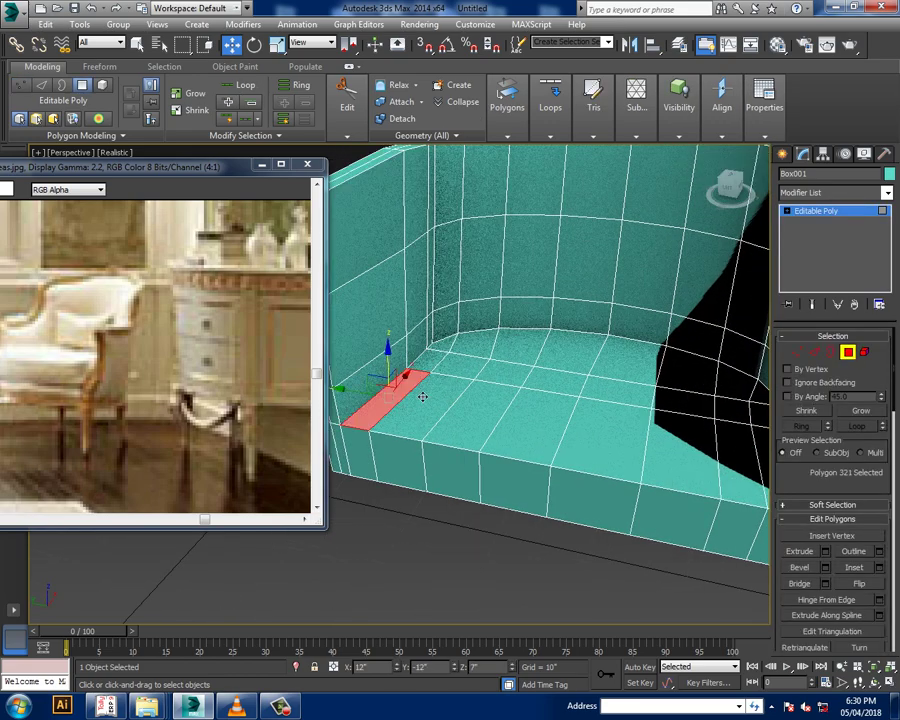
{"action": "left_click", "coordinate": [466, 340], "text": "ctrl"}
{"action": "left_click", "coordinate": [450, 392], "text": "ctrl"}
{"action": "left_click", "coordinate": [500, 412], "text": "ctrl"}
{"action": "left_click", "coordinate": [560, 432], "text": "ctrl"}
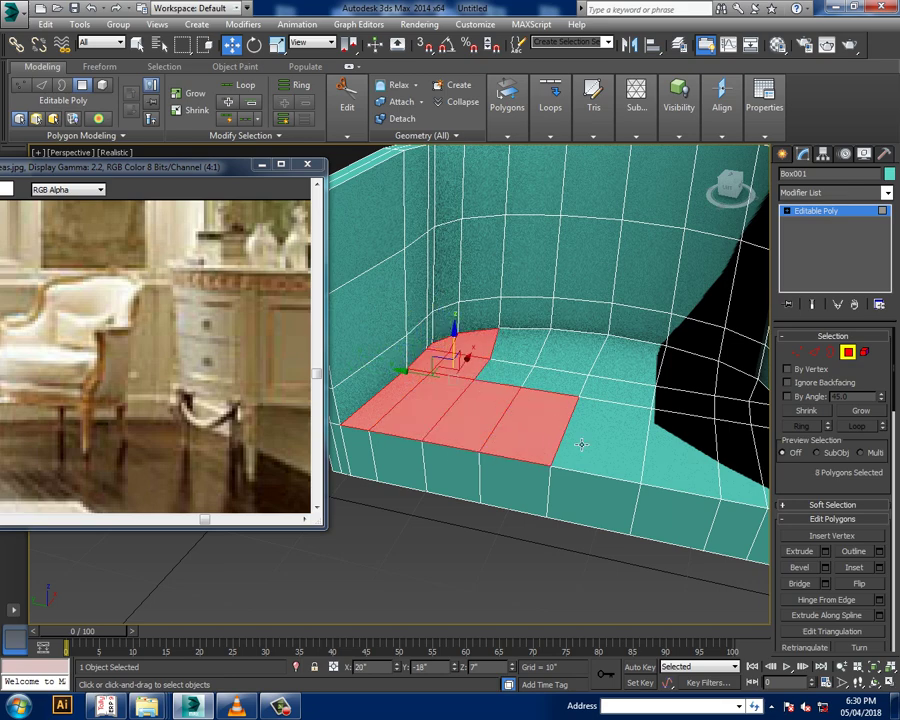
{"action": "left_click", "coordinate": [615, 440], "text": "ctrl"}
{"action": "left_click", "coordinate": [690, 455], "text": "ctrl"}
Add the side, back-corner and remaining inner seat polygons to the selection
{"action": "mouse_move", "coordinate": [700, 472]}
{"action": "middle_mouse_down", "text": "alt"}
{"action": "mouse_move", "coordinate": [594, 462]}
{"action": "mouse_move", "coordinate": [674, 467]}
{"action": "middle_mouse_up", "text": "alt"}
{"action": "left_click", "coordinate": [665, 412], "text": "ctrl"}
{"action": "left_click", "coordinate": [699, 436], "text": "ctrl"}
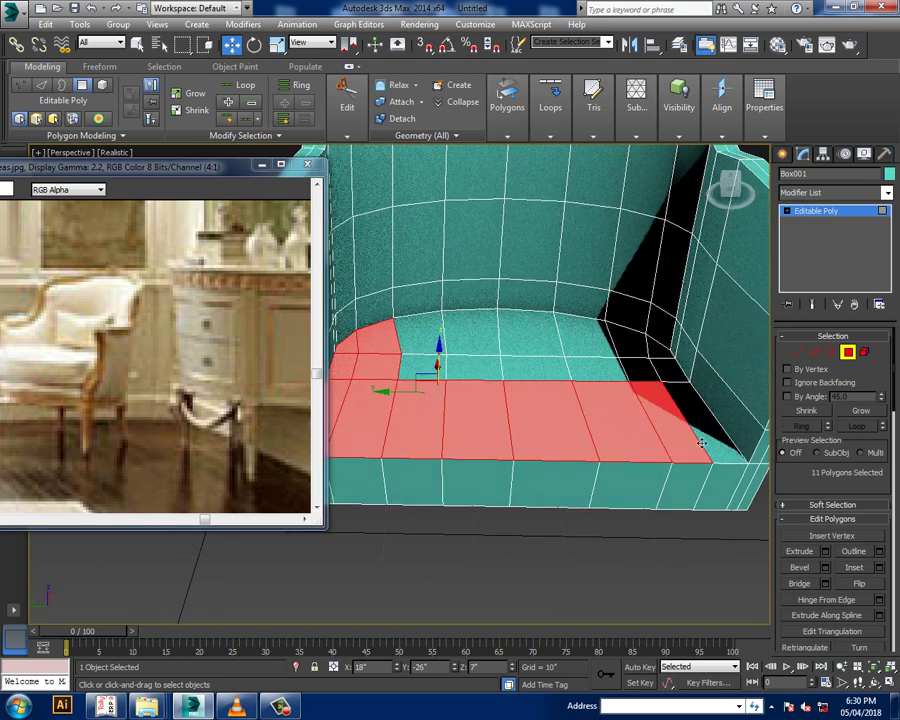
{"action": "left_click", "coordinate": [704, 397], "text": "ctrl"}
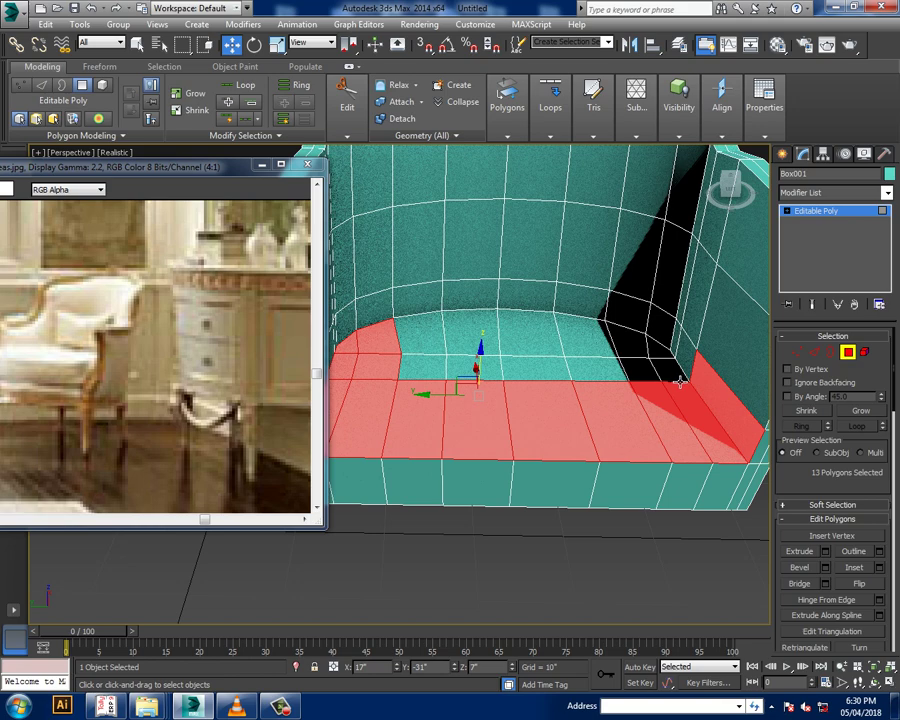
{"action": "left_click", "coordinate": [641, 370], "text": "ctrl"}
{"action": "left_click", "coordinate": [591, 372], "text": "ctrl"}
{"action": "left_click", "coordinate": [578, 330], "text": "ctrl"}
{"action": "left_click", "coordinate": [572, 353], "text": "ctrl"}
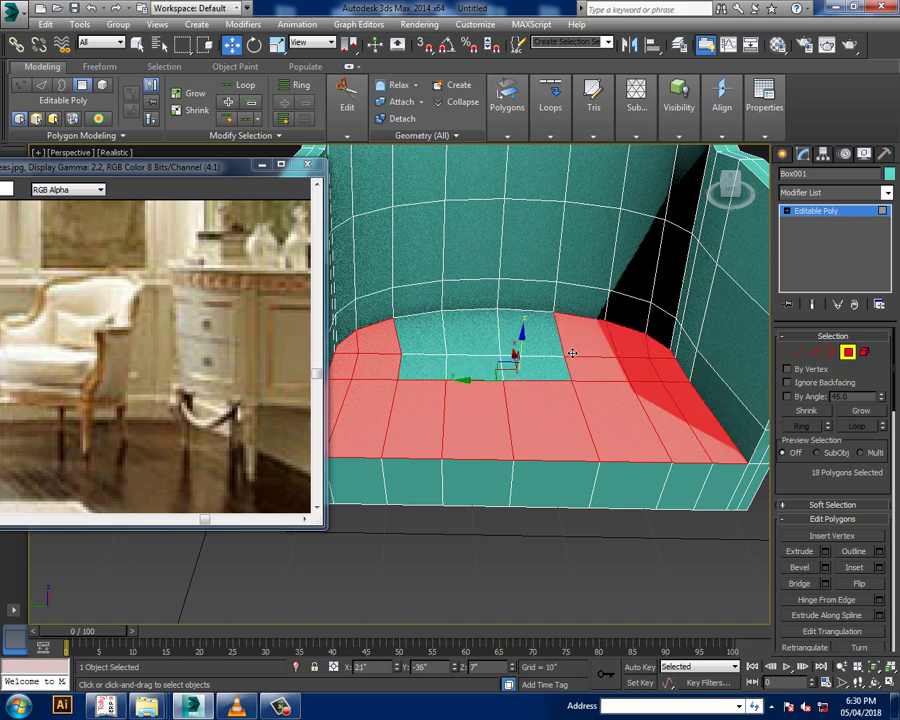
{"action": "left_click", "coordinate": [545, 335], "text": "ctrl"}
{"action": "left_click", "coordinate": [540, 365], "text": "ctrl"}
{"action": "left_click", "coordinate": [478, 367], "text": "ctrl"}
Add the last seat polygons to reach 24, then apply a 1" Inset
{"action": "left_click", "coordinate": [425, 365], "text": "ctrl"}
{"action": "left_click", "coordinate": [431, 345], "text": "ctrl"}
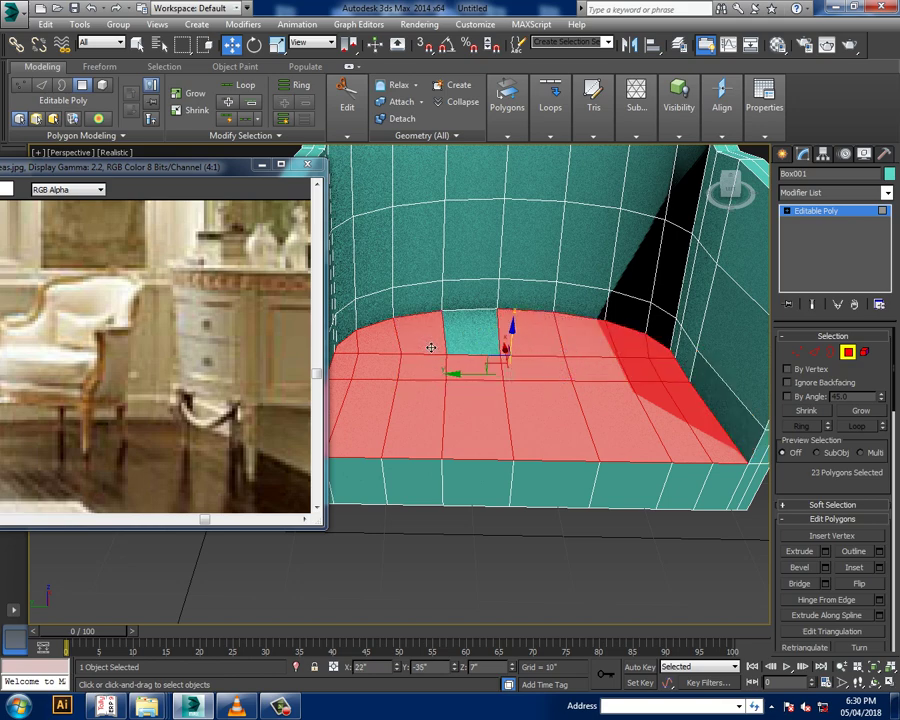
{"action": "left_click", "coordinate": [468, 335], "text": "ctrl"}
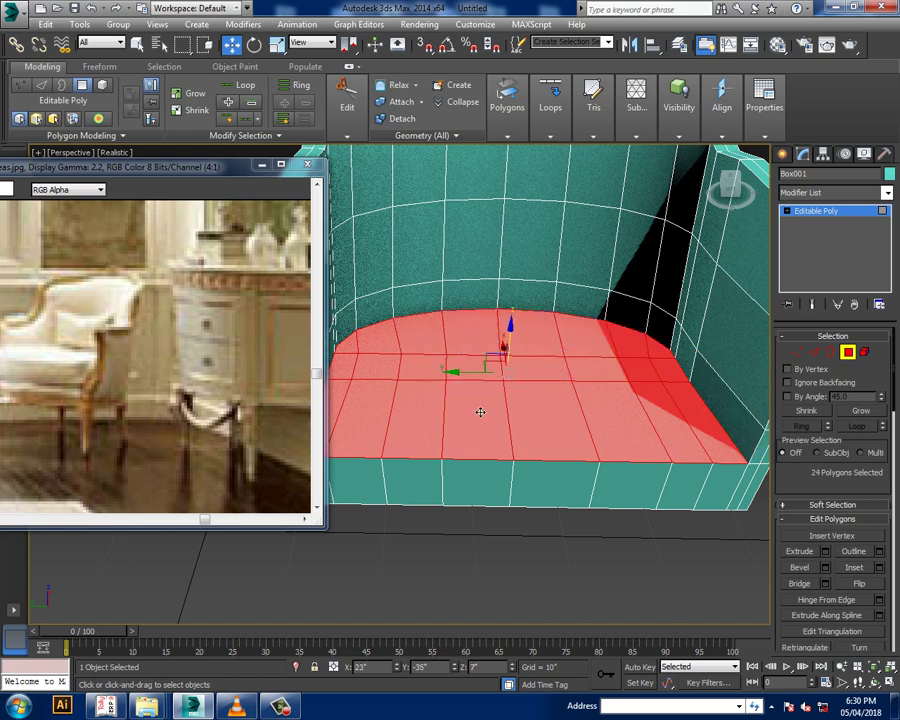
{"action": "left_click", "coordinate": [878, 567]}
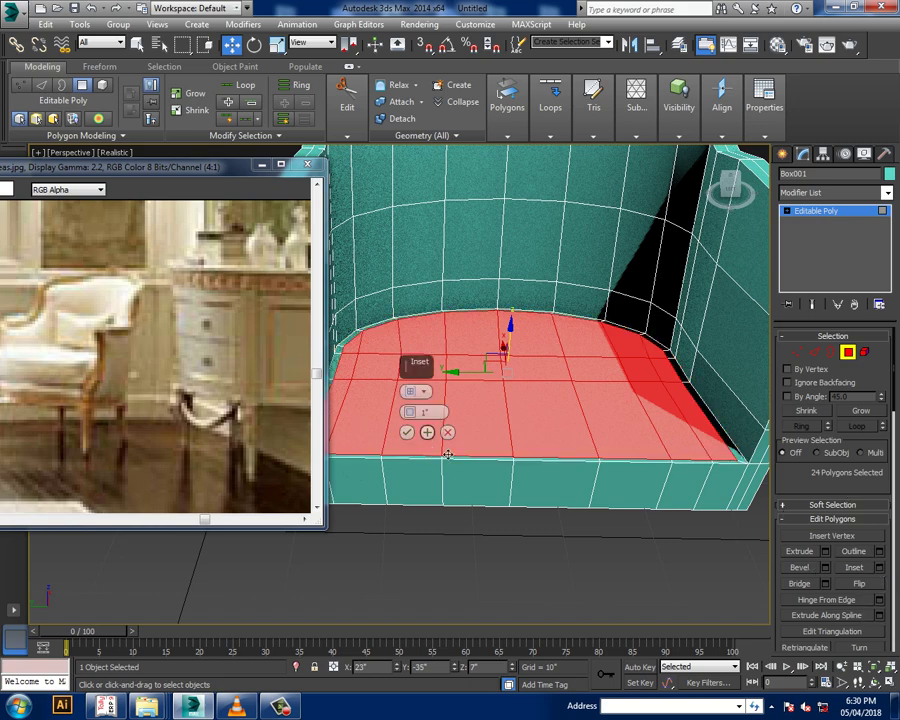
{"action": "left_click", "coordinate": [407, 433]}
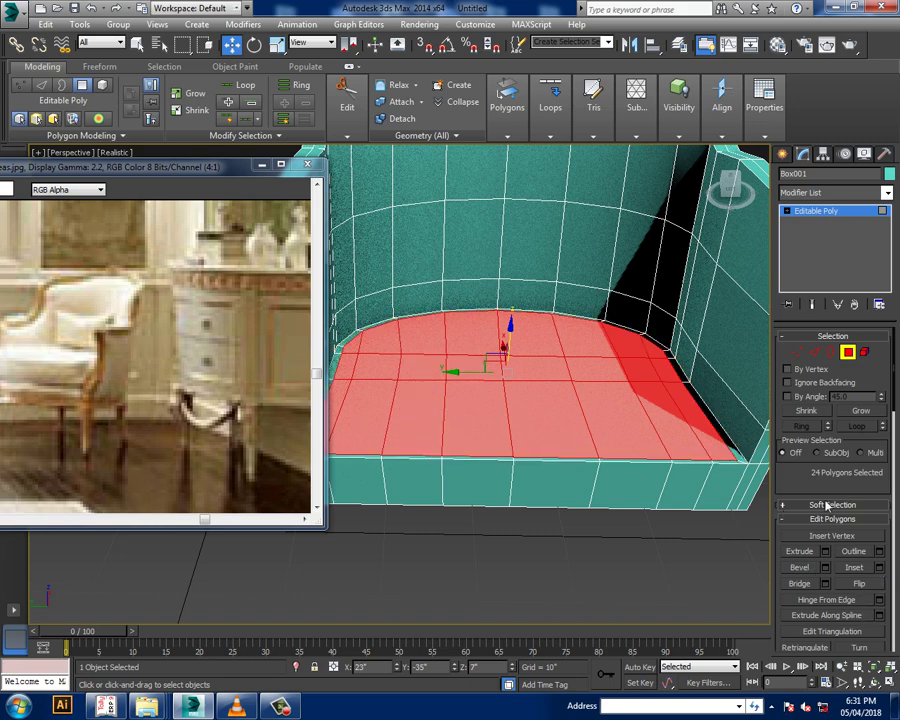
Apply a flat, zero-height Bevel to the seat polygons
{"action": "left_click", "coordinate": [825, 567]}
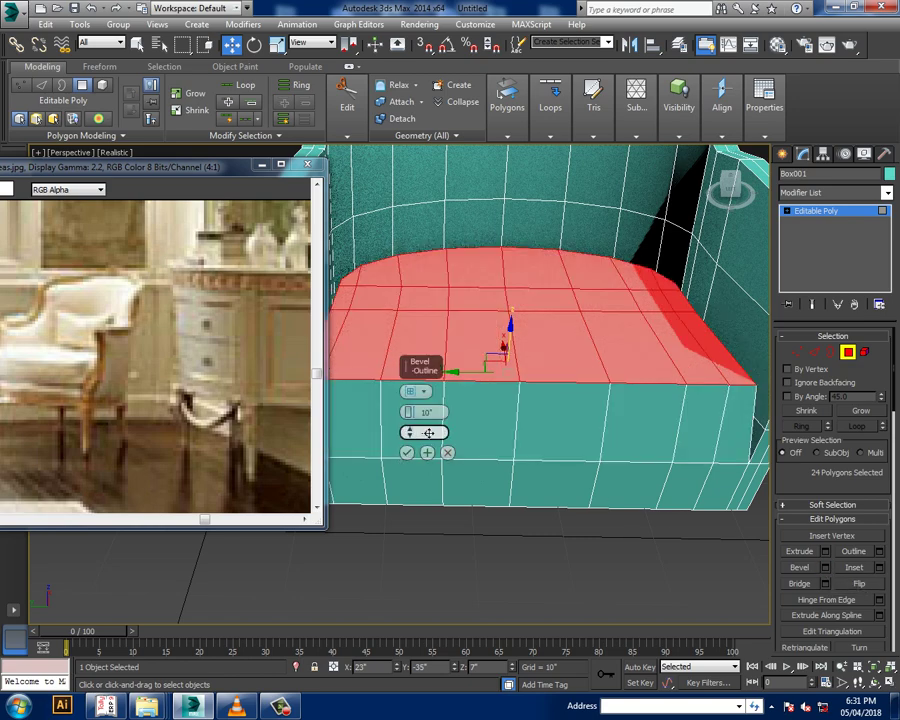
{"action": "left_click_drag", "start_coordinate": [421, 433], "coordinate": [424, 446]}
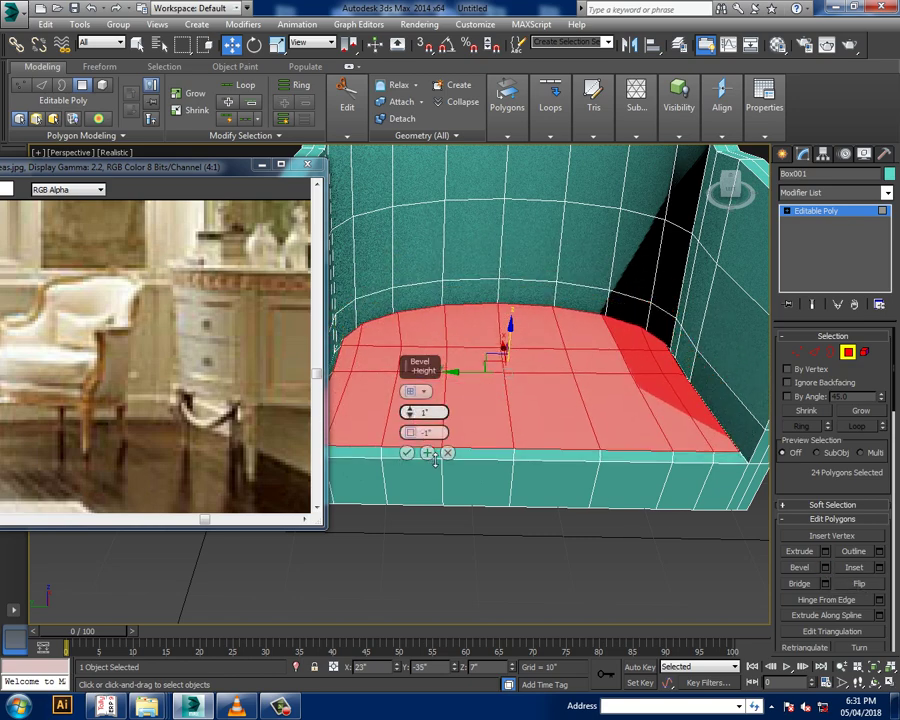
{"action": "left_click", "coordinate": [406, 453]}
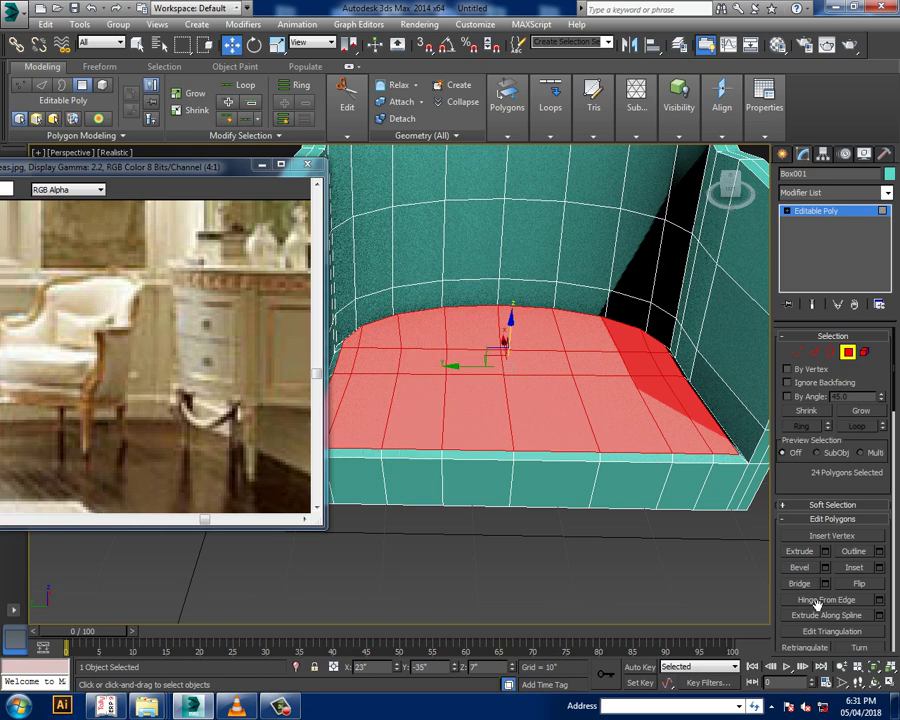
Bevel the seat polygons up about 8" with a -1" outline into a cushion block
{"action": "left_click", "coordinate": [825, 567]}
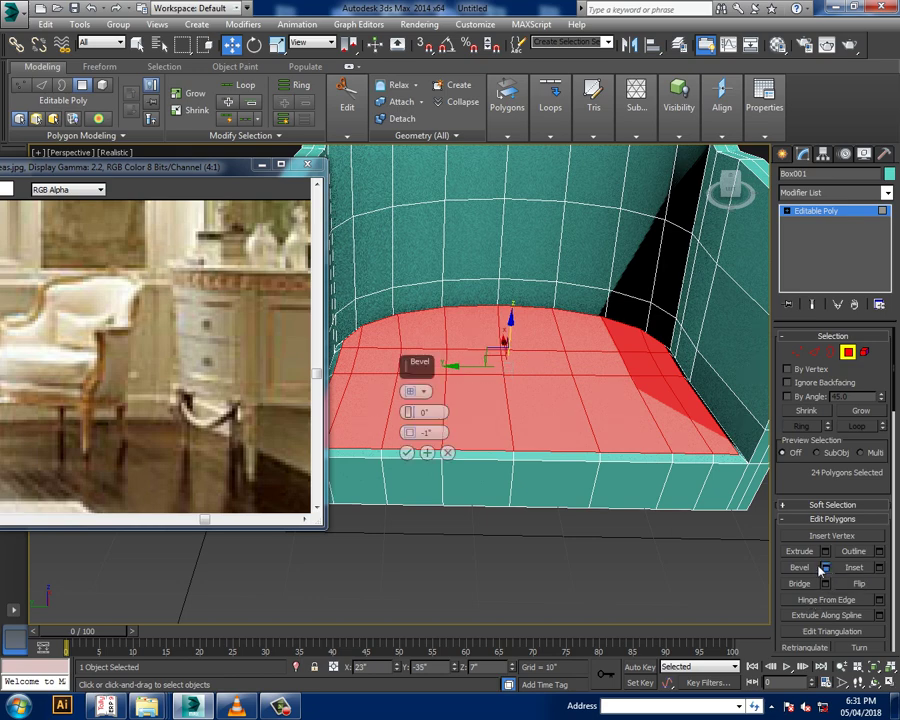
{"action": "left_click_drag", "start_coordinate": [411, 412], "coordinate": [409, 432]}
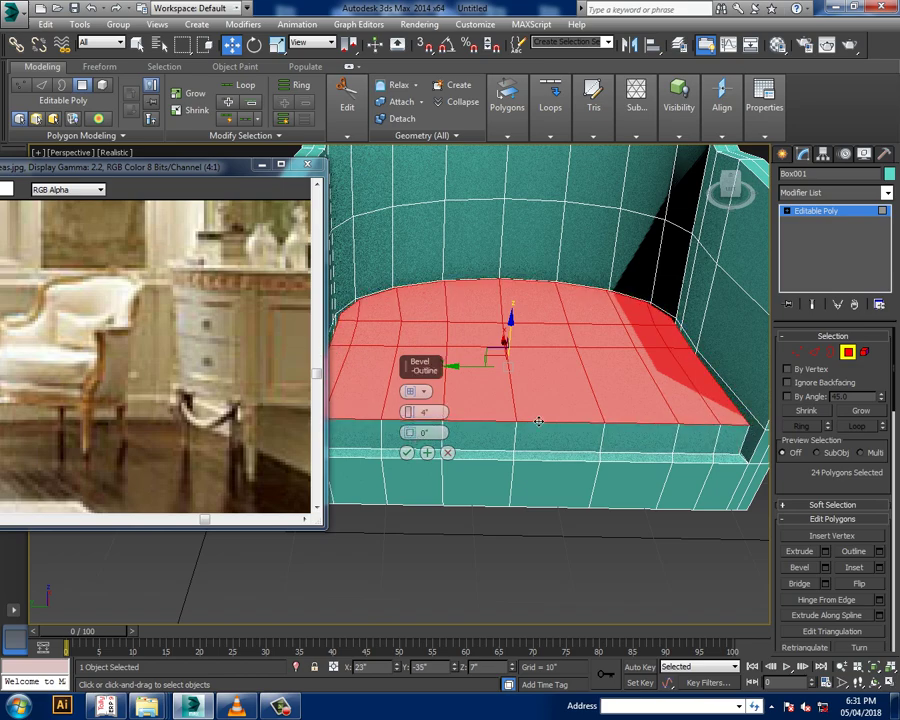
{"action": "middle_click_drag", "start_coordinate": [538, 418], "coordinate": [626, 426], "text": "alt"}
{"action": "scroll", "coordinate": [600, 400], "scroll_direction": "up", "scroll_amount": 3}
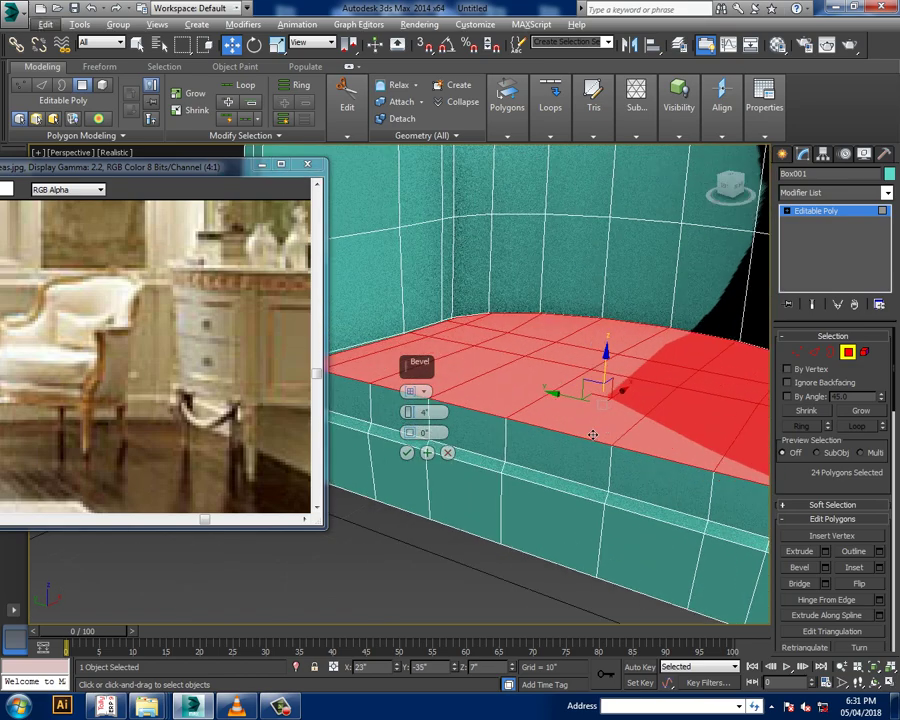
{"action": "left_click_drag", "start_coordinate": [412, 412], "coordinate": [412, 398]}
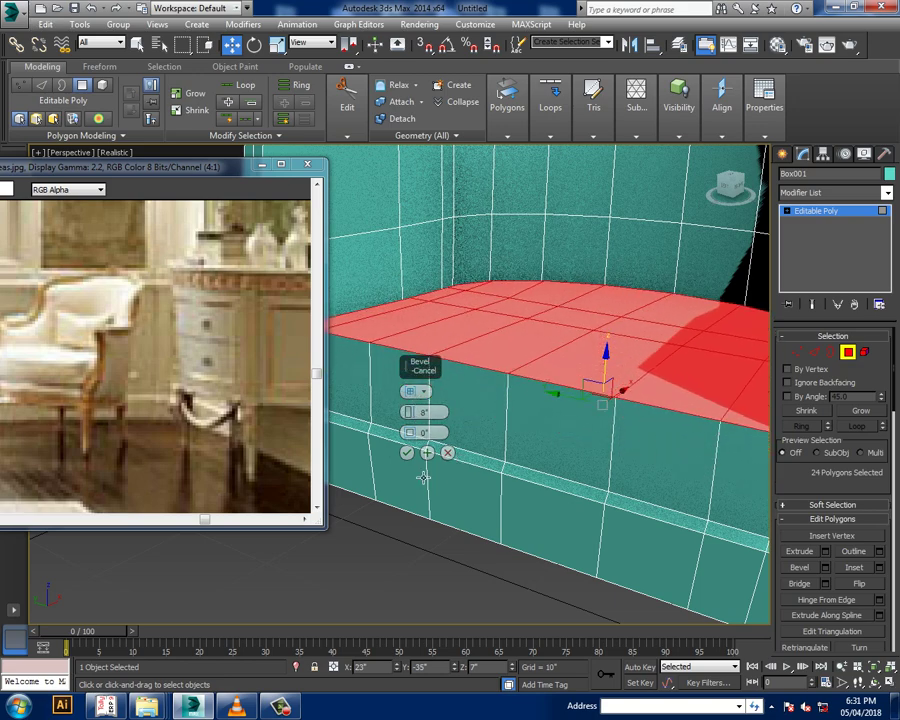
{"action": "left_click", "coordinate": [407, 452]}
{"action": "scroll", "coordinate": [465, 453], "scroll_direction": "down", "scroll_amount": 5}
{"action": "mouse_move", "coordinate": [465, 453]}
{"action": "middle_mouse_down", "text": "alt"}
{"action": "mouse_move", "coordinate": [640, 456]}
{"action": "mouse_move", "coordinate": [595, 458]}
{"action": "mouse_move", "coordinate": [626, 448]}
{"action": "middle_mouse_up", "text": "alt"}
{"action": "scroll", "coordinate": [610, 450], "scroll_direction": "up", "scroll_amount": 2}
{"action": "scroll", "coordinate": [624, 449], "scroll_direction": "up", "scroll_amount": 2}
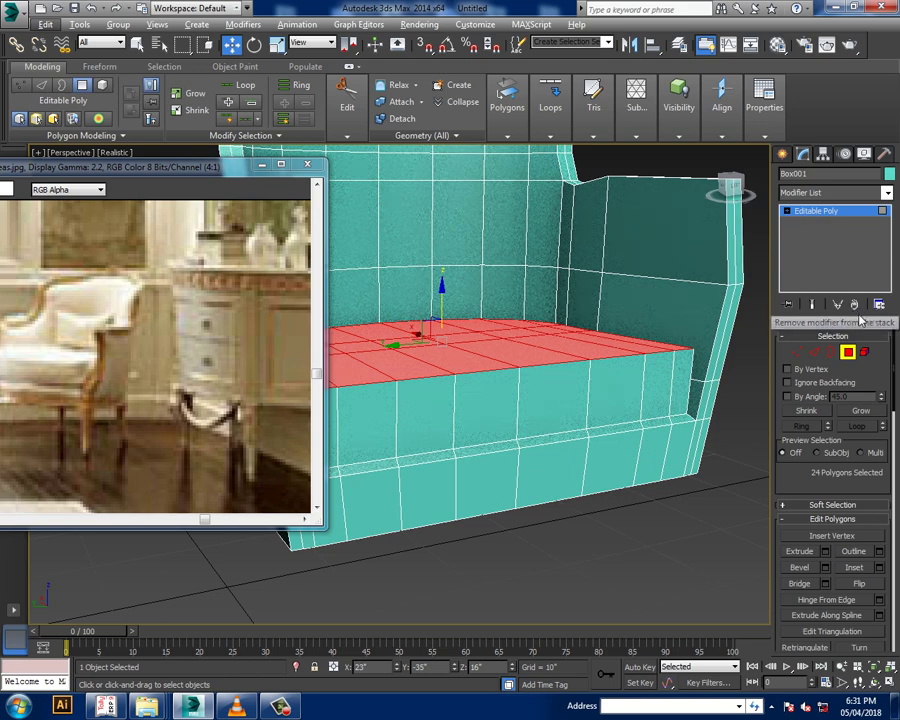
Return Box001 to whole-object level, briefly toggling Swift Loop on and off
{"action": "left_click", "coordinate": [814, 212]}
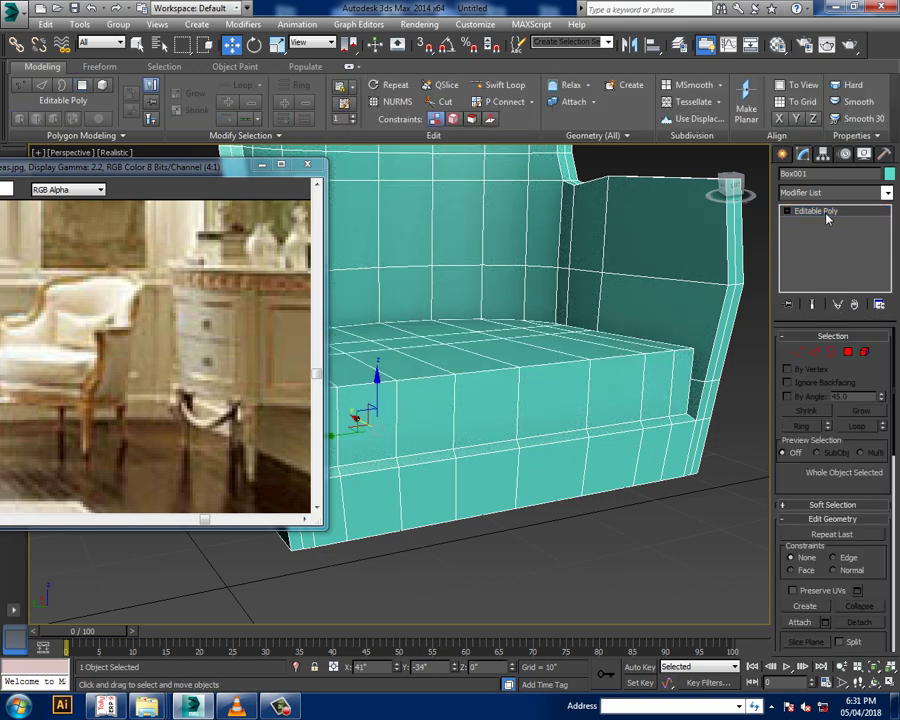
{"action": "left_click", "coordinate": [500, 84]}
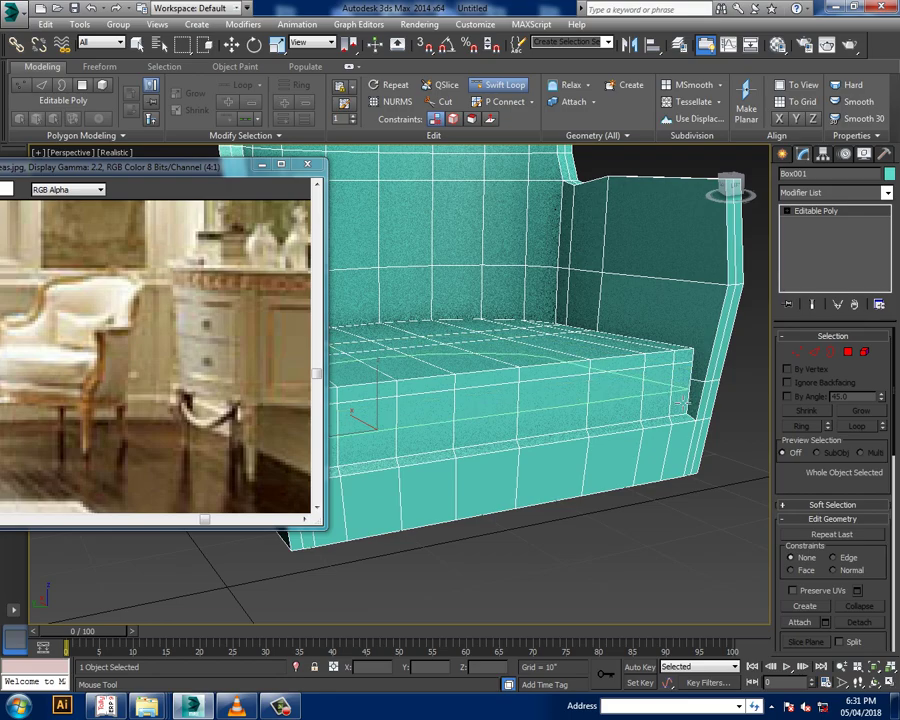
{"action": "key", "text": "w"}
{"action": "mouse_move", "coordinate": [670, 400]}
{"action": "middle_mouse_down", "text": "alt"}
{"action": "mouse_move", "coordinate": [711, 413]}
{"action": "mouse_move", "coordinate": [651, 427]}
{"action": "mouse_move", "coordinate": [663, 404]}
{"action": "mouse_move", "coordinate": [625, 408]}
{"action": "mouse_move", "coordinate": [586, 375]}
{"action": "mouse_move", "coordinate": [560, 380]}
{"action": "middle_mouse_up", "text": "alt"}
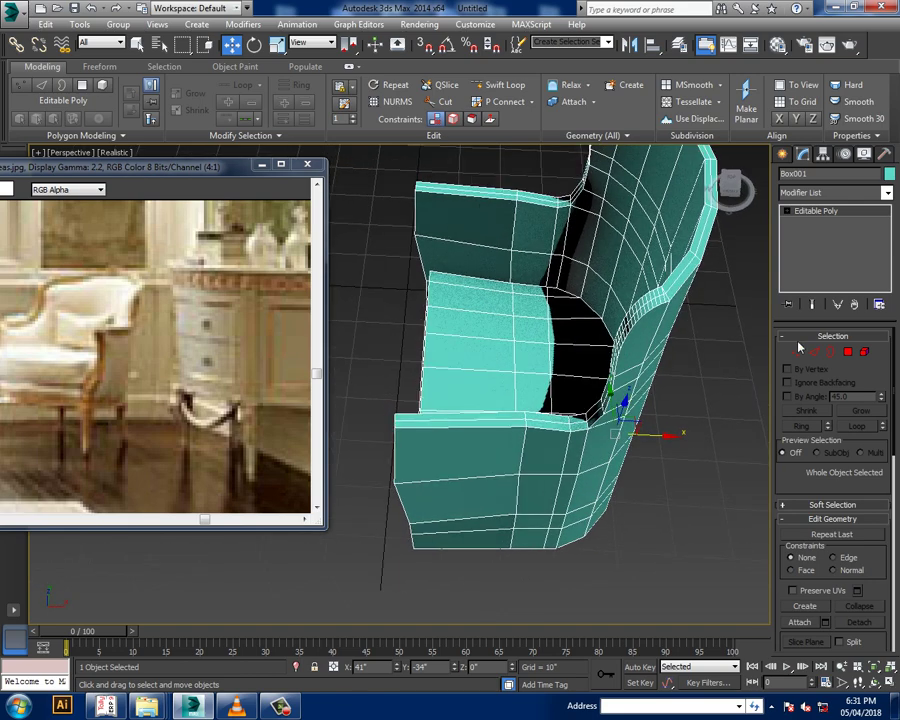
Toggle Swift Loop again, cancel it, and orbit from top-right to front-left of the chair
{"action": "left_click", "coordinate": [505, 84]}
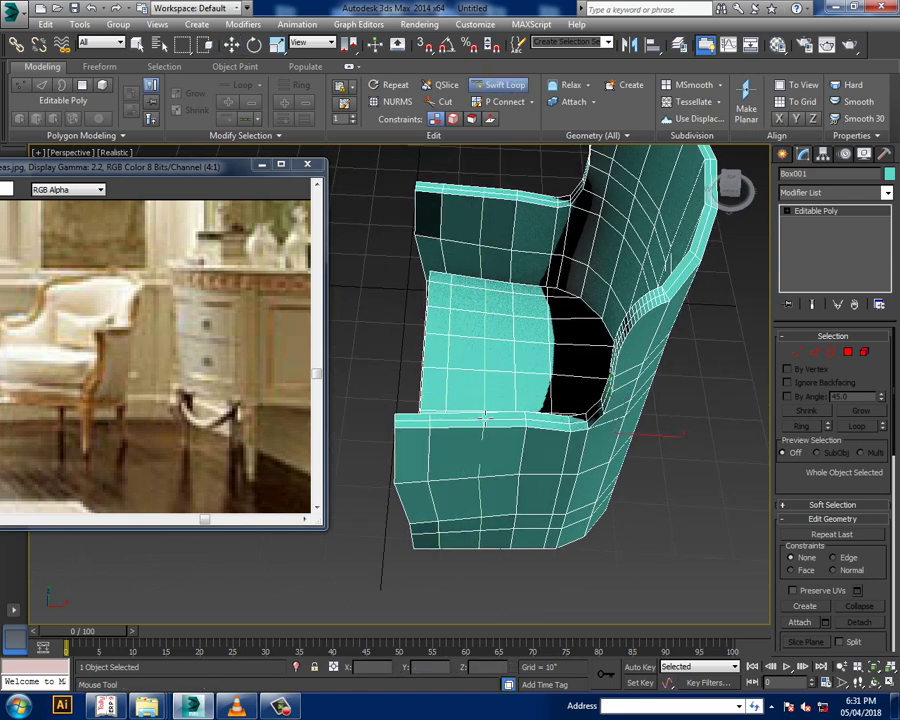
{"action": "right_click", "coordinate": [451, 401]}
{"action": "mouse_move", "coordinate": [451, 401]}
{"action": "middle_mouse_down", "text": "alt"}
{"action": "mouse_move", "coordinate": [494, 400]}
{"action": "mouse_move", "coordinate": [510, 372]}
{"action": "mouse_move", "coordinate": [578, 362]}
{"action": "mouse_move", "coordinate": [611, 343]}
{"action": "mouse_move", "coordinate": [603, 350]}
{"action": "mouse_move", "coordinate": [615, 388]}
{"action": "mouse_move", "coordinate": [637, 381]}
{"action": "mouse_move", "coordinate": [645, 403]}
{"action": "mouse_move", "coordinate": [707, 388]}
{"action": "mouse_move", "coordinate": [695, 364]}
{"action": "mouse_move", "coordinate": [653, 374]}
{"action": "mouse_move", "coordinate": [636, 343]}
{"action": "mouse_move", "coordinate": [580, 370]}
{"action": "mouse_move", "coordinate": [699, 359]}
{"action": "mouse_move", "coordinate": [647, 343]}
{"action": "middle_mouse_up", "text": "alt"}
{"action": "scroll", "coordinate": [580, 370], "scroll_direction": "down", "scroll_amount": 3}
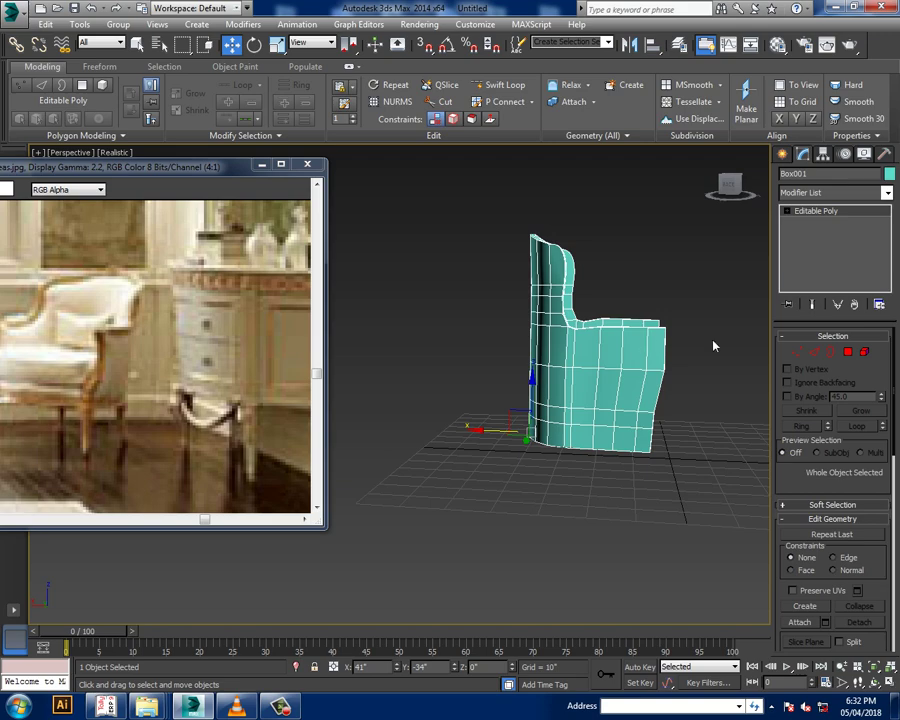
Select the upper back vertices, then exit vertex level and face the chair front
{"action": "key", "text": "1"}
{"action": "left_click_drag", "start_coordinate": [730, 349], "coordinate": [730, 349]}
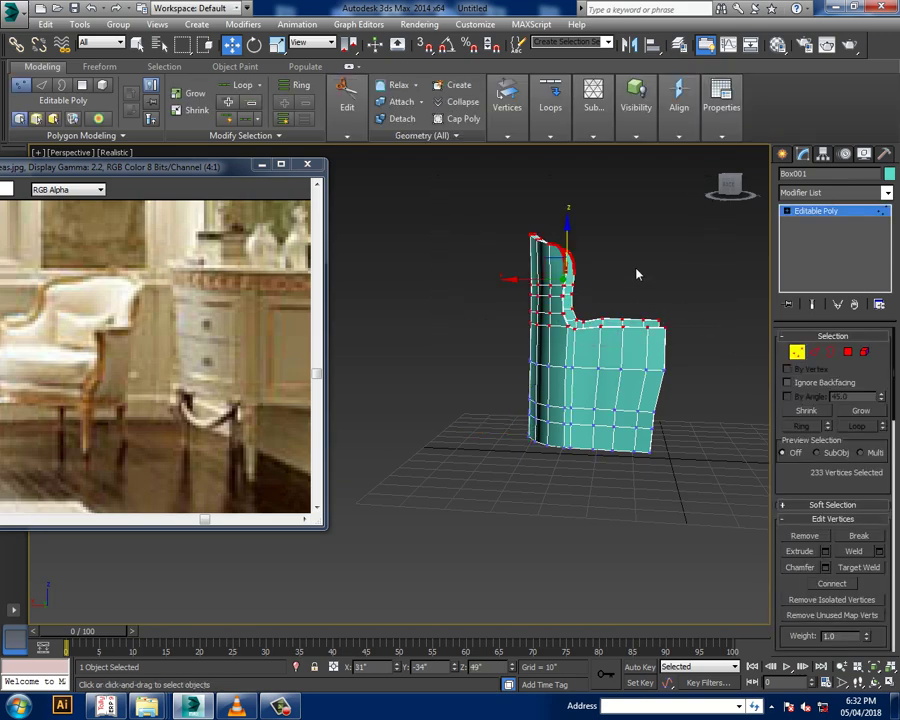
{"action": "mouse_move", "coordinate": [585, 265]}
{"action": "middle_mouse_down", "text": "alt"}
{"action": "mouse_move", "coordinate": [599, 316]}
{"action": "mouse_move", "coordinate": [549, 362]}
{"action": "mouse_move", "coordinate": [565, 374]}
{"action": "mouse_move", "coordinate": [820, 372]}
{"action": "middle_mouse_up", "text": "alt"}
{"action": "left_click", "coordinate": [826, 219]}
{"action": "key", "text": "r"}
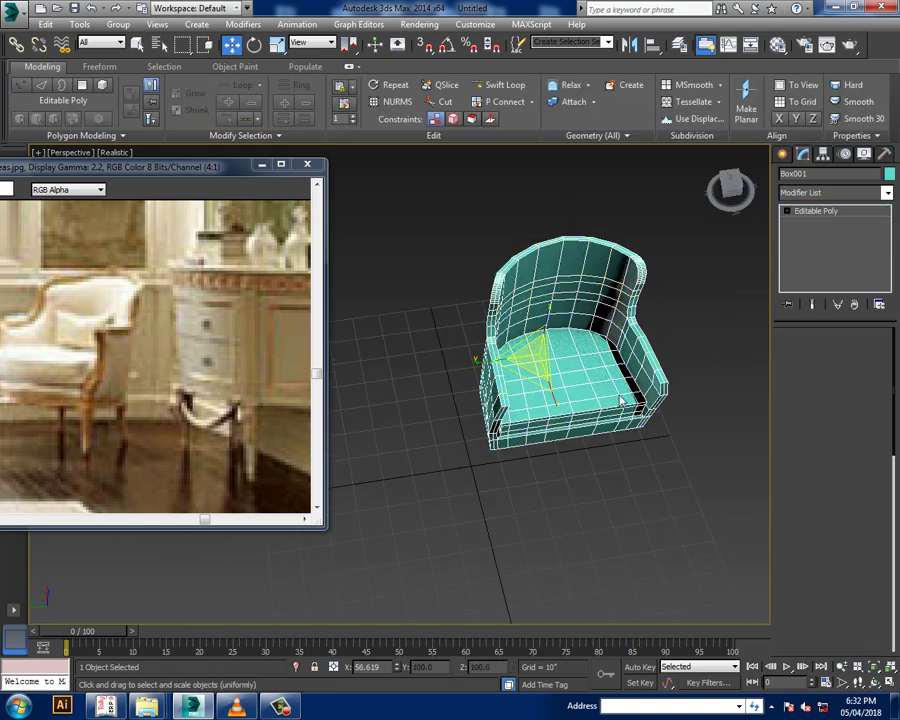
{"action": "mouse_move", "coordinate": [496, 379]}
{"action": "middle_mouse_down", "text": "alt"}
{"action": "mouse_move", "coordinate": [470, 372]}
{"action": "mouse_move", "coordinate": [621, 368]}
{"action": "mouse_move", "coordinate": [635, 346]}
{"action": "mouse_move", "coordinate": [607, 382]}
{"action": "mouse_move", "coordinate": [579, 381]}
{"action": "mouse_move", "coordinate": [612, 376]}
{"action": "middle_mouse_up", "text": "alt"}
{"action": "mouse_move", "coordinate": [597, 362]}
{"action": "middle_mouse_down", "text": "alt"}
{"action": "mouse_move", "coordinate": [585, 396]}
{"action": "mouse_move", "coordinate": [592, 400]}
{"action": "mouse_move", "coordinate": [598, 385]}
{"action": "middle_mouse_up", "text": "alt"}
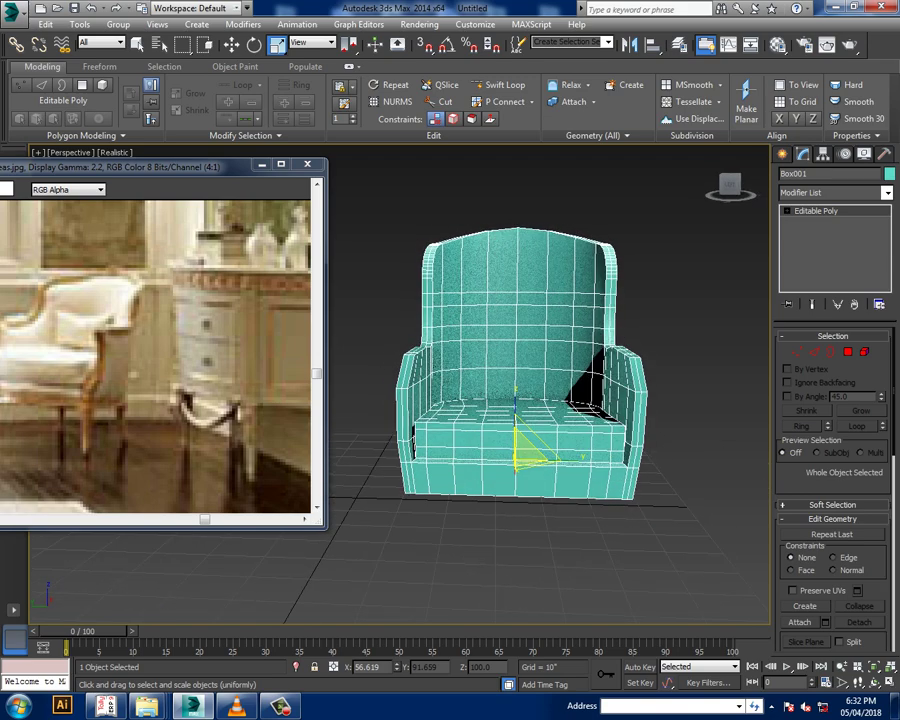
Apply a TurboSmooth modifier to the chair and preview the smoothed result
{"action": "key", "text": "1"}
{"action": "left_click", "coordinate": [886, 193]}
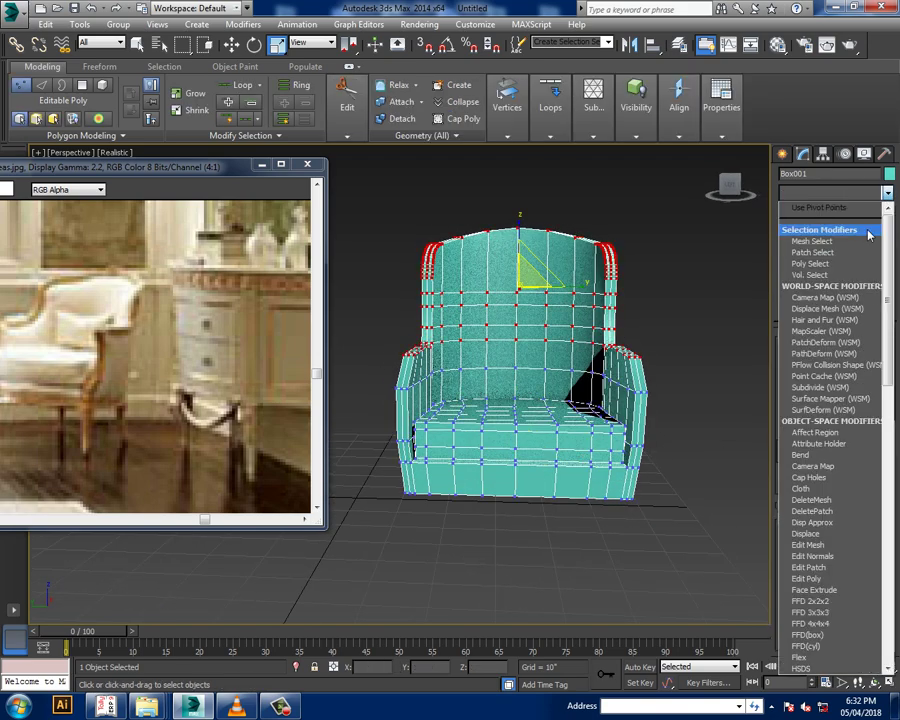
{"action": "key", "text": "t"}
{"action": "left_click", "coordinate": [829, 489]}
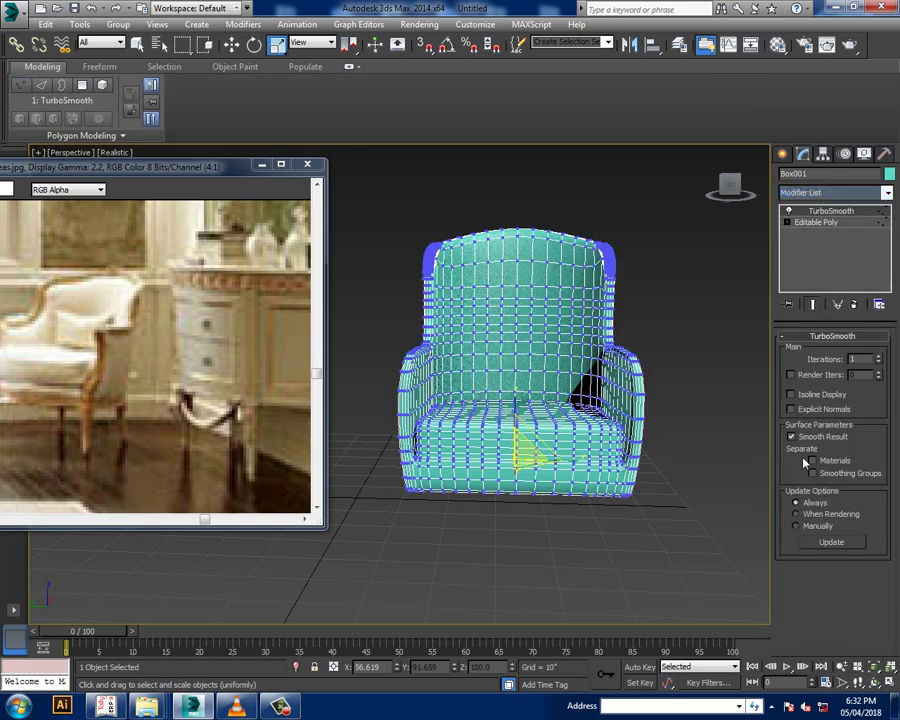
{"action": "left_click", "coordinate": [699, 311]}
{"action": "scroll", "coordinate": [607, 378], "scroll_direction": "up", "scroll_amount": 3}
{"action": "scroll", "coordinate": [607, 378], "scroll_direction": "down", "scroll_amount": 3}
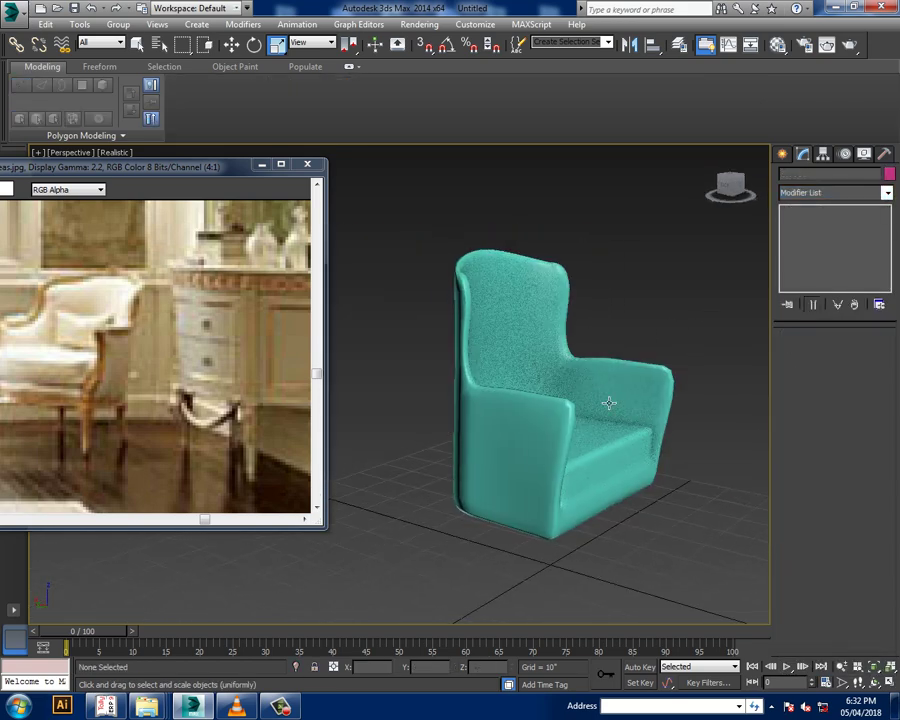
{"action": "left_click", "coordinate": [577, 400]}
{"action": "mouse_move", "coordinate": [577, 400]}
{"action": "middle_mouse_down", "text": "alt"}
{"action": "mouse_move", "coordinate": [572, 432]}
{"action": "mouse_move", "coordinate": [560, 430]}
{"action": "middle_mouse_up", "text": "alt"}
Go back to the Editable Poly at vertex level, viewed nearly front-on
{"action": "left_click", "coordinate": [816, 222]}
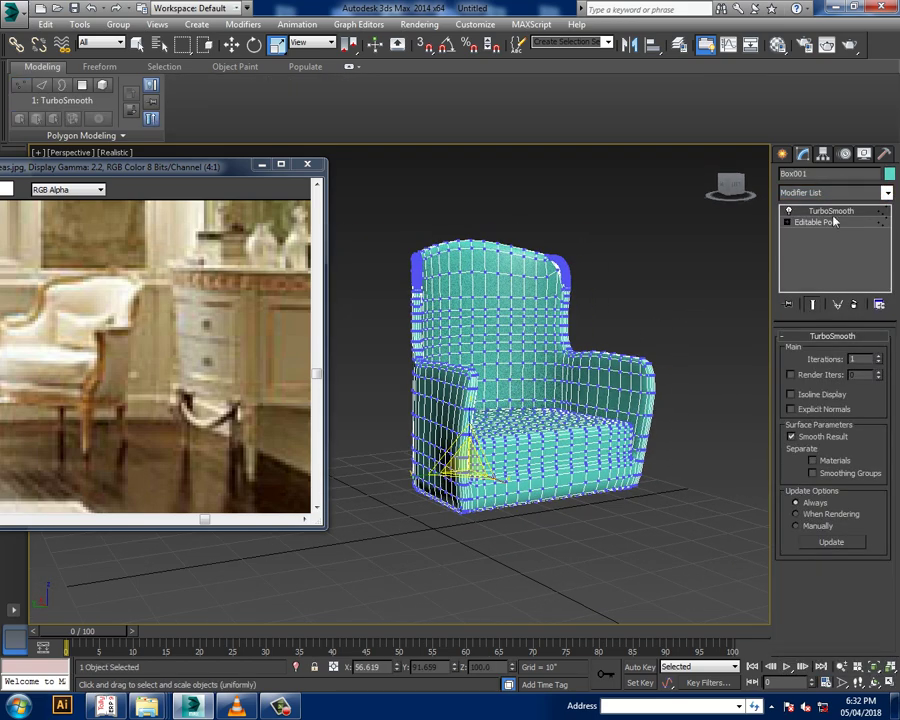
{"action": "key", "text": "1"}
{"action": "middle_click_drag", "start_coordinate": [580, 373], "coordinate": [582, 352], "text": "alt"}
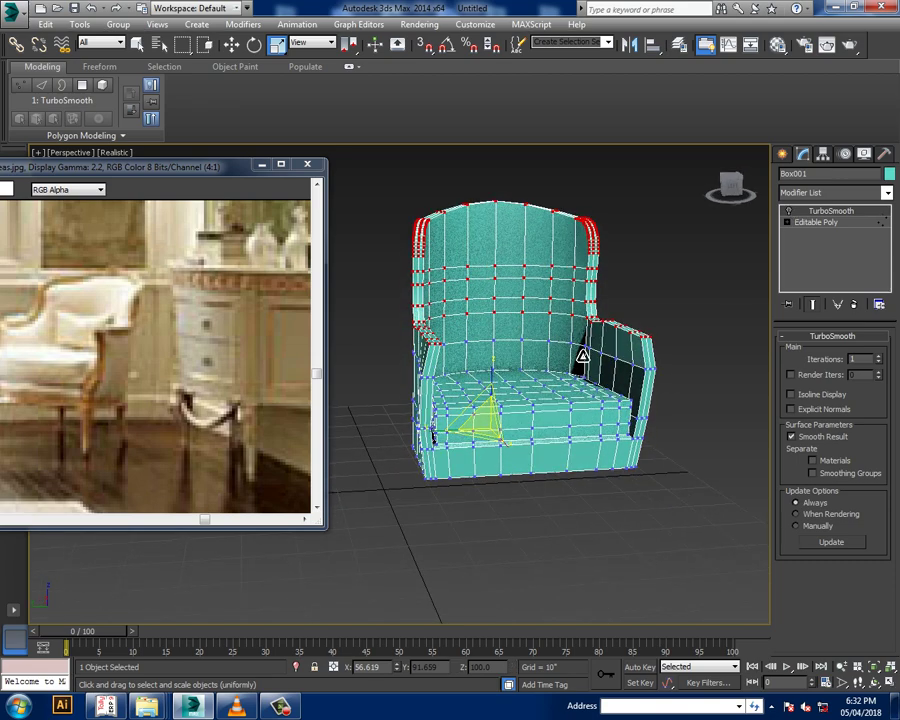
{"action": "middle_click_drag", "start_coordinate": [510, 406], "coordinate": [590, 310], "text": "alt"}
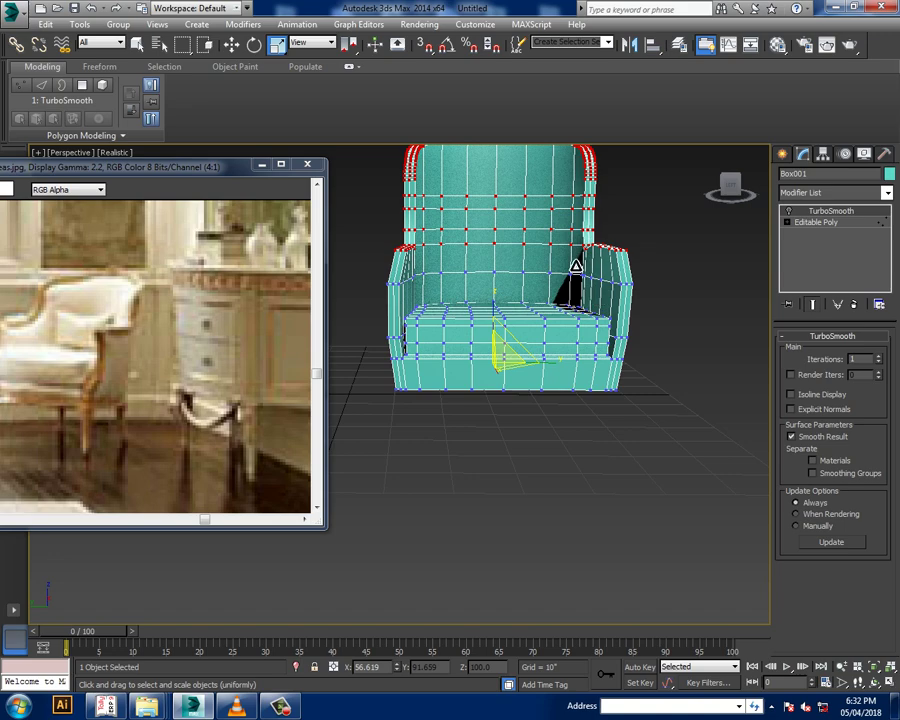
{"action": "mouse_move", "coordinate": [590, 308]}
{"action": "middle_mouse_down", "text": "alt"}
{"action": "mouse_move", "coordinate": [613, 390]}
{"action": "mouse_move", "coordinate": [588, 336]}
{"action": "mouse_move", "coordinate": [594, 387]}
{"action": "middle_mouse_up", "text": "alt"}
{"action": "scroll", "coordinate": [602, 344], "scroll_direction": "up", "scroll_amount": 5}
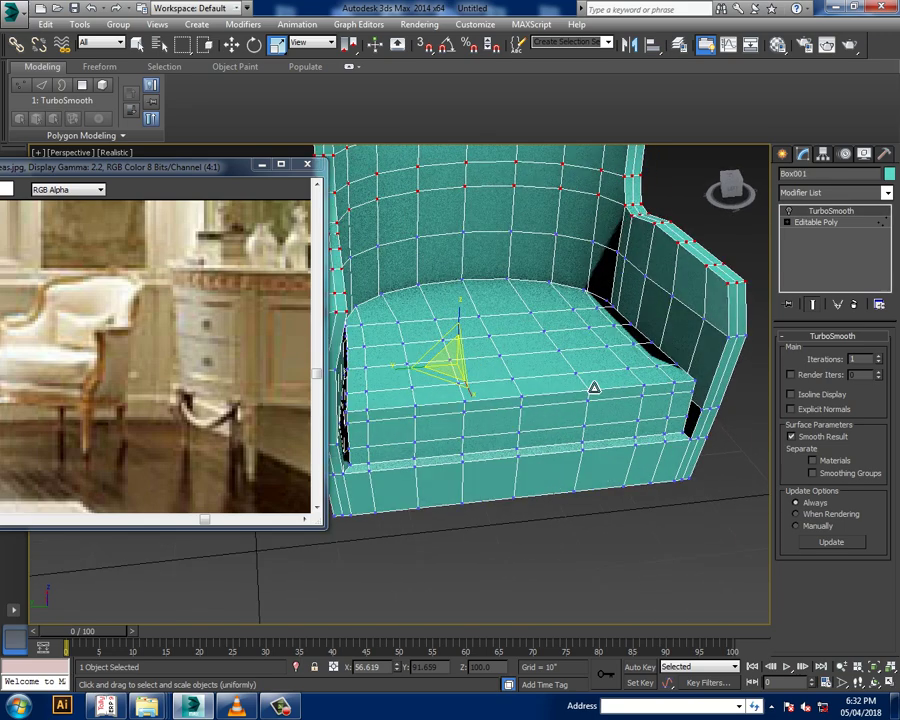
Maximize the Left viewport to show the chair side-on in wireframe
{"action": "key", "text": "alt+w"}
{"action": "left_click", "coordinate": [572, 320]}
{"action": "key", "text": "alt+w"}
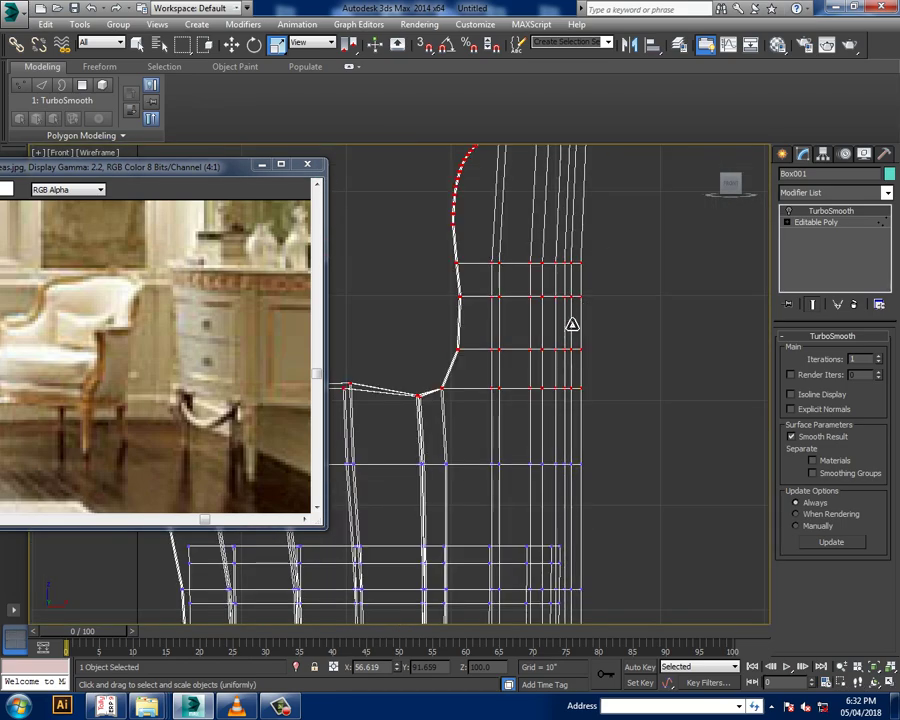
{"action": "key", "text": "alt+w"}
{"action": "left_click", "coordinate": [350, 570]}
{"action": "key", "text": "alt+w"}
{"action": "scroll", "coordinate": [482, 516], "scroll_direction": "down", "scroll_amount": 3}
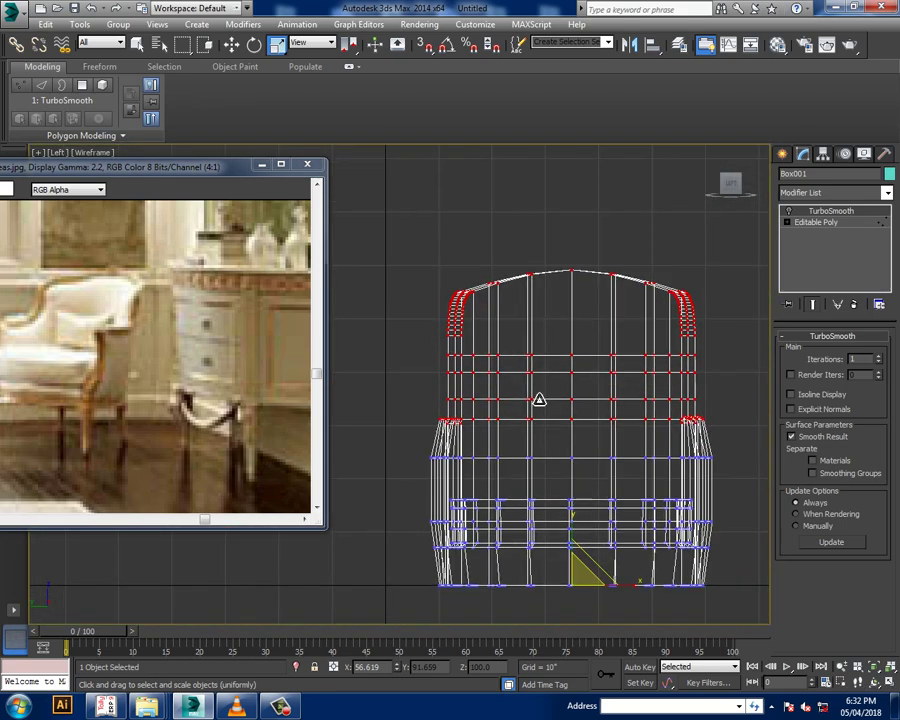
{"action": "scroll", "coordinate": [530, 390], "scroll_direction": "down", "scroll_amount": 3}
{"action": "scroll", "coordinate": [522, 364], "scroll_direction": "up", "scroll_amount": 2}
Draw a three-point curved Line spline down from the chair's lower front corner
{"action": "left_click", "coordinate": [785, 155]}
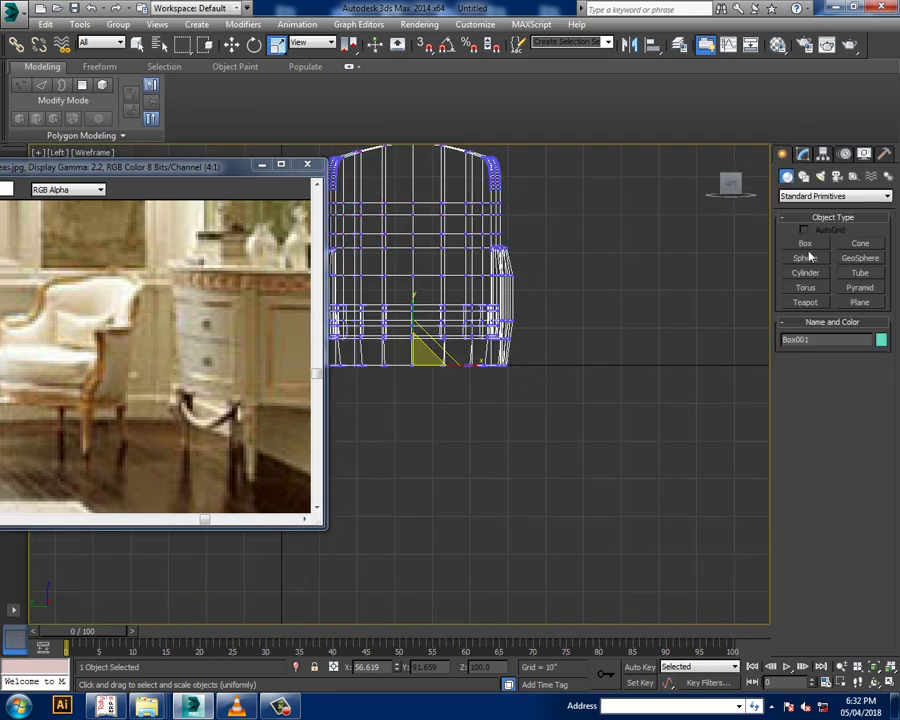
{"action": "left_click", "coordinate": [803, 175]}
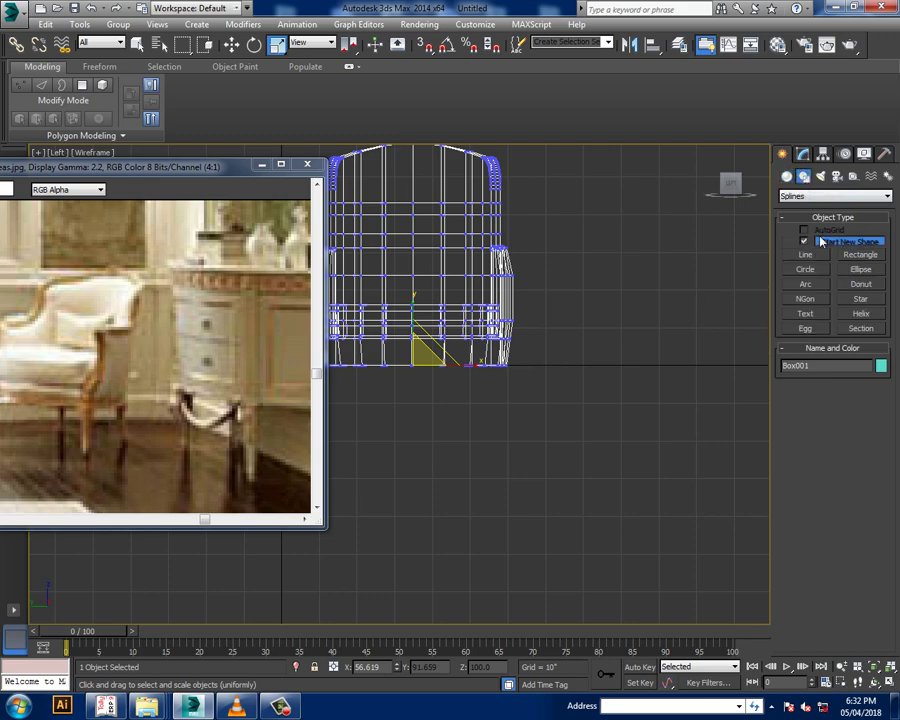
{"action": "left_click", "coordinate": [805, 254]}
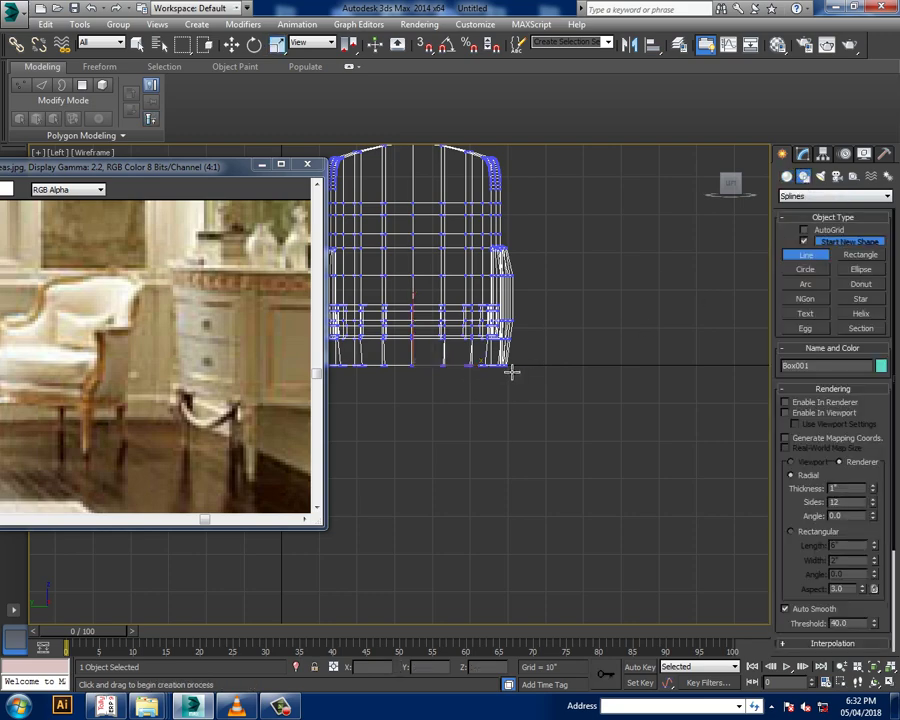
{"action": "left_click", "coordinate": [501, 362]}
{"action": "left_click", "coordinate": [512, 428]}
{"action": "left_click", "coordinate": [536, 491]}
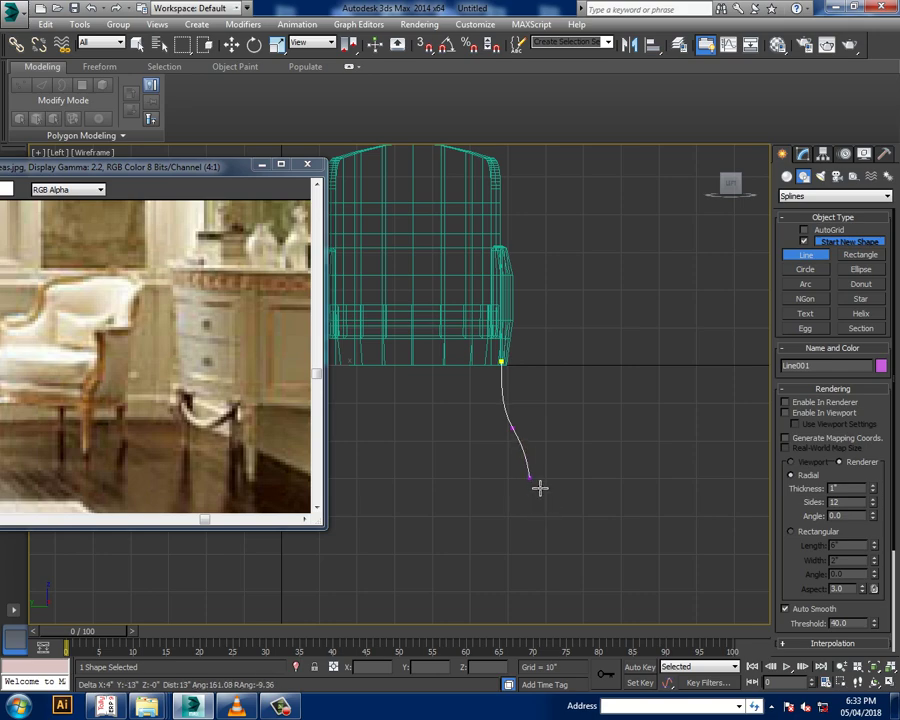
{"action": "right_click", "coordinate": [537, 493]}
Maximize the Perspective view and orbit around the new spline and chair base
{"action": "key", "text": "alt+w"}
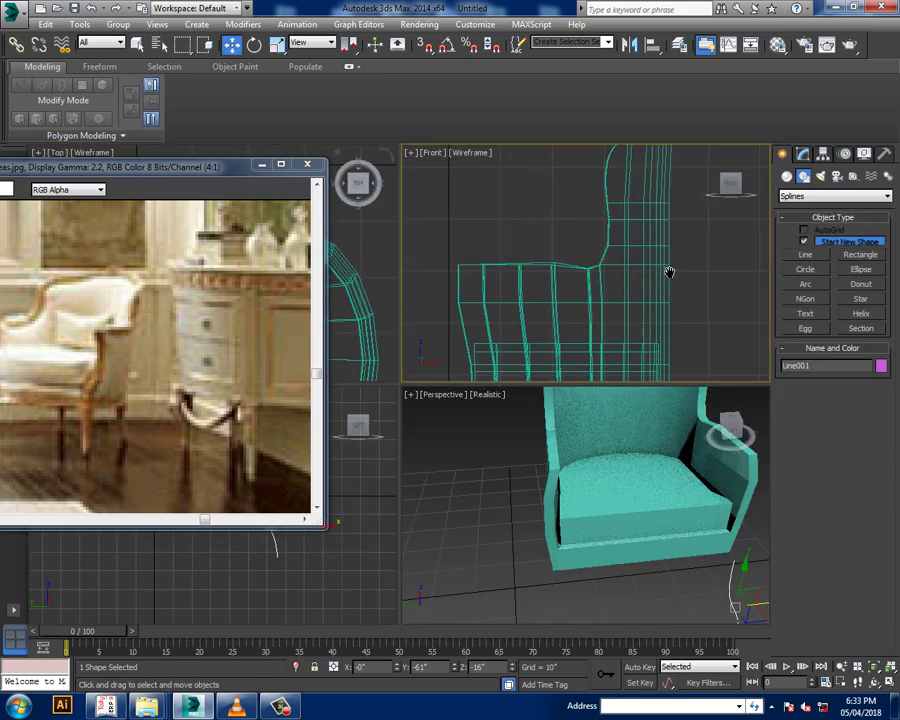
{"action": "key", "text": "alt+w"}
{"action": "key", "text": "alt+w"}
{"action": "middle_click_drag", "start_coordinate": [655, 436], "coordinate": [642, 454], "text": "alt"}
{"action": "key", "text": "alt+w"}
{"action": "key", "text": "z"}
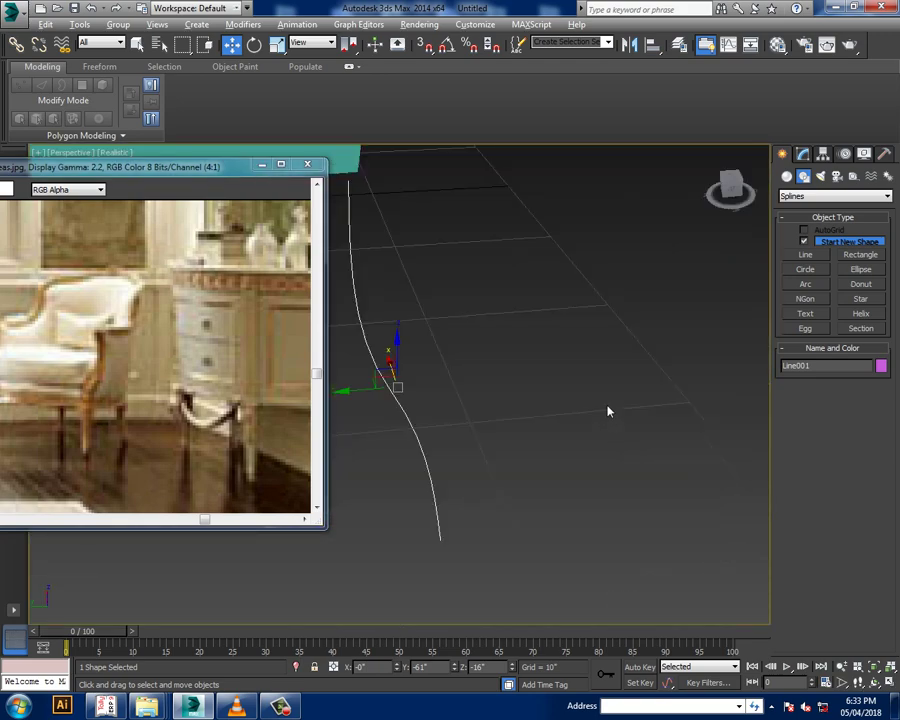
{"action": "scroll", "coordinate": [595, 411], "scroll_direction": "down", "scroll_amount": 5}
{"action": "scroll", "coordinate": [590, 410], "scroll_direction": "up", "scroll_amount": 3}
{"action": "scroll", "coordinate": [592, 408], "scroll_direction": "up", "scroll_amount": 2}
{"action": "scroll", "coordinate": [590, 430], "scroll_direction": "up", "scroll_amount": 2}
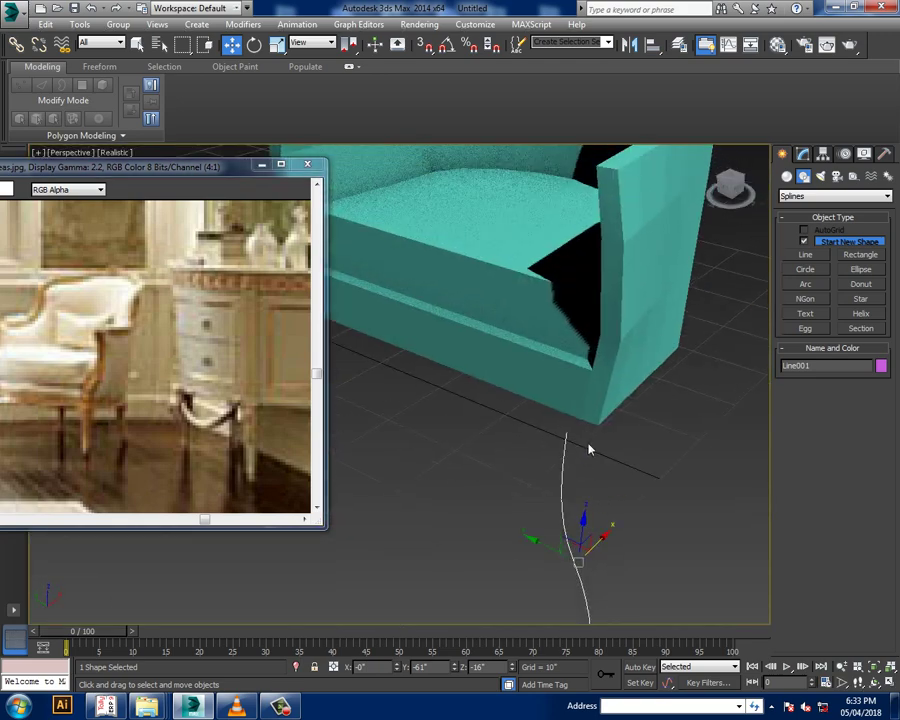
{"action": "mouse_move", "coordinate": [588, 450]}
{"action": "middle_mouse_down", "text": "alt"}
{"action": "mouse_move", "coordinate": [639, 332]}
{"action": "mouse_move", "coordinate": [589, 320]}
{"action": "mouse_move", "coordinate": [641, 410]}
{"action": "mouse_move", "coordinate": [609, 378]}
{"action": "mouse_move", "coordinate": [543, 426]}
{"action": "mouse_move", "coordinate": [591, 402]}
{"action": "mouse_move", "coordinate": [550, 390]}
{"action": "mouse_move", "coordinate": [590, 390]}
{"action": "middle_mouse_up", "text": "alt"}
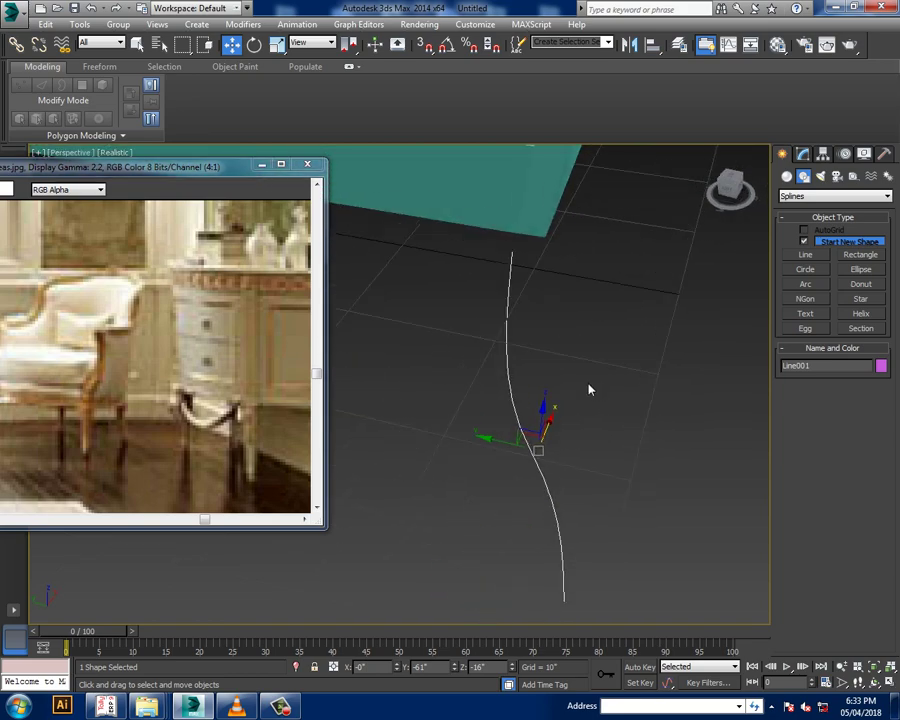
Render the spline in the viewport as a rectangular section about 5" × 4"
{"action": "left_click", "coordinate": [803, 153]}
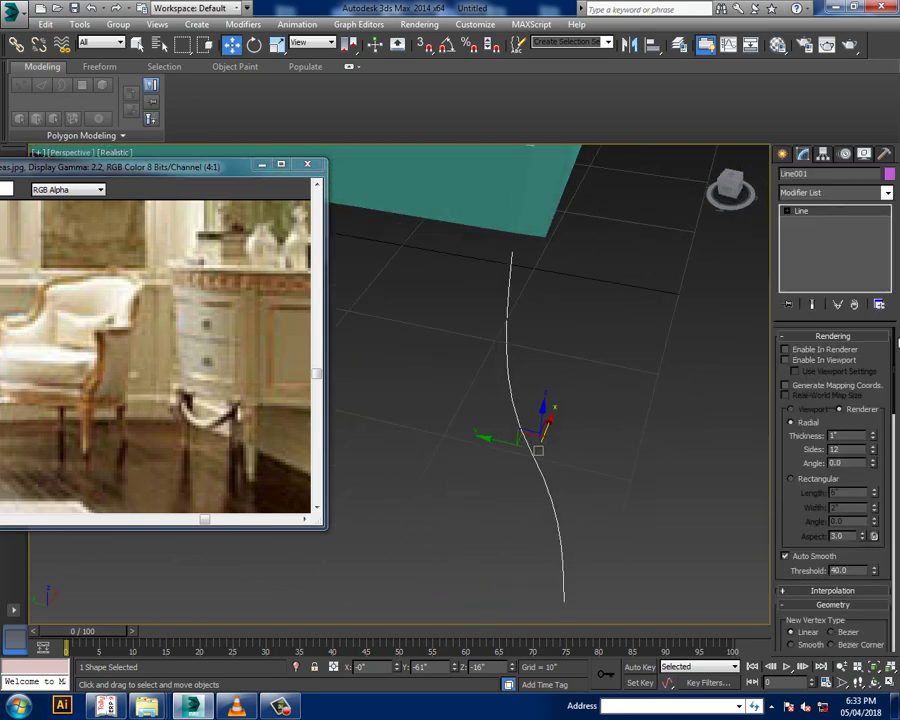
{"action": "left_click", "coordinate": [807, 479]}
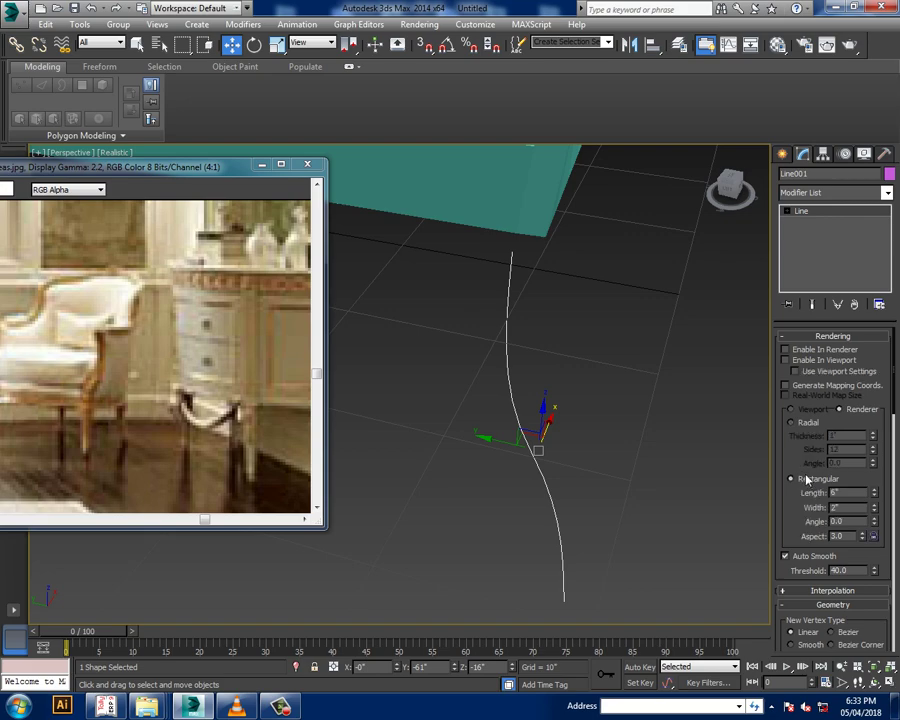
{"action": "left_click", "coordinate": [803, 363]}
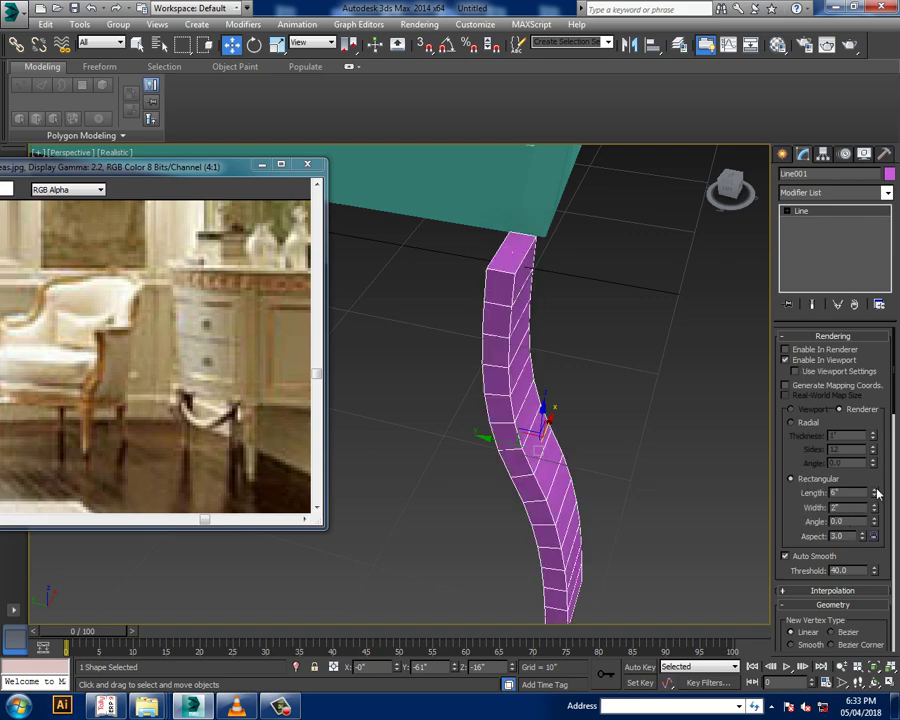
{"action": "left_click_drag", "start_coordinate": [877, 492], "coordinate": [871, 440]}
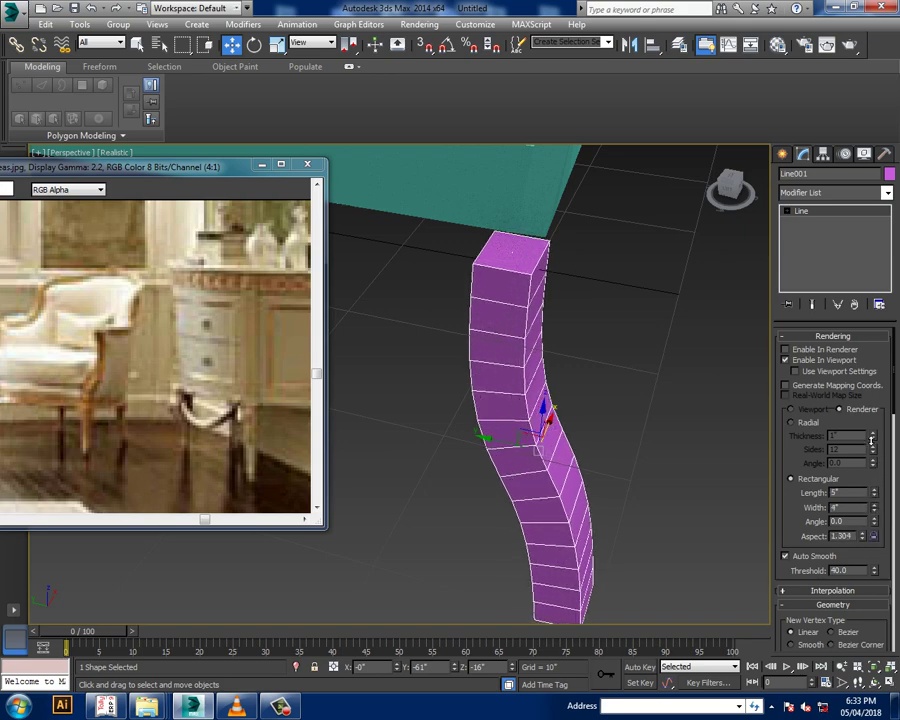
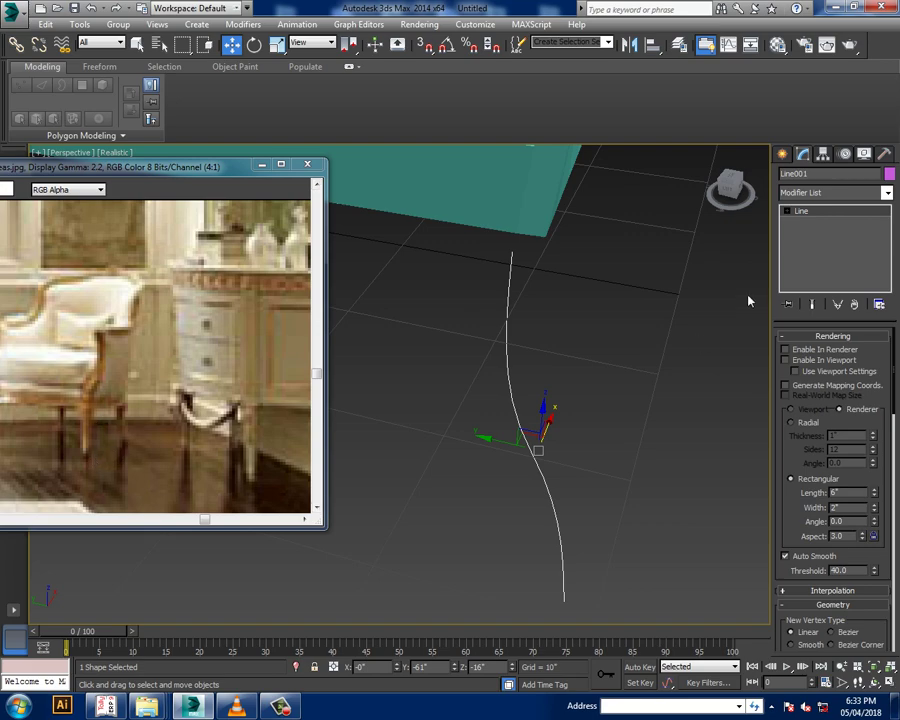
Draw a small circle spline beside the curved leg path
{"action": "left_click", "coordinate": [784, 155]}
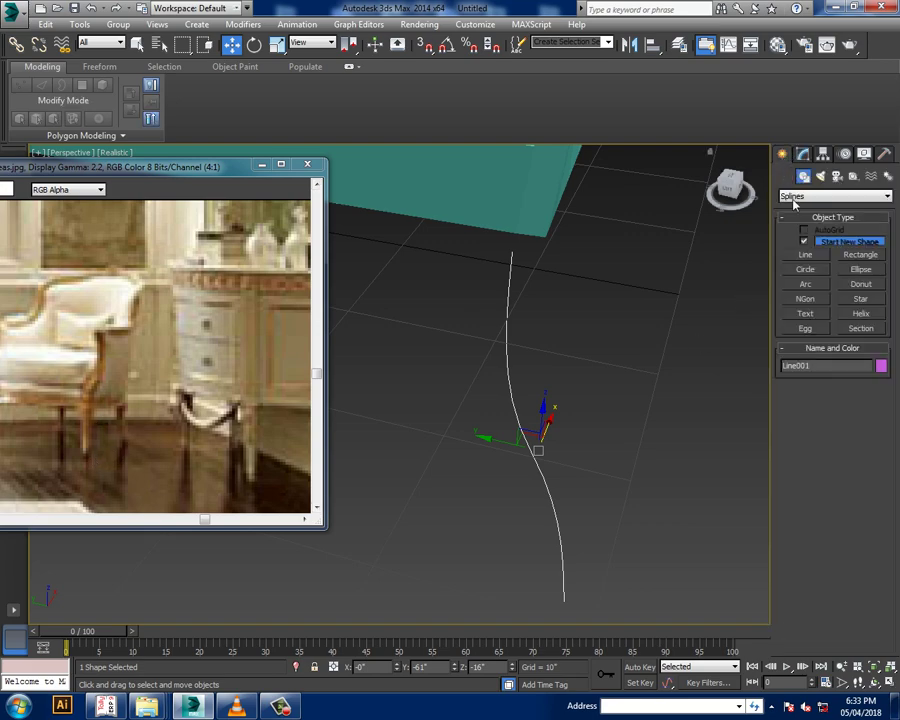
{"action": "left_click", "coordinate": [806, 269]}
{"action": "left_click_drag", "start_coordinate": [642, 527], "coordinate": [678, 555]}
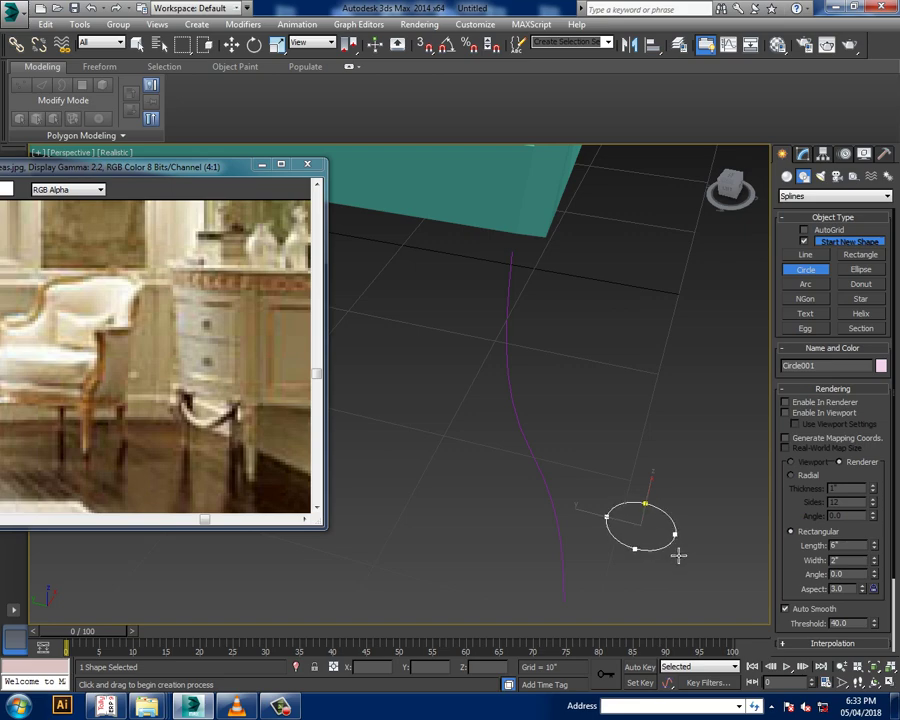
{"action": "key", "text": "w"}
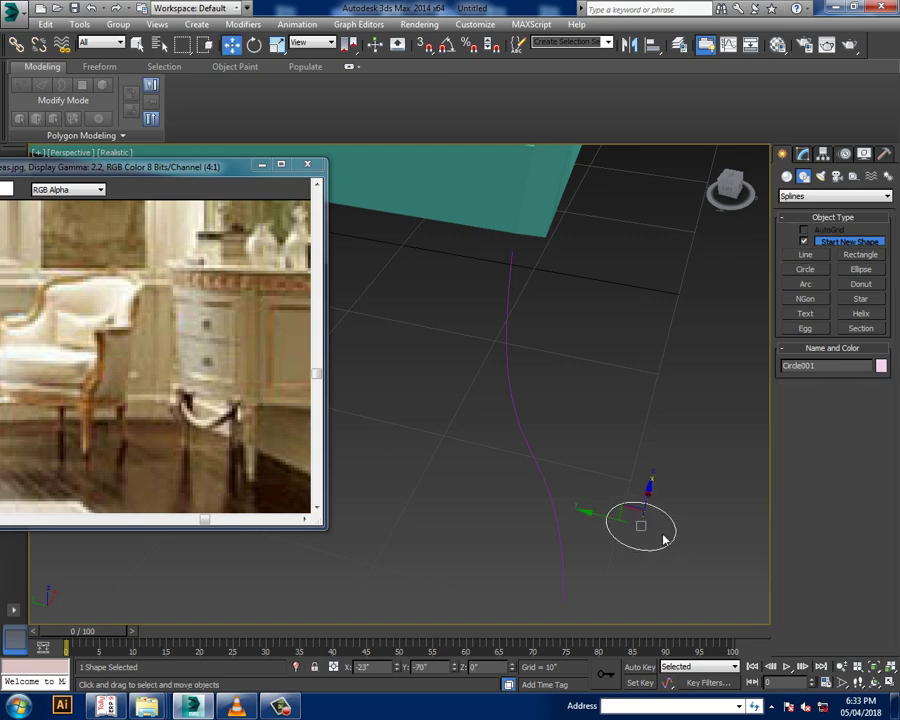
Loft the circle along Line001 as a trial round tube, then undo it
{"action": "left_click", "coordinate": [531, 447]}
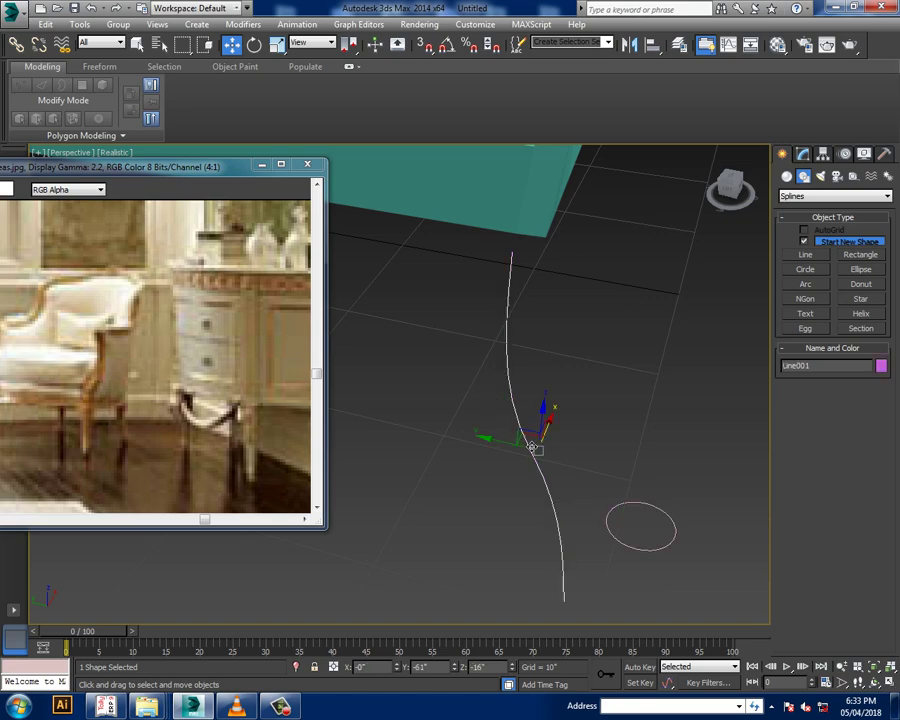
{"action": "left_click", "coordinate": [786, 176]}
{"action": "left_click", "coordinate": [833, 196]}
{"action": "left_click", "coordinate": [815, 224]}
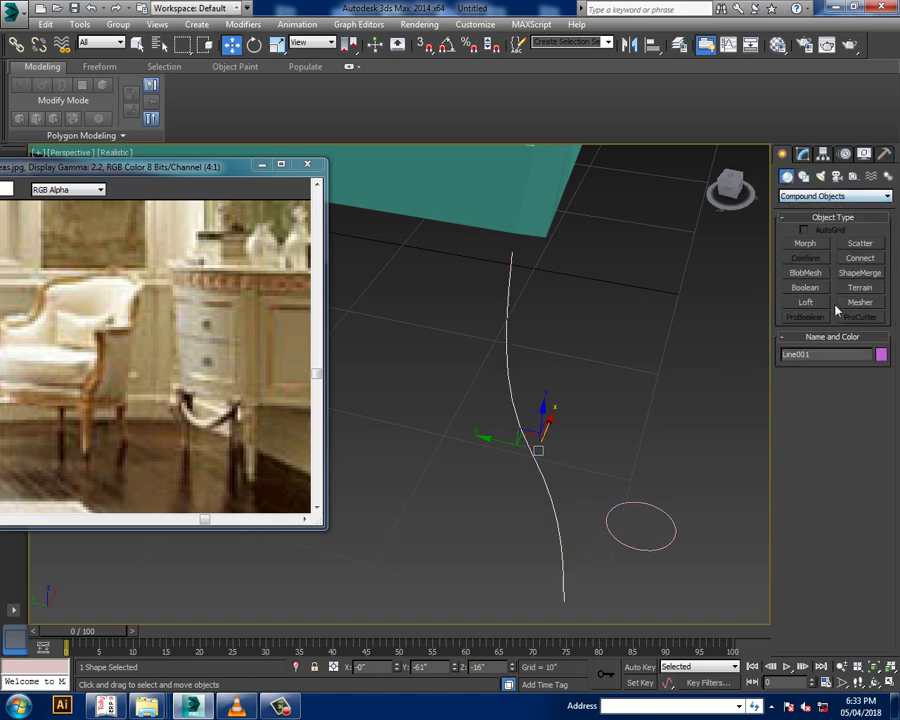
{"action": "left_click", "coordinate": [807, 302]}
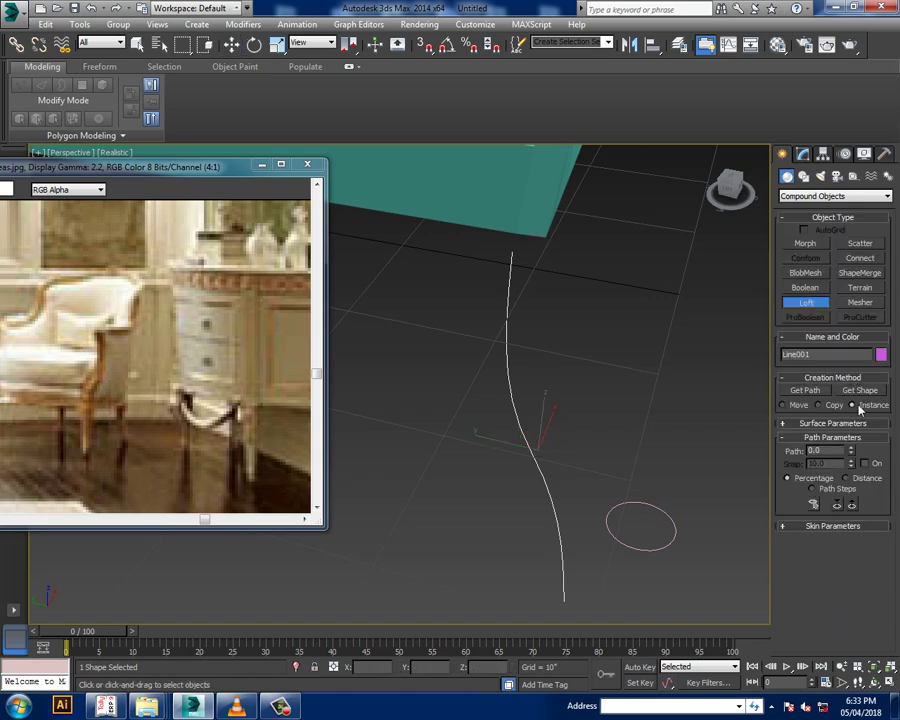
{"action": "left_click", "coordinate": [860, 392]}
{"action": "left_click", "coordinate": [668, 541]}
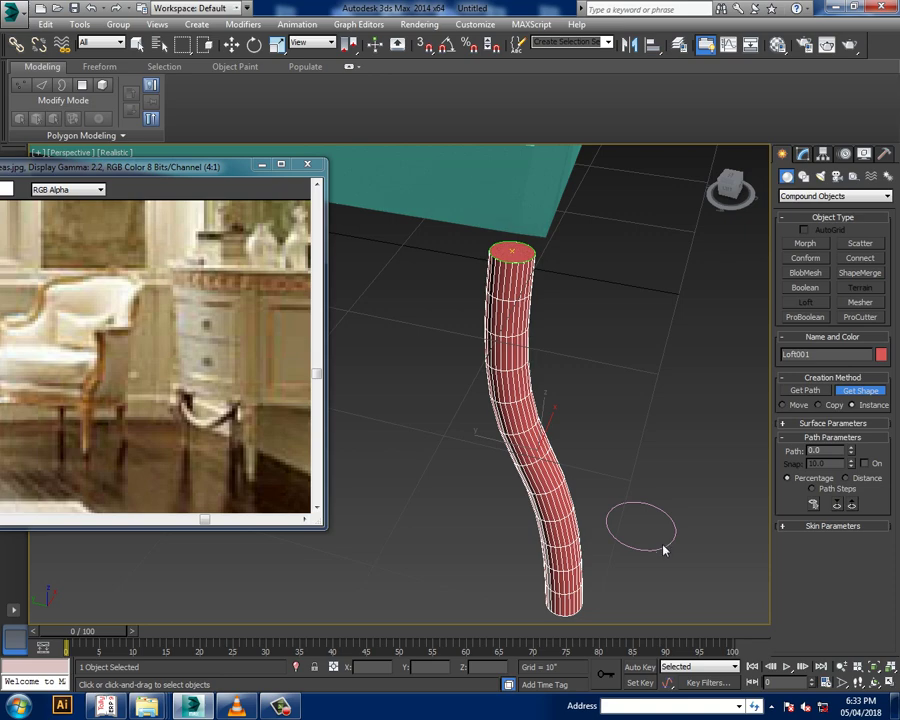
{"action": "key", "text": "ctrl+z"}
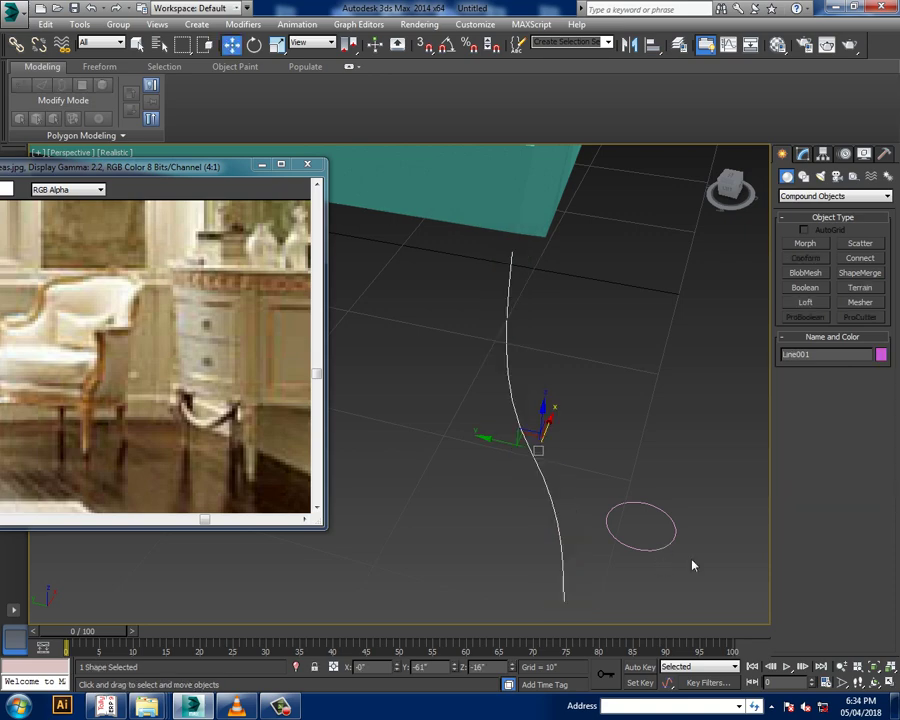
Draw a small rectangle spline near the circle
{"action": "left_click", "coordinate": [803, 175]}
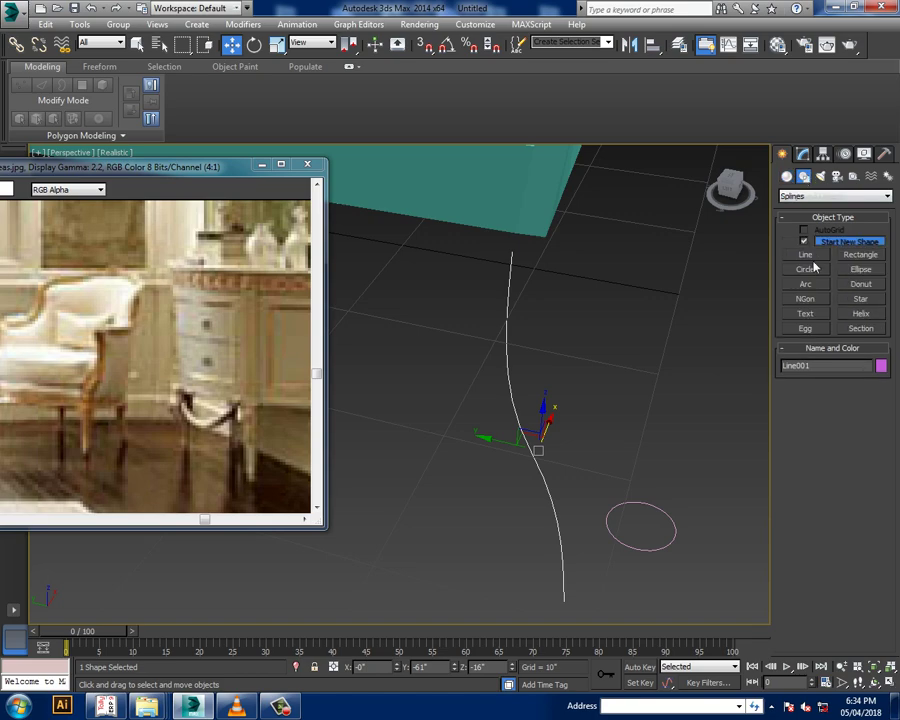
{"action": "left_click", "coordinate": [860, 255]}
{"action": "mouse_move", "coordinate": [596, 492]}
{"action": "middle_mouse_down", "text": "alt"}
{"action": "mouse_move", "coordinate": [504, 372]}
{"action": "mouse_move", "coordinate": [526, 458]}
{"action": "mouse_move", "coordinate": [586, 435]}
{"action": "mouse_move", "coordinate": [542, 448]}
{"action": "middle_mouse_up", "text": "alt"}
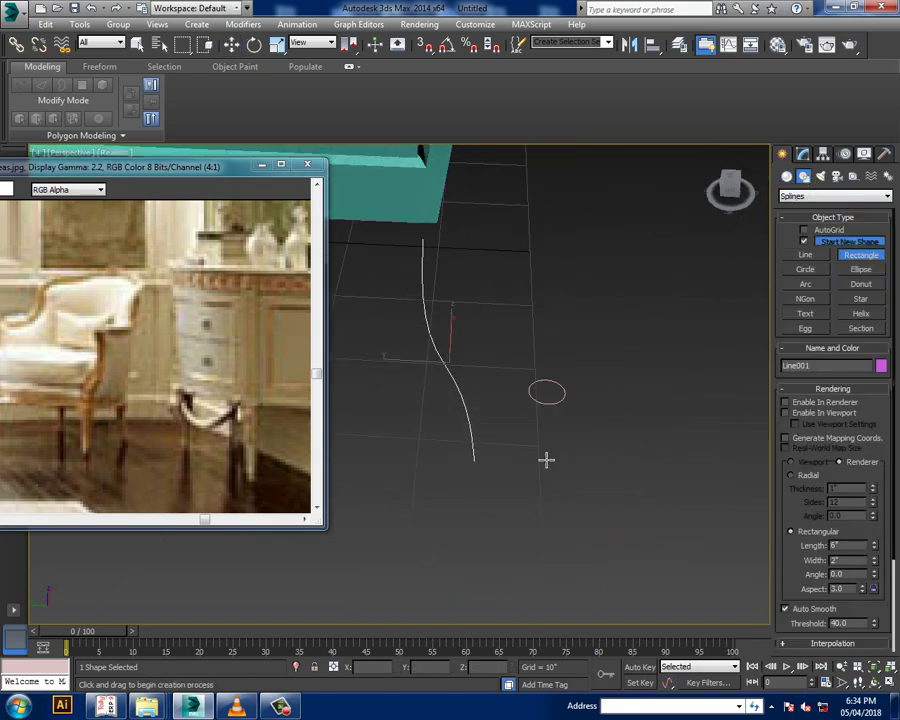
{"action": "mouse_move", "coordinate": [526, 440]}
{"action": "left_mouse_down"}
{"action": "mouse_move", "coordinate": [567, 487]}
{"action": "mouse_move", "coordinate": [597, 480]}
{"action": "left_mouse_up"}
{"action": "key", "text": "w"}
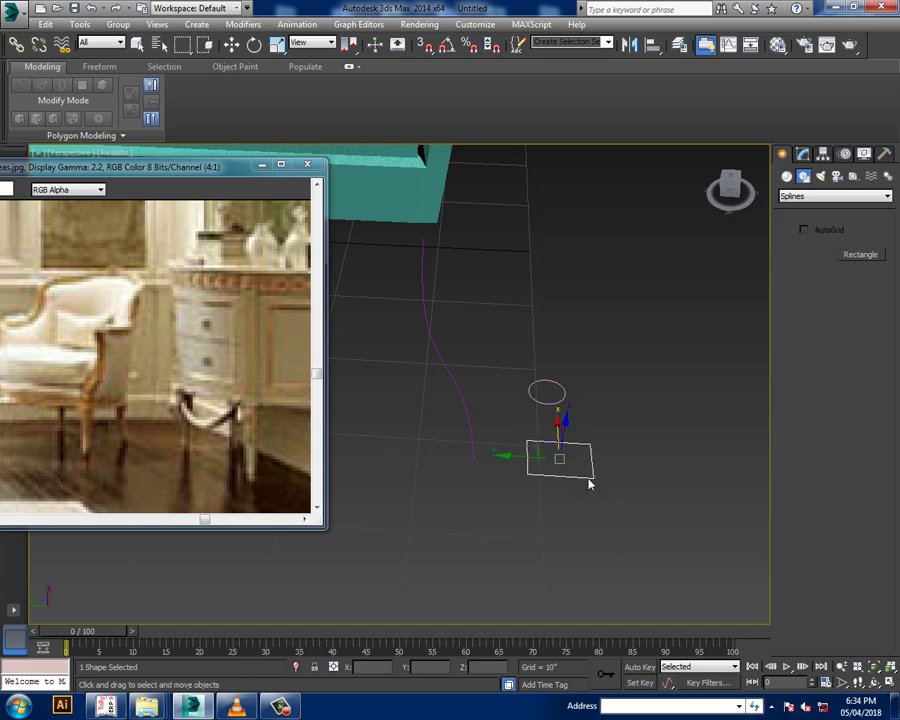
Loft the rectangle along the curved line to create Loft001, viewed in wireframe
{"action": "mouse_move", "coordinate": [586, 480]}
{"action": "middle_mouse_down", "text": "alt"}
{"action": "mouse_move", "coordinate": [575, 414]}
{"action": "mouse_move", "coordinate": [617, 408]}
{"action": "mouse_move", "coordinate": [458, 402]}
{"action": "middle_mouse_up", "text": "alt"}
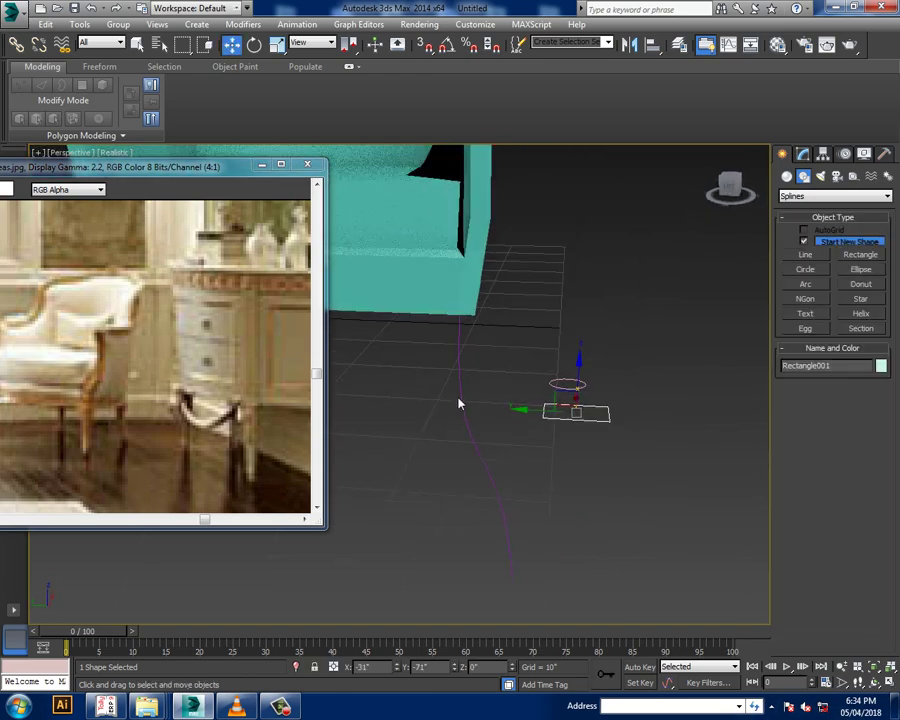
{"action": "left_click", "coordinate": [463, 407]}
{"action": "middle_click_drag", "start_coordinate": [552, 416], "coordinate": [558, 428], "text": "alt"}
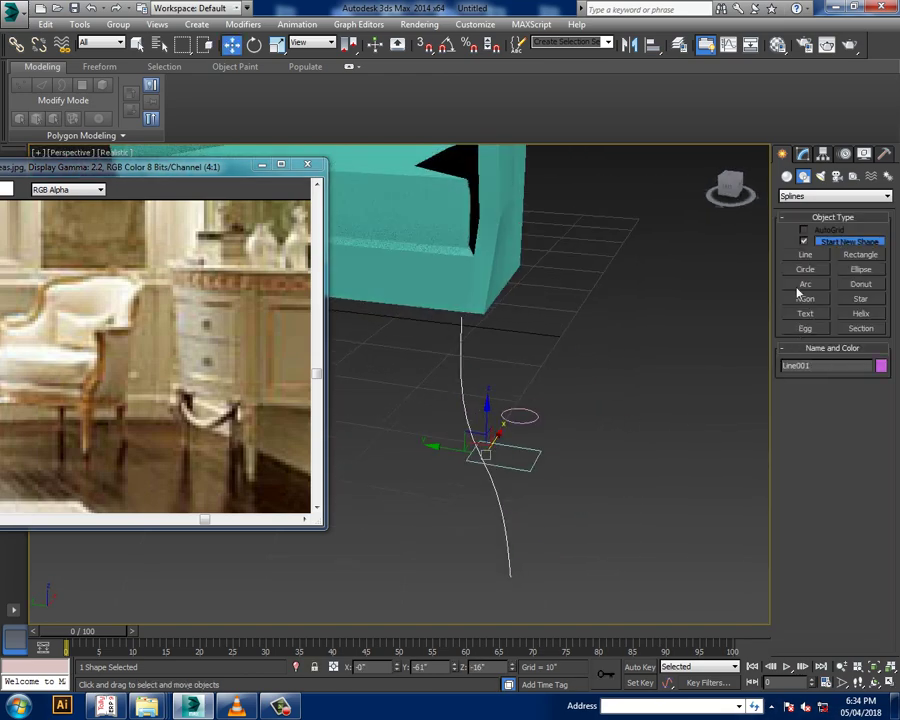
{"action": "left_click", "coordinate": [787, 176]}
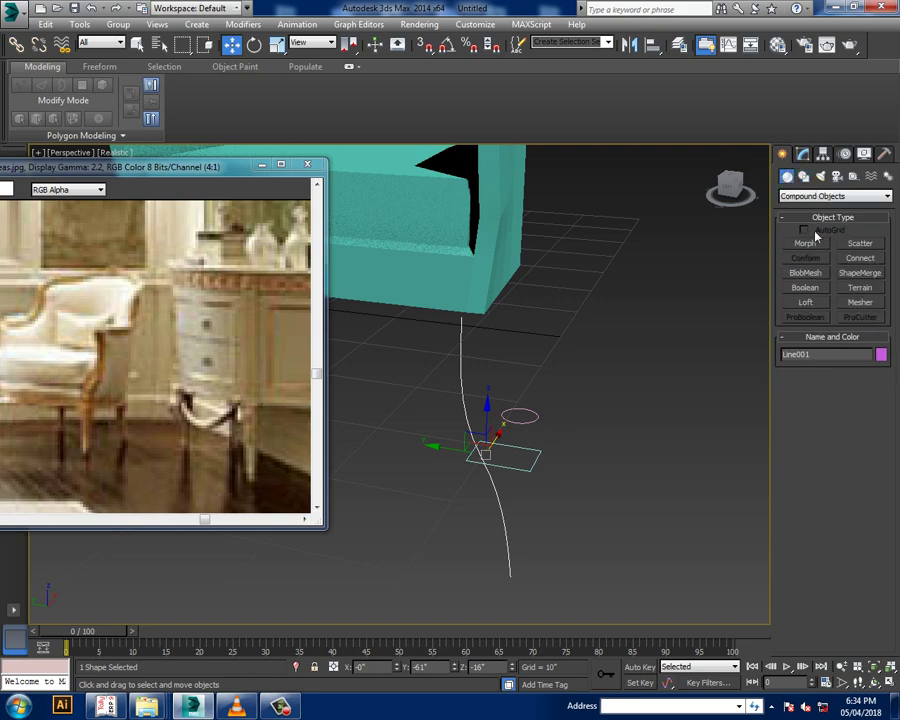
{"action": "left_click", "coordinate": [808, 302]}
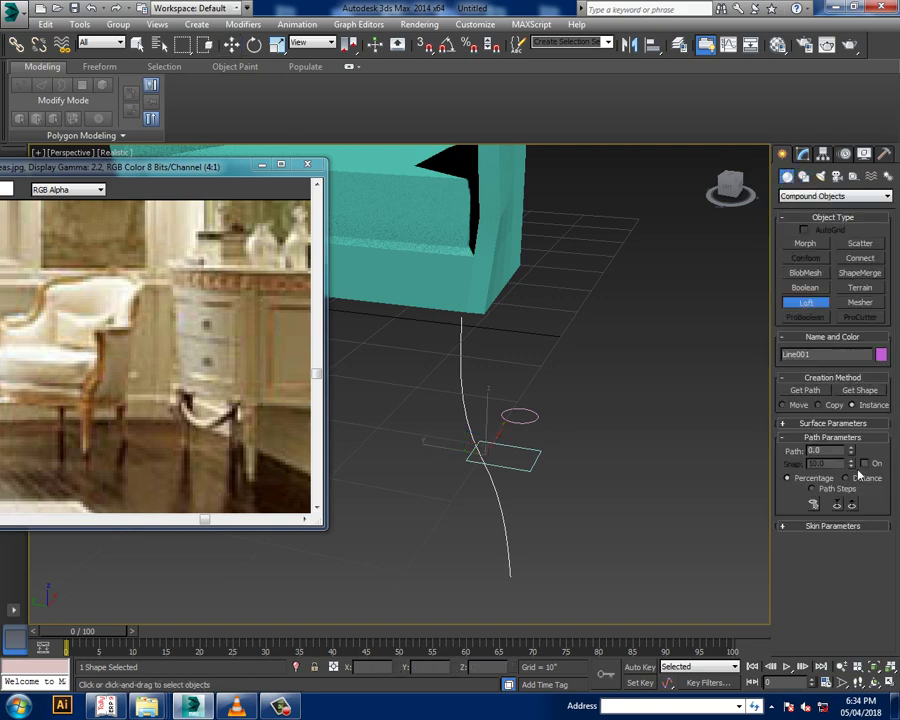
{"action": "left_click", "coordinate": [860, 390]}
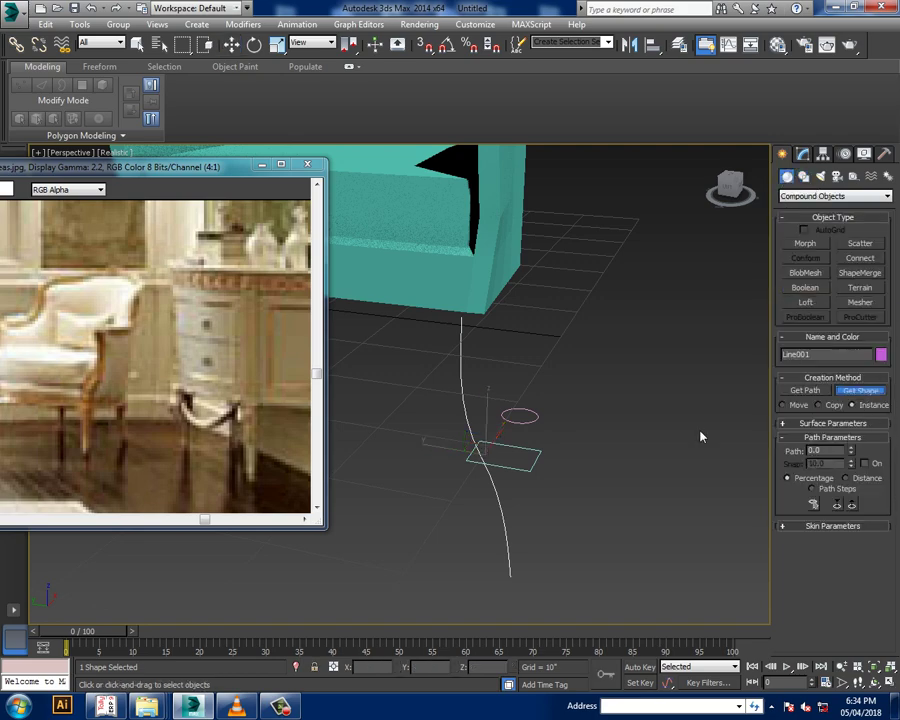
{"action": "left_click", "coordinate": [524, 486]}
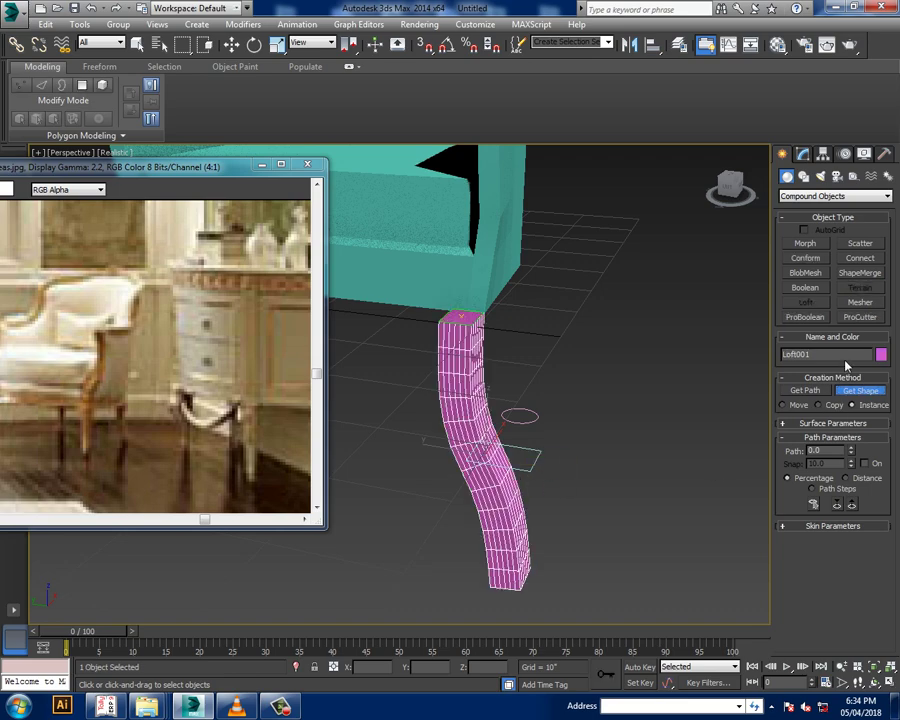
{"action": "left_click_drag", "start_coordinate": [852, 451], "coordinate": [852, 430]}
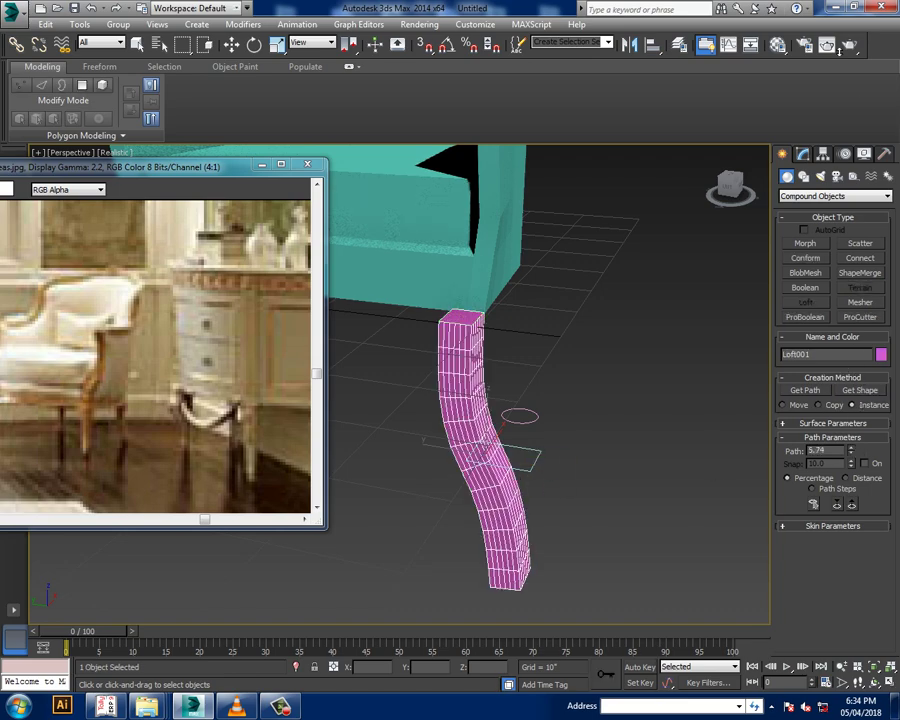
{"action": "key", "text": "F3"}
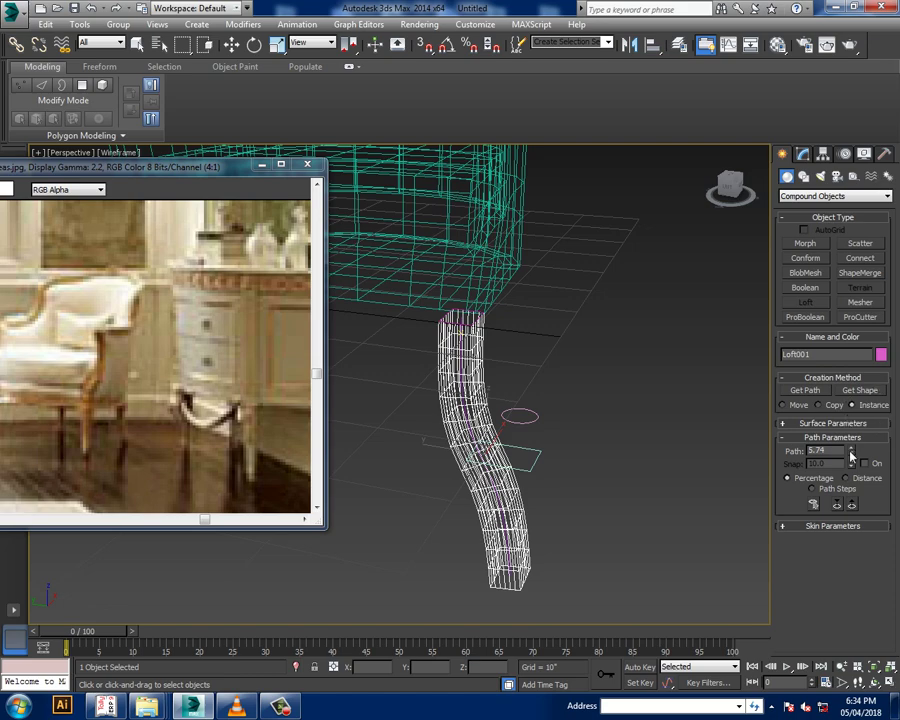
Try adding the circle as a cross-section at about 59% path, then undo it
{"action": "left_click_drag", "start_coordinate": [852, 453], "coordinate": [852, 415]}
{"action": "left_click_drag", "start_coordinate": [787, 257], "coordinate": [740, 520]}
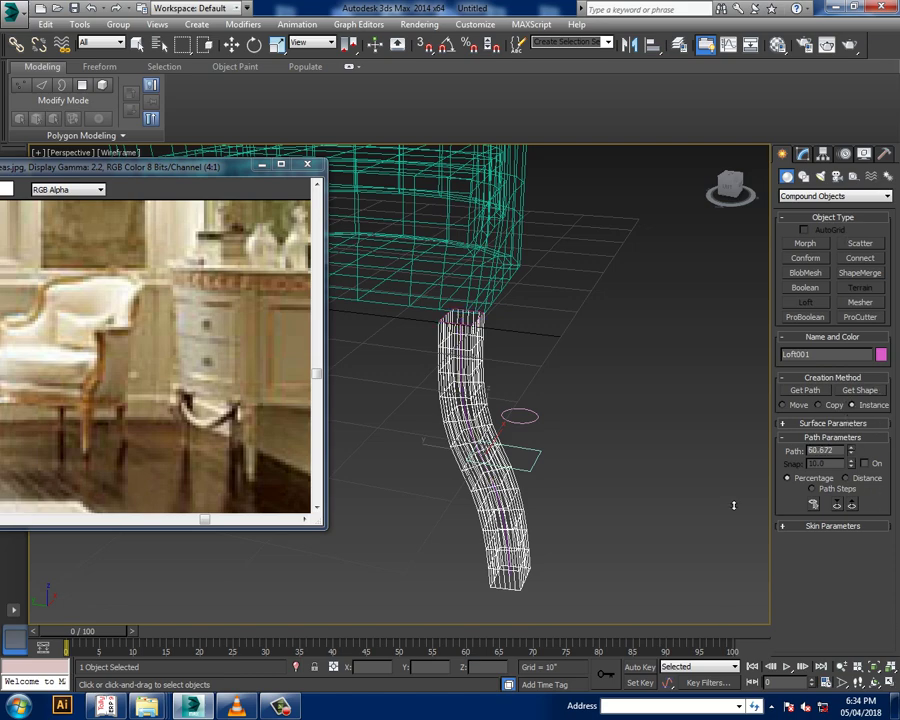
{"action": "left_click", "coordinate": [860, 390]}
{"action": "left_click", "coordinate": [526, 436]}
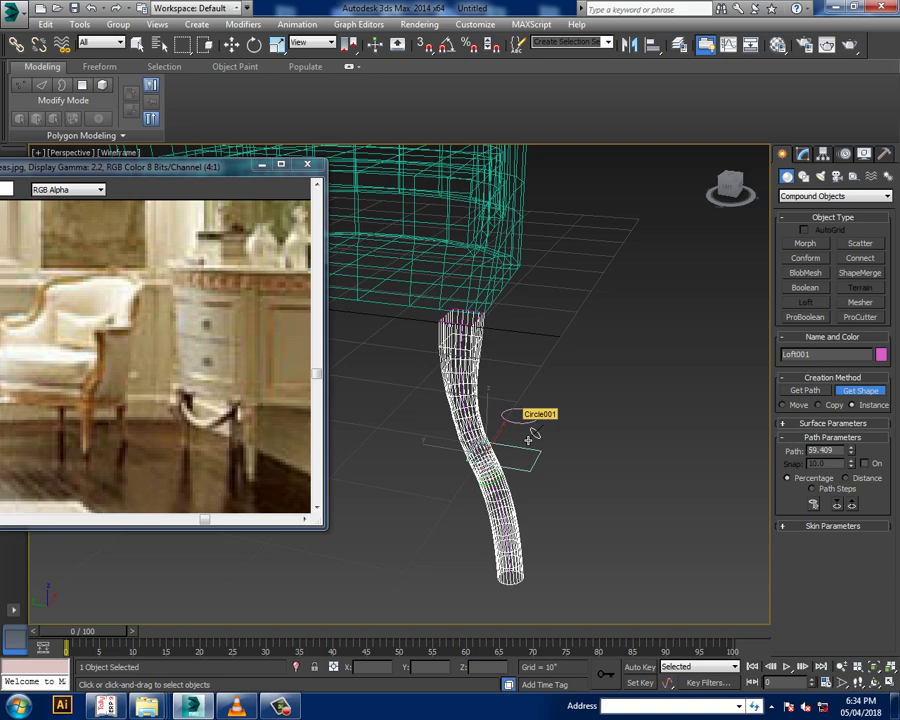
{"action": "key", "text": "ctrl+z"}
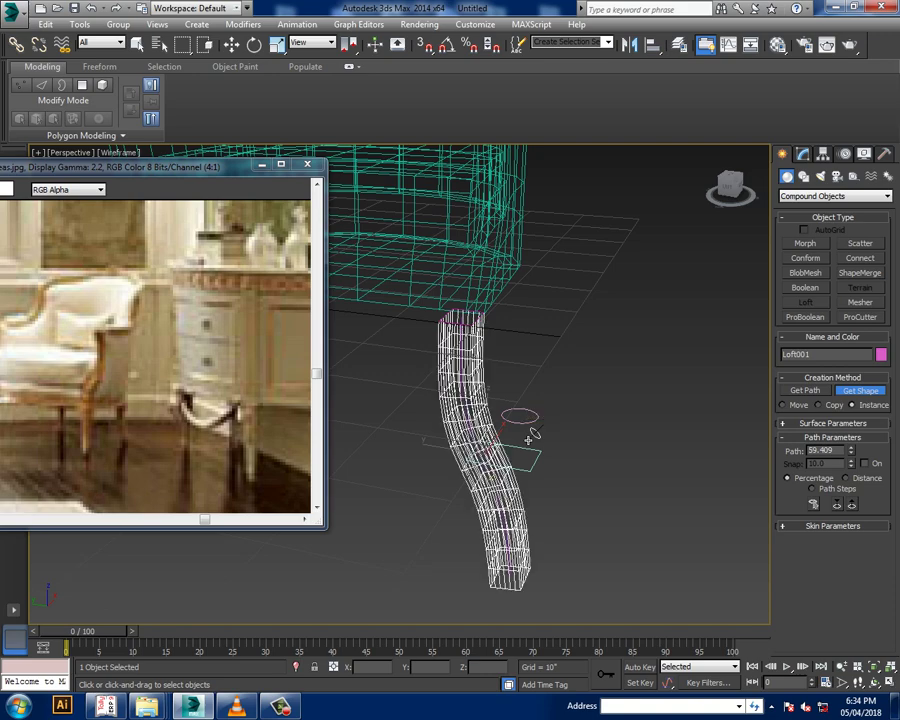
Reselect Loft001 and add Circle001 as a cross-section at path 74.261
{"action": "key", "text": "w"}
{"action": "left_click", "coordinate": [525, 476]}
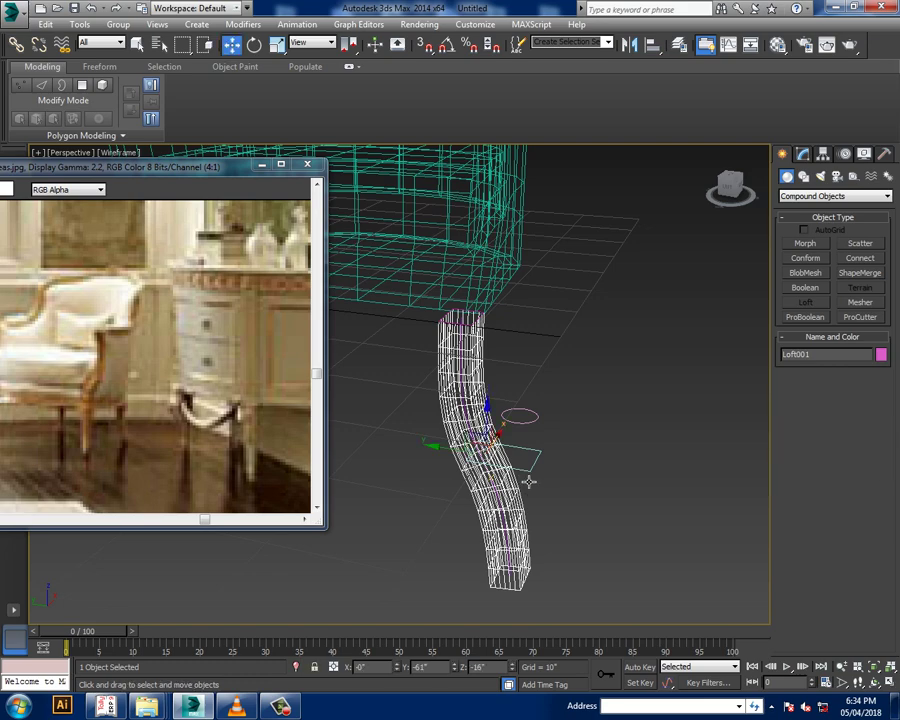
{"action": "left_click", "coordinate": [501, 480]}
{"action": "left_click", "coordinate": [803, 155]}
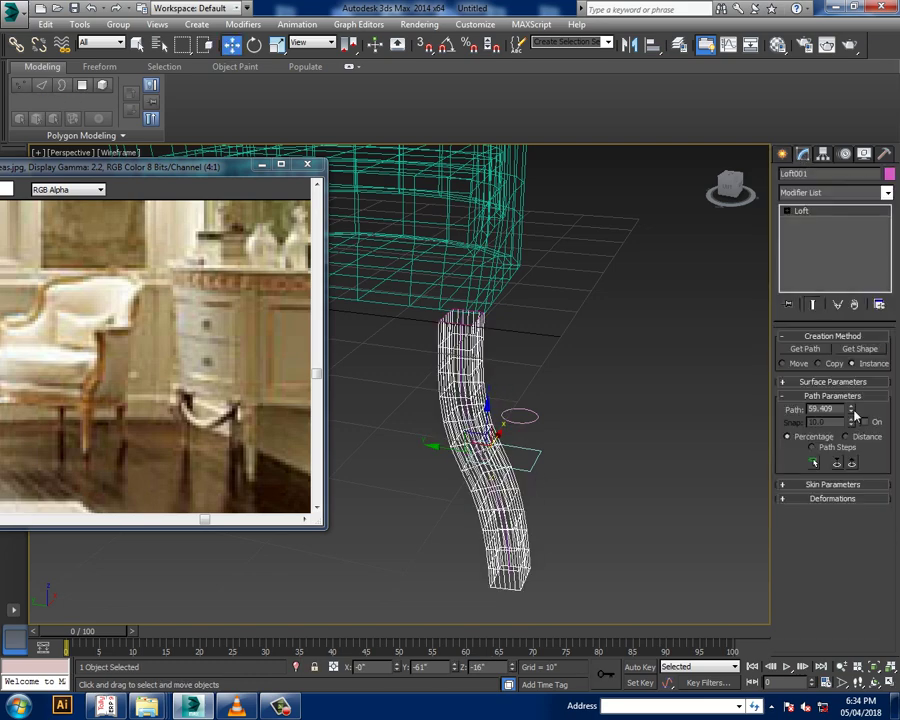
{"action": "mouse_move", "coordinate": [852, 414]}
{"action": "left_mouse_down"}
{"action": "mouse_move", "coordinate": [870, 409]}
{"action": "mouse_move", "coordinate": [855, 397]}
{"action": "left_mouse_up"}
{"action": "left_click", "coordinate": [860, 349]}
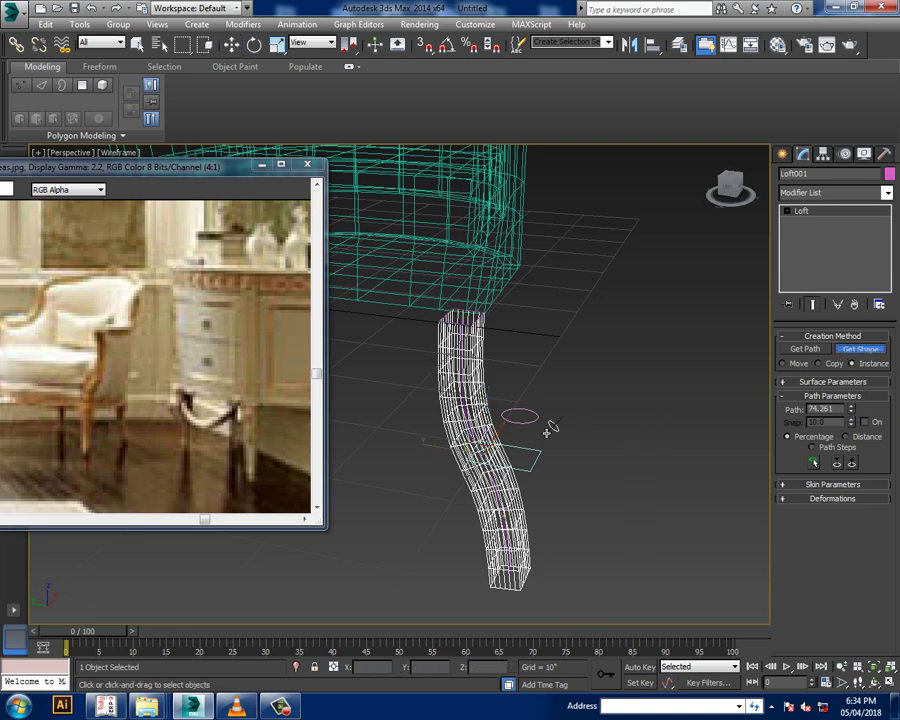
{"action": "left_click", "coordinate": [522, 424]}
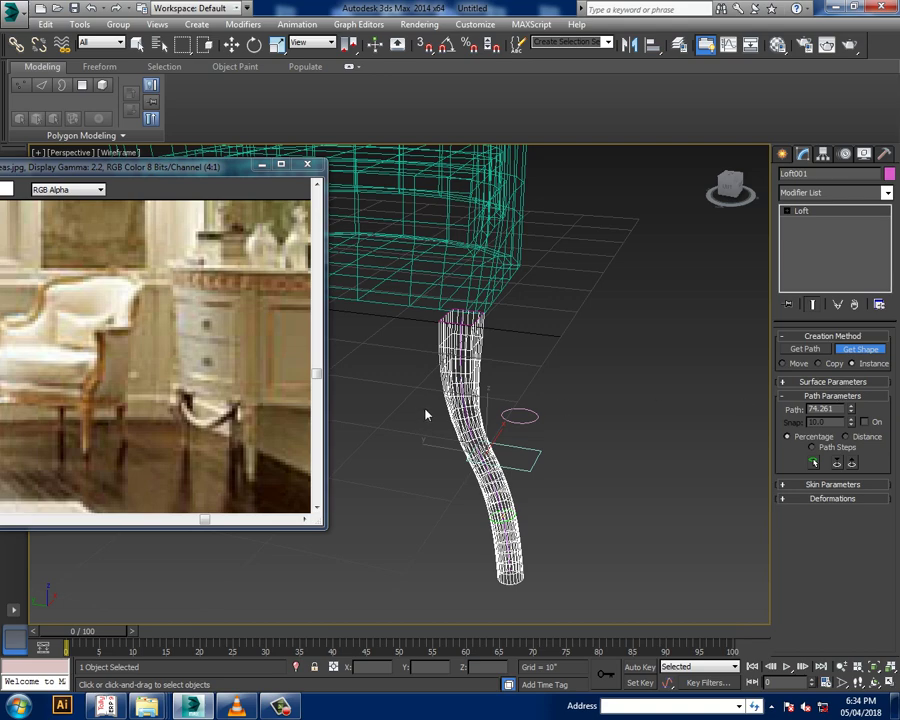
{"action": "middle_click_drag", "start_coordinate": [476, 438], "coordinate": [535, 435], "text": "alt"}
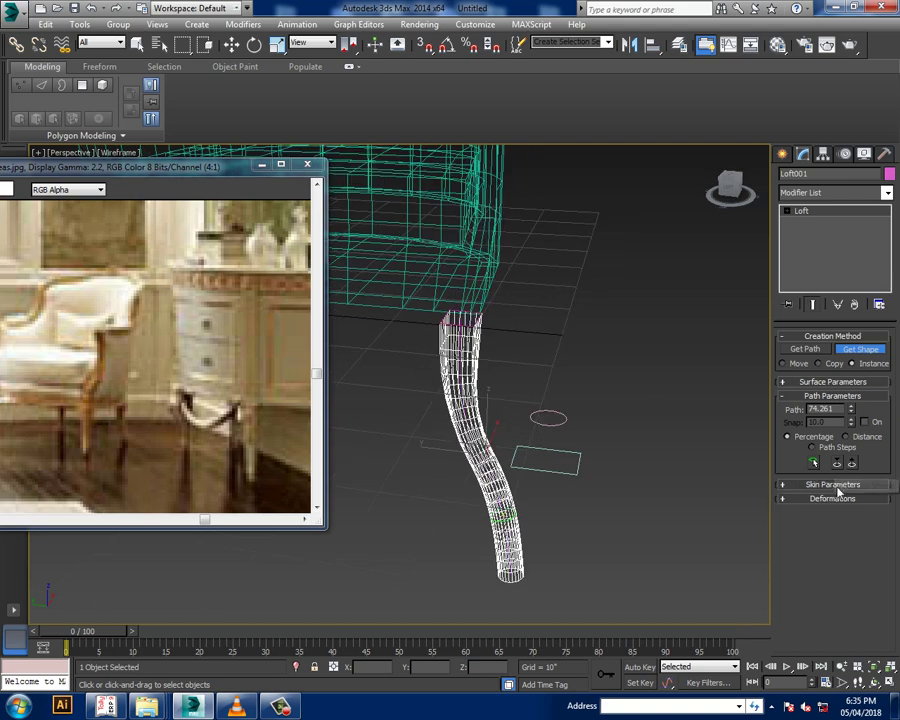
{"action": "left_click", "coordinate": [833, 498]}
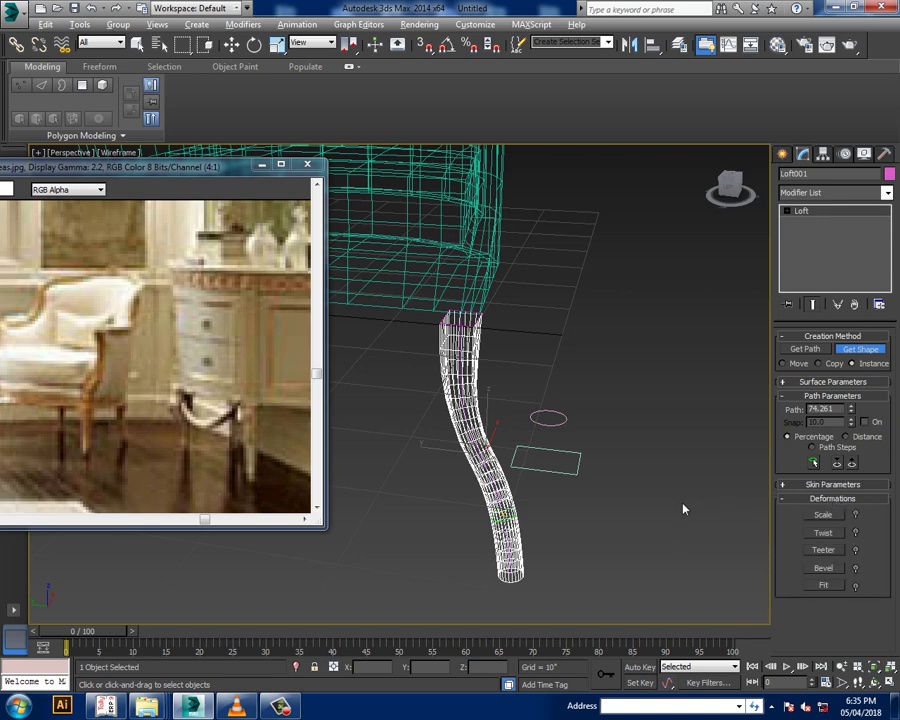
Review the loft's path and shape settings, then open the Scale Deformation curve
{"action": "middle_click_drag", "start_coordinate": [684, 510], "coordinate": [740, 505], "text": "alt"}
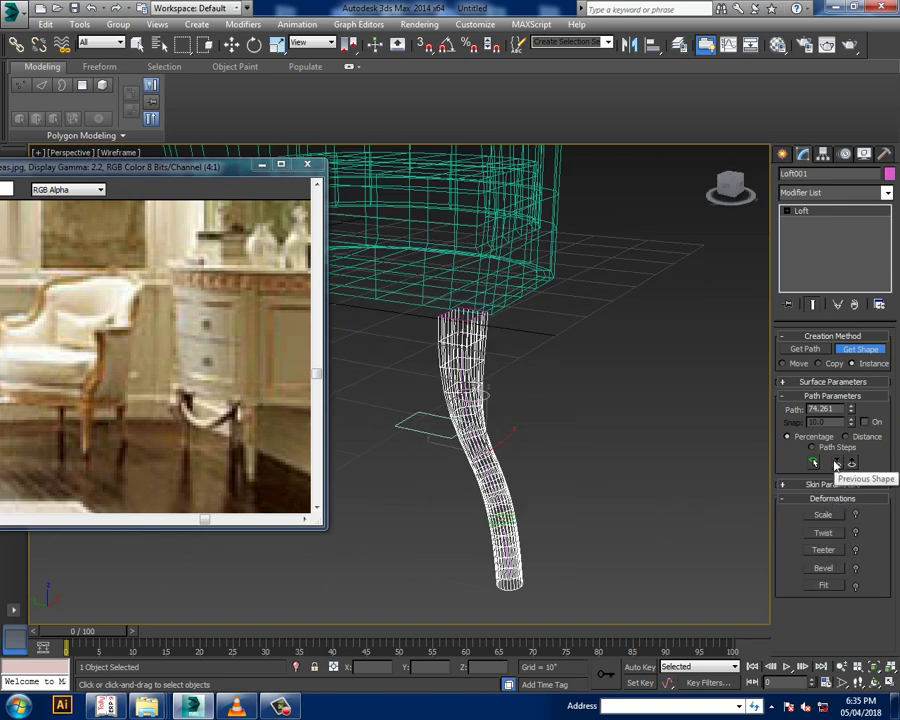
{"action": "left_click", "coordinate": [811, 447]}
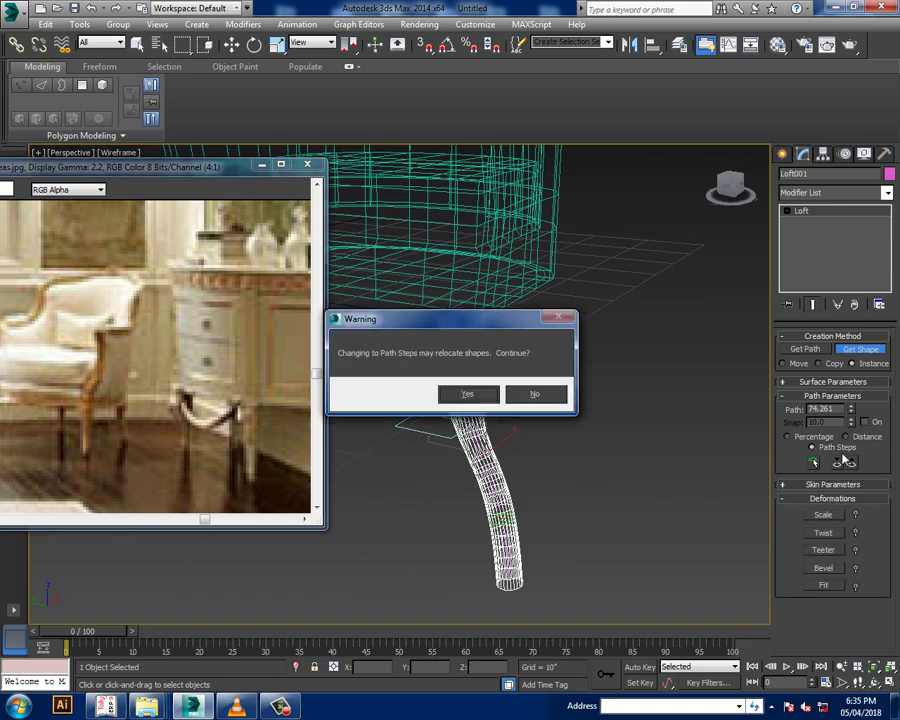
{"action": "left_click", "coordinate": [536, 395]}
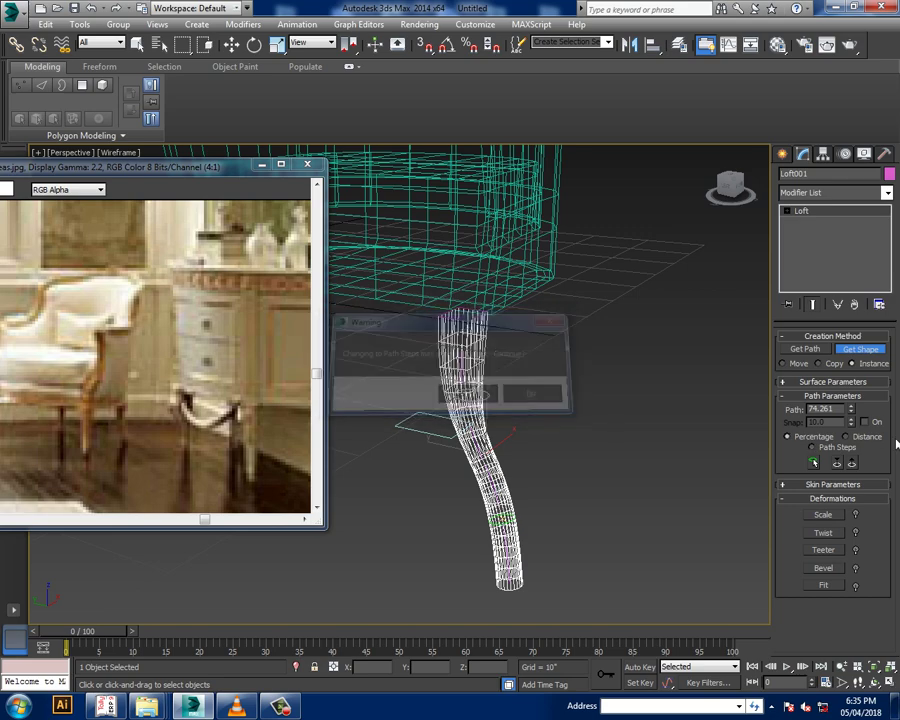
{"action": "left_click", "coordinate": [852, 463]}
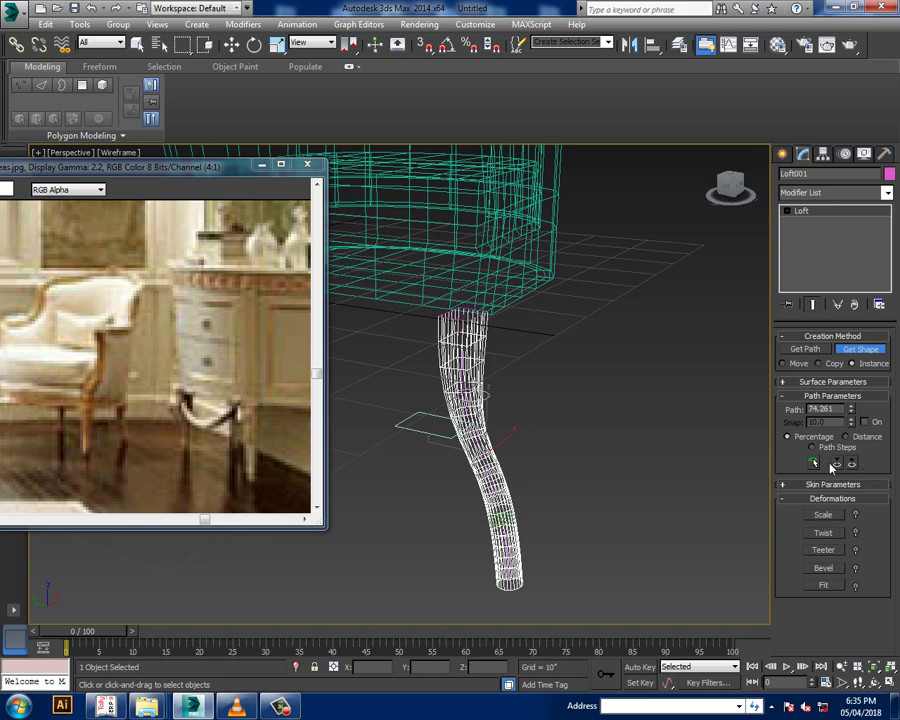
{"action": "left_click", "coordinate": [835, 466]}
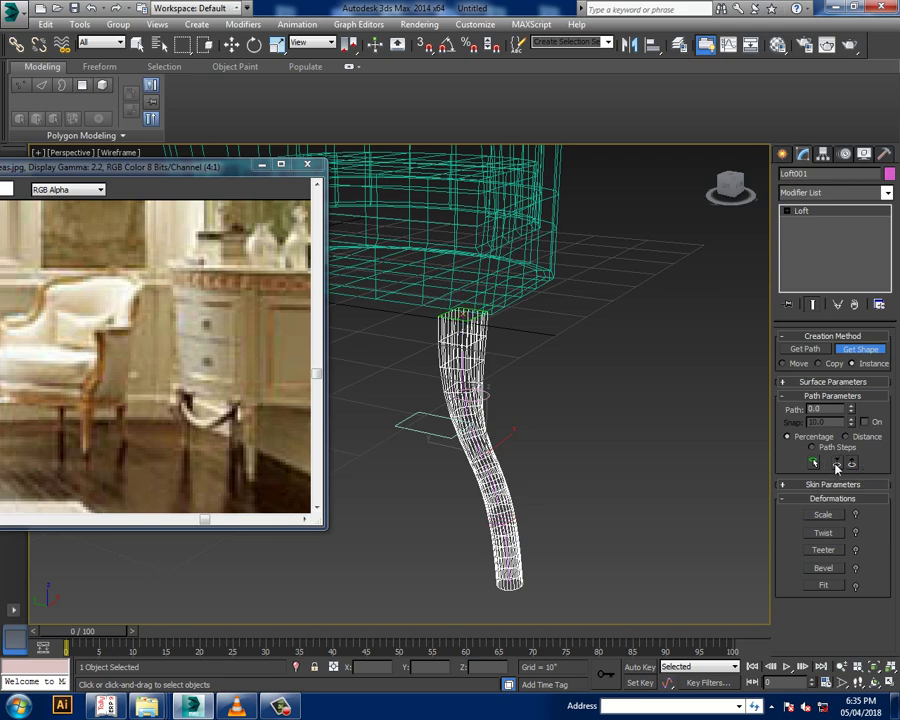
{"action": "left_click", "coordinate": [824, 515]}
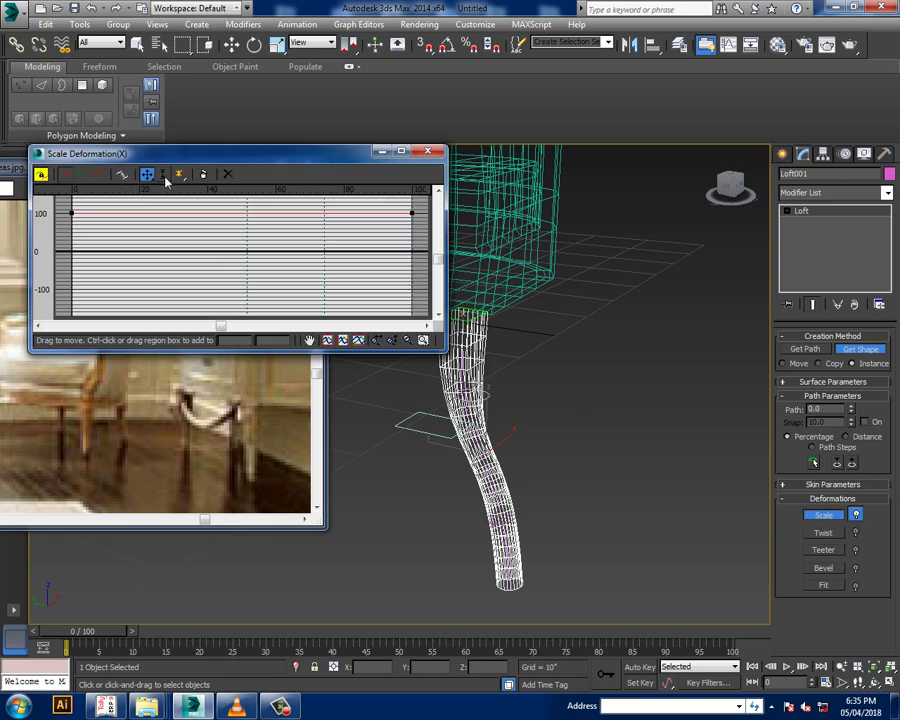
Insert control points on the scale curve and raise the one near 20 above 100
{"action": "left_click", "coordinate": [179, 174]}
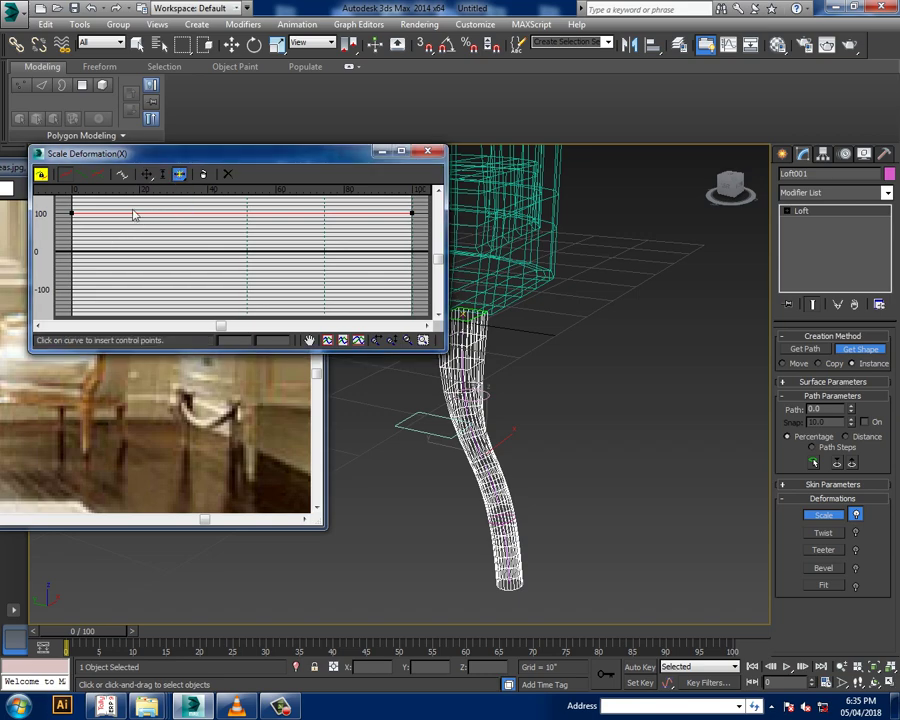
{"action": "left_click", "coordinate": [96, 213]}
{"action": "left_click", "coordinate": [133, 213]}
{"action": "left_click", "coordinate": [231, 213]}
{"action": "left_click", "coordinate": [147, 174]}
{"action": "left_click", "coordinate": [133, 213]}
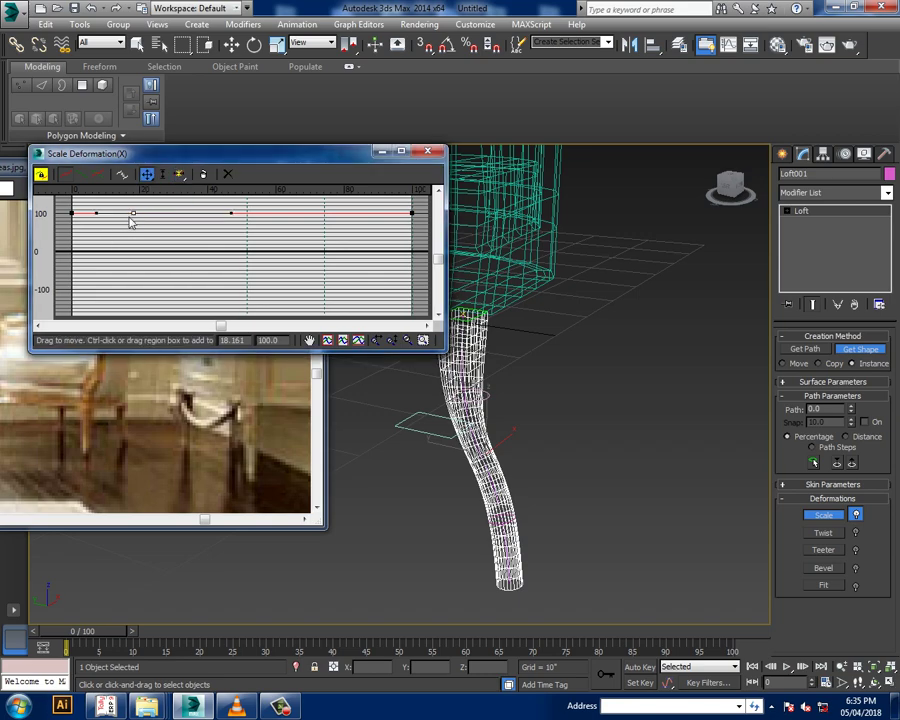
{"action": "left_click_drag", "start_coordinate": [140, 220], "coordinate": [147, 215]}
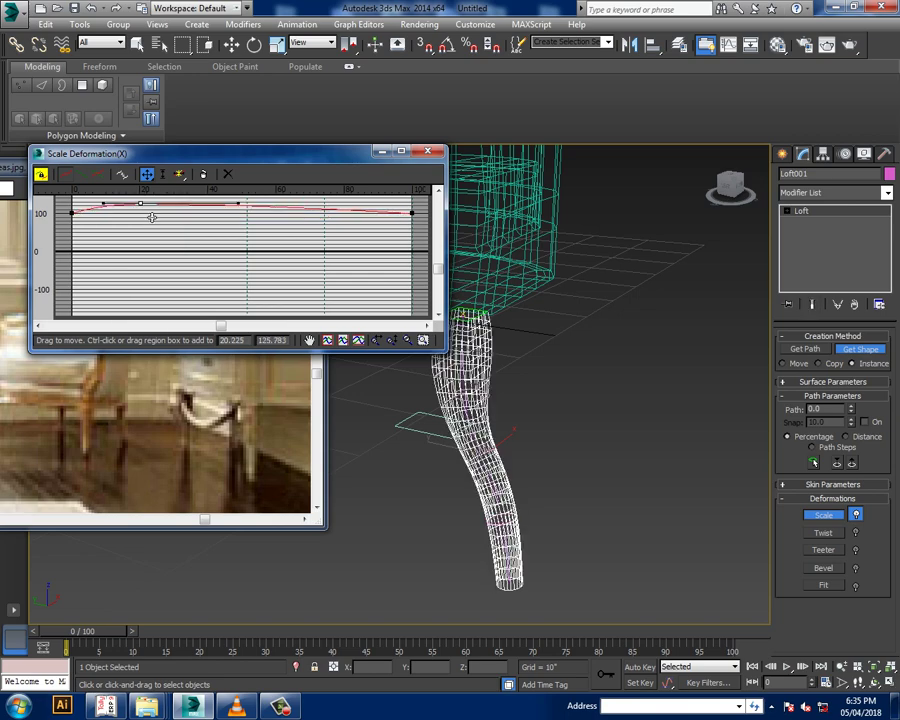
Add points near 40 and 55, arching the curve at 40 and lowering it at 55
{"action": "left_click_drag", "start_coordinate": [181, 175], "coordinate": [179, 196]}
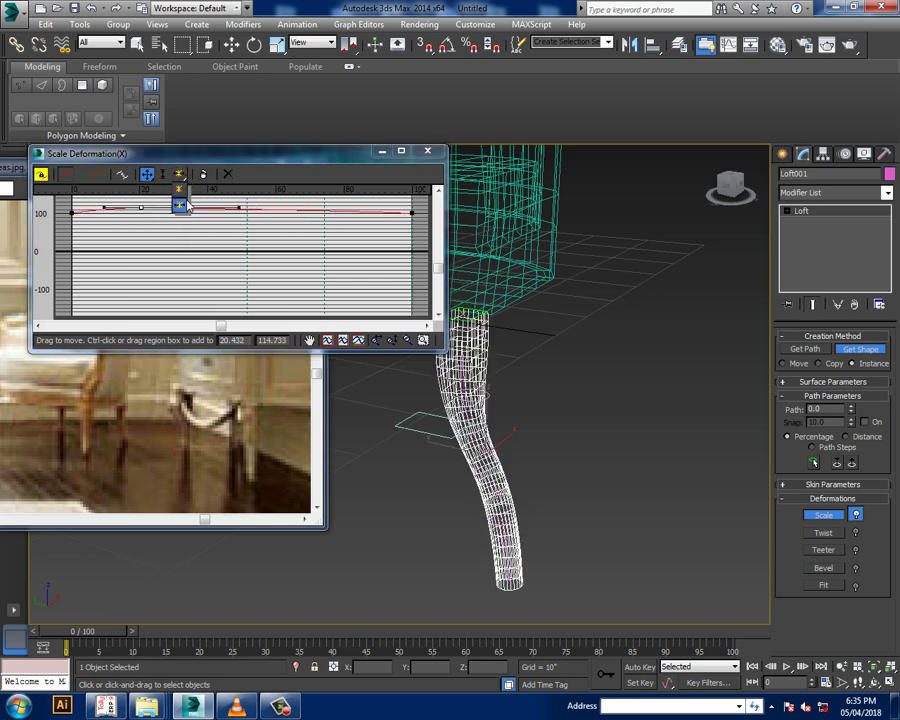
{"action": "left_click", "coordinate": [200, 208]}
{"action": "right_click", "coordinate": [200, 207]}
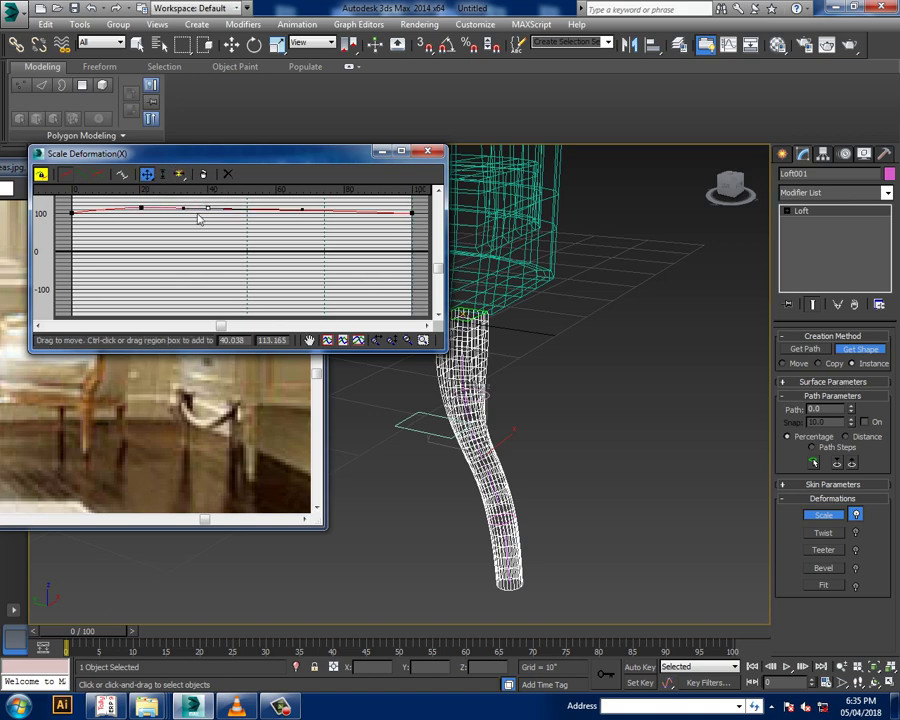
{"action": "mouse_move", "coordinate": [210, 209]}
{"action": "left_mouse_down"}
{"action": "mouse_move", "coordinate": [212, 217]}
{"action": "mouse_move", "coordinate": [211, 203]}
{"action": "left_mouse_up"}
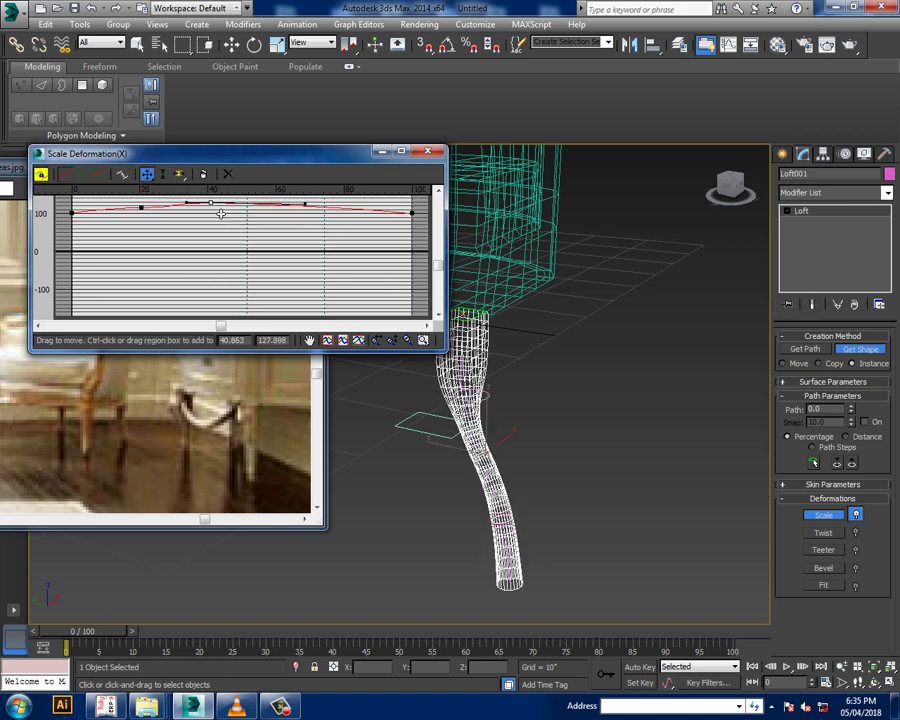
{"action": "left_click", "coordinate": [257, 203]}
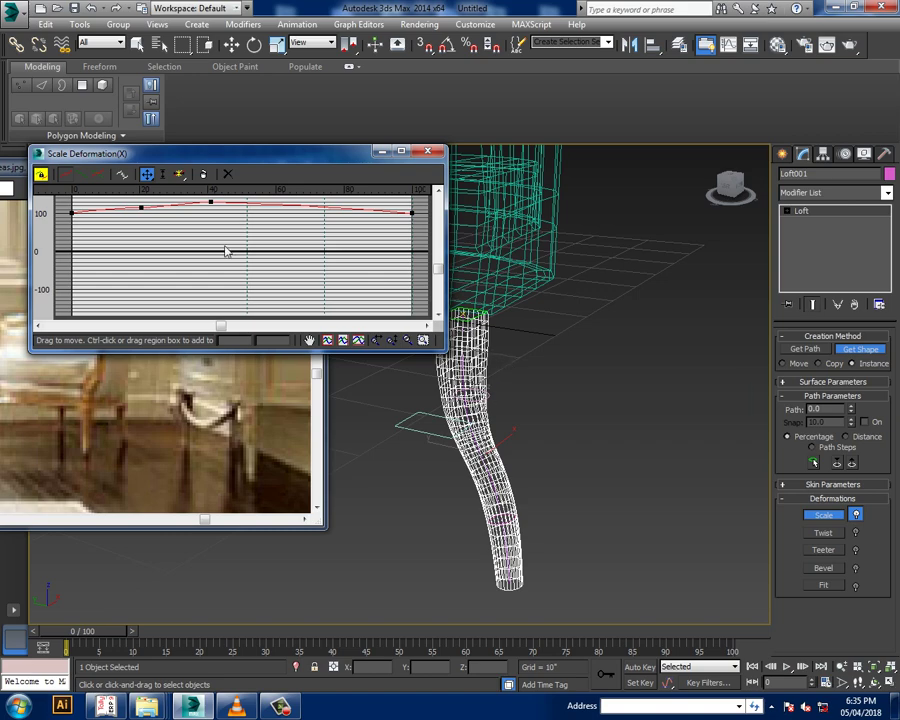
{"action": "left_click", "coordinate": [180, 175]}
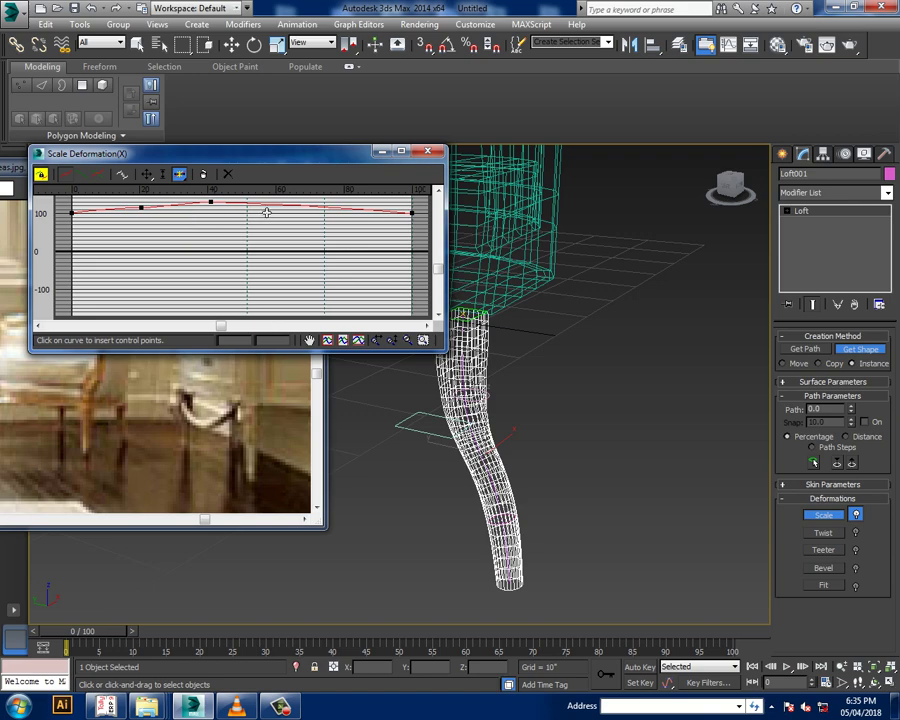
{"action": "left_click", "coordinate": [256, 203]}
{"action": "left_click", "coordinate": [147, 174]}
{"action": "left_click_drag", "start_coordinate": [254, 204], "coordinate": [268, 230]}
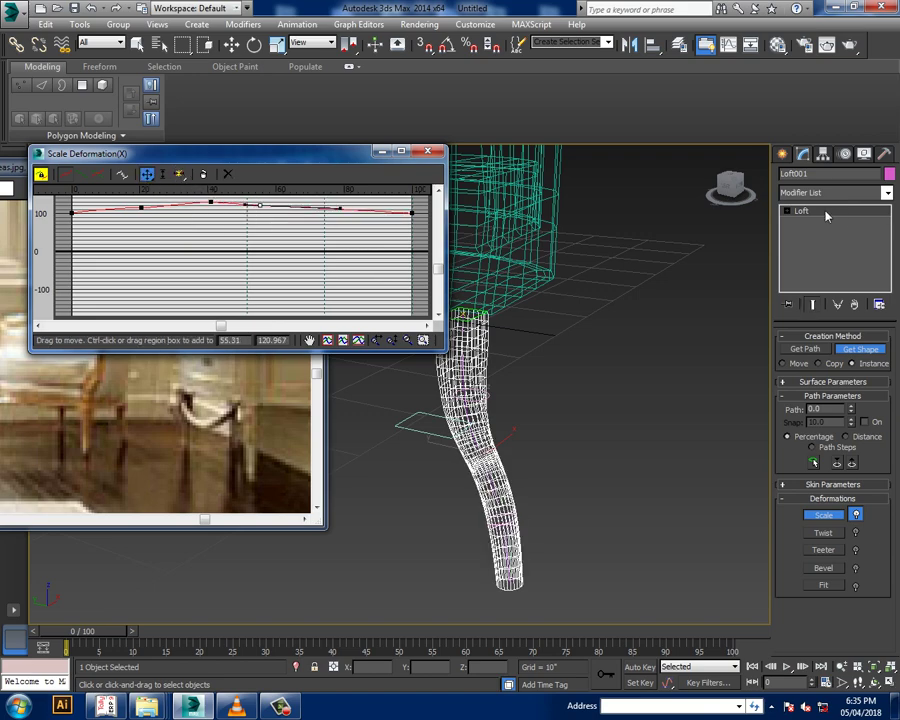
{"action": "key", "text": "1"}
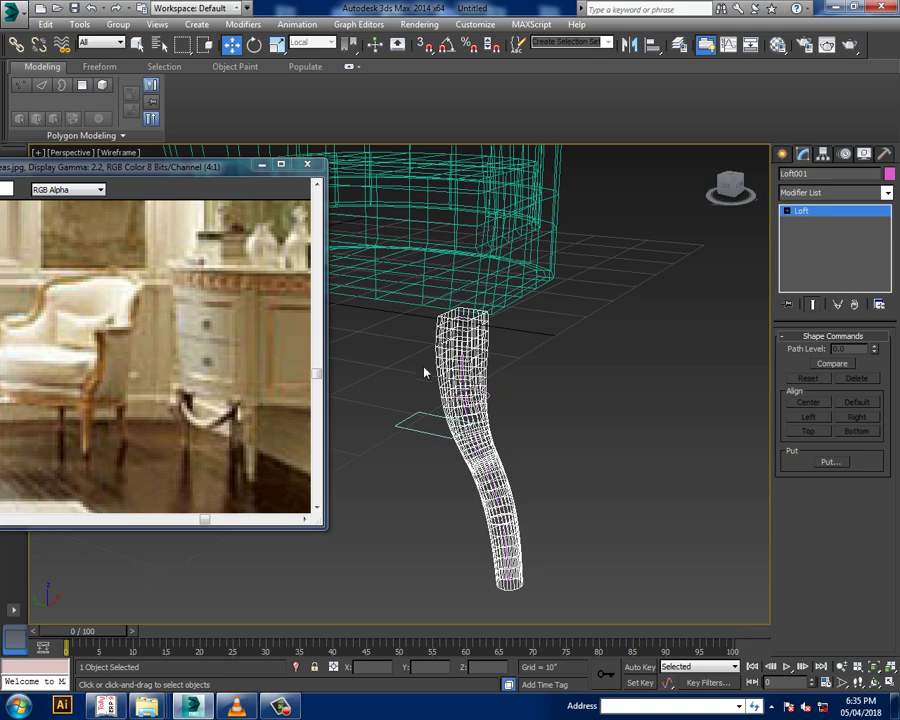
Select Rectangle001 as the loft's Shape sub-object and try non-uniform scaling it
{"action": "left_click", "coordinate": [463, 378]}
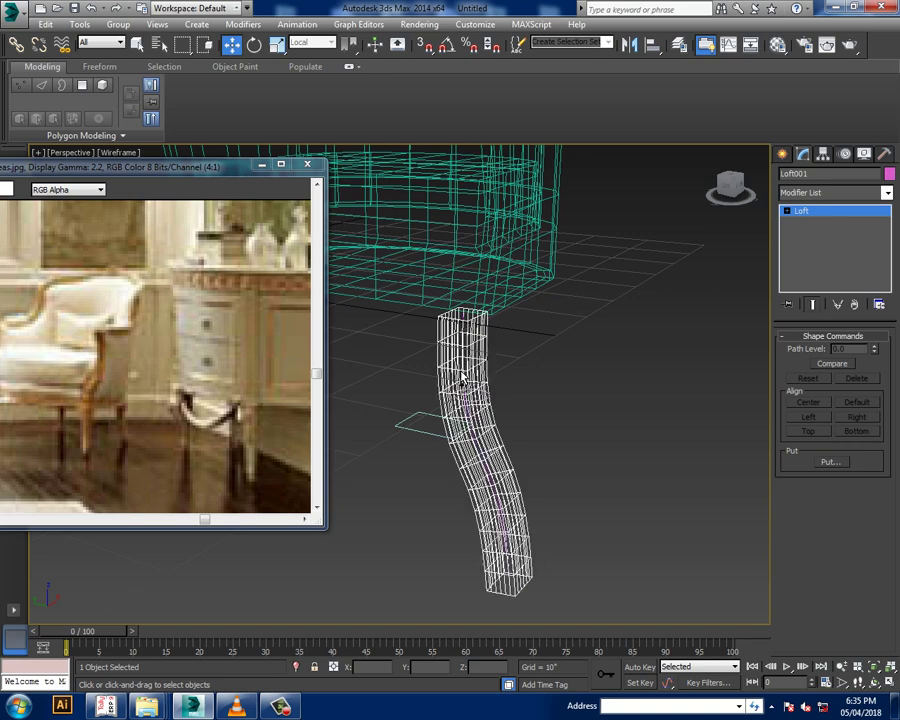
{"action": "key", "text": "ctrl+z"}
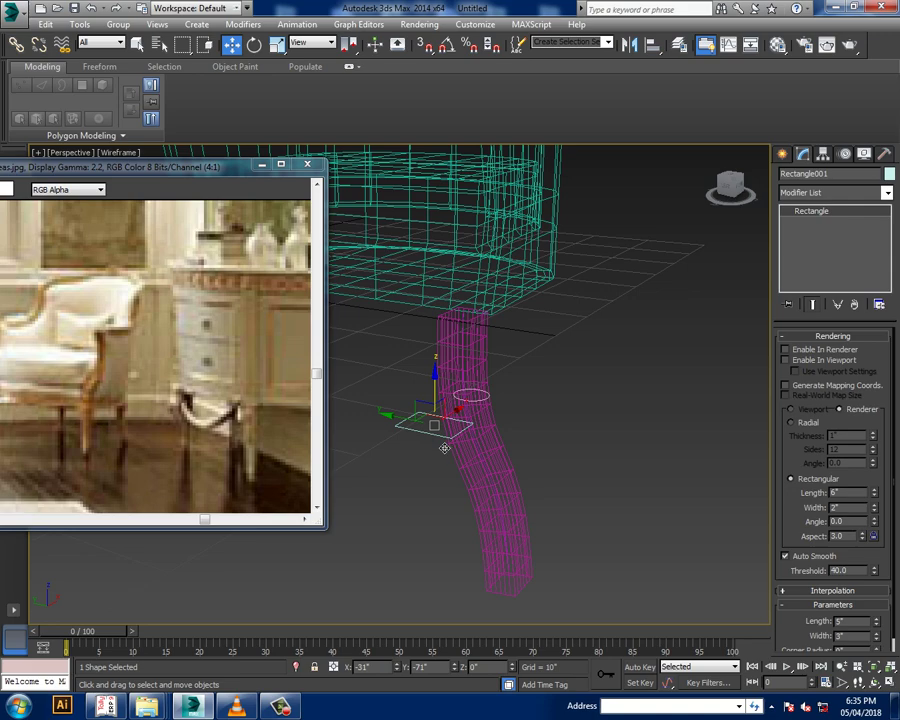
{"action": "key", "text": "r"}
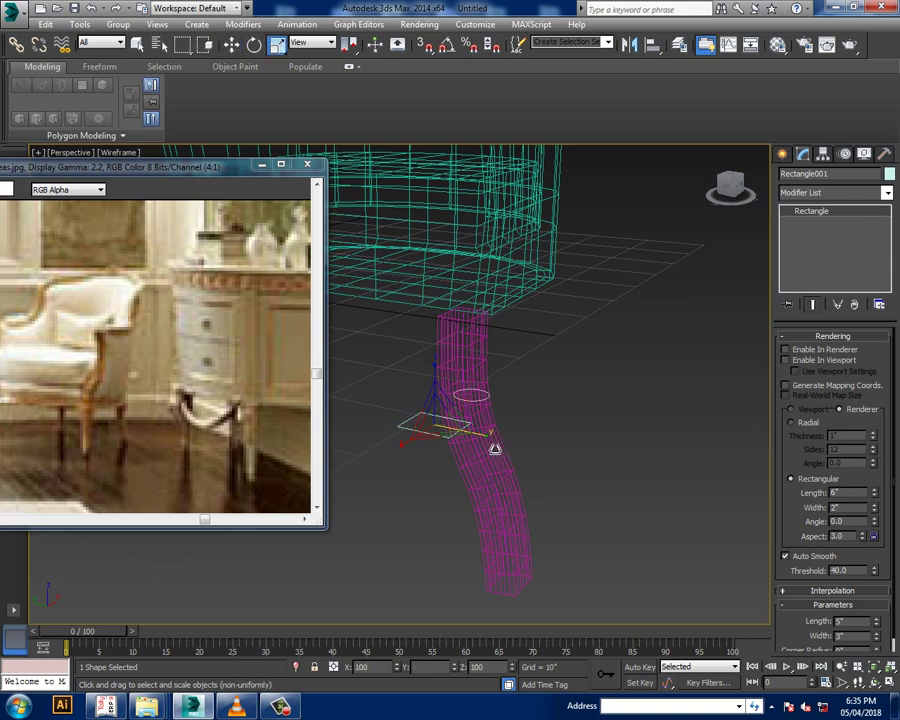
{"action": "key", "text": "w"}
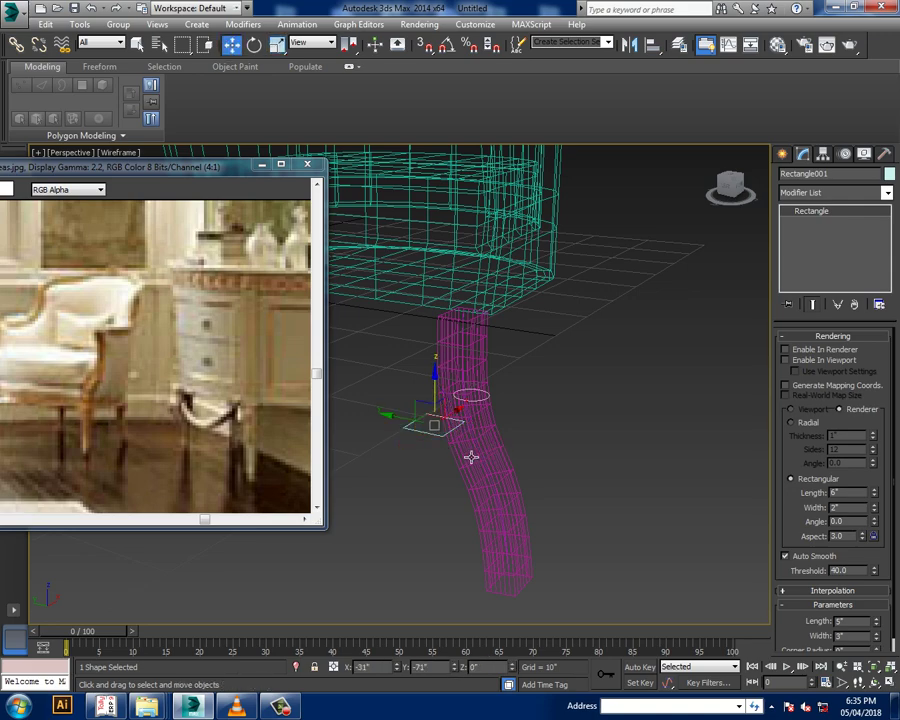
{"action": "scroll", "coordinate": [520, 455], "scroll_direction": "up", "scroll_amount": 3}
{"action": "scroll", "coordinate": [590, 440], "scroll_direction": "down", "scroll_amount": 4}
{"action": "scroll", "coordinate": [592, 442], "scroll_direction": "down", "scroll_amount": 2}
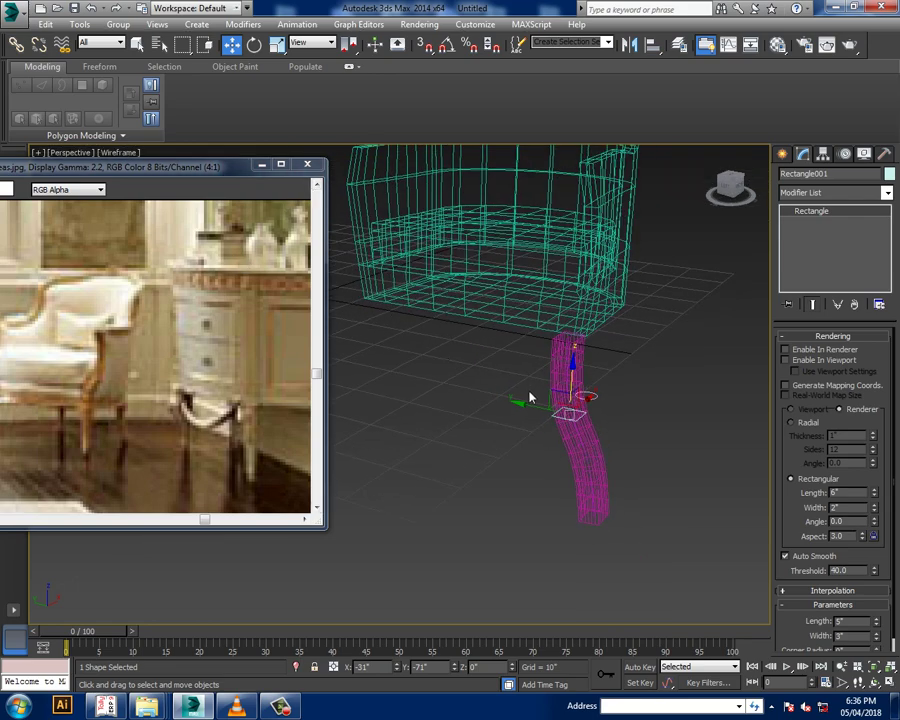
{"action": "middle_click_drag", "start_coordinate": [530, 398], "coordinate": [651, 484], "text": "alt"}
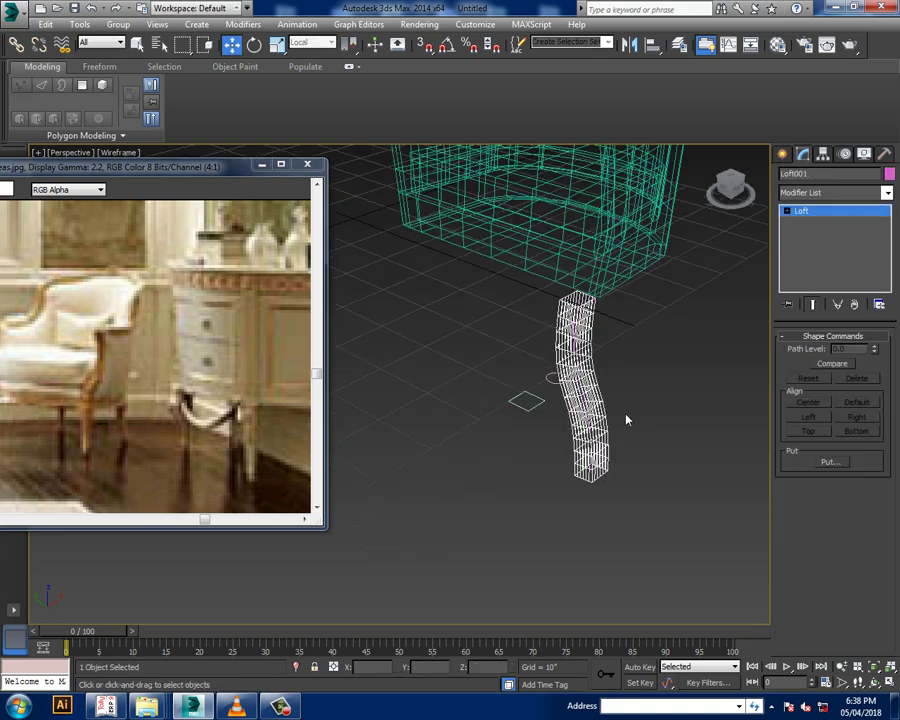
{"action": "mouse_move", "coordinate": [626, 420]}
{"action": "middle_mouse_down", "text": "alt"}
{"action": "mouse_move", "coordinate": [580, 456]}
{"action": "mouse_move", "coordinate": [588, 430]}
{"action": "middle_mouse_up", "text": "alt"}
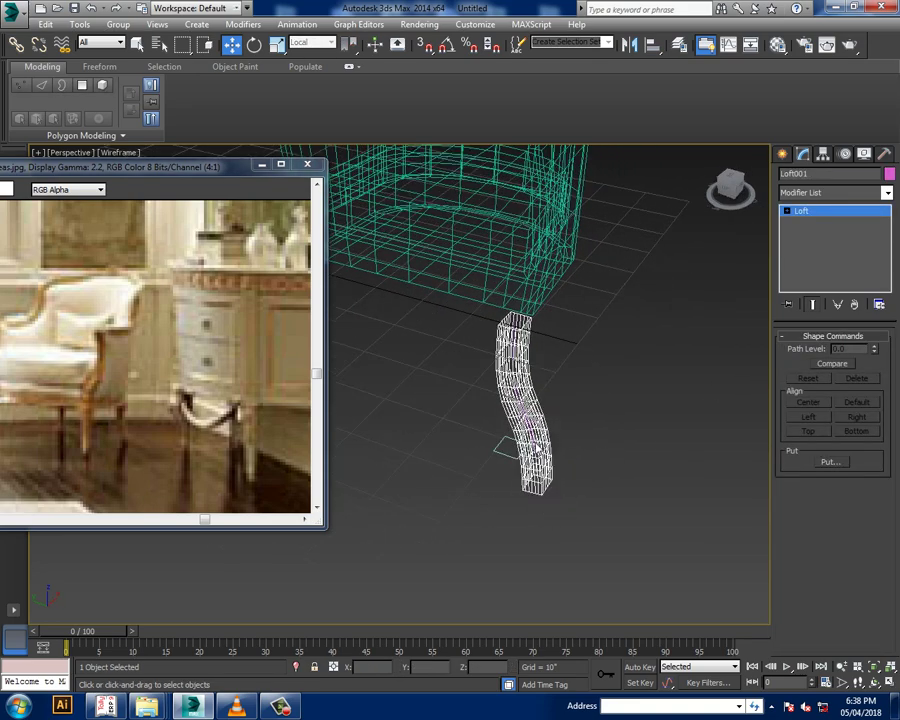
Delete the lofted leg and maximize the Left viewport
{"action": "left_click", "coordinate": [820, 216]}
{"action": "left_click", "coordinate": [375, 478]}
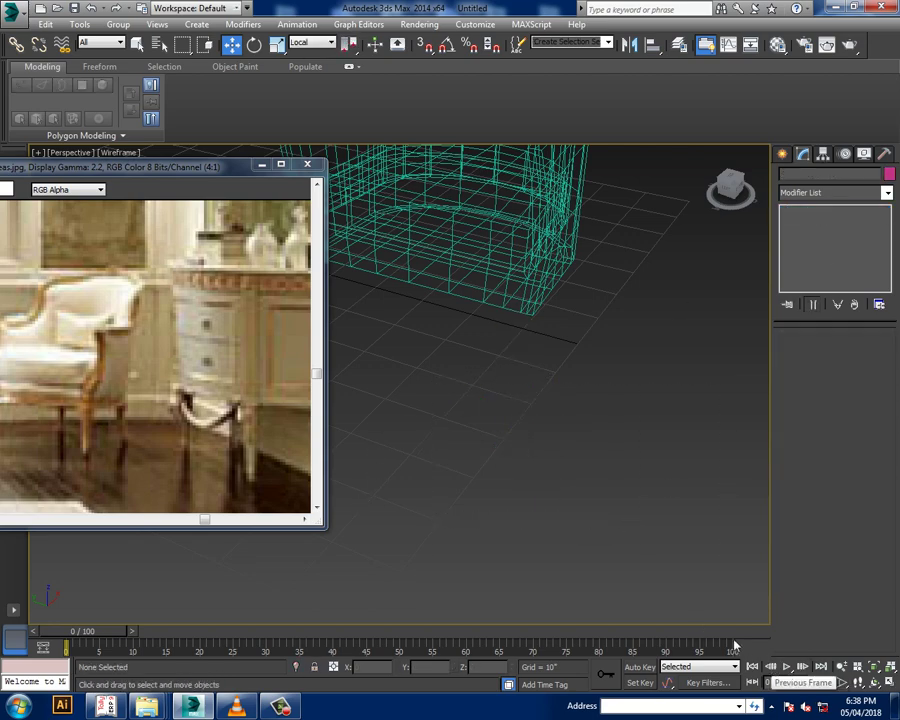
{"action": "key", "text": "alt+w"}
{"action": "key", "text": "l"}
{"action": "key", "text": "alt+w"}
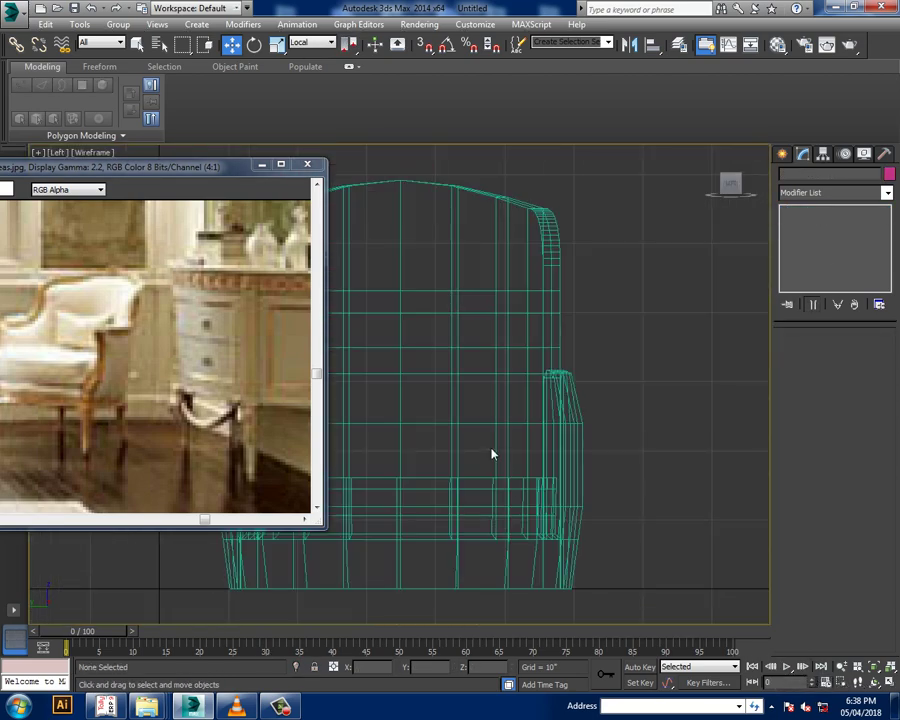
{"action": "scroll", "coordinate": [504, 392], "scroll_direction": "down", "scroll_amount": 4}
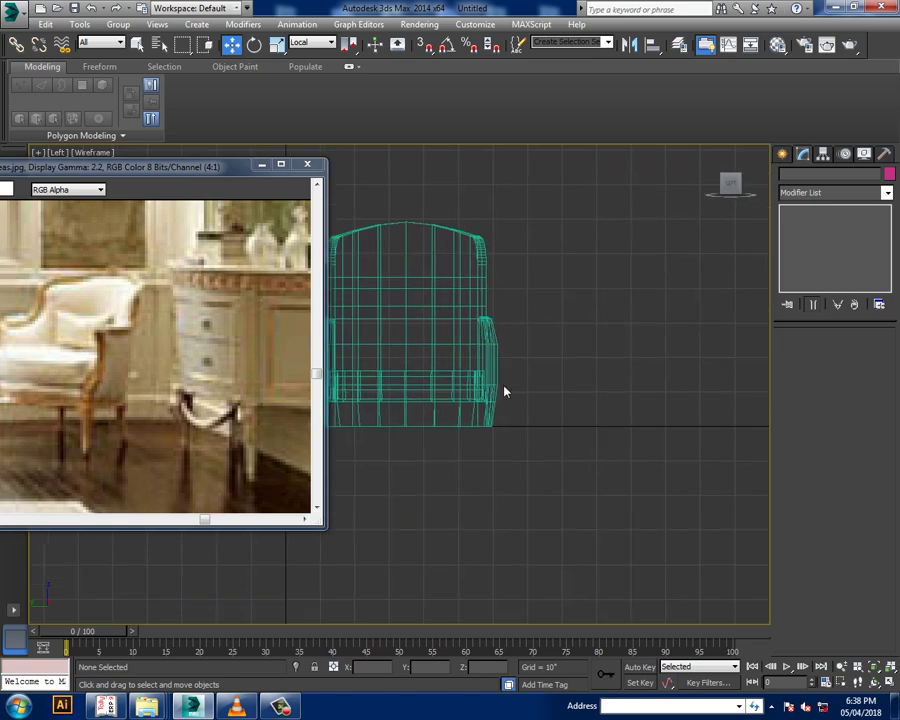
Draw a curved line from the chair base down toward the floor
{"action": "left_click", "coordinate": [782, 153]}
{"action": "left_click", "coordinate": [804, 176]}
{"action": "left_click", "coordinate": [806, 254]}
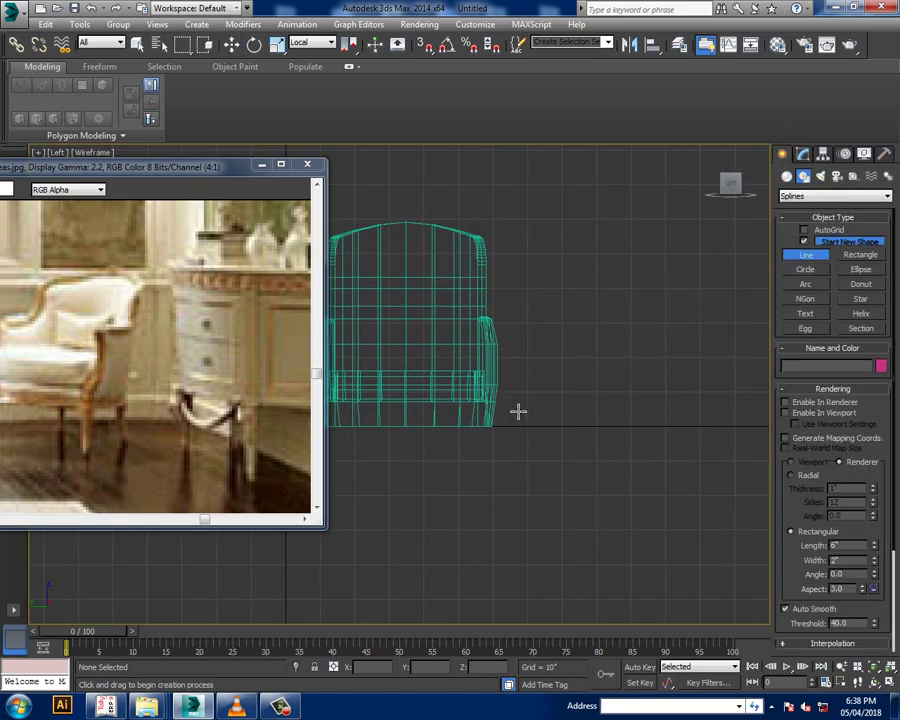
{"action": "left_click", "coordinate": [479, 412]}
{"action": "left_click_drag", "start_coordinate": [520, 471], "coordinate": [528, 498]}
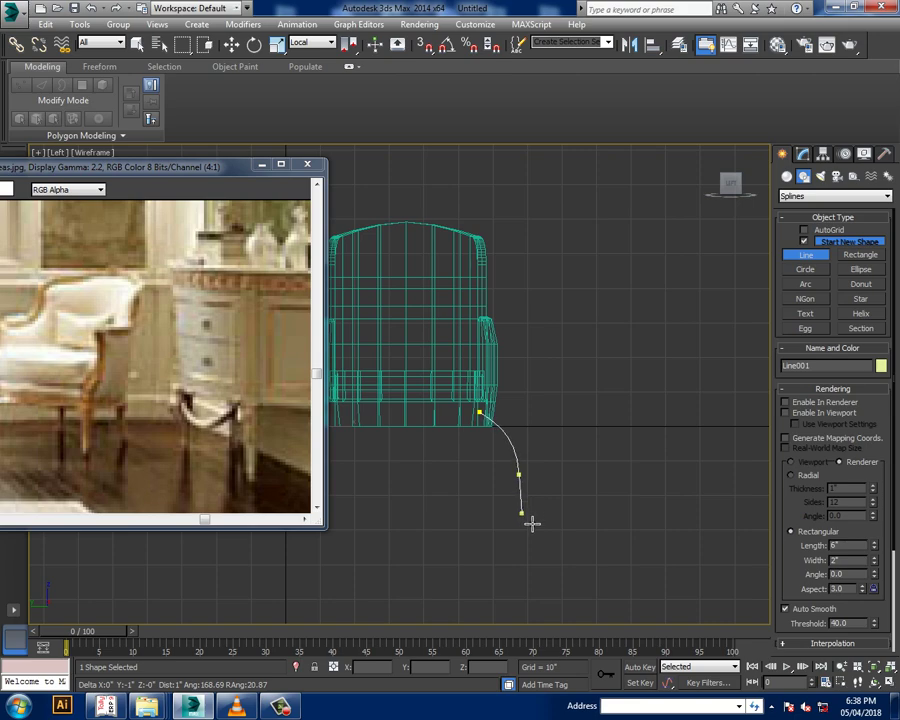
{"action": "left_click", "coordinate": [550, 562]}
{"action": "right_click", "coordinate": [580, 576]}
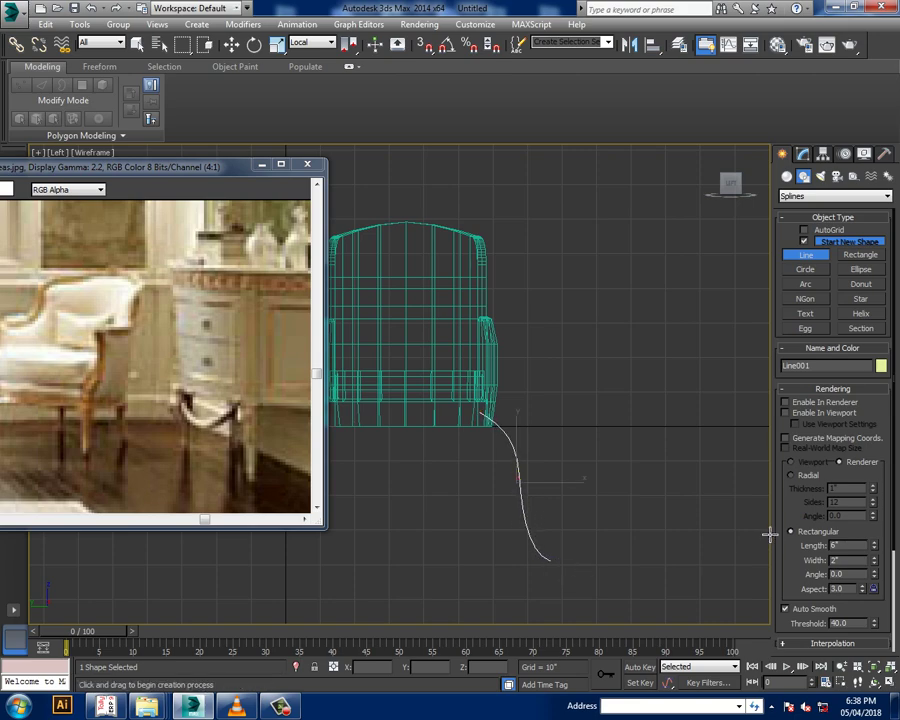
{"action": "key", "text": "w"}
{"action": "key", "text": "alt+w"}
{"action": "key", "text": "alt+w"}
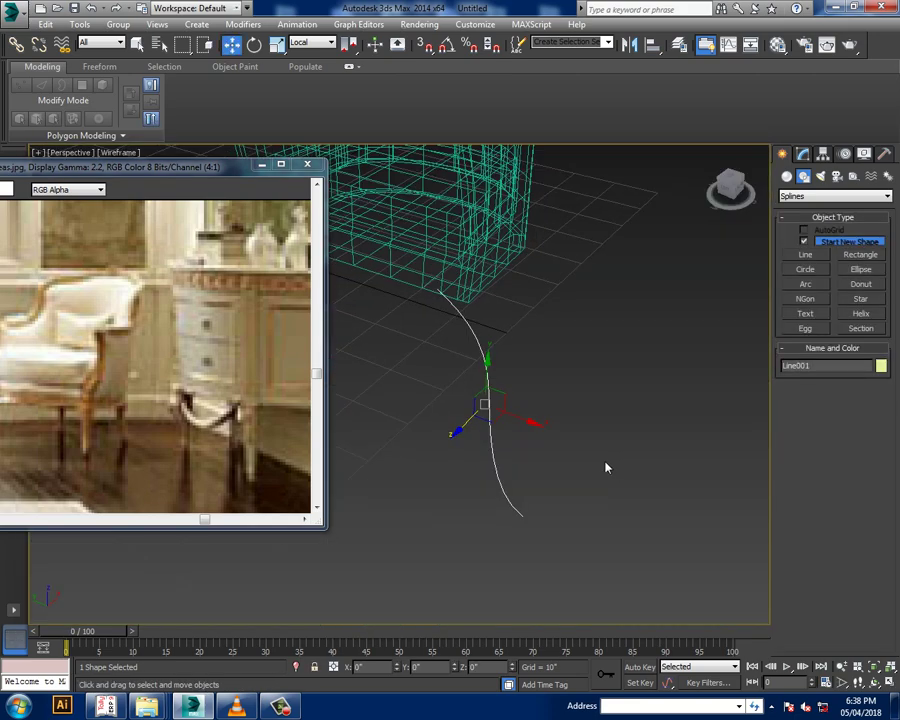
Make Line001 renderable as a 4" rectangular strip and convert it to Editable Poly
{"action": "left_click", "coordinate": [795, 156]}
{"action": "left_click", "coordinate": [785, 359]}
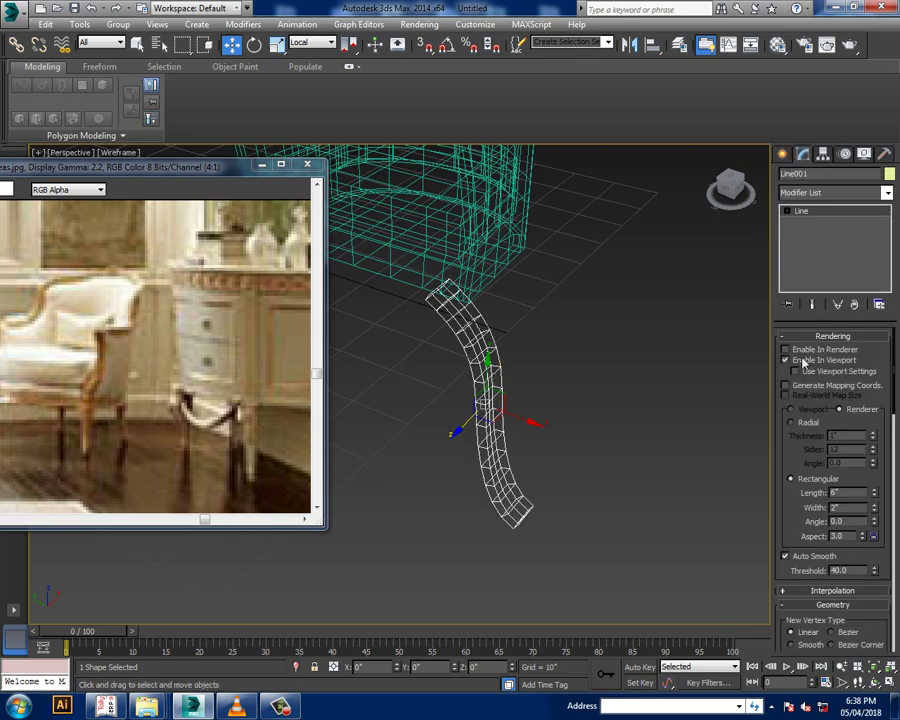
{"action": "key", "text": "F3"}
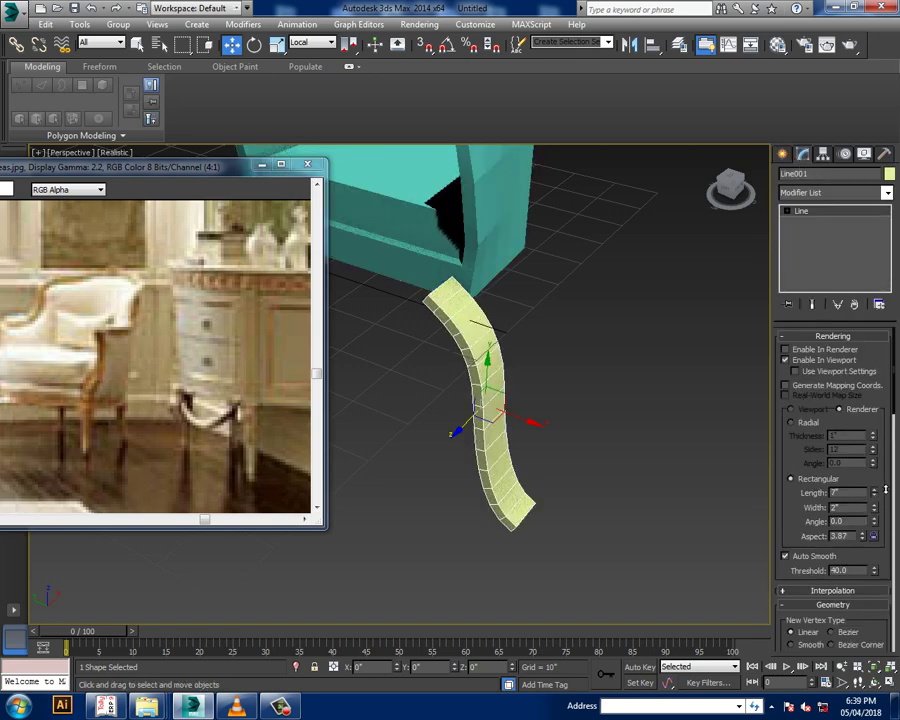
{"action": "left_click_drag", "start_coordinate": [875, 505], "coordinate": [870, 438]}
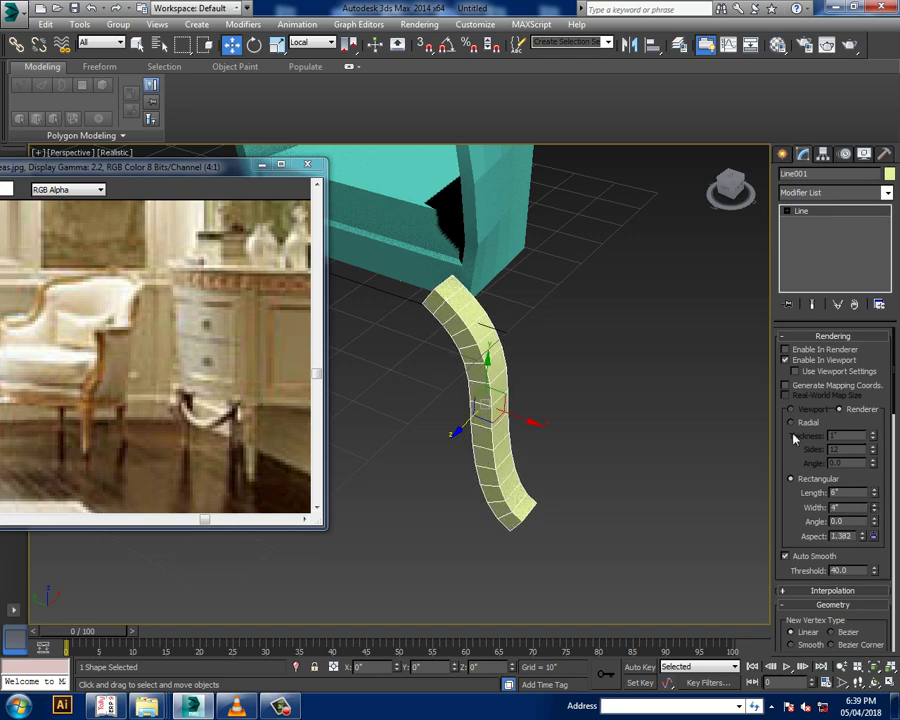
{"action": "scroll", "coordinate": [522, 414], "scroll_direction": "up", "scroll_amount": 3}
{"action": "right_click", "coordinate": [449, 322]}
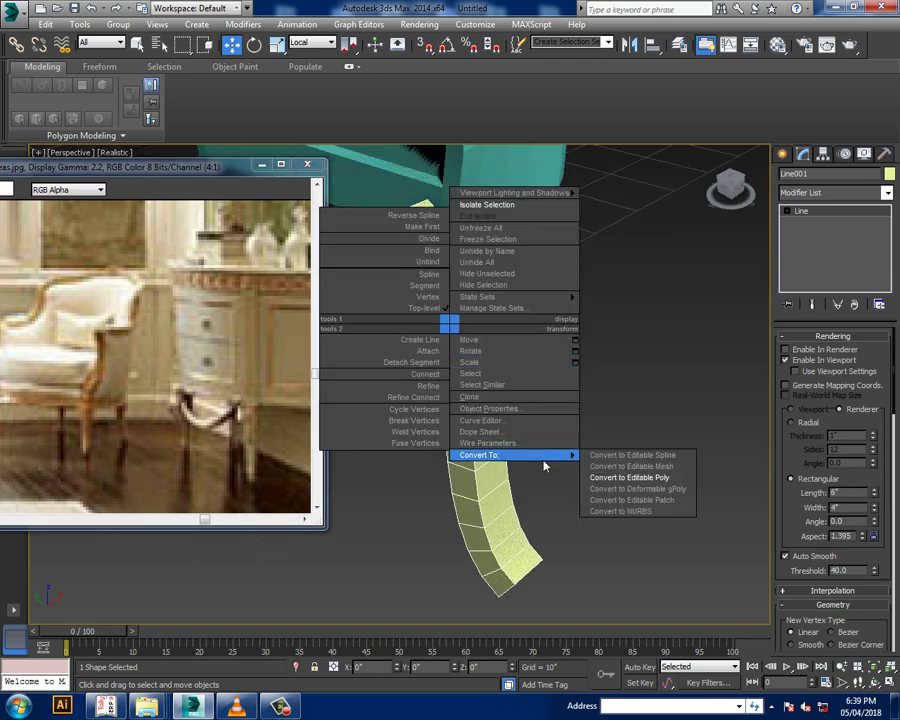
{"action": "mouse_move", "coordinate": [514, 455]}
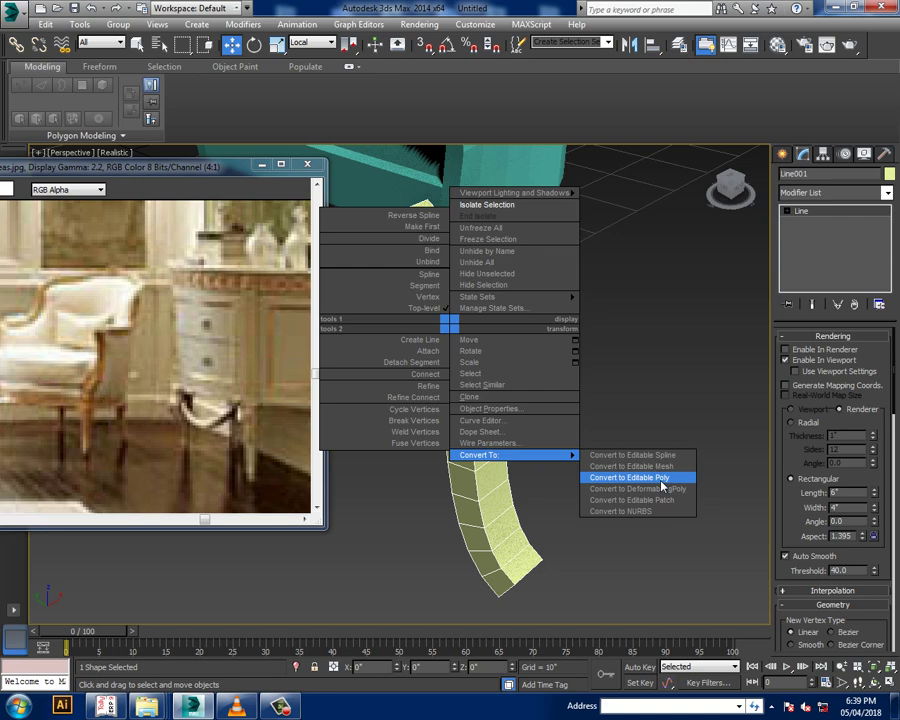
{"action": "left_click", "coordinate": [661, 478]}
Apply a Taper modifier with Amount -1.05 and orbit to inspect the leg
{"action": "left_click", "coordinate": [840, 192]}
{"action": "key", "text": "t"}
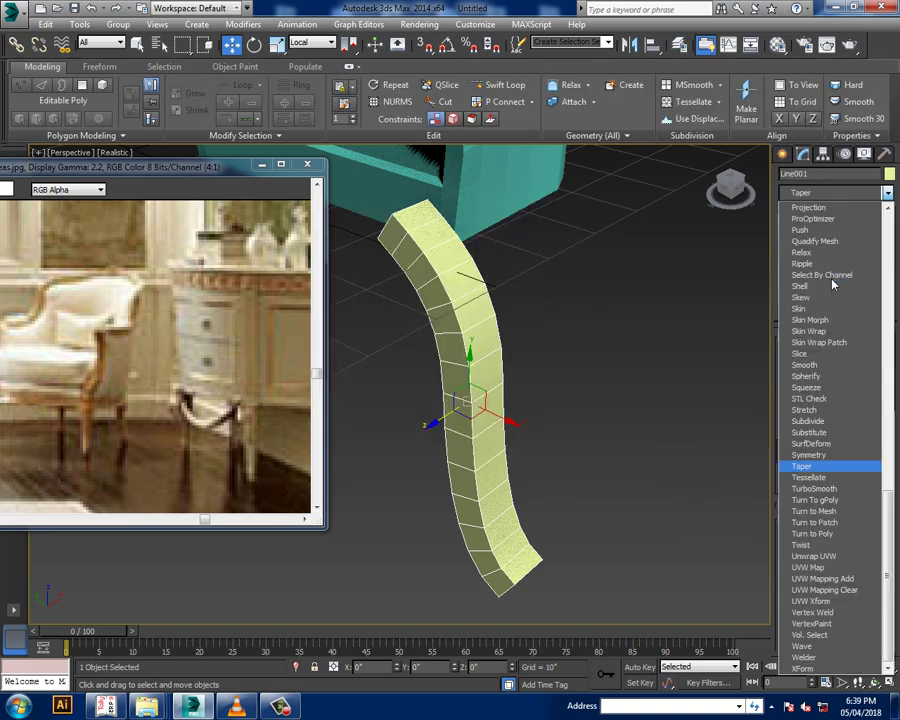
{"action": "key", "text": "Return"}
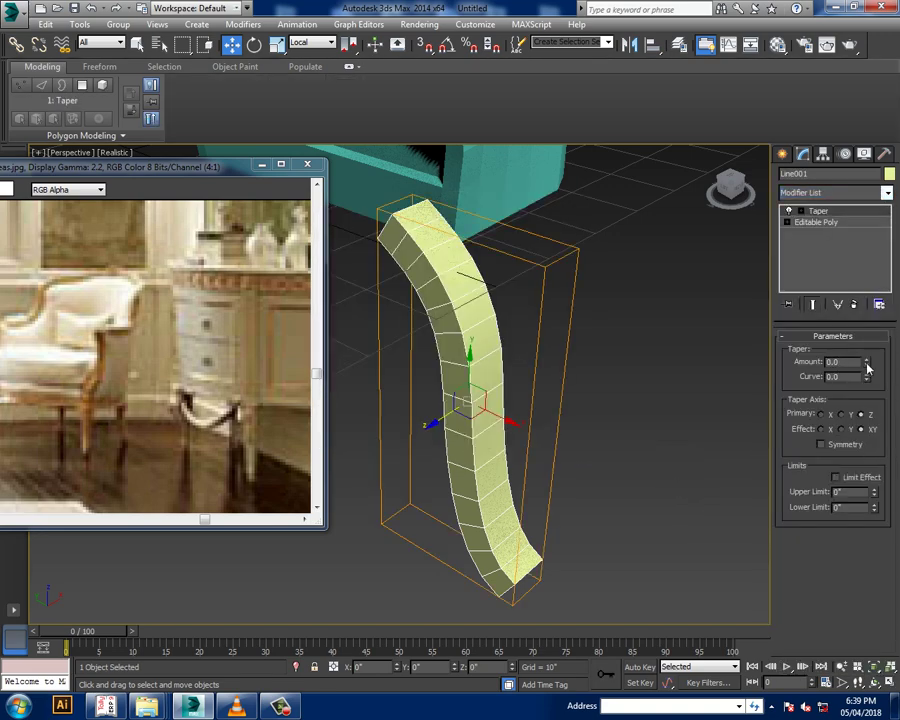
{"action": "left_click_drag", "start_coordinate": [868, 369], "coordinate": [890, 437]}
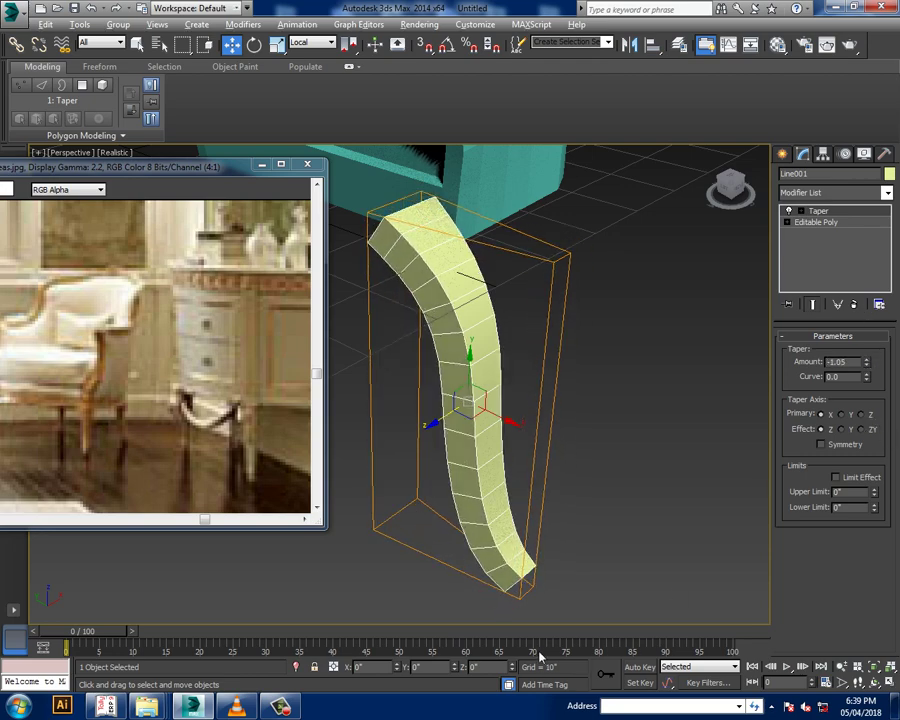
{"action": "mouse_move", "coordinate": [532, 495]}
{"action": "middle_mouse_down", "text": "alt"}
{"action": "mouse_move", "coordinate": [541, 488]}
{"action": "mouse_move", "coordinate": [530, 481]}
{"action": "middle_mouse_up", "text": "alt"}
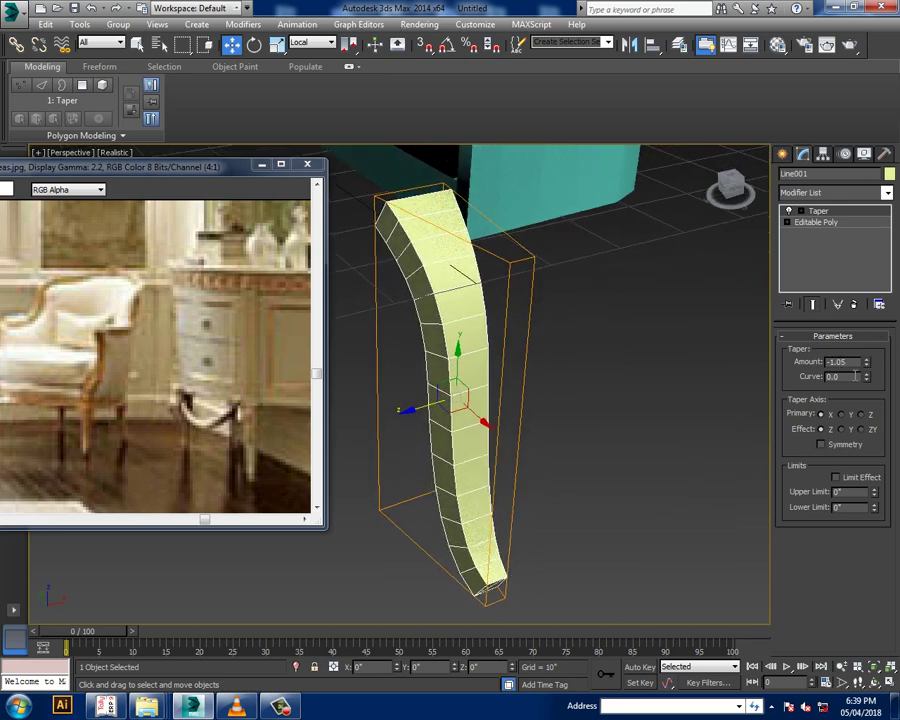
{"action": "mouse_move", "coordinate": [572, 413]}
{"action": "middle_mouse_down", "text": "alt"}
{"action": "mouse_move", "coordinate": [552, 392]}
{"action": "mouse_move", "coordinate": [560, 395]}
{"action": "middle_mouse_up", "text": "alt"}
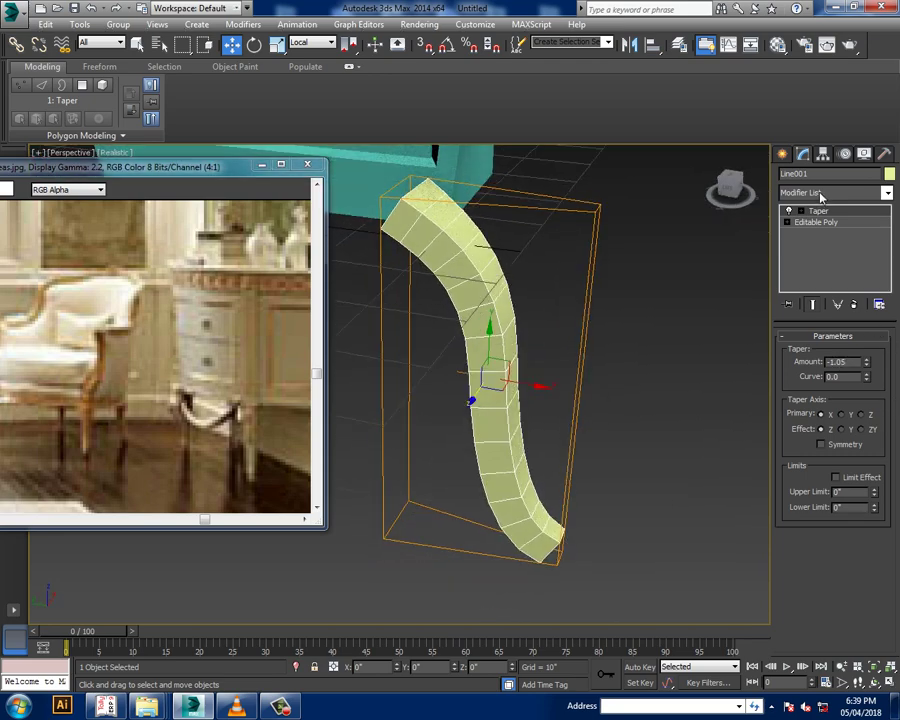
Collapse the tapered leg into a single Editable Poly
{"action": "right_click", "coordinate": [502, 288]}
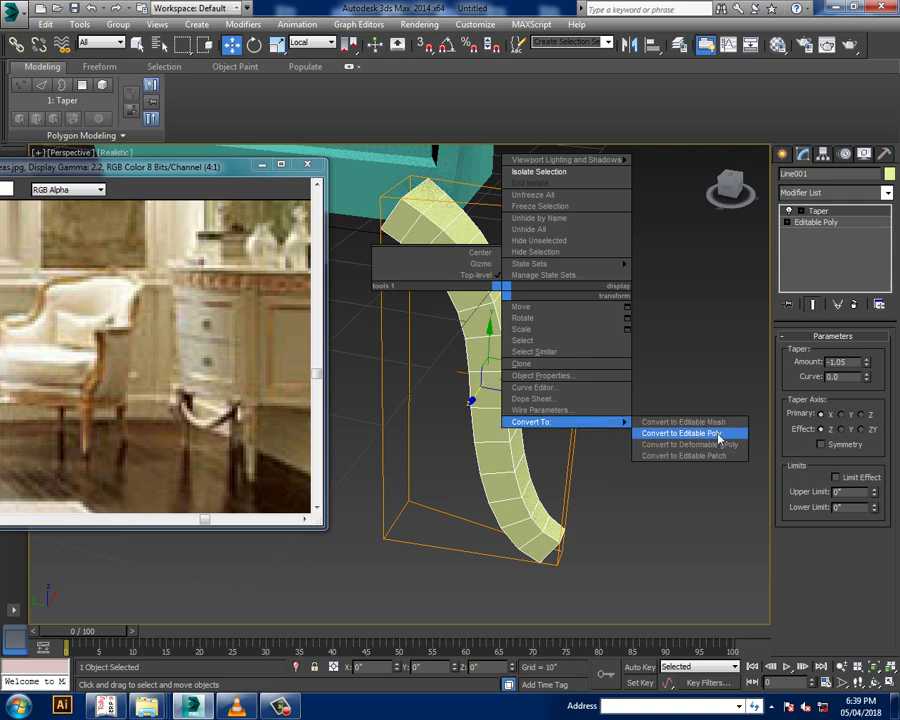
{"action": "left_click", "coordinate": [678, 432]}
{"action": "middle_click_drag", "start_coordinate": [678, 432], "coordinate": [652, 412], "text": "alt"}
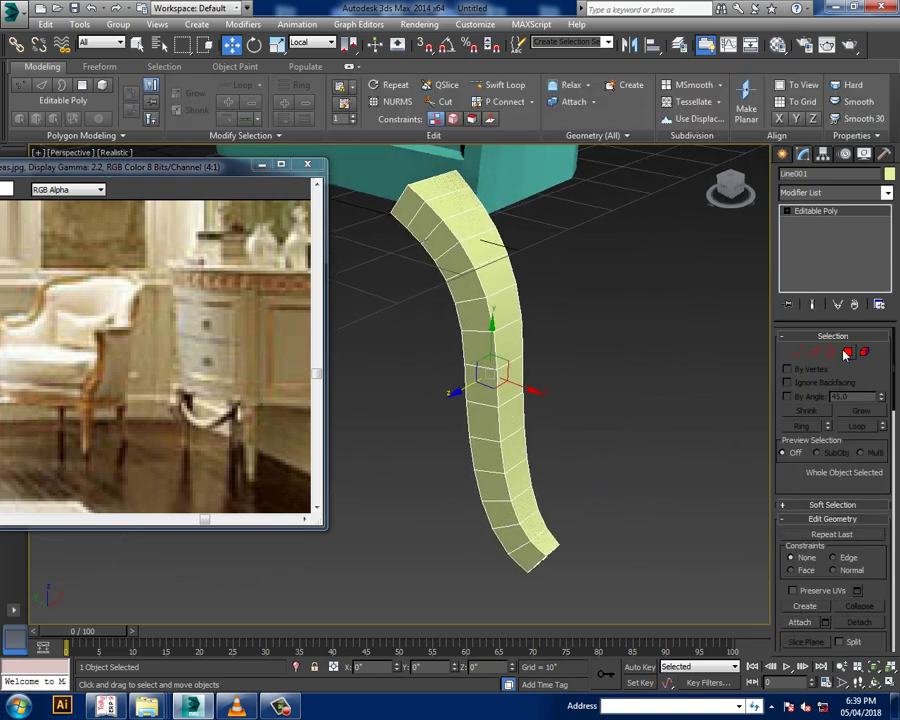
{"action": "middle_click_drag", "start_coordinate": [629, 340], "coordinate": [615, 330], "text": "alt"}
{"action": "left_click", "coordinate": [505, 84]}
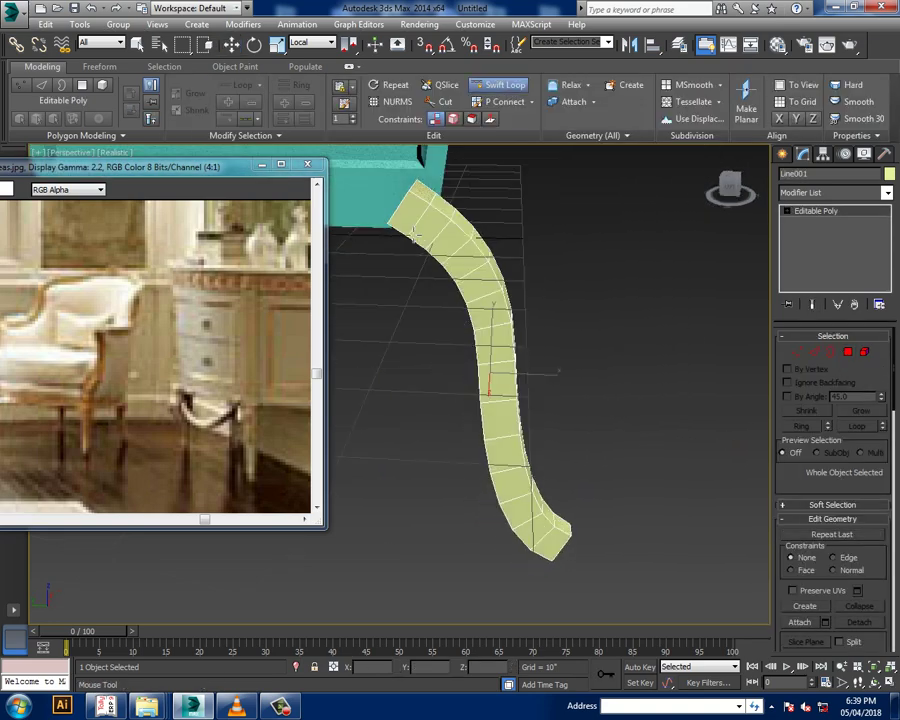
{"action": "key", "text": "w"}
{"action": "mouse_move", "coordinate": [456, 266]}
{"action": "middle_mouse_down", "text": "alt"}
{"action": "mouse_move", "coordinate": [452, 250]}
{"action": "mouse_move", "coordinate": [510, 314]}
{"action": "mouse_move", "coordinate": [535, 284]}
{"action": "mouse_move", "coordinate": [843, 430]}
{"action": "middle_mouse_up", "text": "alt"}
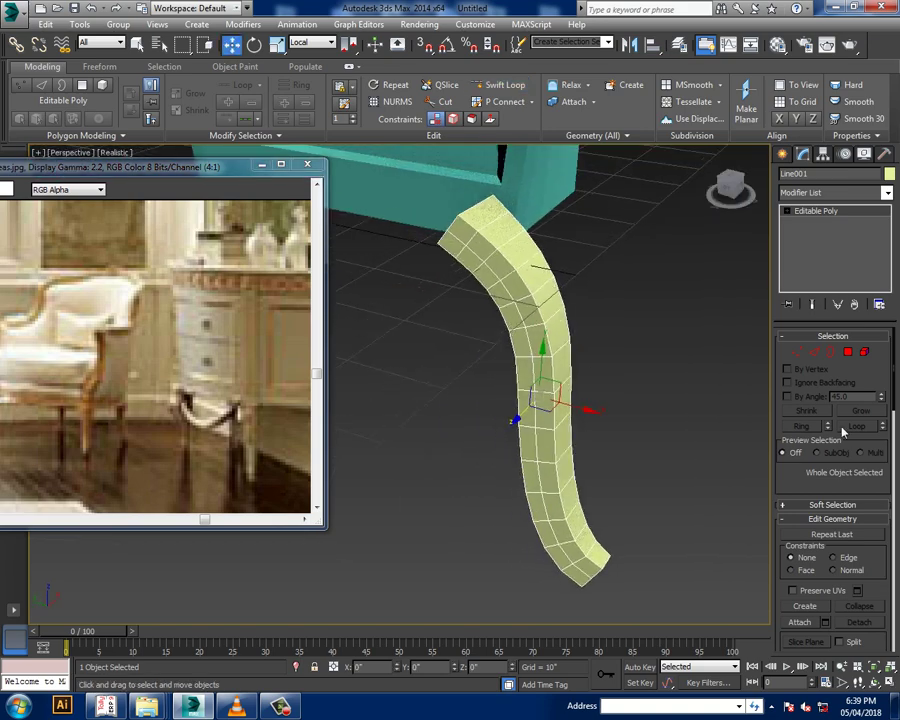
In Edge mode, select an edge loop running along the leg
{"action": "left_click", "coordinate": [815, 352]}
{"action": "left_click", "coordinate": [538, 370]}
{"action": "double_click", "coordinate": [512, 425]}
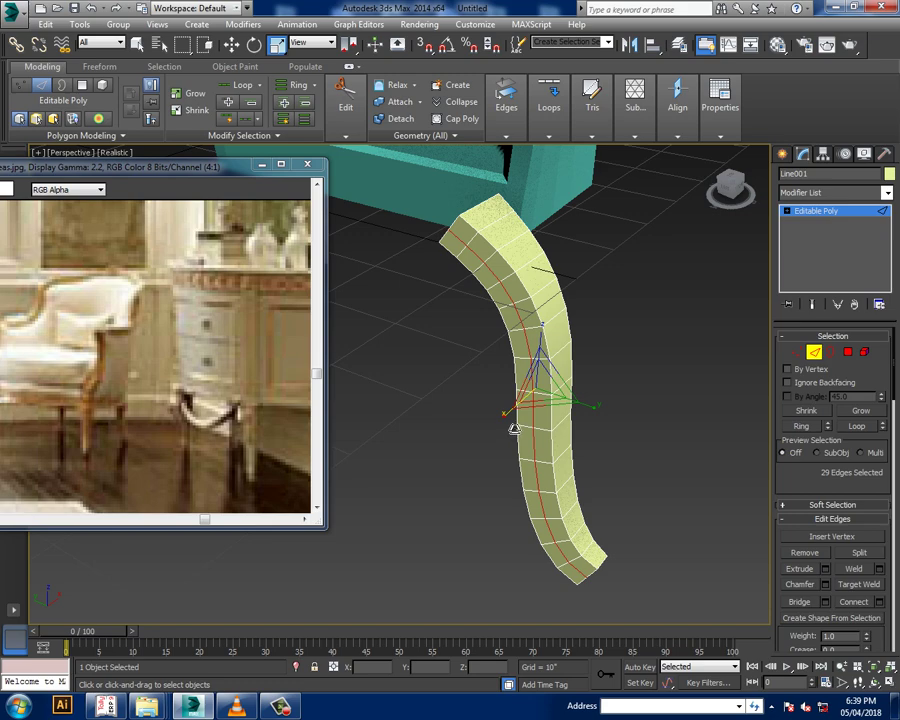
{"action": "mouse_move", "coordinate": [503, 431]}
{"action": "middle_mouse_down", "text": "alt"}
{"action": "mouse_move", "coordinate": [592, 386]}
{"action": "mouse_move", "coordinate": [718, 378]}
{"action": "mouse_move", "coordinate": [650, 366]}
{"action": "mouse_move", "coordinate": [544, 376]}
{"action": "middle_mouse_up", "text": "alt"}
{"action": "left_click", "coordinate": [506, 100]}
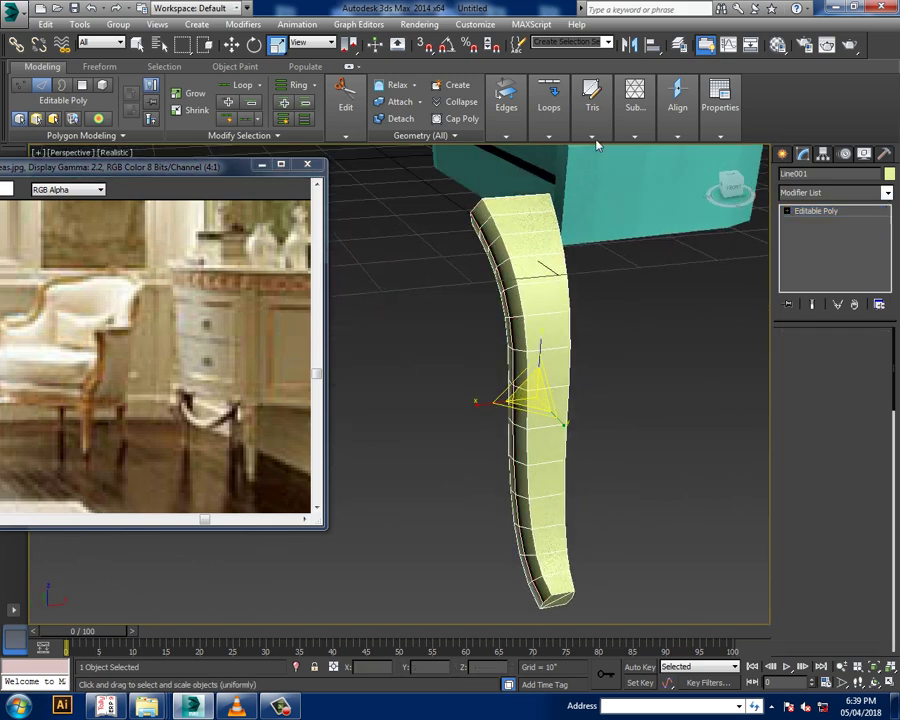
{"action": "left_click", "coordinate": [489, 86]}
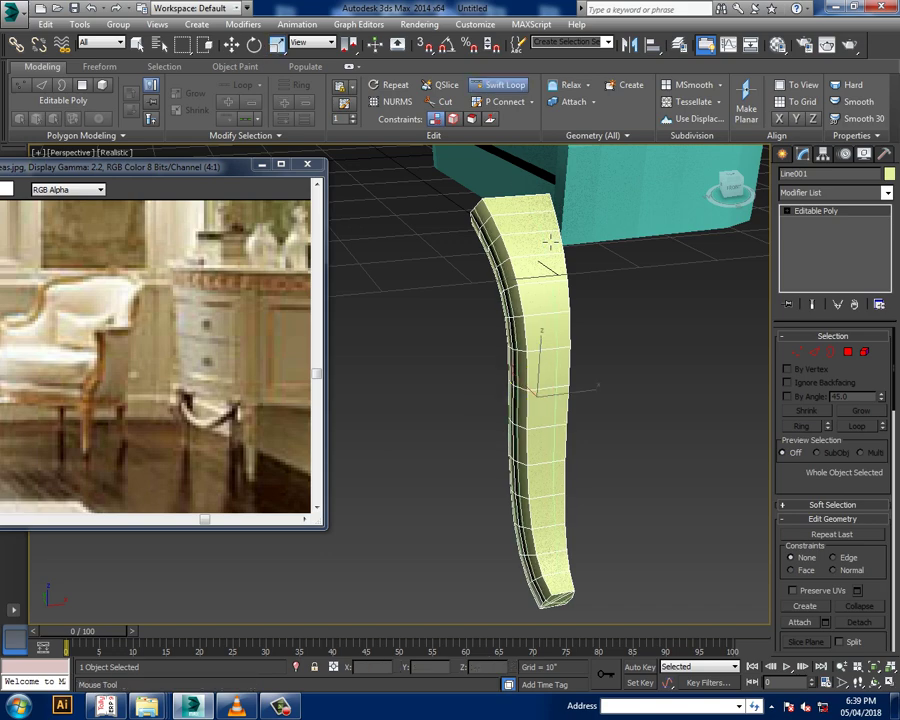
{"action": "mouse_move", "coordinate": [549, 241]}
{"action": "middle_mouse_down", "text": "alt"}
{"action": "mouse_move", "coordinate": [663, 243]}
{"action": "mouse_move", "coordinate": [563, 253]}
{"action": "mouse_move", "coordinate": [406, 310]}
{"action": "middle_mouse_up", "text": "alt"}
{"action": "key", "text": "w"}
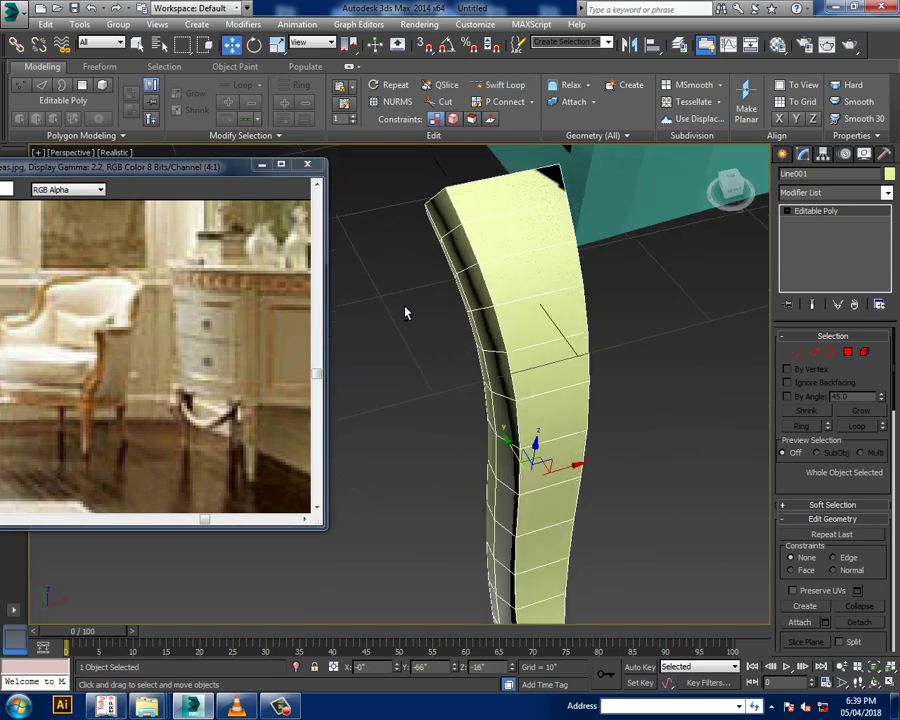
{"action": "scroll", "coordinate": [550, 261], "scroll_direction": "up", "scroll_amount": 3}
Try Ring selections on the leg's edges, clearing the selection between attempts
{"action": "left_click", "coordinate": [818, 352]}
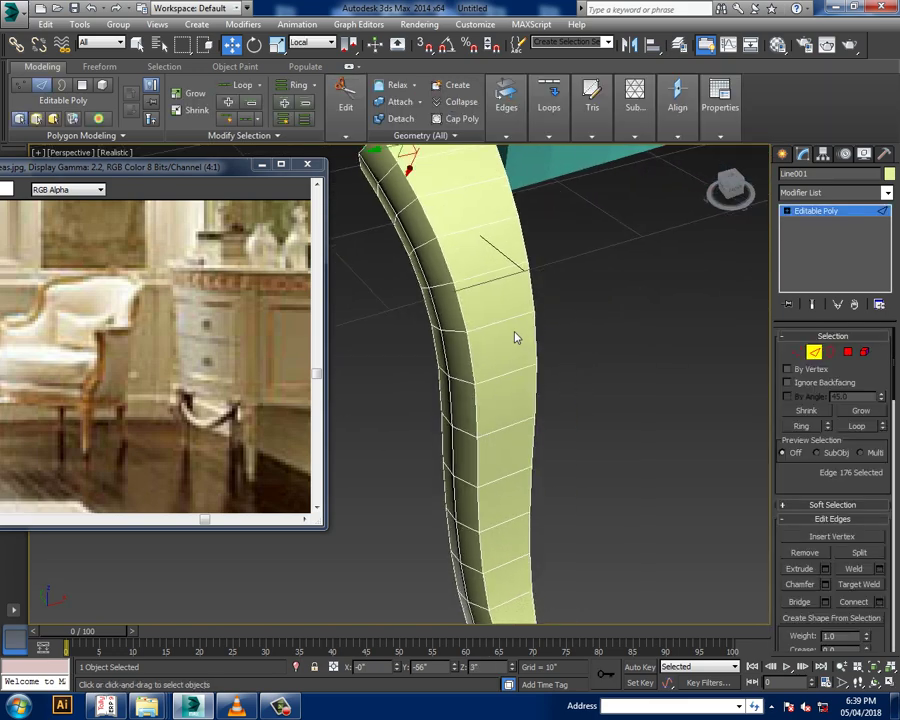
{"action": "left_click", "coordinate": [522, 327], "text": "shift"}
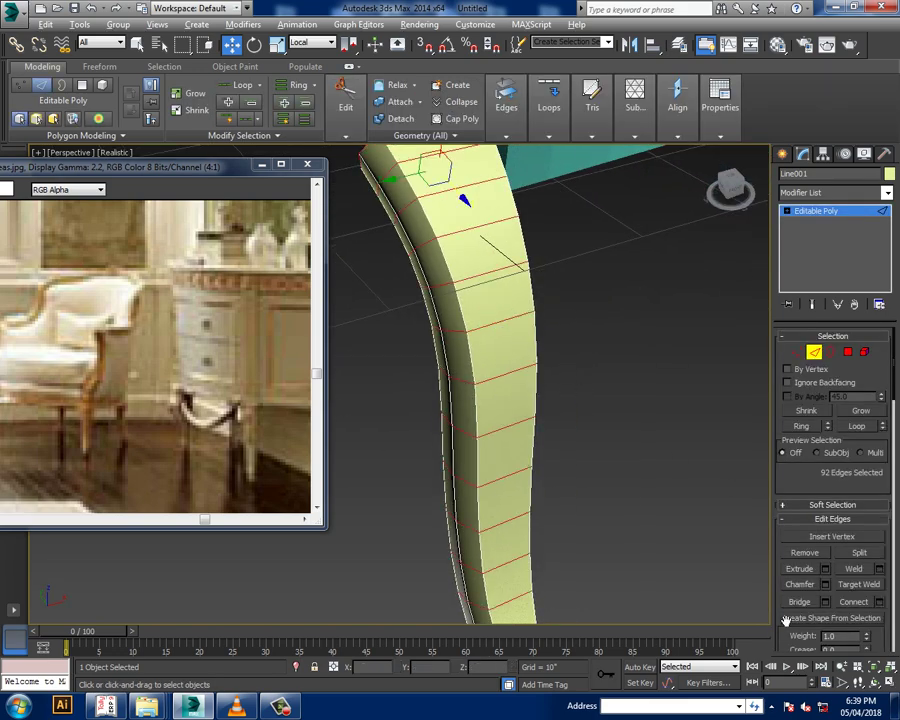
{"action": "scroll", "coordinate": [627, 418], "scroll_direction": "down", "scroll_amount": 3}
{"action": "mouse_move", "coordinate": [627, 418]}
{"action": "middle_mouse_down", "text": "alt"}
{"action": "mouse_move", "coordinate": [573, 418]}
{"action": "mouse_move", "coordinate": [518, 316]}
{"action": "mouse_move", "coordinate": [647, 396]}
{"action": "mouse_move", "coordinate": [629, 372]}
{"action": "middle_mouse_up", "text": "alt"}
{"action": "left_click", "coordinate": [518, 316]}
{"action": "left_click", "coordinate": [522, 277], "text": "shift"}
{"action": "left_click", "coordinate": [647, 396]}
{"action": "scroll", "coordinate": [629, 372], "scroll_direction": "up", "scroll_amount": 3}
{"action": "scroll", "coordinate": [664, 352], "scroll_direction": "up", "scroll_amount": 3}
{"action": "middle_click_drag", "start_coordinate": [598, 317], "coordinate": [498, 262], "text": "alt"}
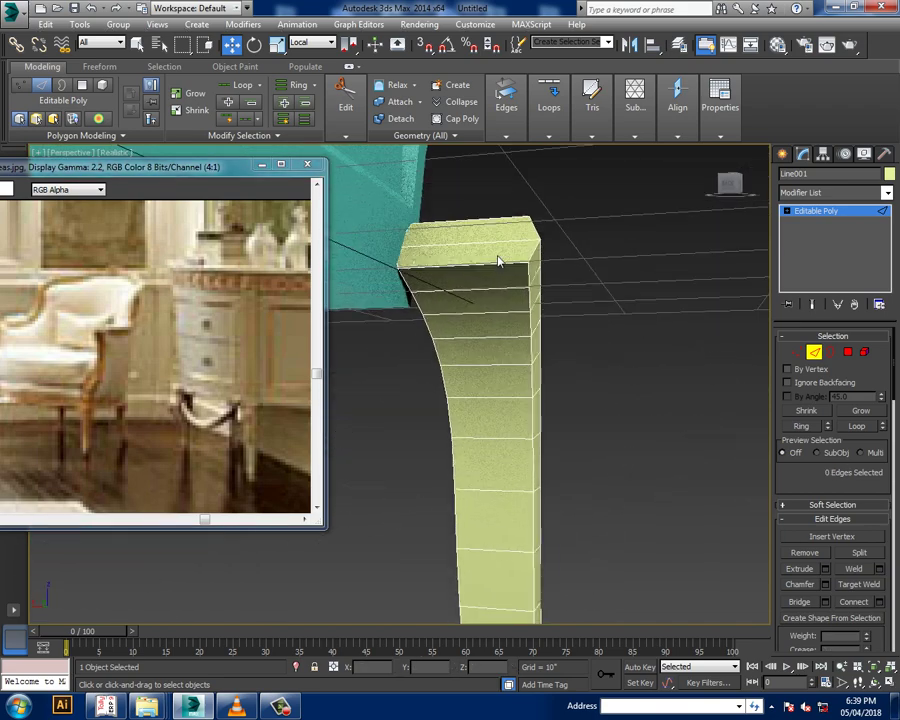
{"action": "left_click", "coordinate": [806, 425]}
{"action": "mouse_move", "coordinate": [640, 420]}
{"action": "middle_mouse_down", "text": "alt"}
{"action": "mouse_move", "coordinate": [592, 380]}
{"action": "mouse_move", "coordinate": [564, 392]}
{"action": "mouse_move", "coordinate": [492, 370]}
{"action": "middle_mouse_up", "text": "alt"}
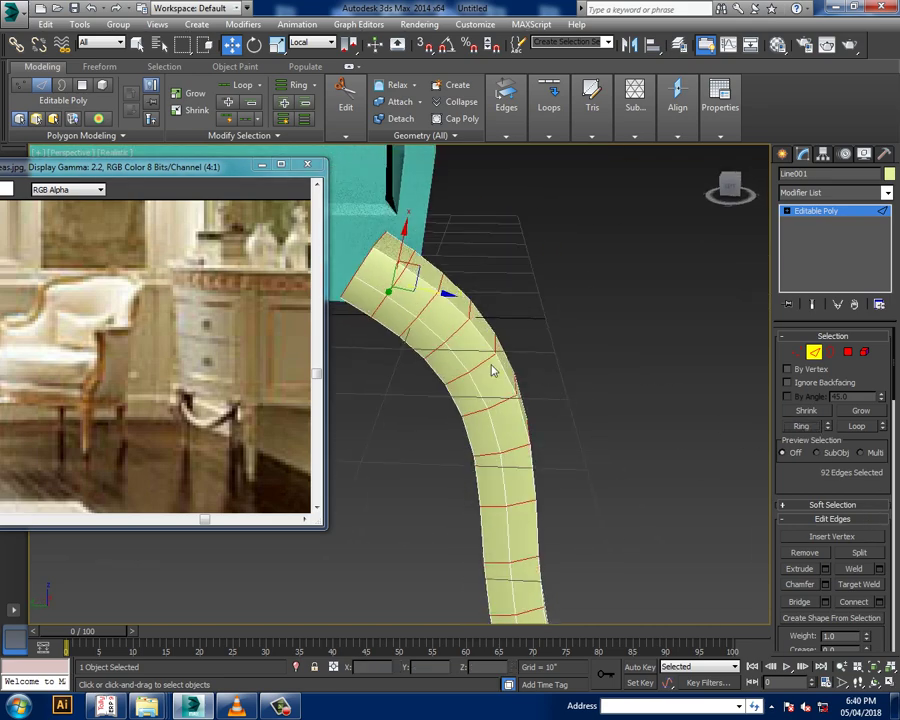
{"action": "left_click", "coordinate": [478, 354]}
{"action": "scroll", "coordinate": [544, 341], "scroll_direction": "up", "scroll_amount": 3}
{"action": "middle_click_drag", "start_coordinate": [544, 341], "coordinate": [532, 405], "text": "alt"}
{"action": "scroll", "coordinate": [537, 403], "scroll_direction": "up", "scroll_amount": 3}
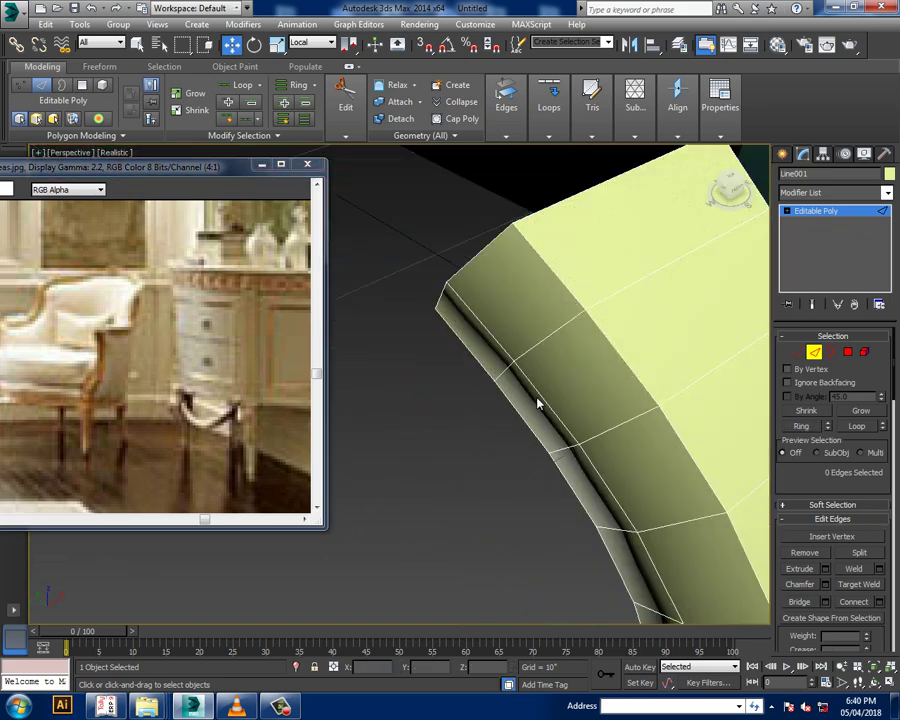
{"action": "scroll", "coordinate": [538, 403], "scroll_direction": "down", "scroll_amount": 3}
{"action": "middle_click_drag", "start_coordinate": [629, 380], "coordinate": [622, 417], "text": "alt"}
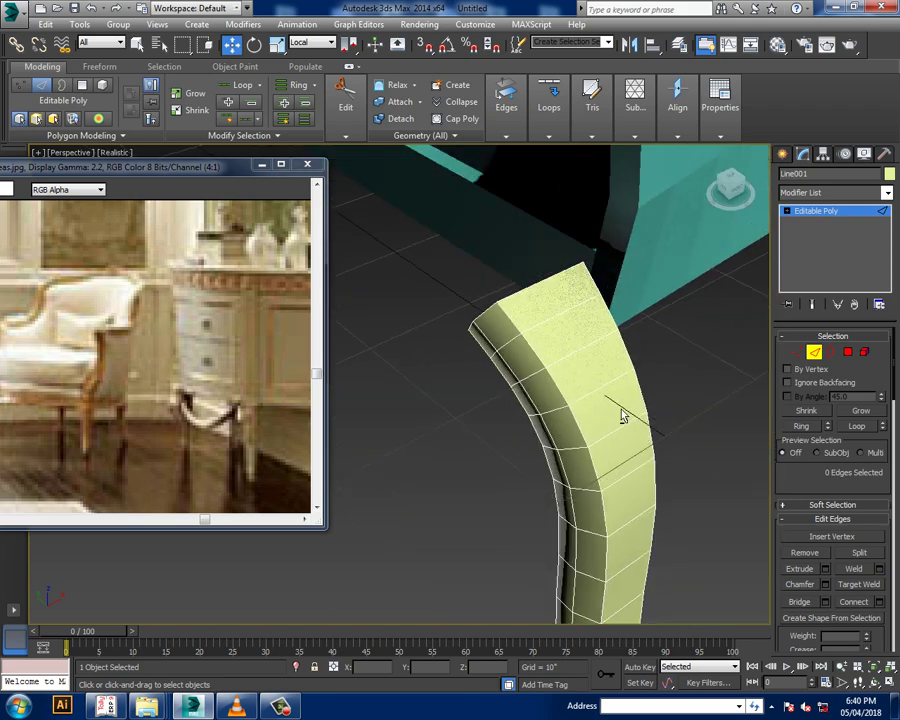
{"action": "key", "text": "alt+w"}
{"action": "key", "text": "alt+w"}
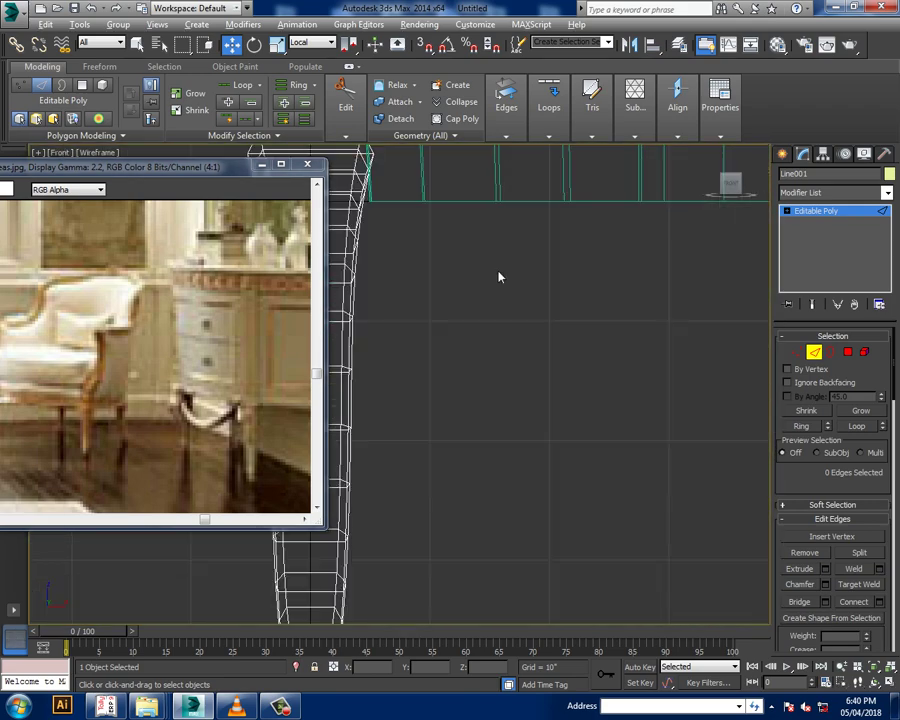
Select the 32 edges down the leg and Connect them into a lengthwise centre edge loop
{"action": "scroll", "coordinate": [496, 274], "scroll_direction": "down", "scroll_amount": 3}
{"action": "left_click", "coordinate": [428, 135]}
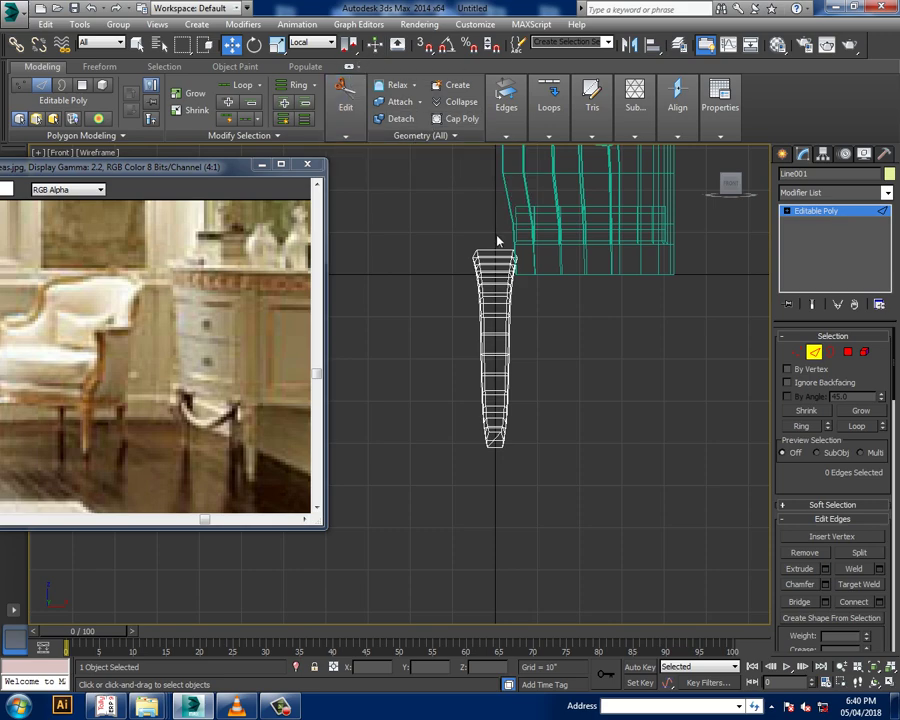
{"action": "left_click_drag", "start_coordinate": [500, 241], "coordinate": [506, 476]}
{"action": "key", "text": "alt+w"}
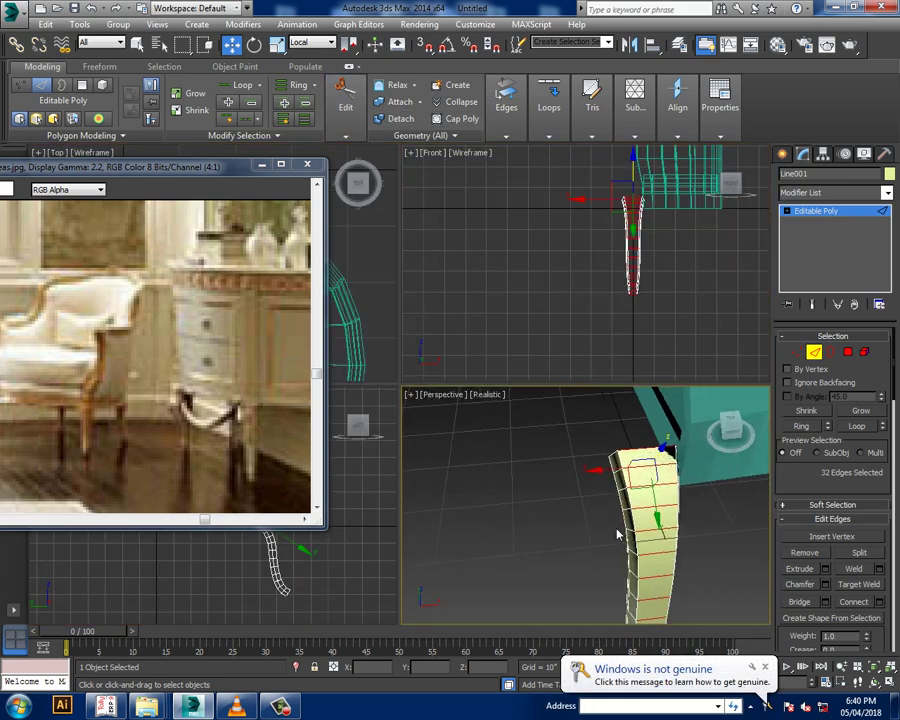
{"action": "middle_click_drag", "start_coordinate": [616, 532], "coordinate": [614, 432], "text": "alt"}
{"action": "key", "text": "alt+w"}
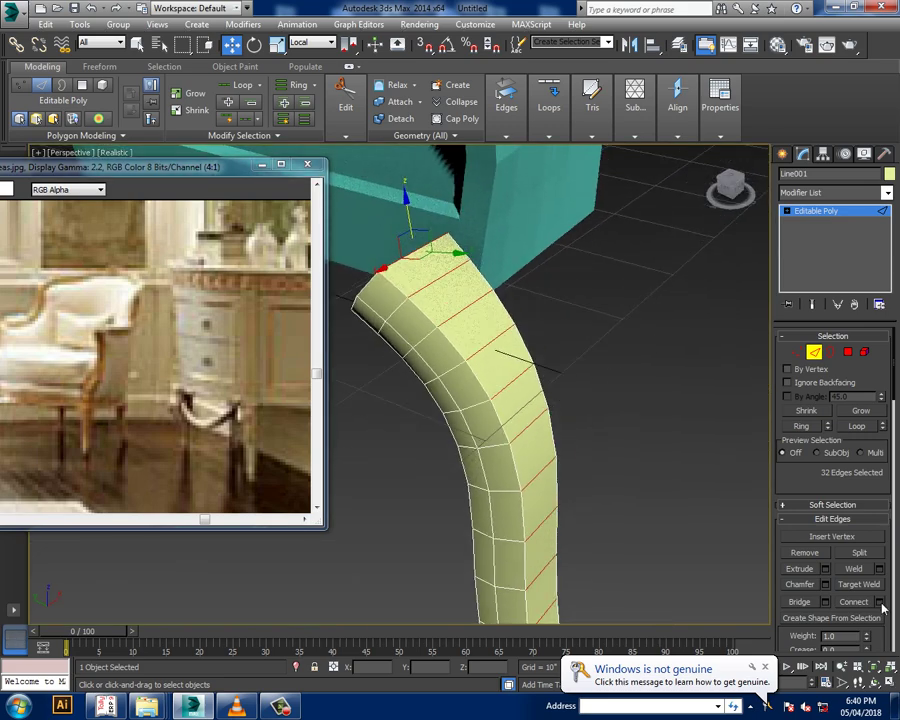
{"action": "left_click", "coordinate": [880, 602]}
{"action": "left_click", "coordinate": [406, 451]}
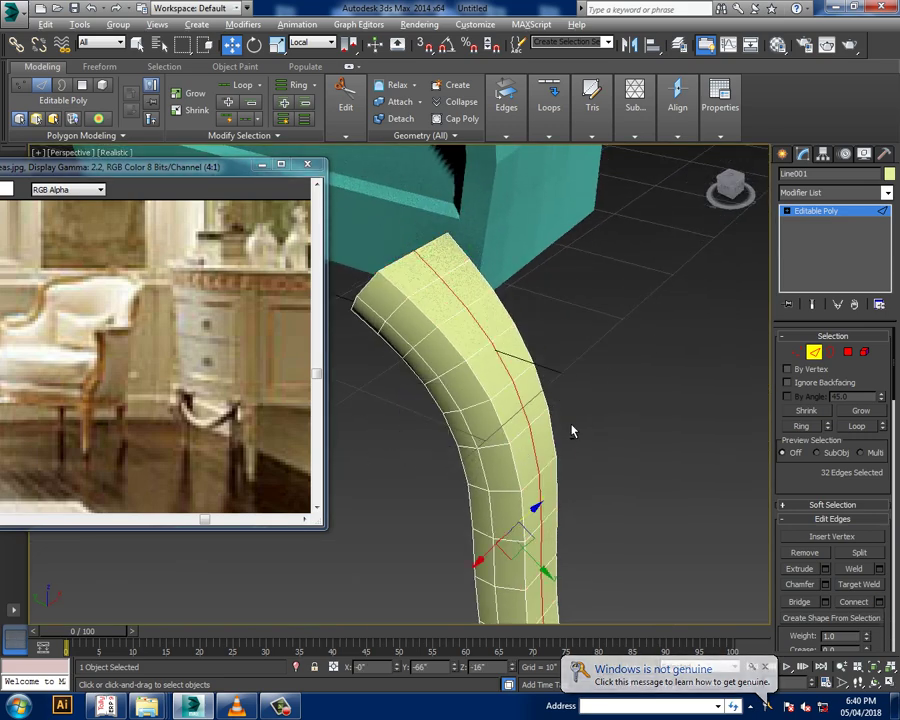
Scale the new edges in Local coordinates, then set the reference coordinate system to View
{"action": "middle_click_drag", "start_coordinate": [572, 431], "coordinate": [574, 410], "text": "alt"}
{"action": "key", "text": "r"}
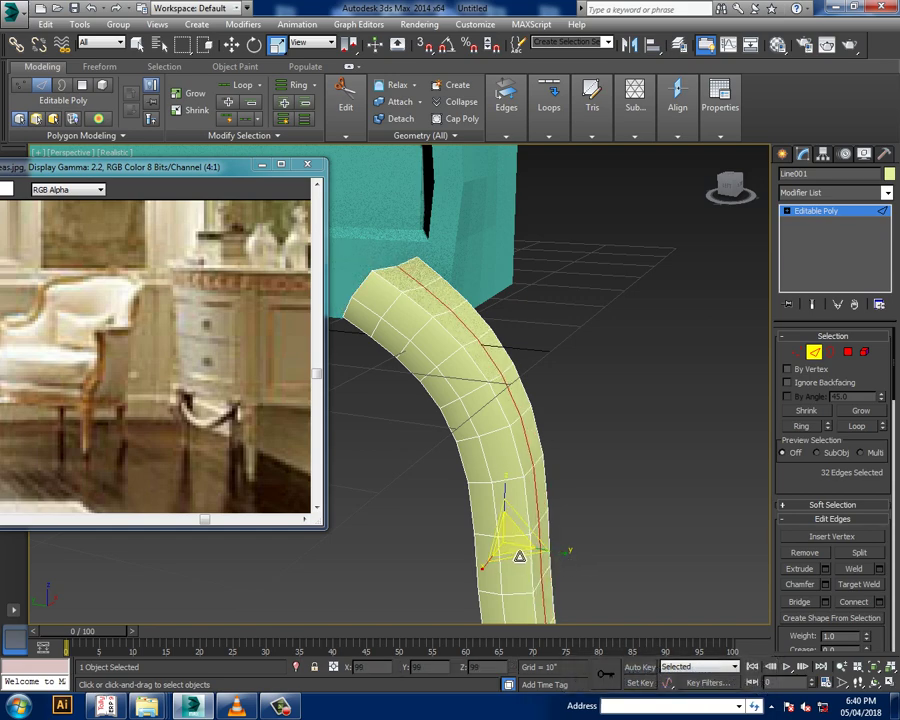
{"action": "mouse_move", "coordinate": [512, 544]}
{"action": "middle_mouse_down", "text": "alt"}
{"action": "mouse_move", "coordinate": [474, 497]}
{"action": "mouse_move", "coordinate": [572, 542]}
{"action": "mouse_move", "coordinate": [577, 474]}
{"action": "mouse_move", "coordinate": [599, 492]}
{"action": "mouse_move", "coordinate": [537, 118]}
{"action": "middle_mouse_up", "text": "alt"}
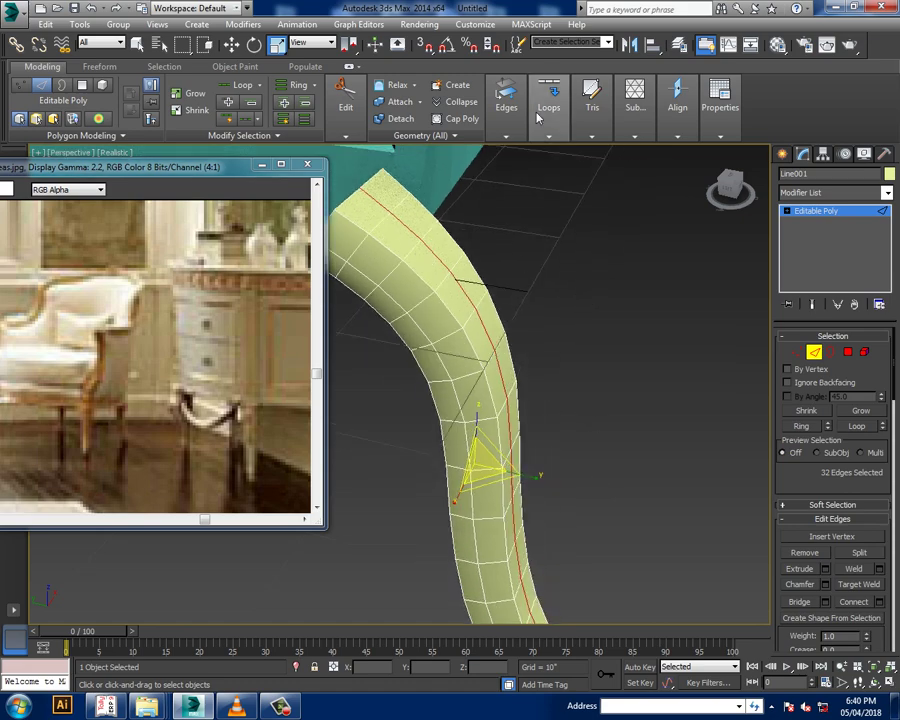
{"action": "left_click", "coordinate": [313, 43]}
{"action": "left_click", "coordinate": [305, 100]}
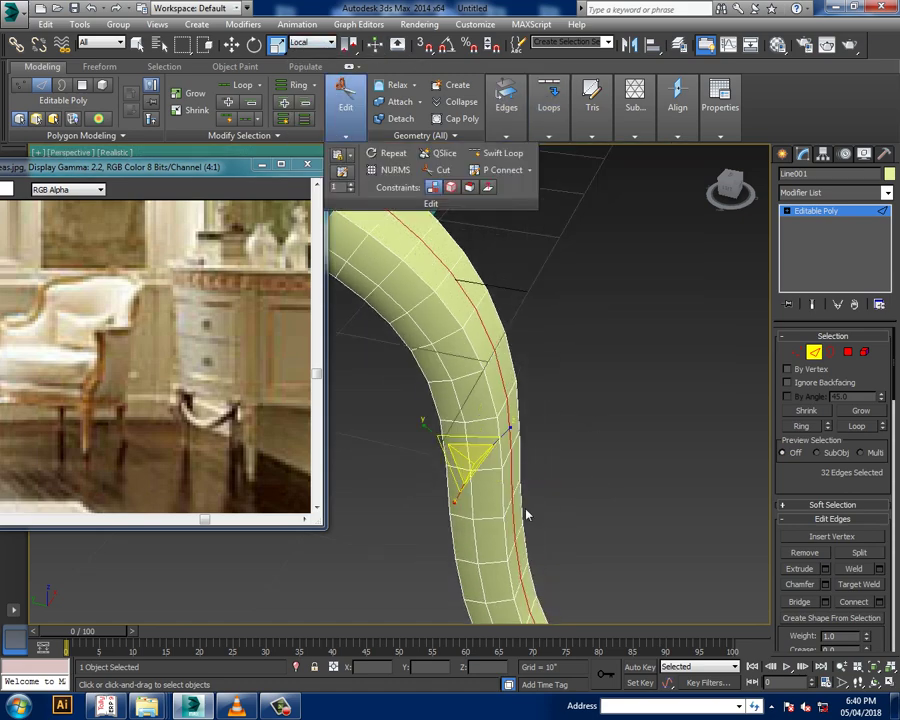
{"action": "mouse_move", "coordinate": [527, 515]}
{"action": "middle_mouse_down", "text": "alt"}
{"action": "mouse_move", "coordinate": [532, 470]}
{"action": "mouse_move", "coordinate": [512, 452]}
{"action": "mouse_move", "coordinate": [425, 459]}
{"action": "middle_mouse_up", "text": "alt"}
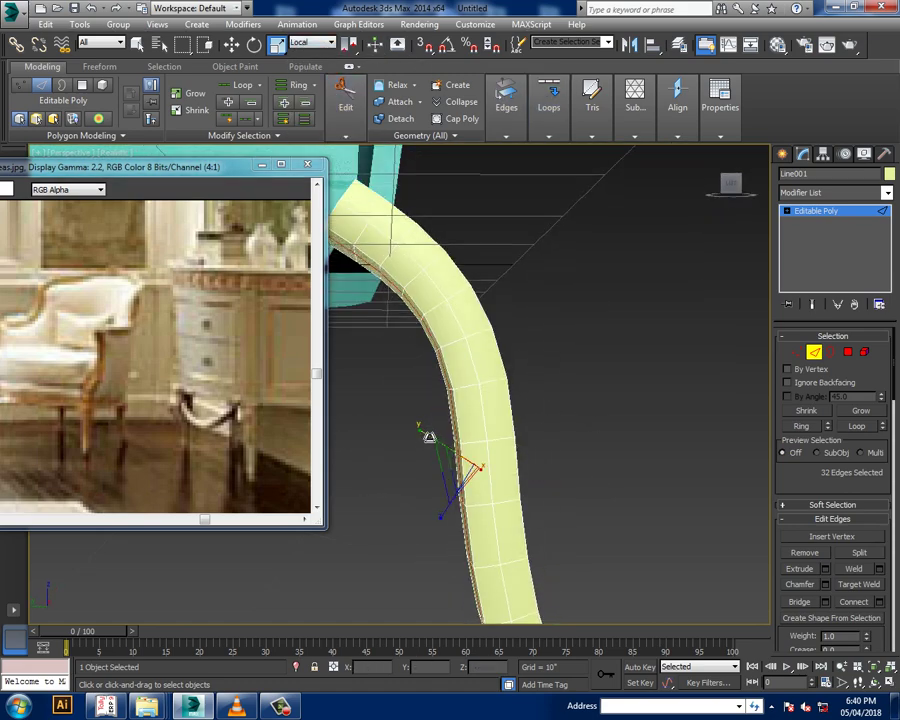
{"action": "key", "text": "w"}
{"action": "mouse_move", "coordinate": [484, 452]}
{"action": "middle_mouse_down", "text": "alt"}
{"action": "mouse_move", "coordinate": [618, 431]}
{"action": "mouse_move", "coordinate": [604, 374]}
{"action": "middle_mouse_up", "text": "alt"}
{"action": "left_click", "coordinate": [345, 105]}
{"action": "left_click", "coordinate": [313, 43]}
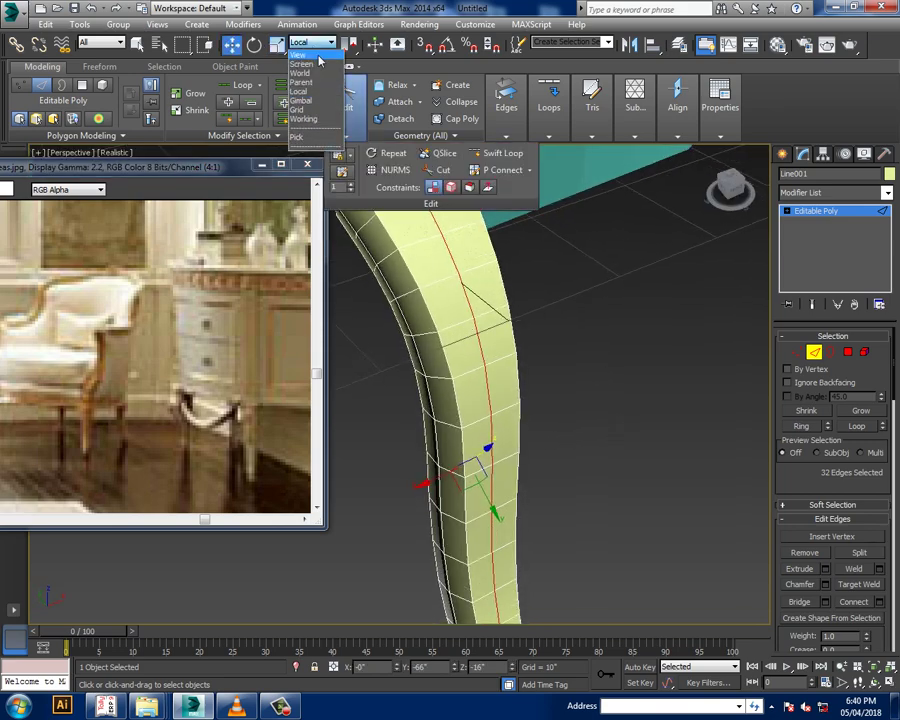
{"action": "left_click", "coordinate": [303, 55]}
Shift an edge at the leg's top down and right, then return to the Editable Poly level
{"action": "mouse_move", "coordinate": [330, 300]}
{"action": "middle_mouse_down", "text": "alt"}
{"action": "mouse_move", "coordinate": [376, 192]}
{"action": "mouse_move", "coordinate": [430, 162]}
{"action": "middle_mouse_up", "text": "alt"}
{"action": "left_click", "coordinate": [411, 216]}
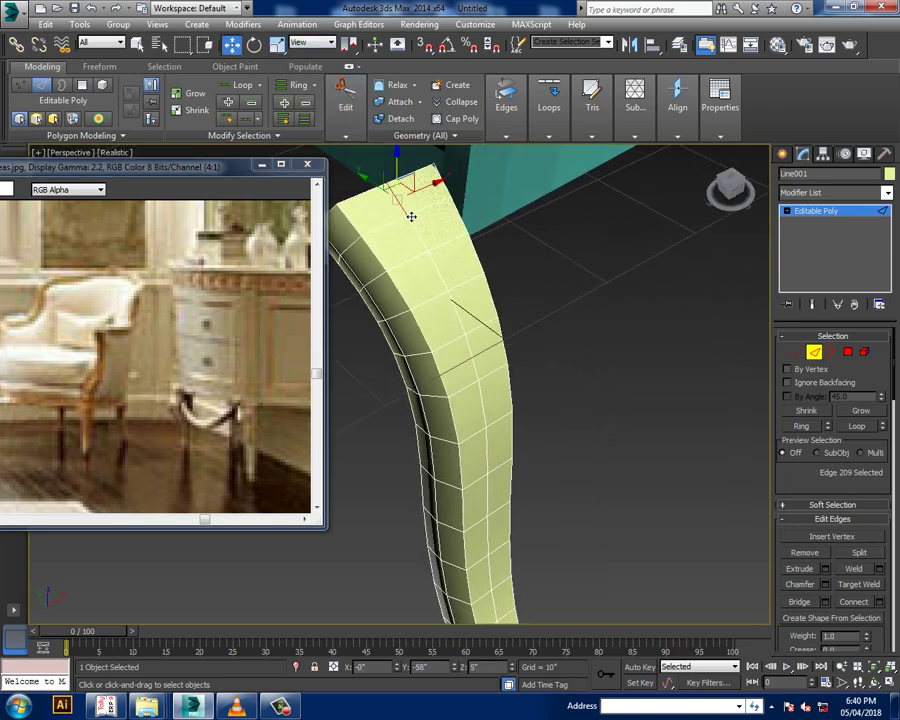
{"action": "left_click_drag", "start_coordinate": [411, 216], "coordinate": [432, 250]}
{"action": "left_click", "coordinate": [464, 321], "text": "ctrl"}
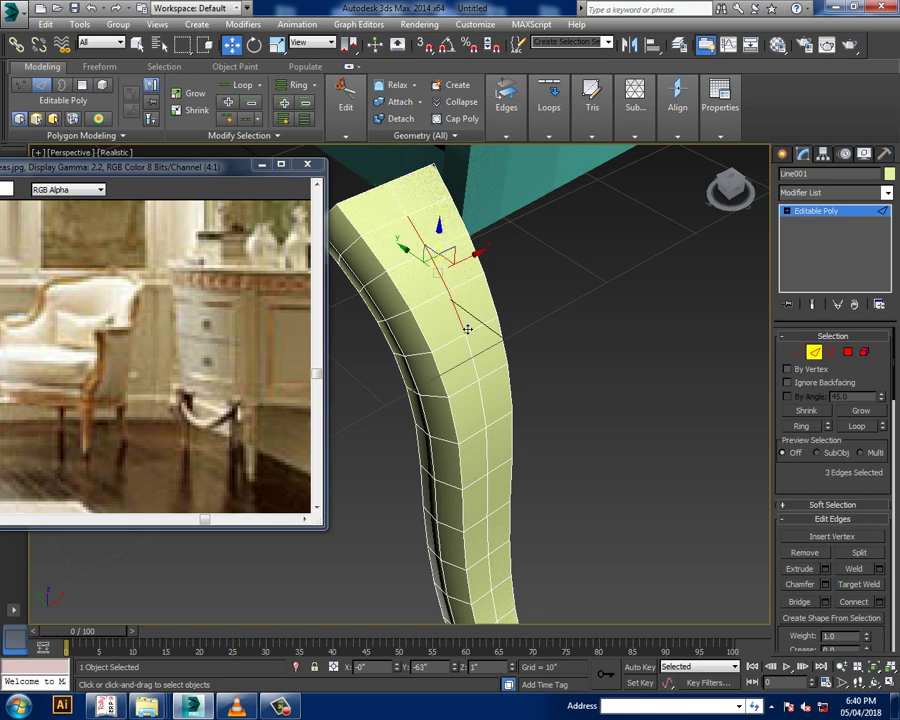
{"action": "mouse_move", "coordinate": [467, 329]}
{"action": "middle_mouse_down", "text": "alt"}
{"action": "mouse_move", "coordinate": [494, 342]}
{"action": "mouse_move", "coordinate": [472, 277]}
{"action": "mouse_move", "coordinate": [406, 307]}
{"action": "middle_mouse_up", "text": "alt"}
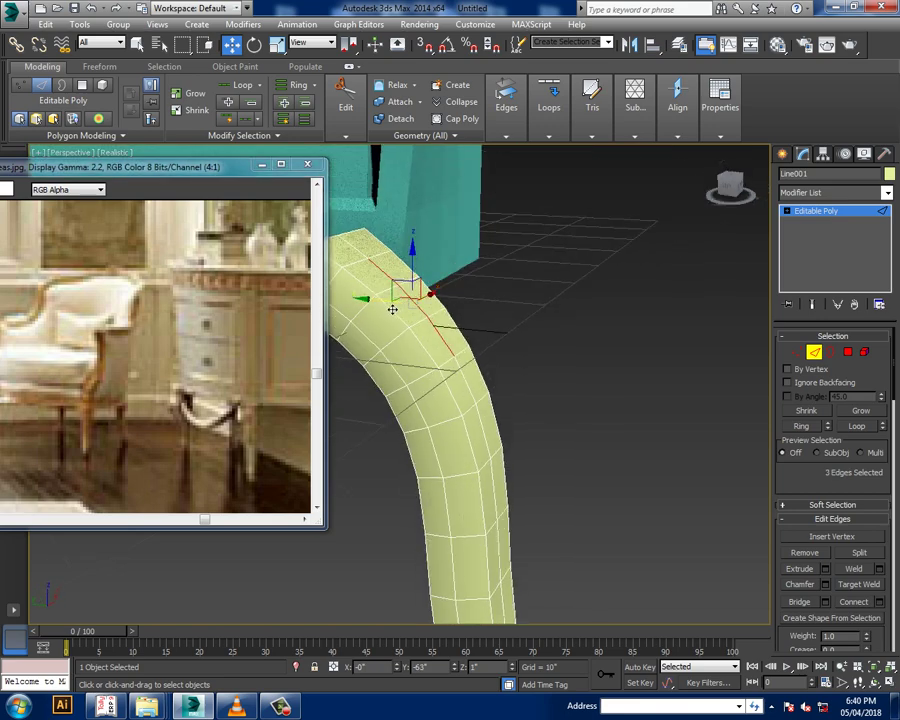
{"action": "left_click", "coordinate": [838, 216]}
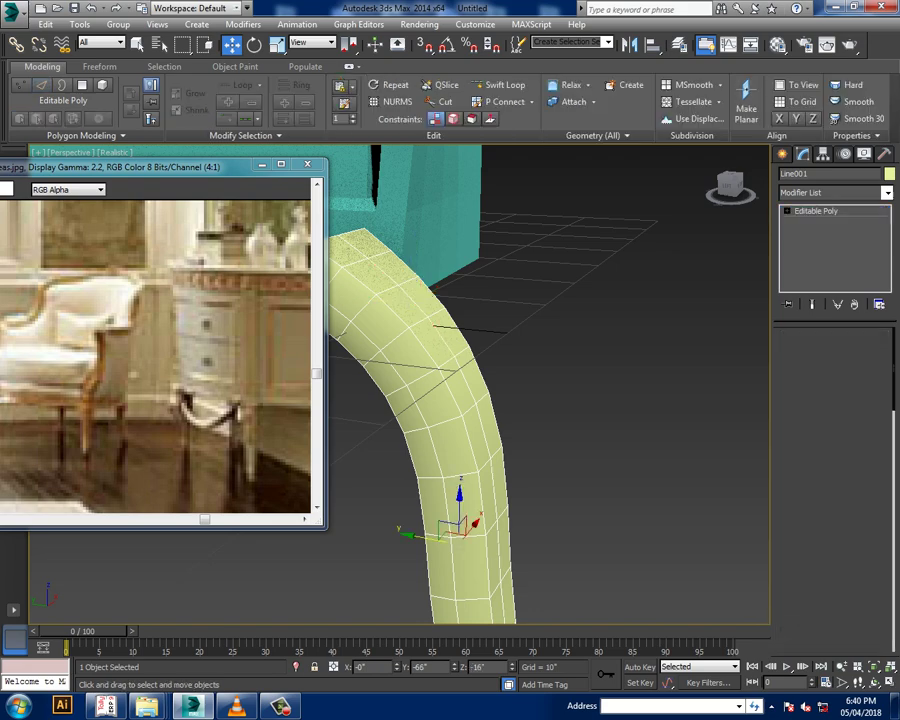
{"action": "left_click", "coordinate": [885, 192]}
Add an FFD 4x4x4 modifier to the leg and pull a row of control points inward
{"action": "key", "text": "f"}
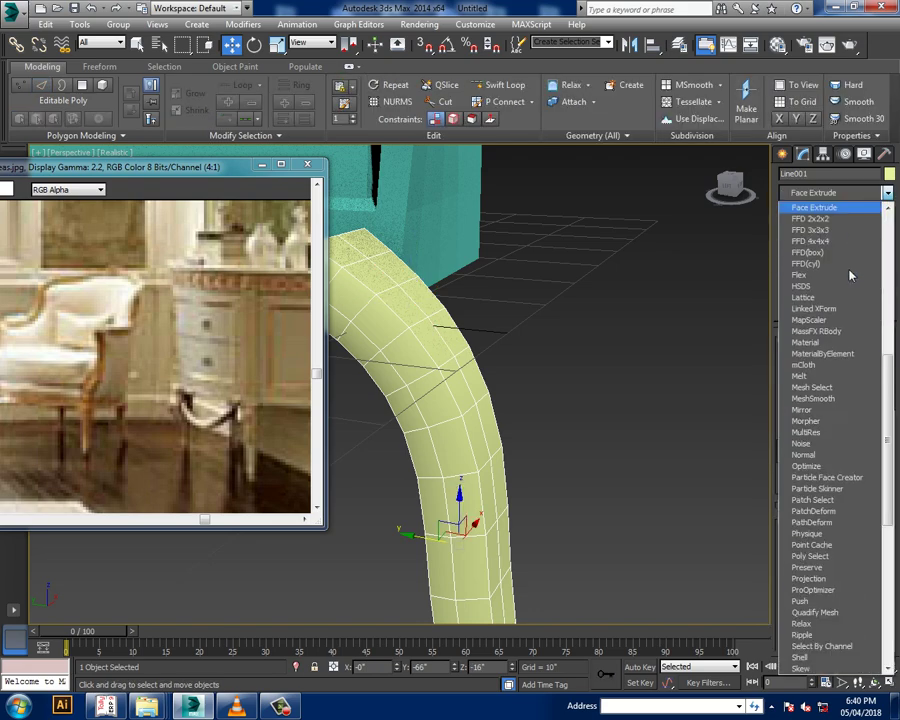
{"action": "left_click", "coordinate": [808, 252]}
{"action": "mouse_move", "coordinate": [650, 362]}
{"action": "middle_mouse_down"}
{"action": "mouse_move", "coordinate": [565, 330]}
{"action": "mouse_move", "coordinate": [525, 340]}
{"action": "mouse_move", "coordinate": [572, 382]}
{"action": "mouse_move", "coordinate": [625, 349]}
{"action": "middle_mouse_up"}
{"action": "left_click", "coordinate": [803, 213]}
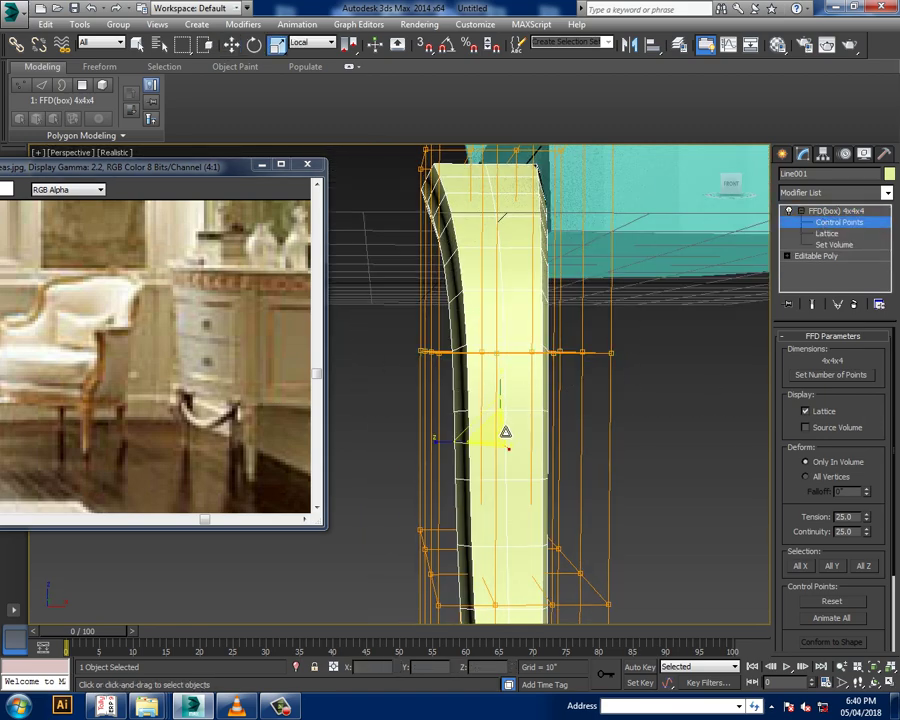
{"action": "left_click_drag", "start_coordinate": [505, 432], "coordinate": [501, 440]}
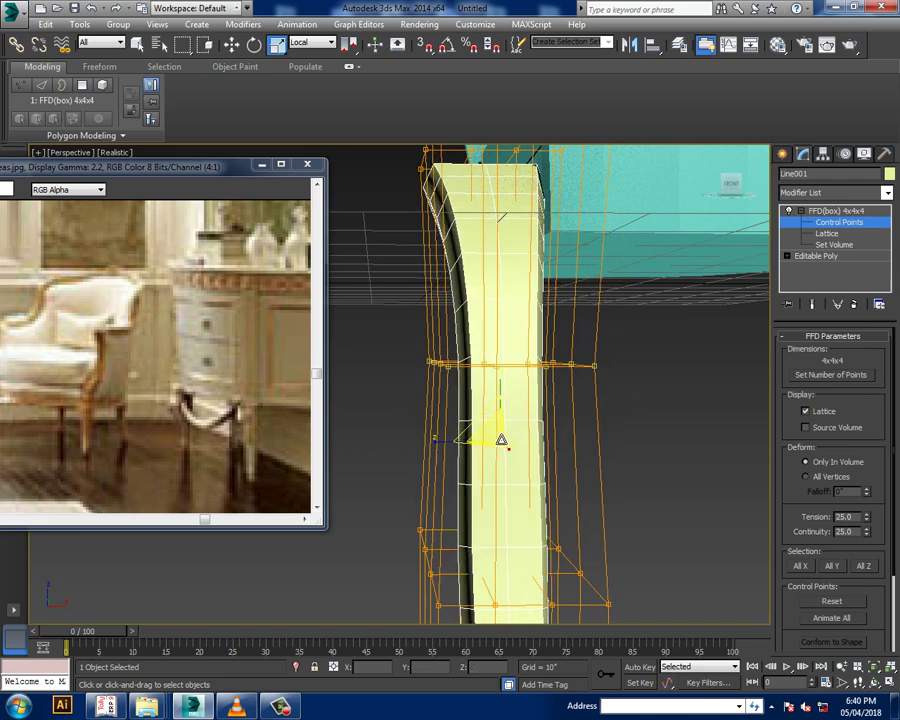
{"action": "middle_click_drag", "start_coordinate": [501, 440], "coordinate": [507, 377]}
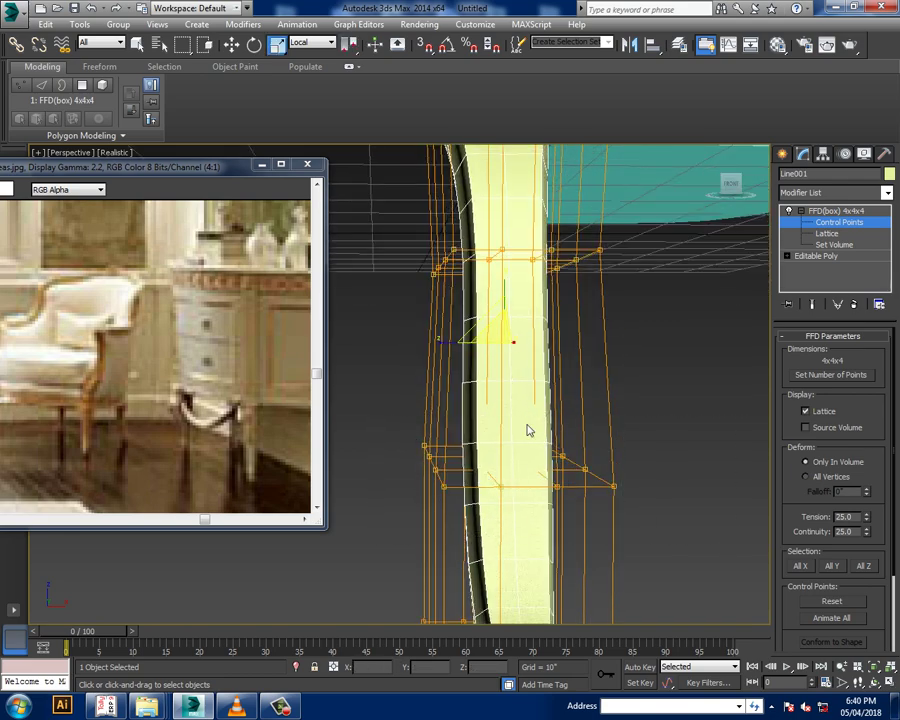
Scale the lower lattice rows to narrow the leg into a curved cabriole profile
{"action": "left_click_drag", "start_coordinate": [731, 521], "coordinate": [731, 521]}
{"action": "key", "text": "w"}
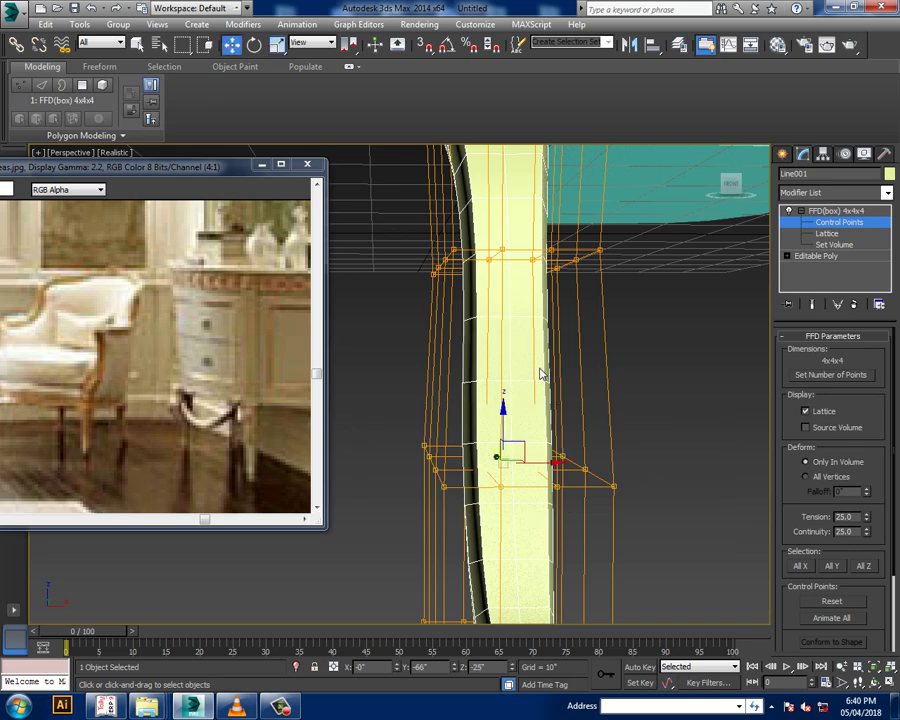
{"action": "key", "text": "r"}
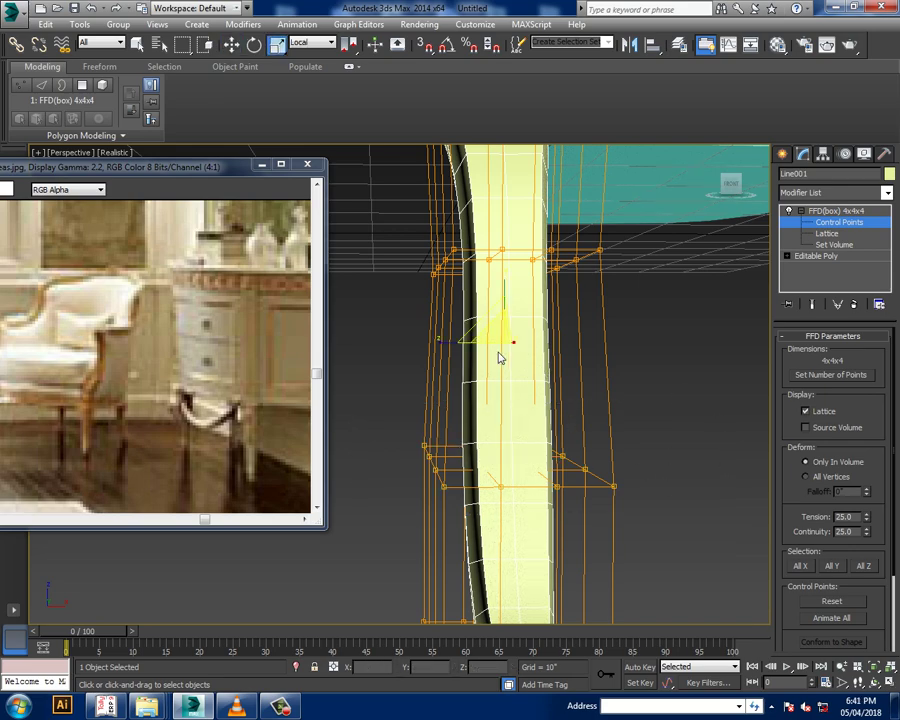
{"action": "left_click_drag", "start_coordinate": [500, 357], "coordinate": [539, 370]}
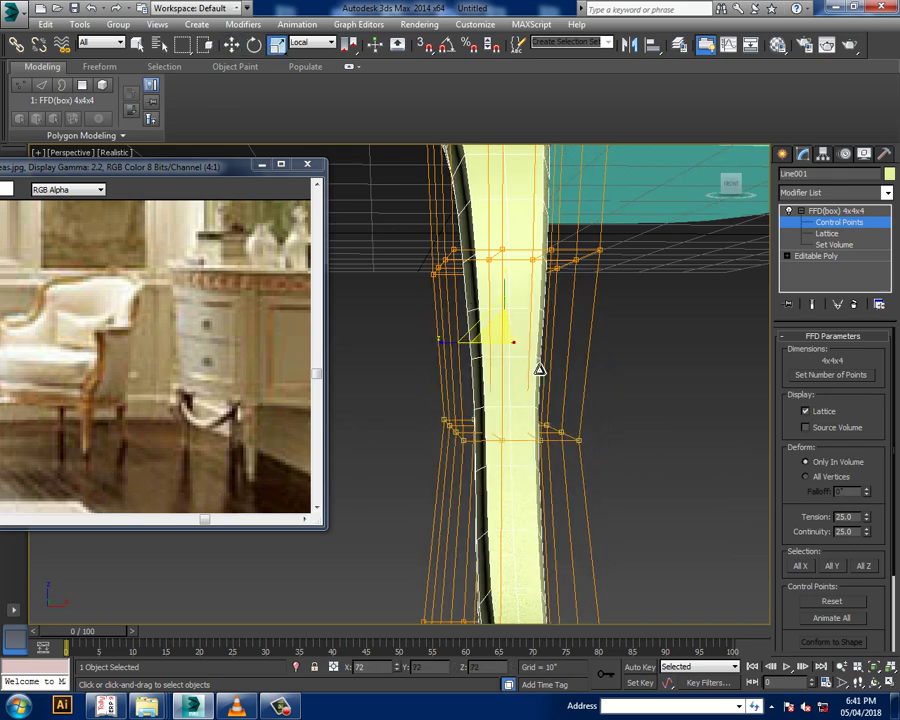
{"action": "mouse_move", "coordinate": [532, 368]}
{"action": "middle_mouse_down", "text": "alt"}
{"action": "mouse_move", "coordinate": [631, 402]}
{"action": "mouse_move", "coordinate": [494, 430]}
{"action": "middle_mouse_up", "text": "alt"}
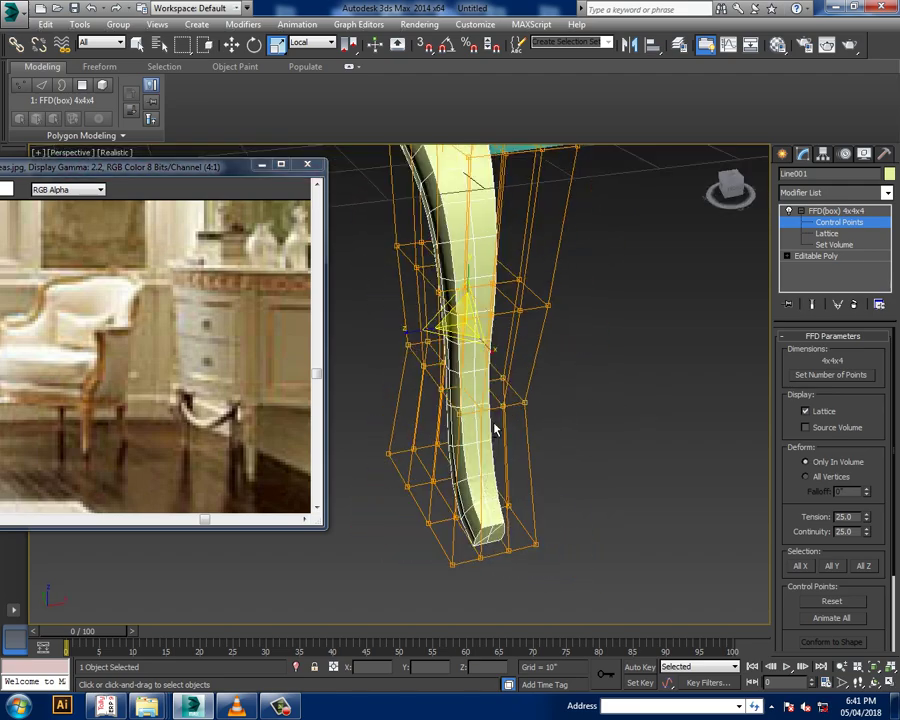
{"action": "left_click_drag", "start_coordinate": [416, 340], "coordinate": [426, 344]}
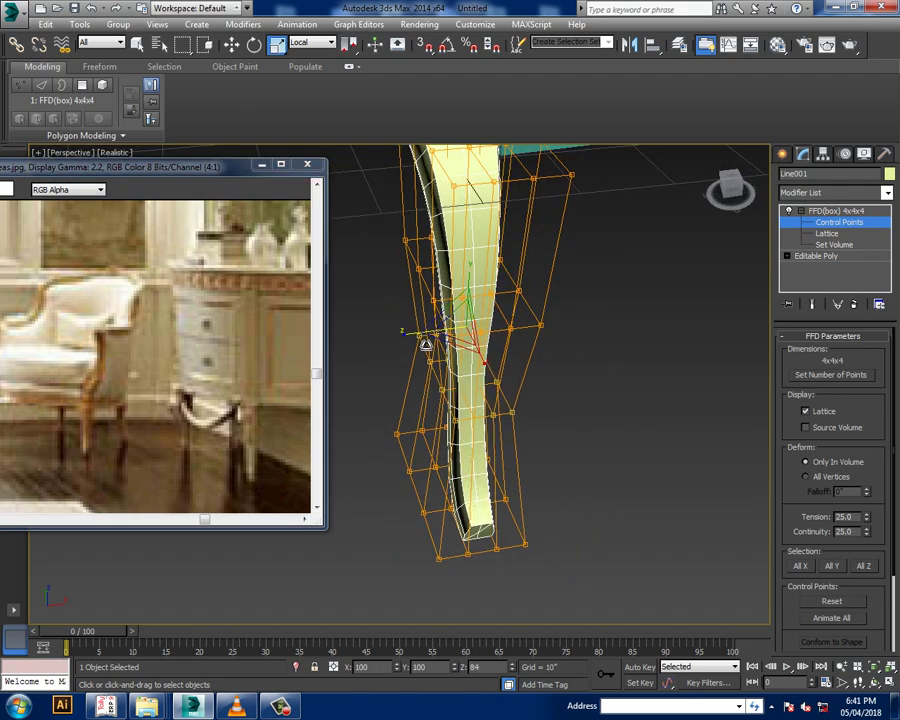
{"action": "mouse_move", "coordinate": [426, 344]}
{"action": "middle_mouse_down", "text": "alt"}
{"action": "mouse_move", "coordinate": [655, 387]}
{"action": "mouse_move", "coordinate": [595, 408]}
{"action": "mouse_move", "coordinate": [635, 482]}
{"action": "mouse_move", "coordinate": [581, 410]}
{"action": "middle_mouse_up", "text": "alt"}
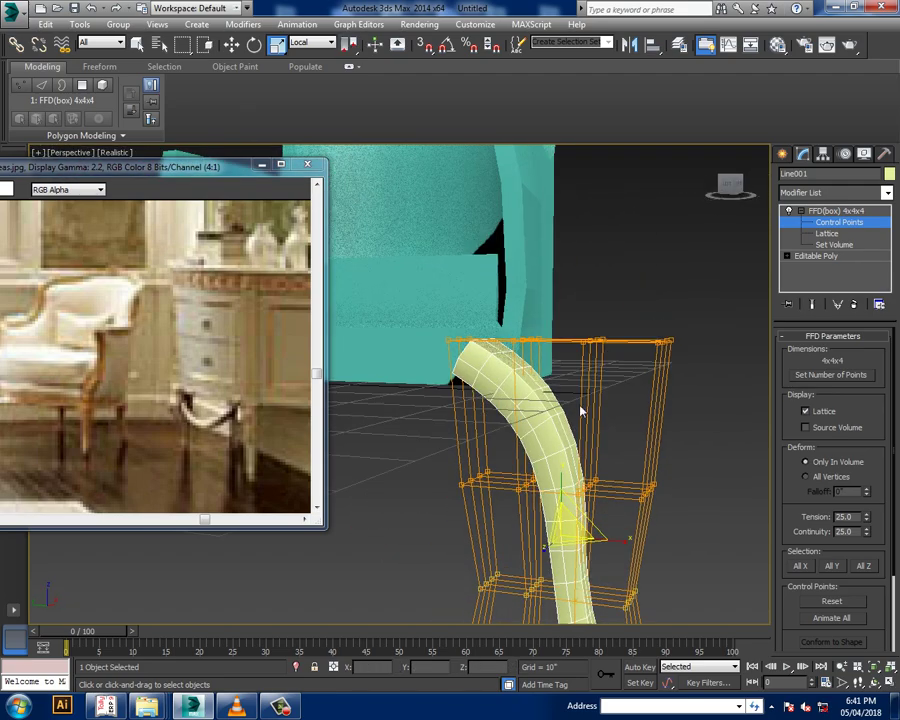
{"action": "mouse_move", "coordinate": [650, 380]}
{"action": "middle_mouse_down", "text": "alt"}
{"action": "mouse_move", "coordinate": [472, 309]}
{"action": "mouse_move", "coordinate": [574, 375]}
{"action": "middle_mouse_up", "text": "alt"}
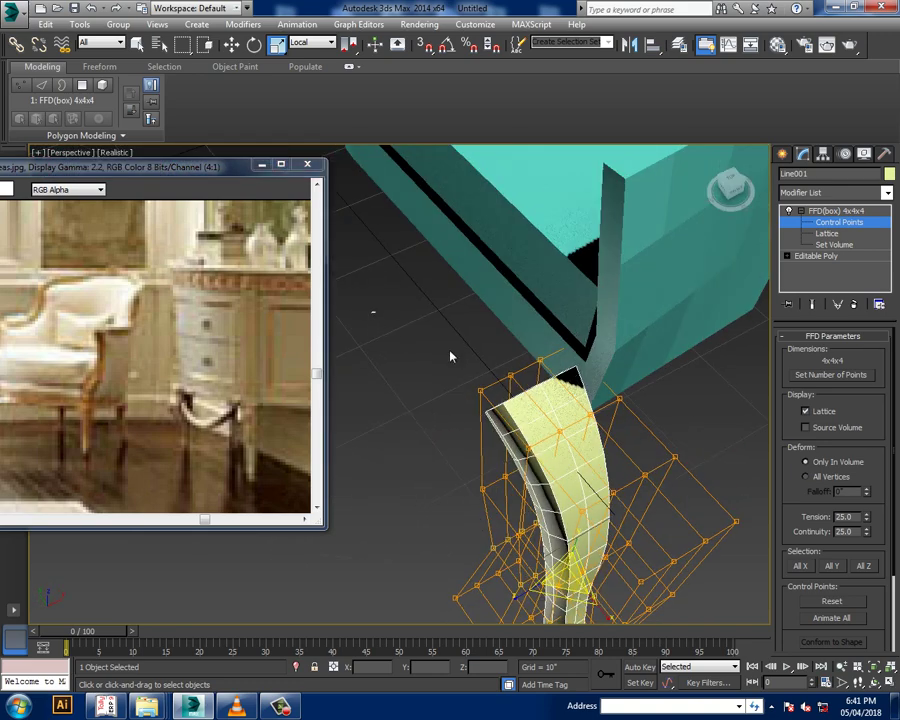
{"action": "mouse_move", "coordinate": [722, 404]}
{"action": "middle_mouse_down", "text": "alt"}
{"action": "mouse_move", "coordinate": [679, 396]}
{"action": "mouse_move", "coordinate": [543, 430]}
{"action": "middle_mouse_up", "text": "alt"}
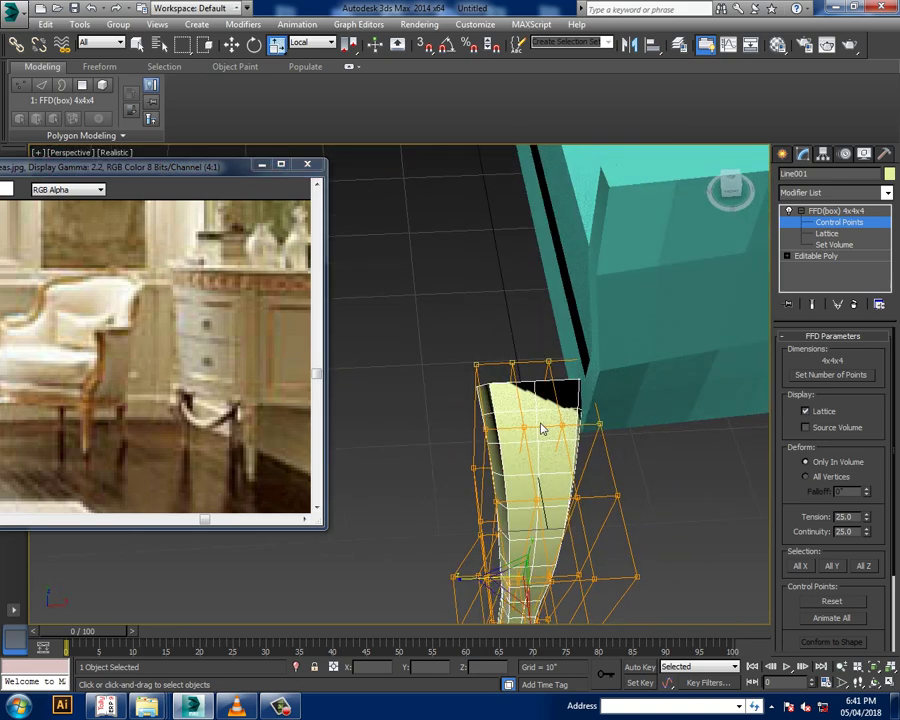
{"action": "mouse_move", "coordinate": [468, 590]}
{"action": "middle_mouse_down", "text": "alt"}
{"action": "mouse_move", "coordinate": [492, 592]}
{"action": "mouse_move", "coordinate": [654, 465]}
{"action": "mouse_move", "coordinate": [594, 412]}
{"action": "mouse_move", "coordinate": [580, 424]}
{"action": "mouse_move", "coordinate": [584, 484]}
{"action": "mouse_move", "coordinate": [625, 569]}
{"action": "mouse_move", "coordinate": [597, 519]}
{"action": "mouse_move", "coordinate": [422, 392]}
{"action": "middle_mouse_up", "text": "alt"}
Convert the leg to an Editable Poly and enter Edge level
{"action": "key", "text": "w"}
{"action": "right_click", "coordinate": [410, 367]}
{"action": "left_click", "coordinate": [594, 507]}
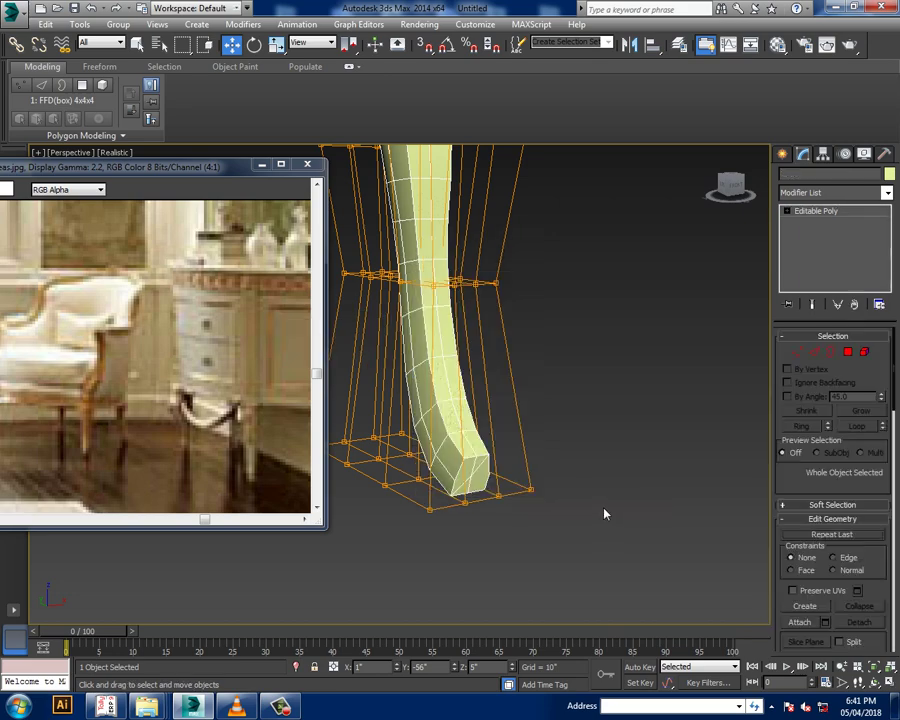
{"action": "scroll", "coordinate": [566, 434], "scroll_direction": "up", "scroll_amount": 3}
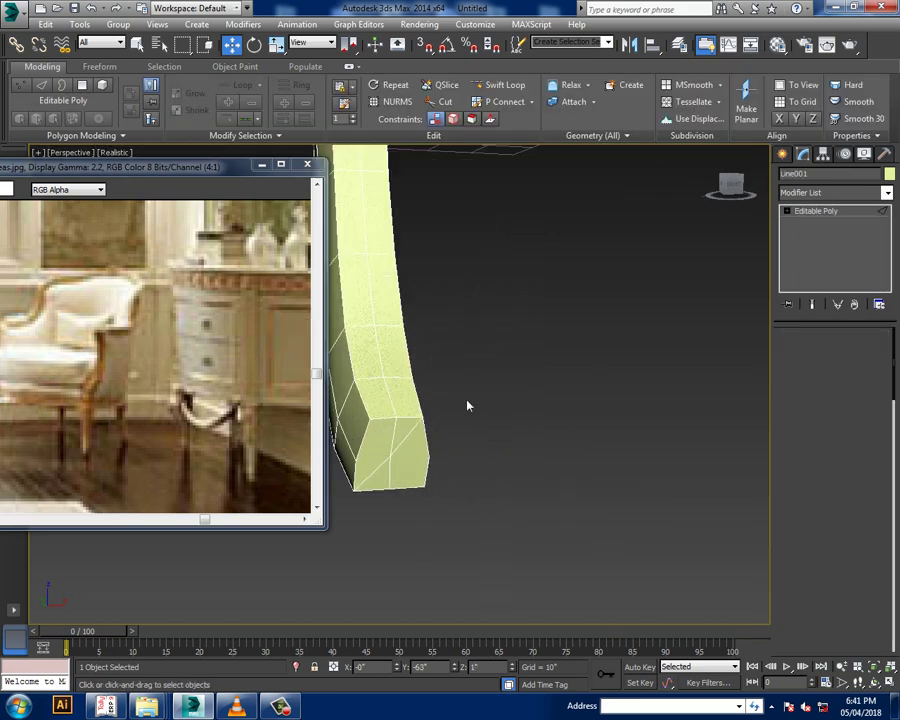
{"action": "key", "text": "2"}
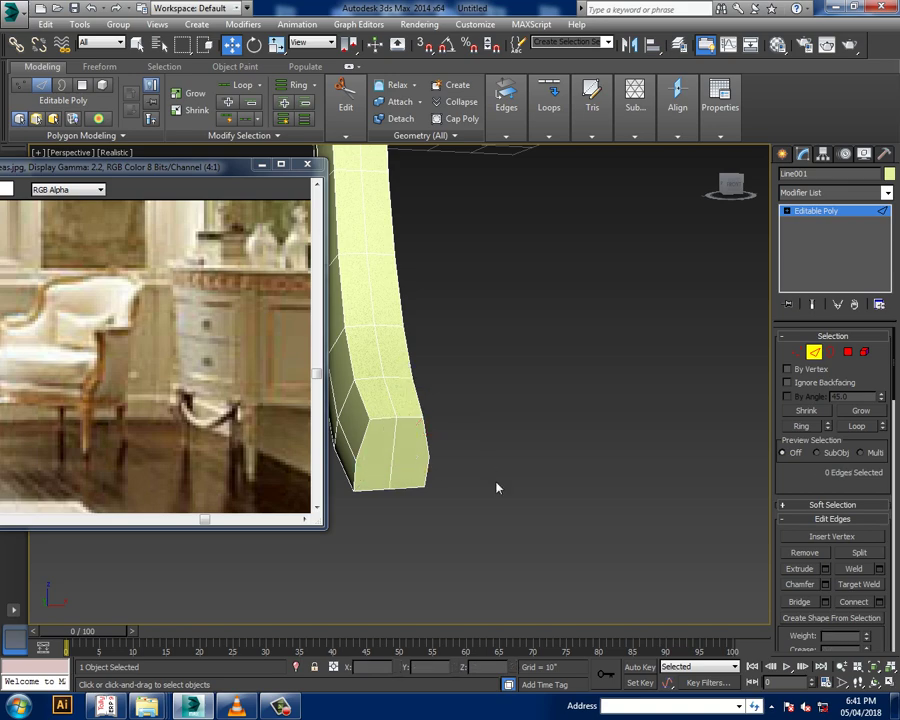
Cut a new edge across the front face of the foot
{"action": "scroll", "coordinate": [496, 484], "scroll_direction": "up", "scroll_amount": 2}
{"action": "scroll", "coordinate": [416, 476], "scroll_direction": "up", "scroll_amount": 3}
{"action": "right_click", "coordinate": [519, 420]}
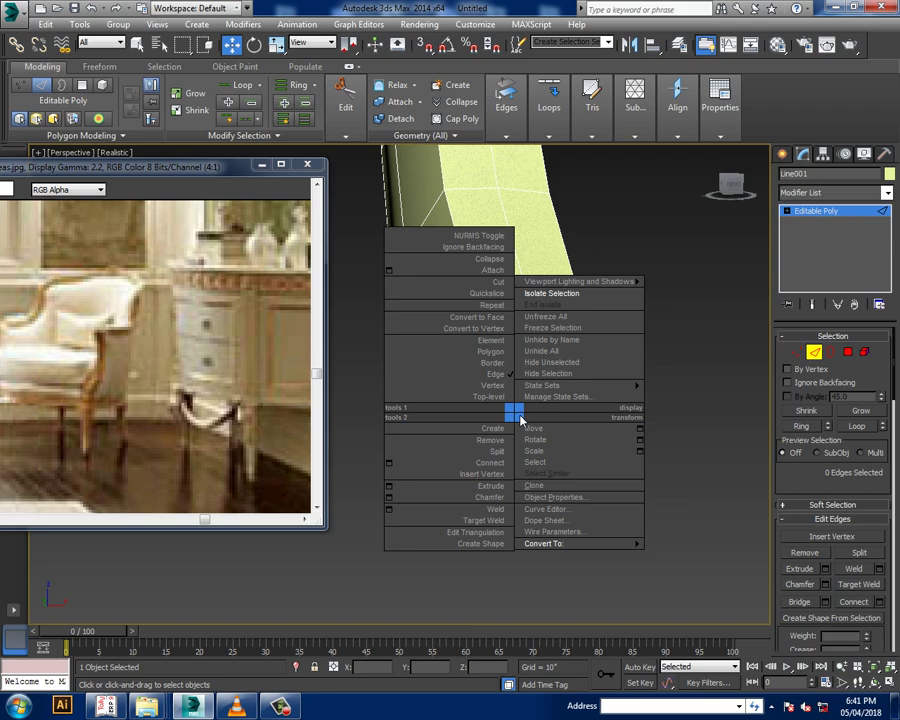
{"action": "left_click", "coordinate": [493, 281]}
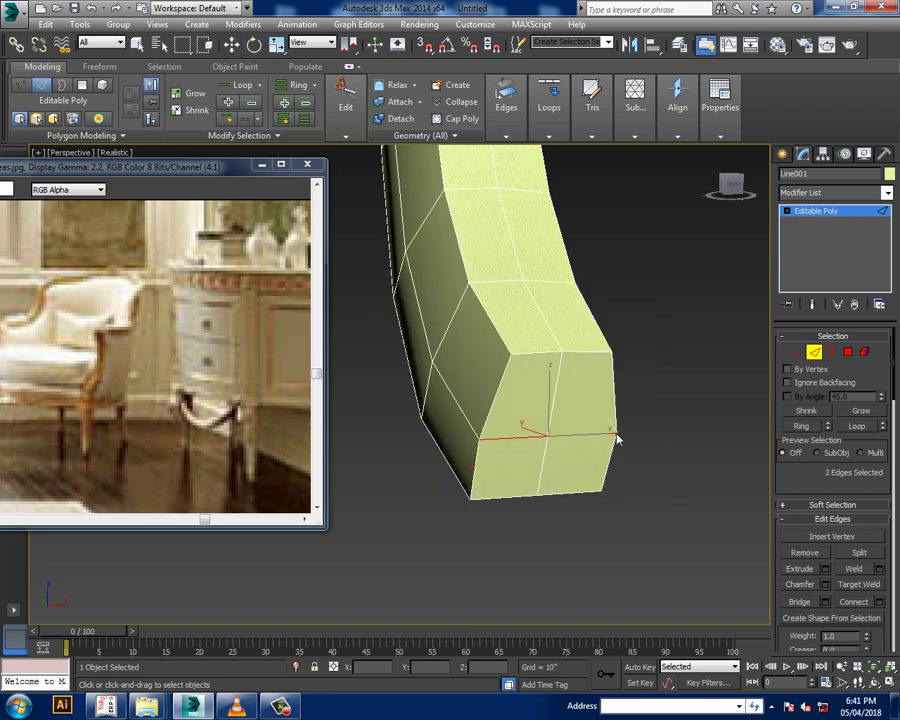
{"action": "left_click", "coordinate": [617, 438]}
{"action": "right_click", "coordinate": [617, 438]}
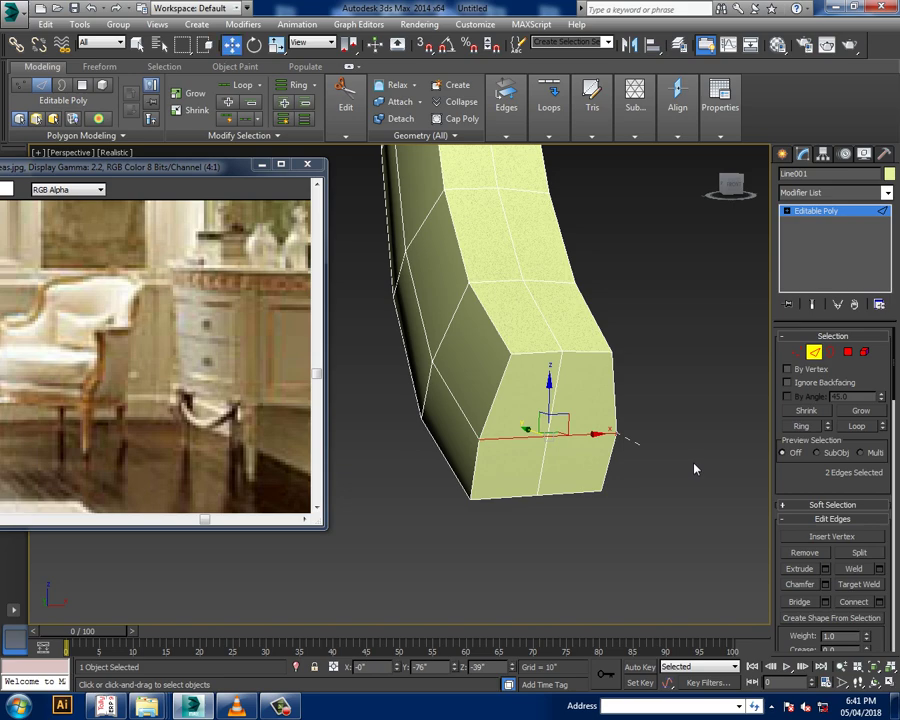
Extrude the foot's front polygons outward by 2"
{"action": "left_click", "coordinate": [848, 352]}
{"action": "left_click", "coordinate": [580, 420]}
{"action": "left_click", "coordinate": [510, 440], "text": "ctrl"}
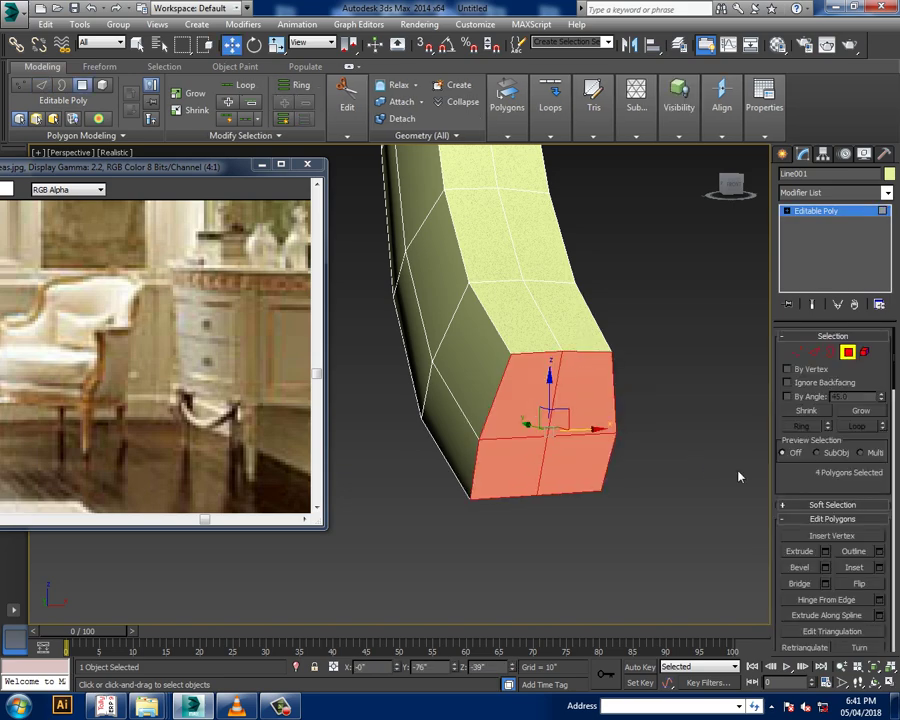
{"action": "left_click", "coordinate": [825, 552]}
{"action": "left_click_drag", "start_coordinate": [412, 420], "coordinate": [420, 452]}
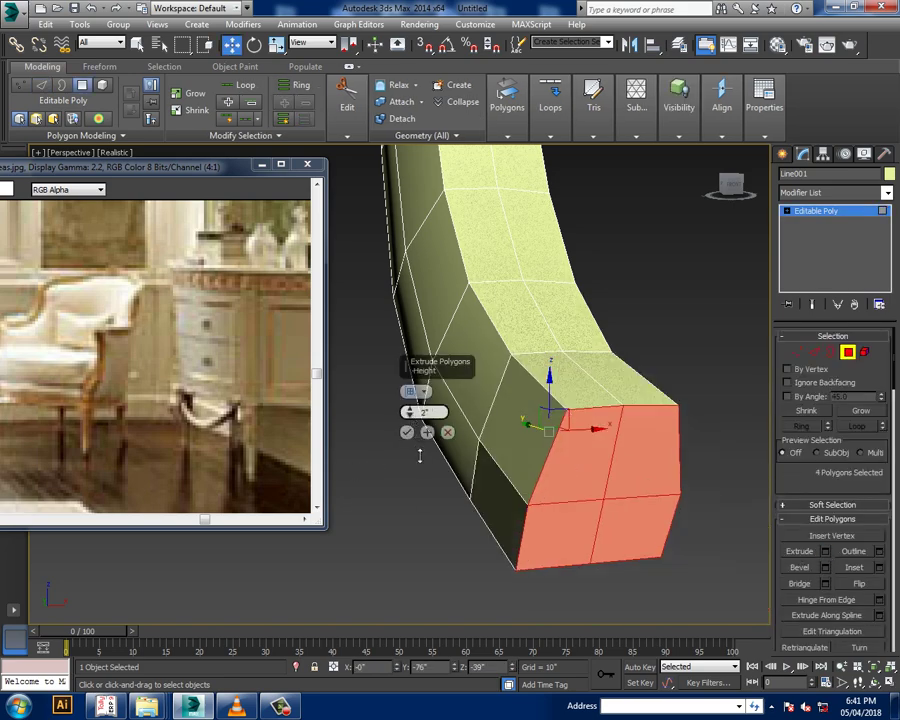
{"action": "left_click", "coordinate": [406, 433]}
{"action": "middle_click_drag", "start_coordinate": [406, 433], "coordinate": [590, 545], "text": "alt"}
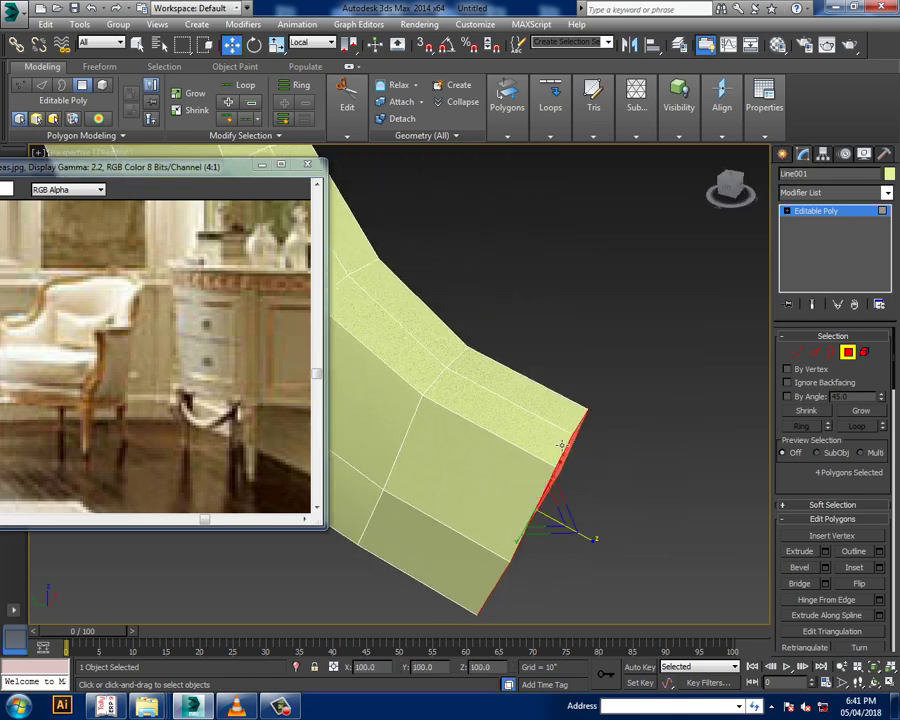
Scale down and rotate the extruded tip so the toe tapers and curls outward
{"action": "key", "text": "r"}
{"action": "left_click_drag", "start_coordinate": [586, 568], "coordinate": [510, 536]}
{"action": "key", "text": "w"}
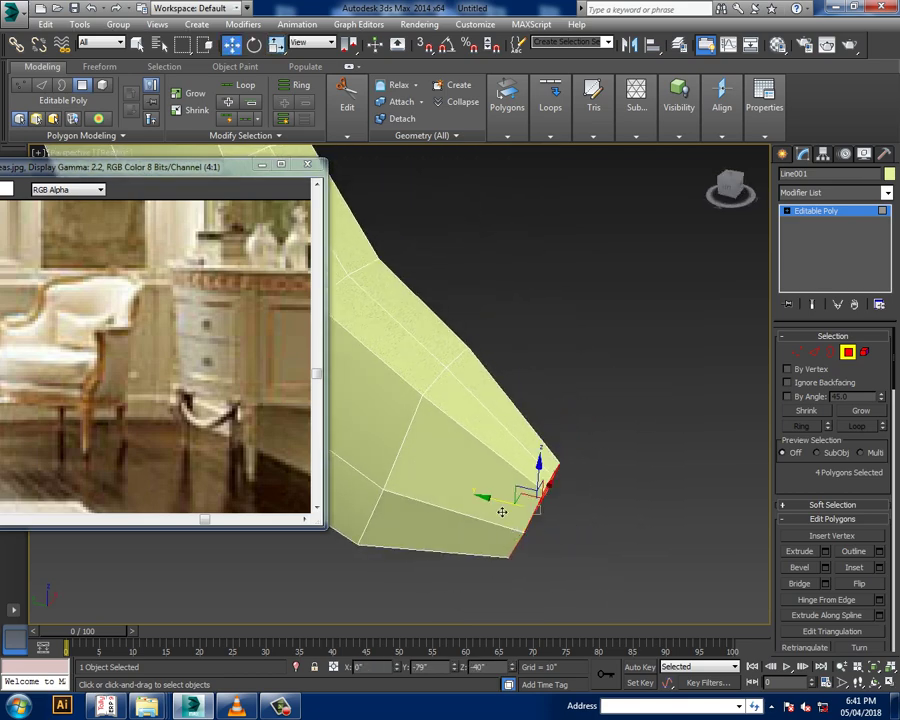
{"action": "scroll", "coordinate": [586, 508], "scroll_direction": "down", "scroll_amount": 1}
{"action": "scroll", "coordinate": [580, 474], "scroll_direction": "down", "scroll_amount": 3}
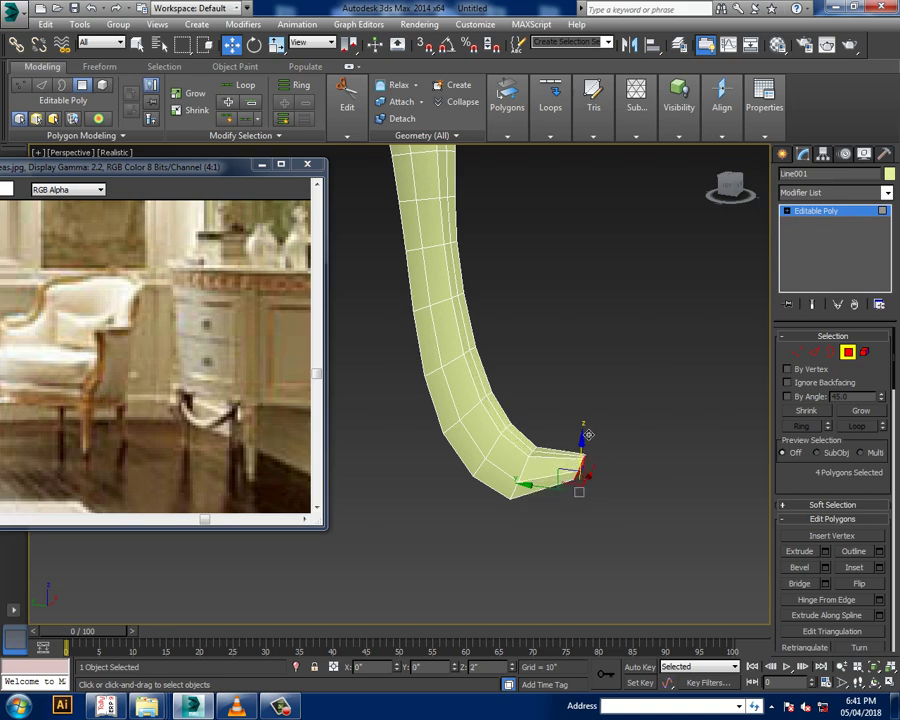
{"action": "key", "text": "e"}
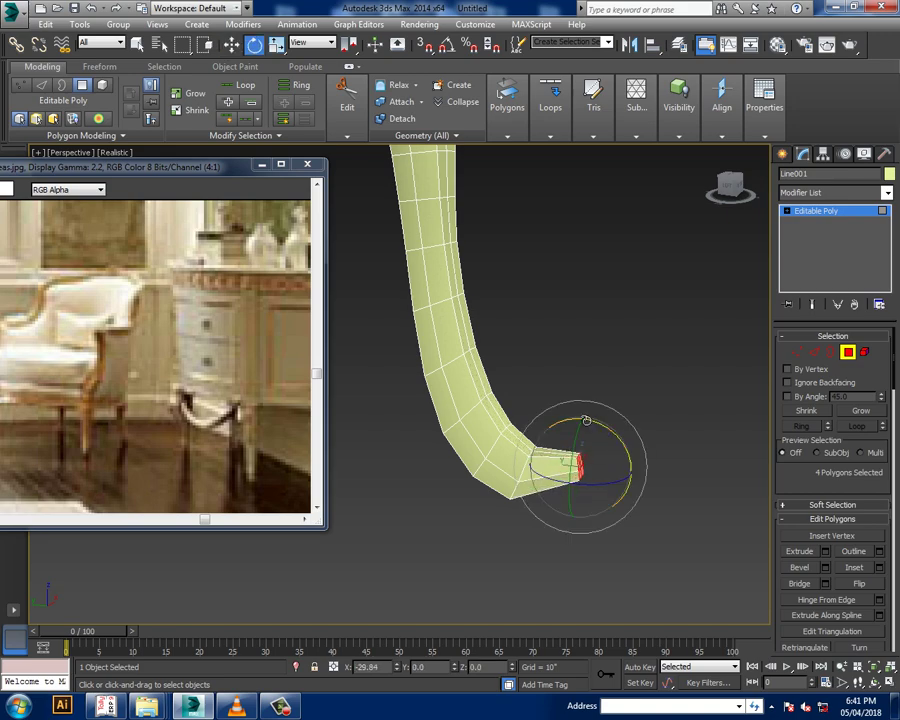
{"action": "left_click", "coordinate": [594, 342]}
{"action": "key", "text": "w"}
{"action": "mouse_move", "coordinate": [594, 342]}
{"action": "middle_mouse_down", "text": "alt"}
{"action": "mouse_move", "coordinate": [584, 440]}
{"action": "mouse_move", "coordinate": [597, 456]}
{"action": "middle_mouse_up", "text": "alt"}
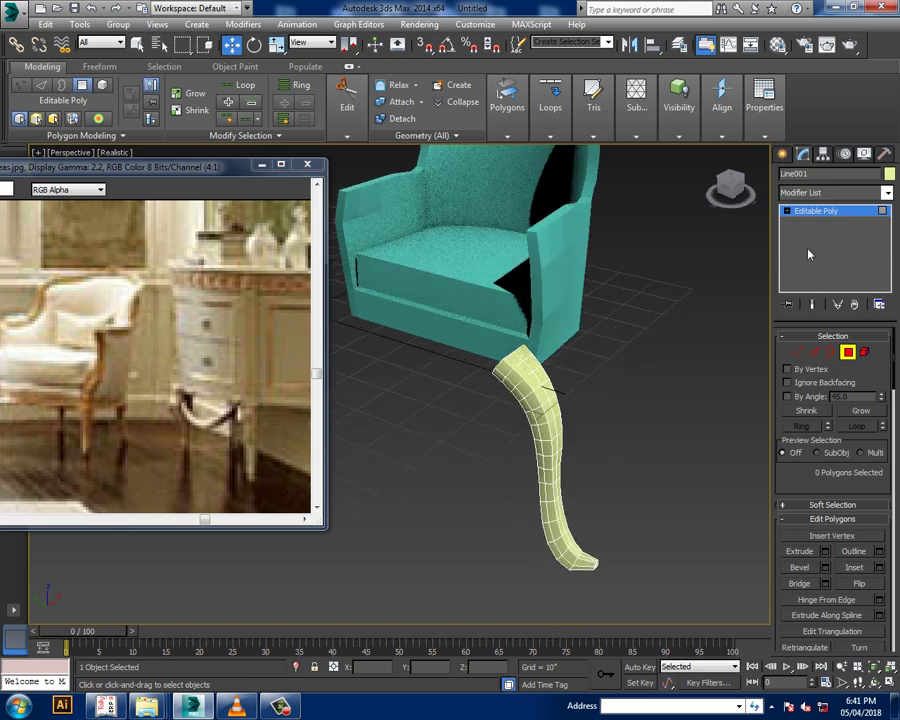
Exit polygon mode and scale the whole leg down to chair size
{"action": "left_click", "coordinate": [817, 214]}
{"action": "key", "text": "r"}
{"action": "left_click_drag", "start_coordinate": [540, 464], "coordinate": [590, 526]}
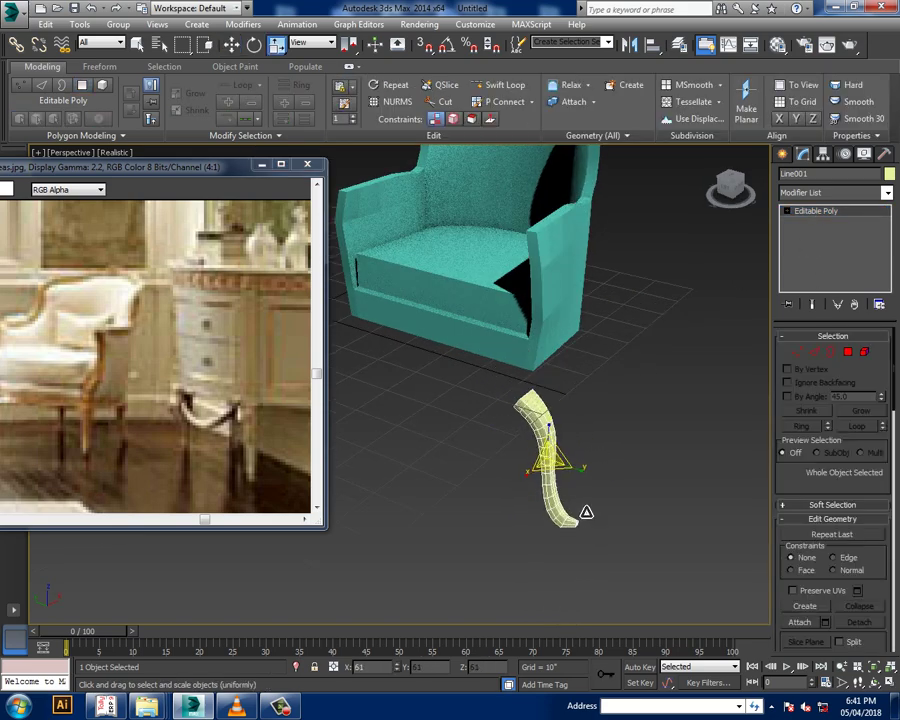
{"action": "key", "text": "alt+w"}
{"action": "key", "text": "alt+w"}
{"action": "key", "text": "alt+w"}
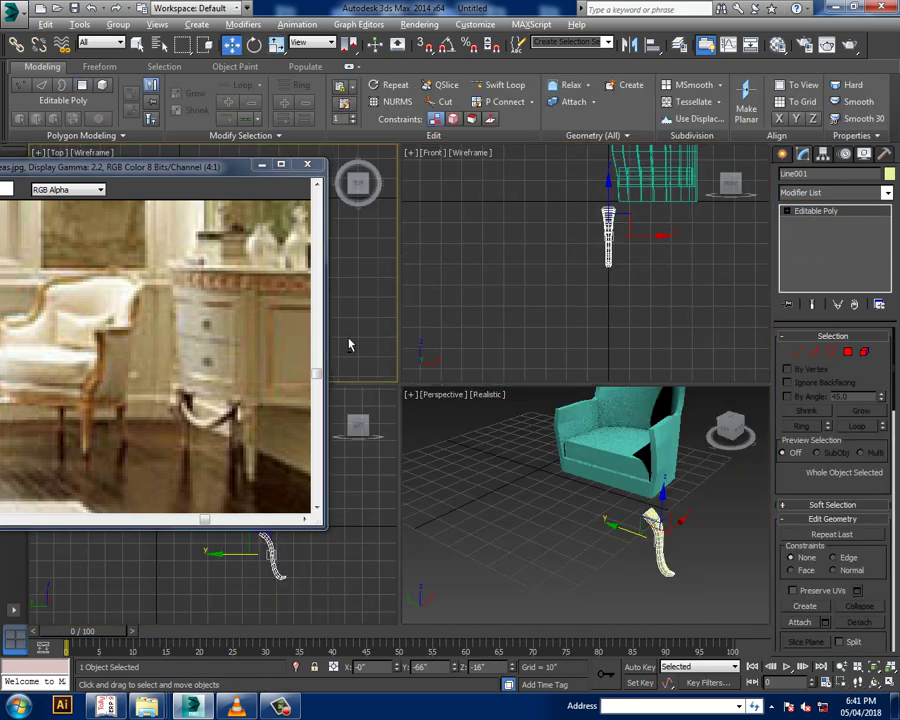
{"action": "key", "text": "alt+w"}
{"action": "middle_click_drag", "start_coordinate": [367, 293], "coordinate": [608, 355]}
Move the leg to the chair's front corner and raise it beneath the seat
{"action": "key", "text": "e"}
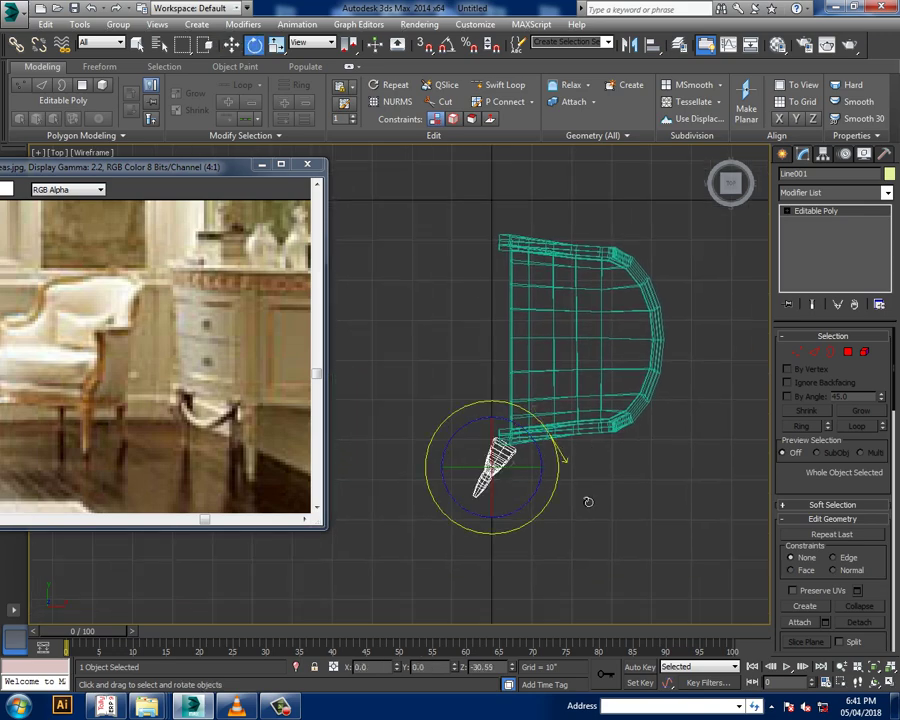
{"action": "key", "text": "w"}
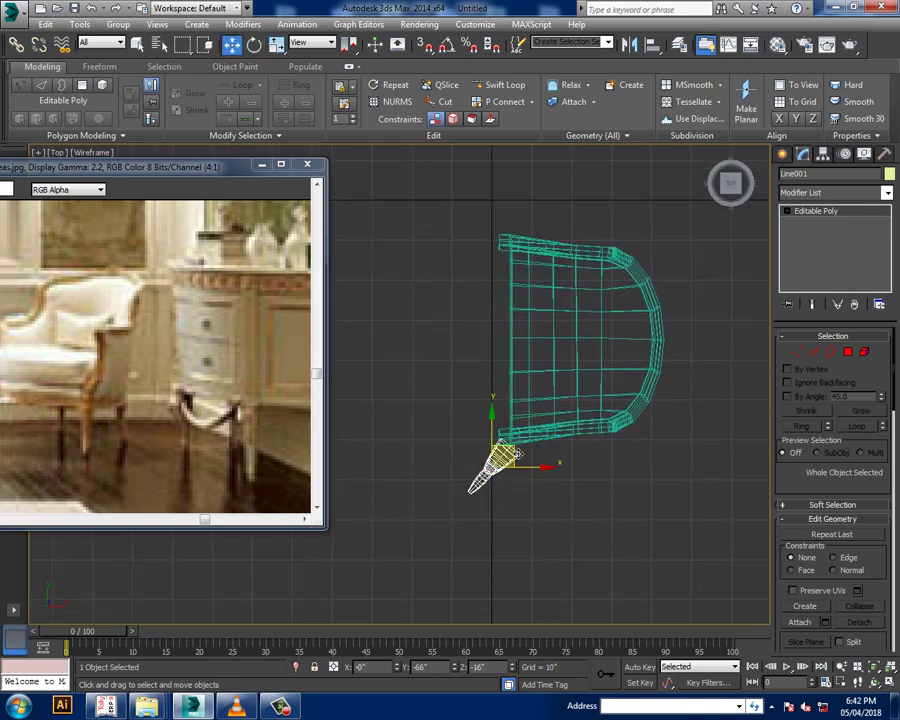
{"action": "left_click_drag", "start_coordinate": [517, 455], "coordinate": [536, 430]}
{"action": "key", "text": "alt+w"}
{"action": "key", "text": "alt+w"}
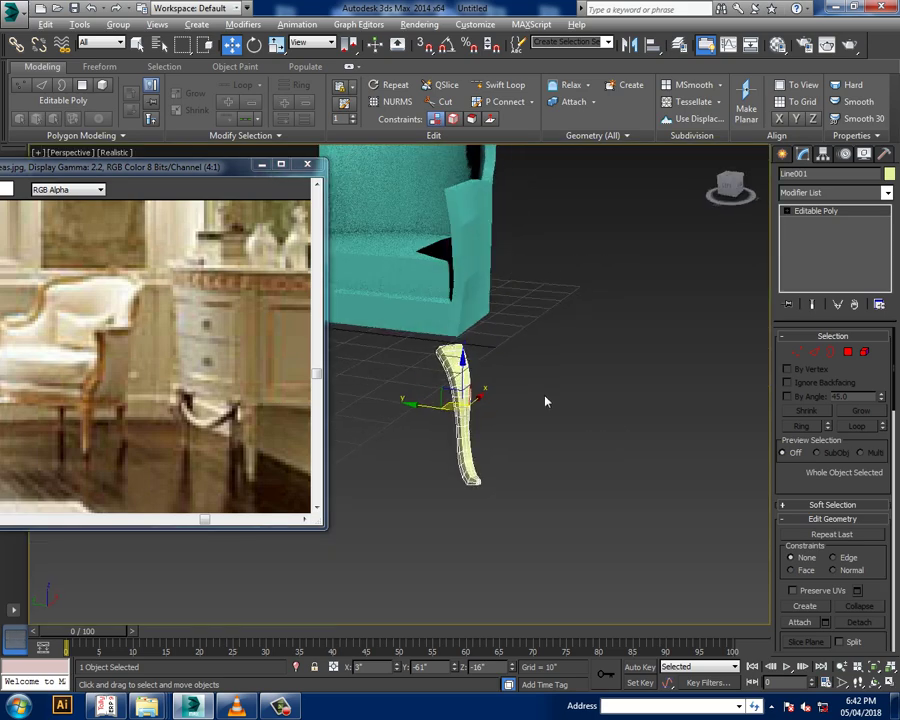
{"action": "scroll", "coordinate": [587, 446], "scroll_direction": "up", "scroll_amount": 2}
{"action": "left_click_drag", "start_coordinate": [500, 450], "coordinate": [503, 435]}
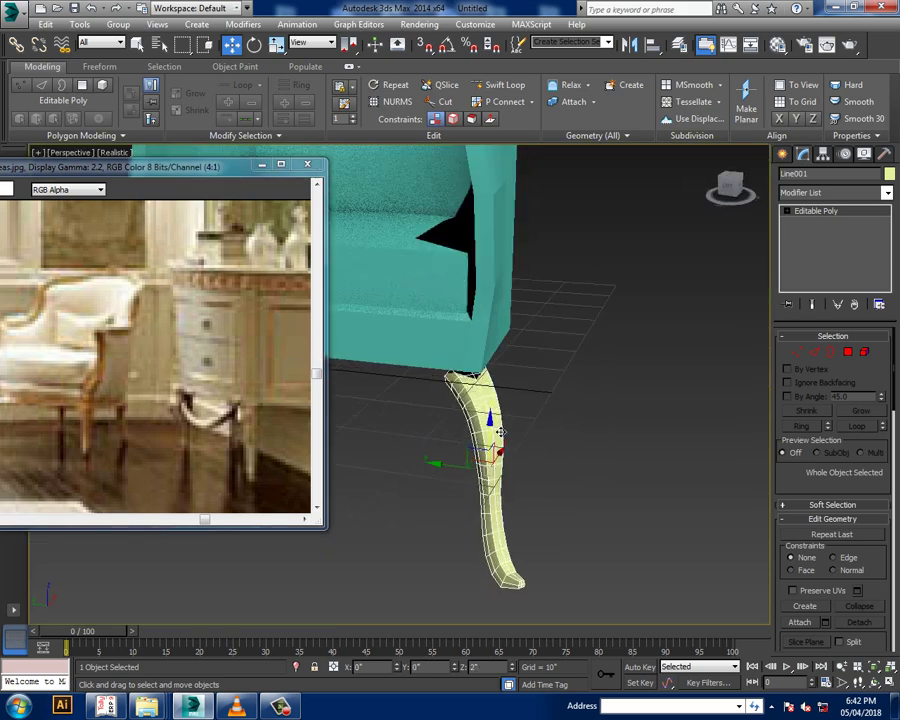
Nudge the leg precisely onto the chair's front corner in the Top view
{"action": "key", "text": "alt+w"}
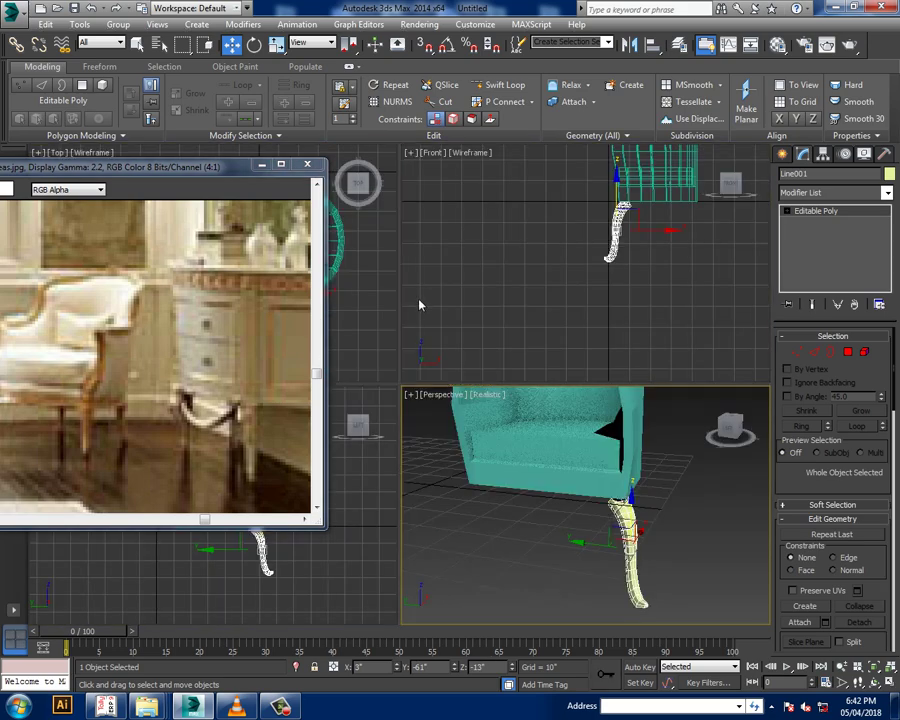
{"action": "right_click", "coordinate": [364, 296]}
{"action": "key", "text": "alt+w"}
{"action": "scroll", "coordinate": [476, 368], "scroll_direction": "up", "scroll_amount": 2}
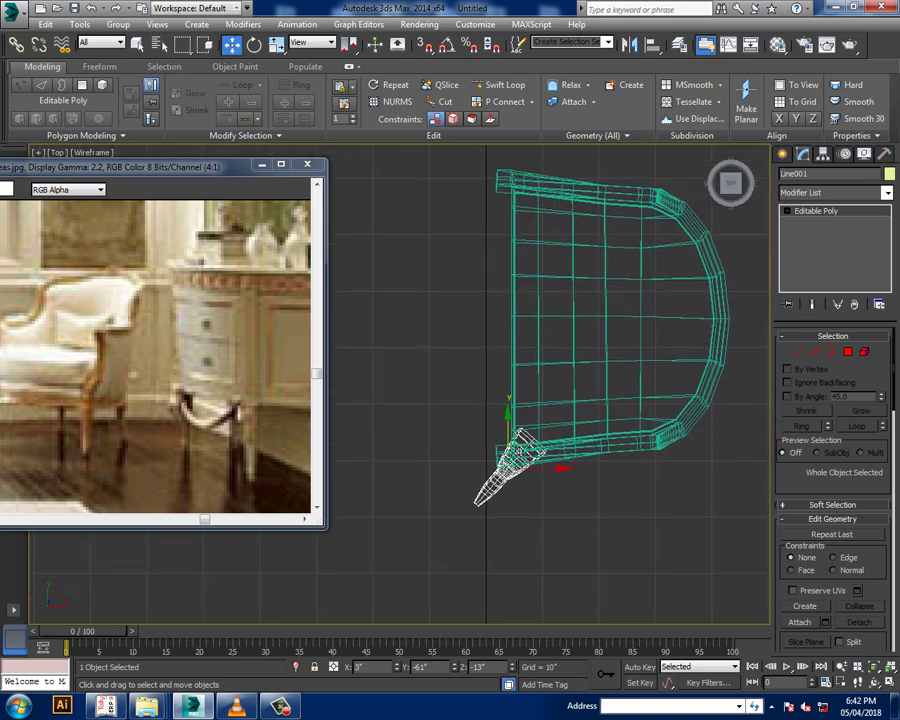
{"action": "left_click_drag", "start_coordinate": [516, 458], "coordinate": [512, 455]}
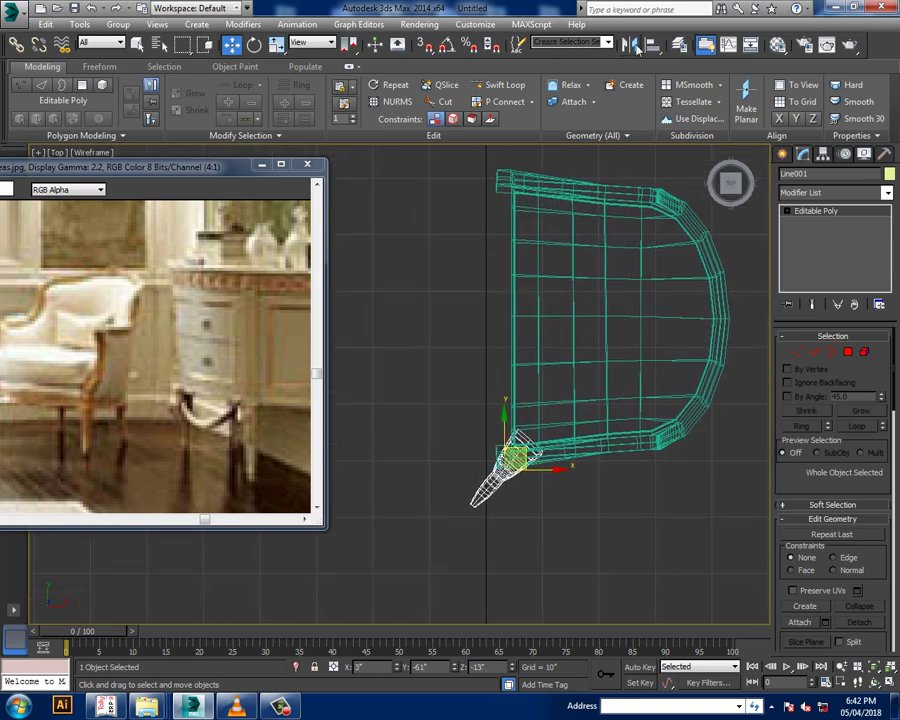
Mirror a copy of the leg on Y and move it to the opposite side
{"action": "left_click", "coordinate": [629, 45]}
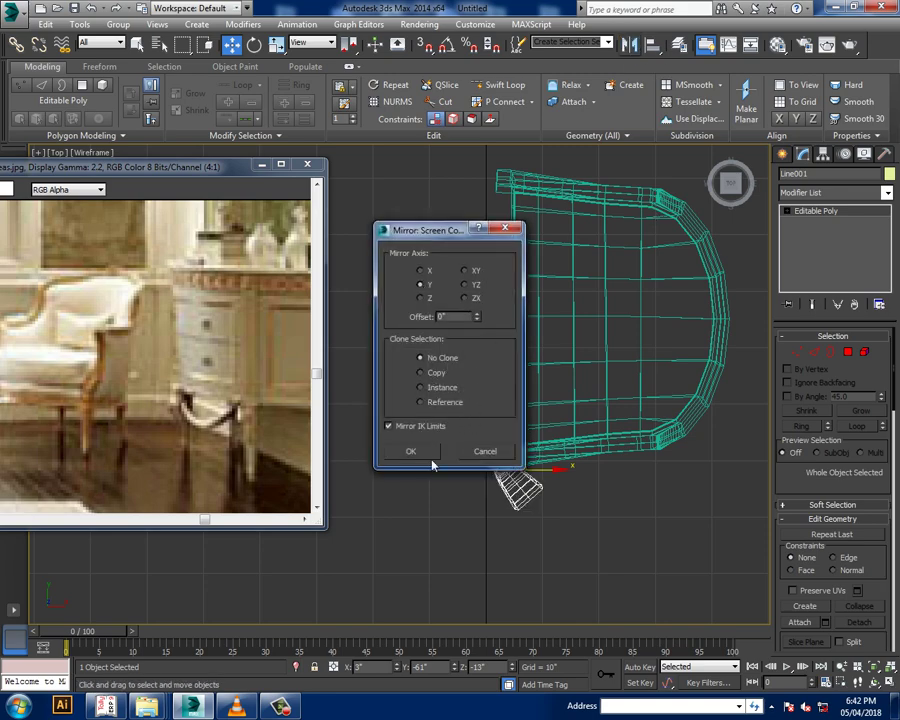
{"action": "left_click", "coordinate": [427, 372]}
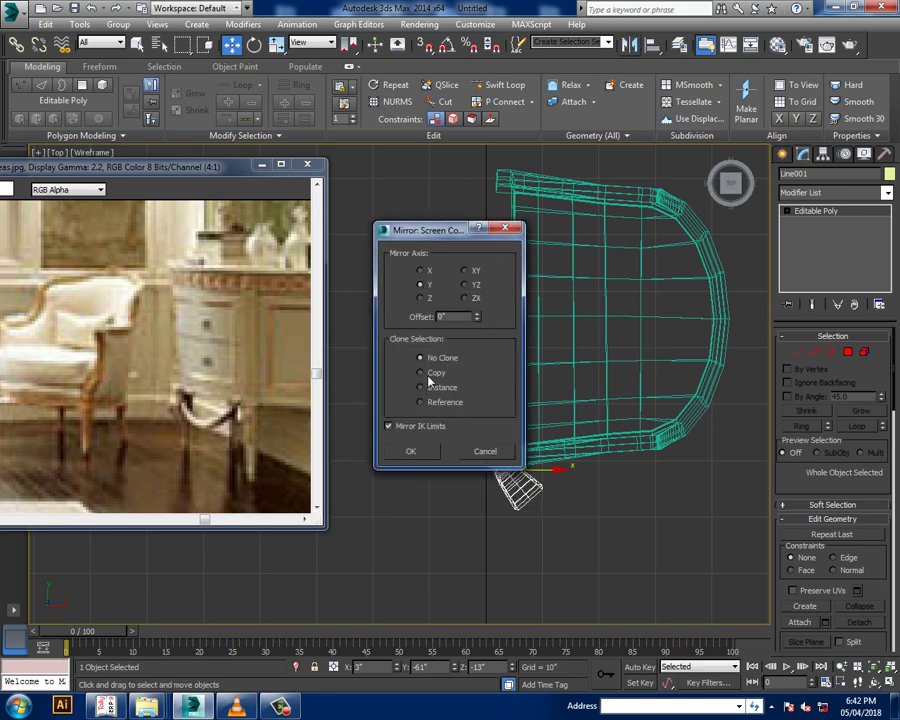
{"action": "left_click", "coordinate": [411, 451]}
{"action": "left_click_drag", "start_coordinate": [530, 440], "coordinate": [535, 157]}
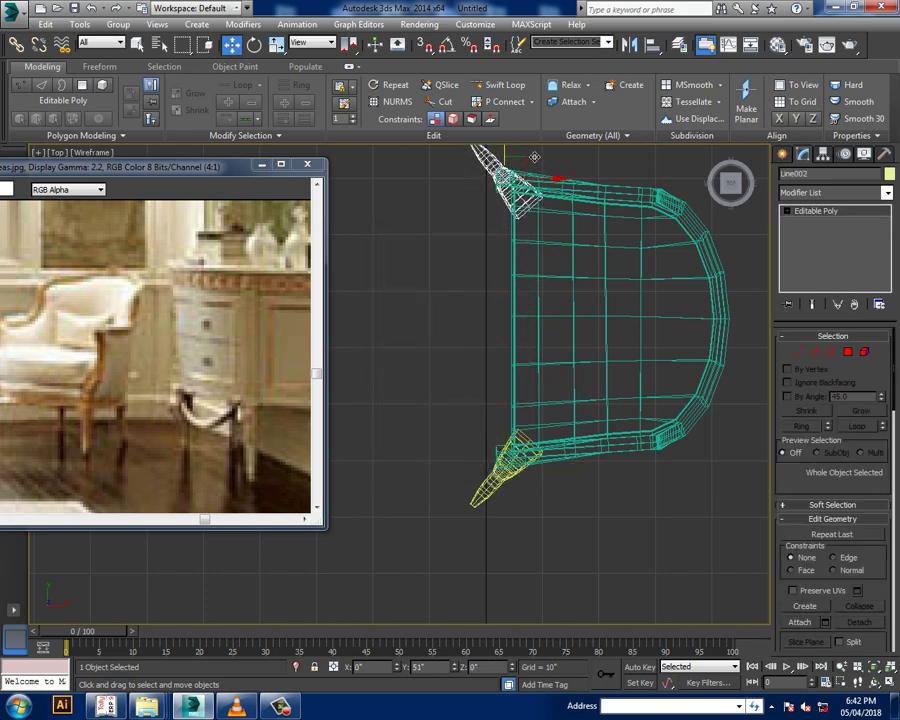
Mirror both legs on X as copies and move the pair to the seat's back
{"action": "left_click", "coordinate": [480, 495], "text": "ctrl"}
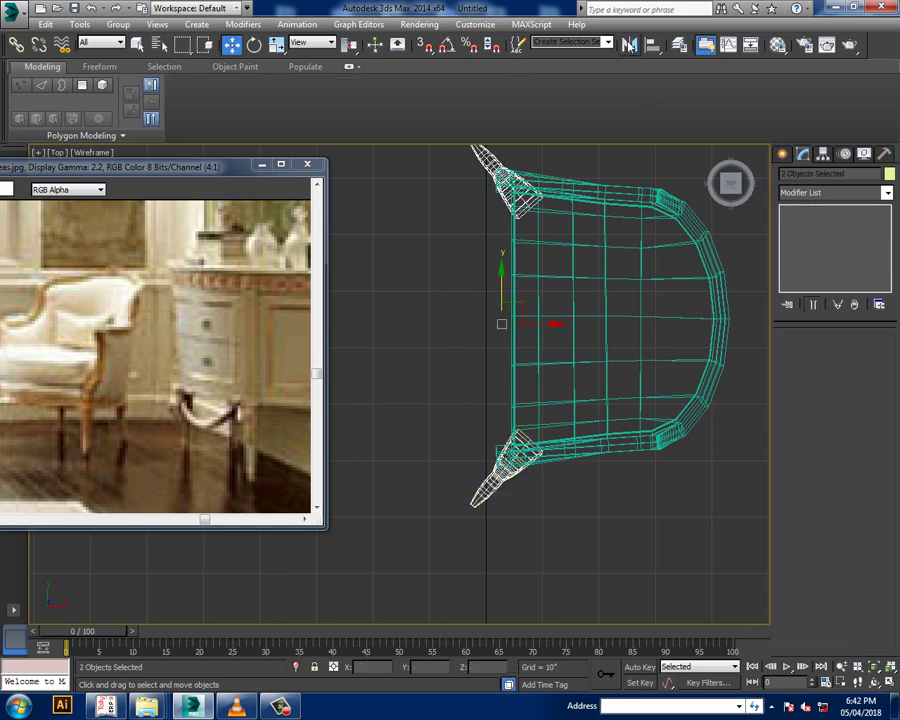
{"action": "left_click", "coordinate": [629, 44]}
{"action": "left_click_drag", "start_coordinate": [459, 238], "coordinate": [317, 215]}
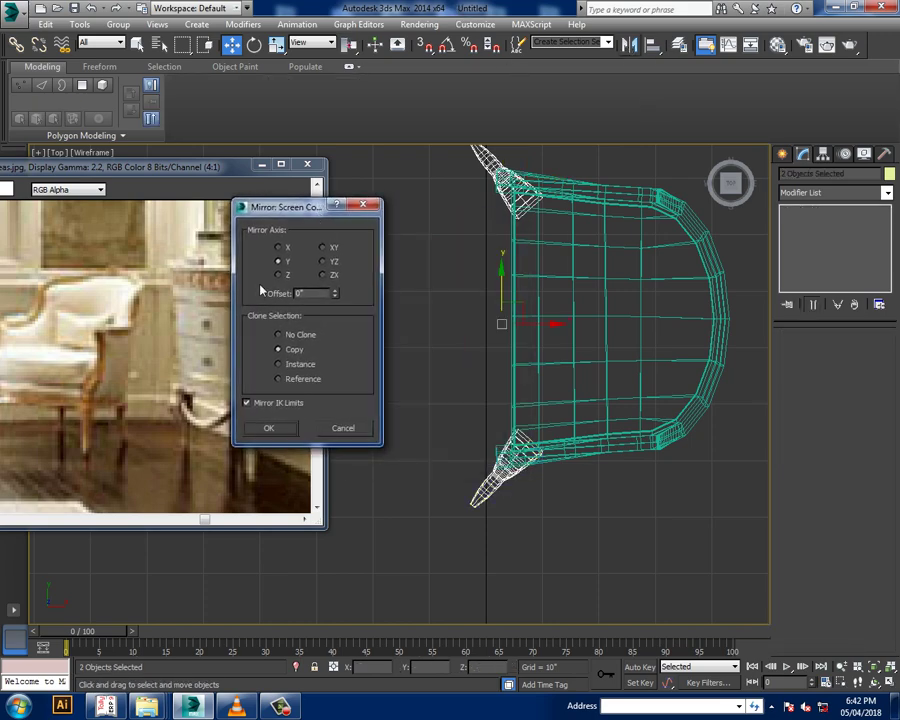
{"action": "left_click", "coordinate": [282, 252]}
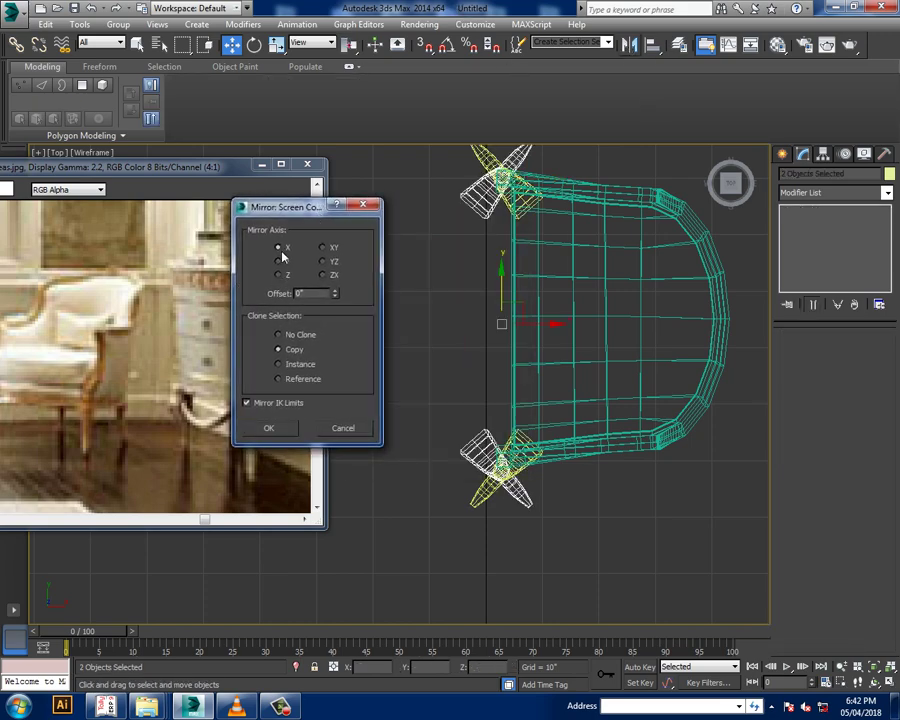
{"action": "left_click", "coordinate": [272, 427]}
{"action": "mouse_move", "coordinate": [551, 329]}
{"action": "left_mouse_down"}
{"action": "mouse_move", "coordinate": [776, 356]}
{"action": "mouse_move", "coordinate": [726, 356]}
{"action": "left_mouse_up"}
{"action": "key", "text": "alt+w"}
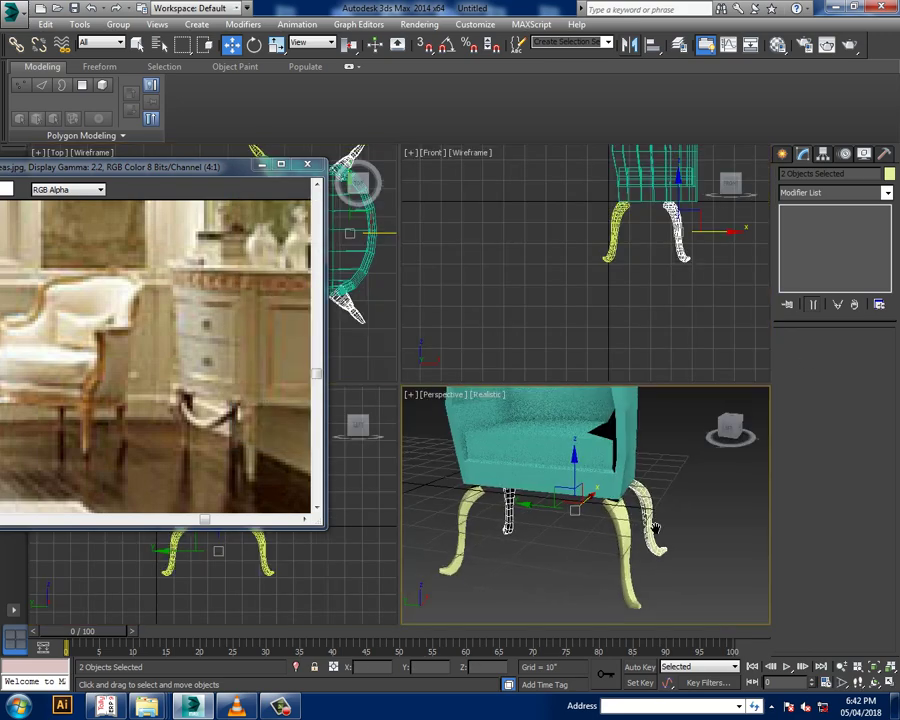
{"action": "key", "text": "alt+w"}
Select the four legs and hide the seat with Alt+Q
{"action": "mouse_move", "coordinate": [582, 450]}
{"action": "middle_mouse_down"}
{"action": "mouse_move", "coordinate": [634, 414]}
{"action": "mouse_move", "coordinate": [614, 386]}
{"action": "mouse_move", "coordinate": [538, 386]}
{"action": "mouse_move", "coordinate": [618, 403]}
{"action": "mouse_move", "coordinate": [606, 387]}
{"action": "mouse_move", "coordinate": [406, 404]}
{"action": "mouse_move", "coordinate": [430, 380]}
{"action": "mouse_move", "coordinate": [679, 331]}
{"action": "mouse_move", "coordinate": [707, 388]}
{"action": "mouse_move", "coordinate": [553, 390]}
{"action": "mouse_move", "coordinate": [561, 402]}
{"action": "mouse_move", "coordinate": [695, 305]}
{"action": "mouse_move", "coordinate": [748, 301]}
{"action": "mouse_move", "coordinate": [527, 361]}
{"action": "middle_mouse_up"}
{"action": "left_click", "coordinate": [684, 382], "text": "ctrl"}
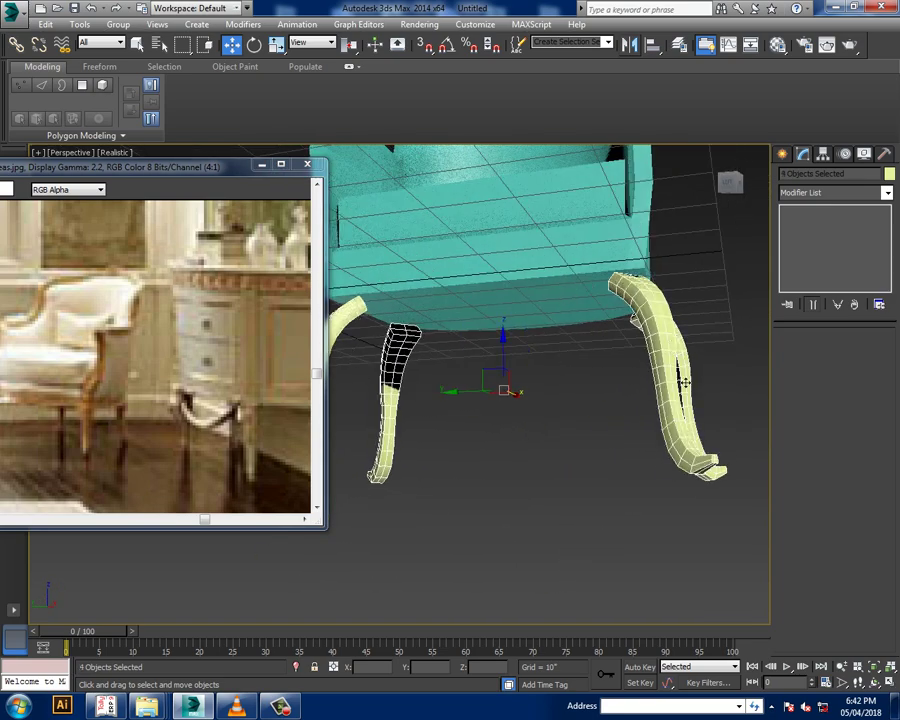
{"action": "key", "text": "alt+q"}
{"action": "mouse_move", "coordinate": [578, 340]}
{"action": "middle_mouse_down", "text": "alt"}
{"action": "mouse_move", "coordinate": [564, 372]}
{"action": "mouse_move", "coordinate": [610, 414]}
{"action": "middle_mouse_up", "text": "alt"}
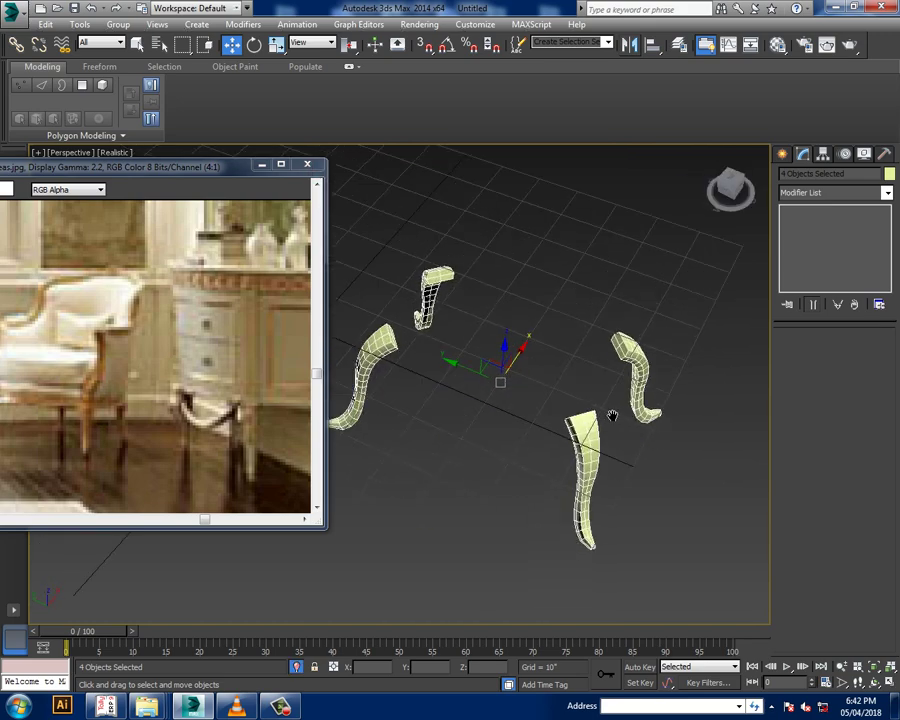
{"action": "left_click", "coordinate": [577, 311]}
{"action": "middle_click_drag", "start_coordinate": [577, 311], "coordinate": [572, 347], "text": "alt"}
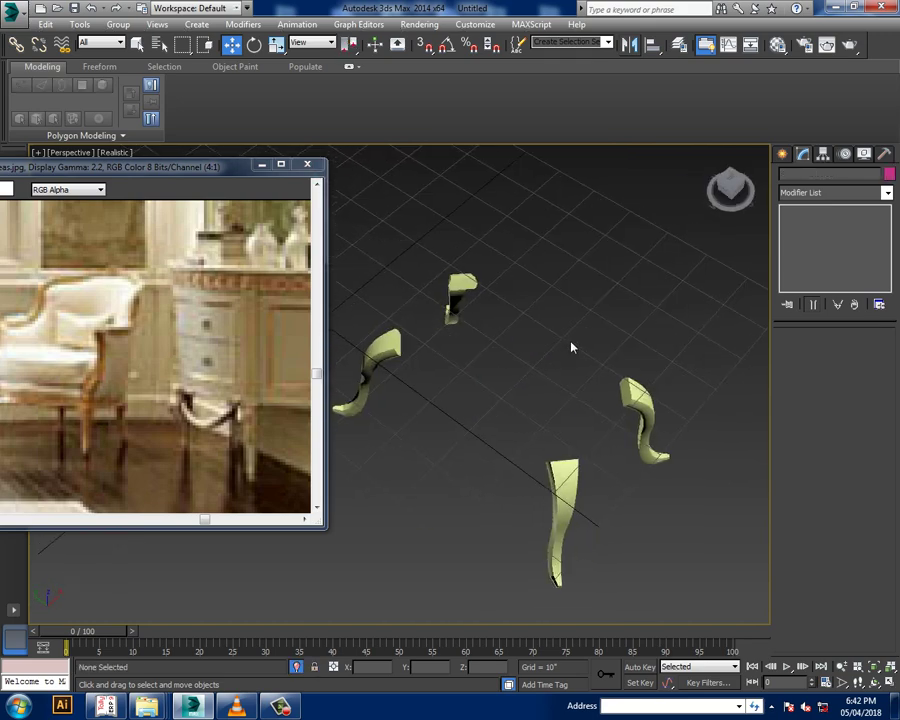
Attach the right, back and left legs to the front leg as one object
{"action": "left_click", "coordinate": [563, 505]}
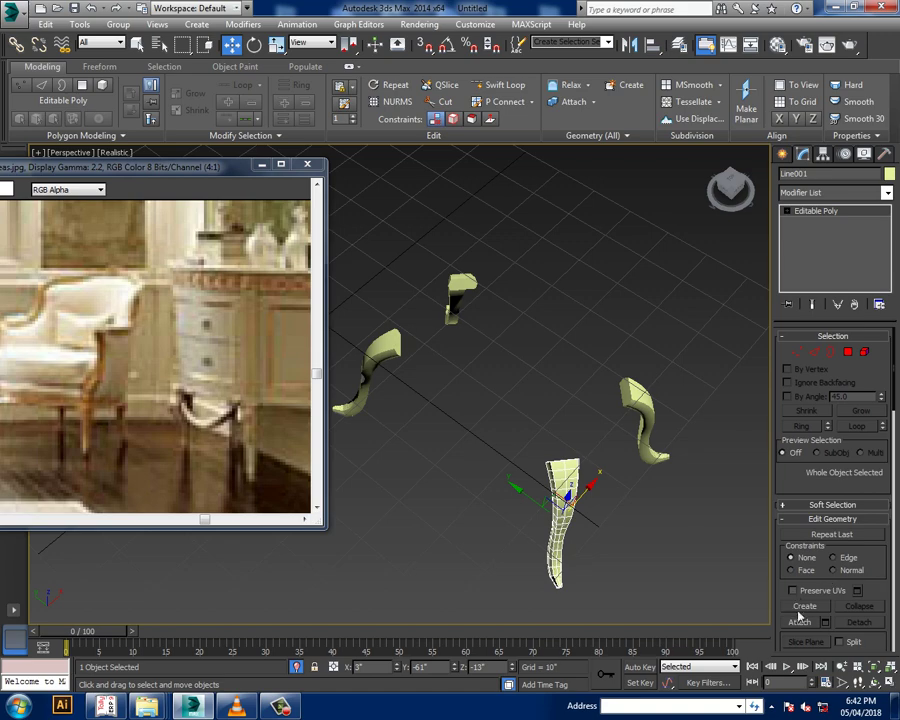
{"action": "left_click", "coordinate": [800, 621]}
{"action": "left_click", "coordinate": [648, 408]}
{"action": "left_click", "coordinate": [458, 295]}
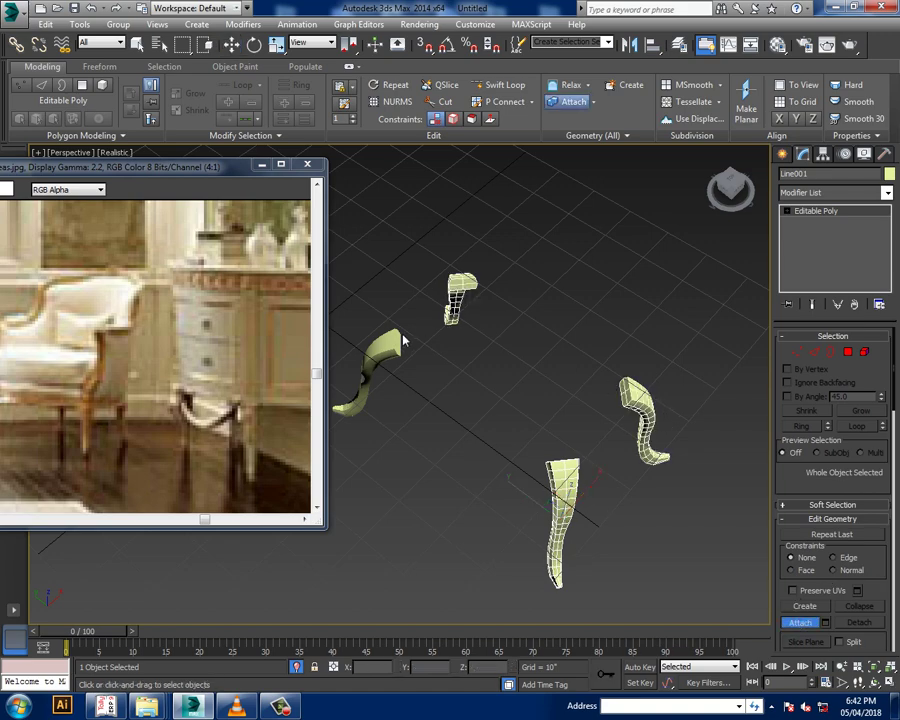
{"action": "left_click", "coordinate": [402, 344]}
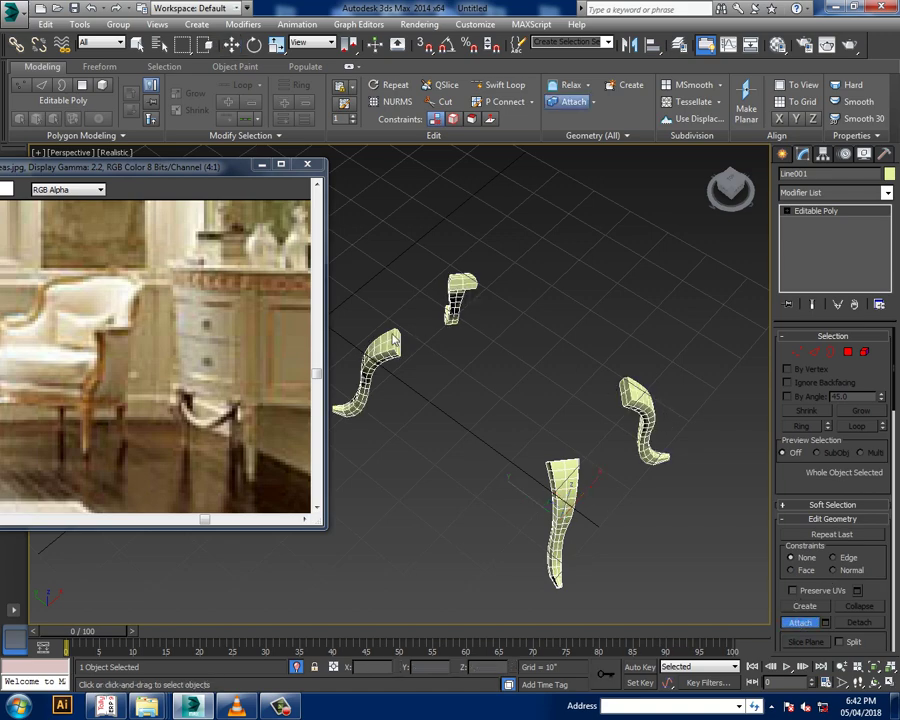
{"action": "key", "text": "w"}
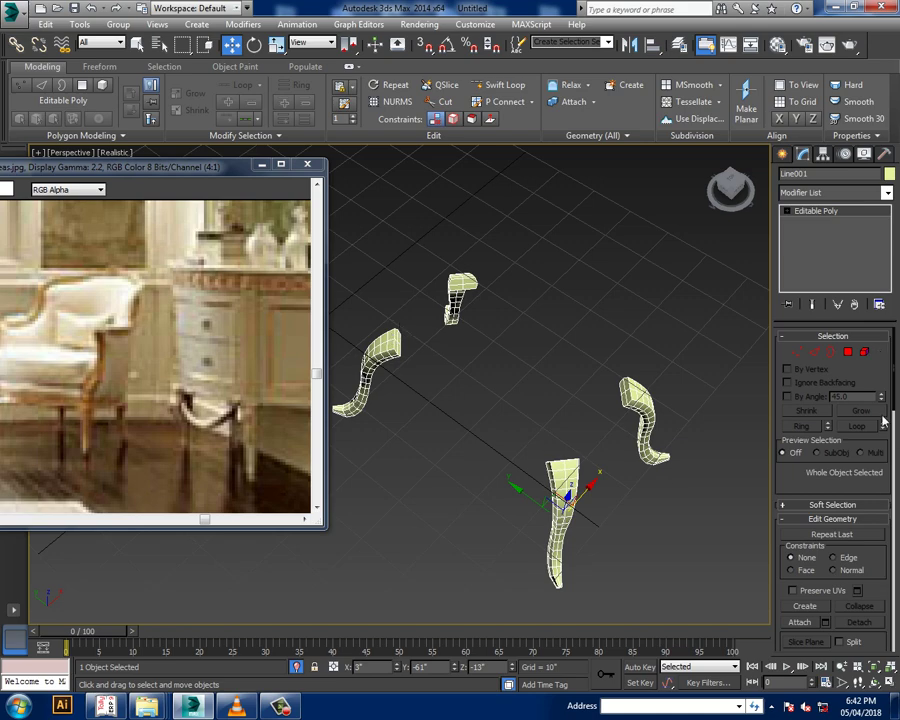
In Polygon mode, select the top end faces of two legs
{"action": "key", "text": "4"}
{"action": "middle_click_drag", "start_coordinate": [432, 406], "coordinate": [442, 384], "text": "alt"}
{"action": "scroll", "coordinate": [442, 384], "scroll_direction": "up", "scroll_amount": 5}
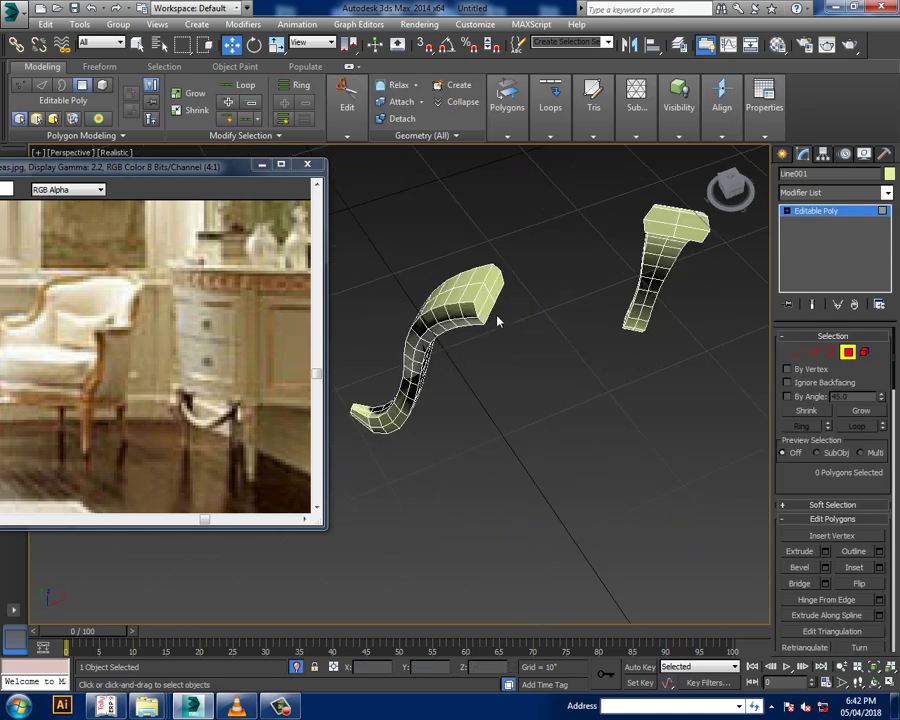
{"action": "left_click", "coordinate": [490, 295]}
{"action": "scroll", "coordinate": [522, 362], "scroll_direction": "up", "scroll_amount": 2}
{"action": "scroll", "coordinate": [488, 355], "scroll_direction": "up", "scroll_amount": 2}
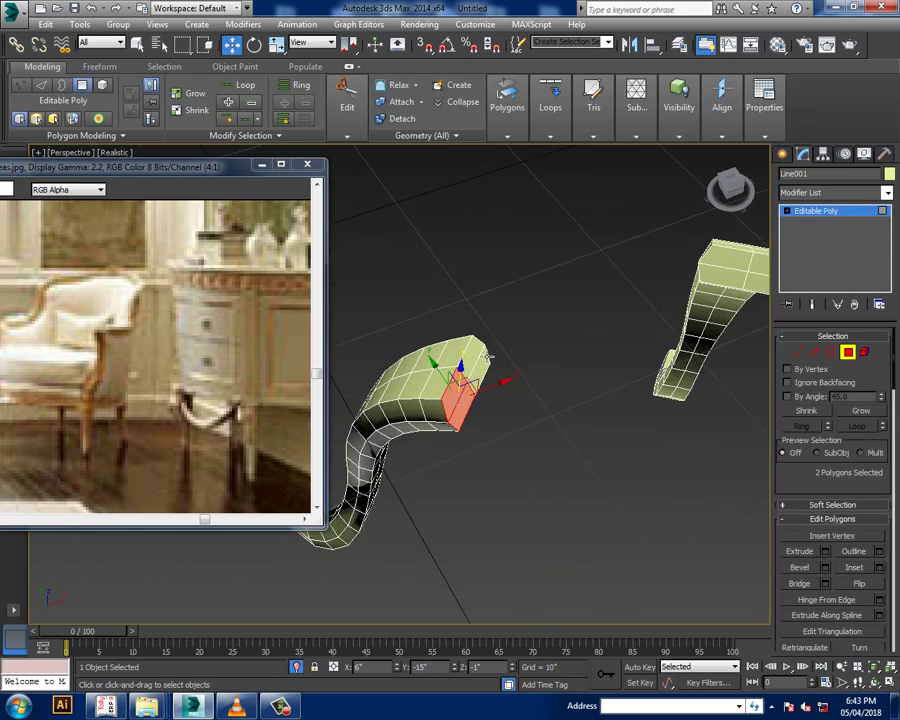
{"action": "left_click", "coordinate": [462, 405], "text": "ctrl"}
{"action": "mouse_move", "coordinate": [487, 360]}
{"action": "middle_mouse_down", "text": "alt"}
{"action": "mouse_move", "coordinate": [592, 390]}
{"action": "mouse_move", "coordinate": [458, 396]}
{"action": "middle_mouse_up", "text": "alt"}
{"action": "scroll", "coordinate": [630, 360], "scroll_direction": "down", "scroll_amount": 4}
{"action": "mouse_move", "coordinate": [630, 360]}
{"action": "middle_mouse_down", "text": "alt"}
{"action": "mouse_move", "coordinate": [566, 380]}
{"action": "mouse_move", "coordinate": [605, 475]}
{"action": "middle_mouse_up", "text": "alt"}
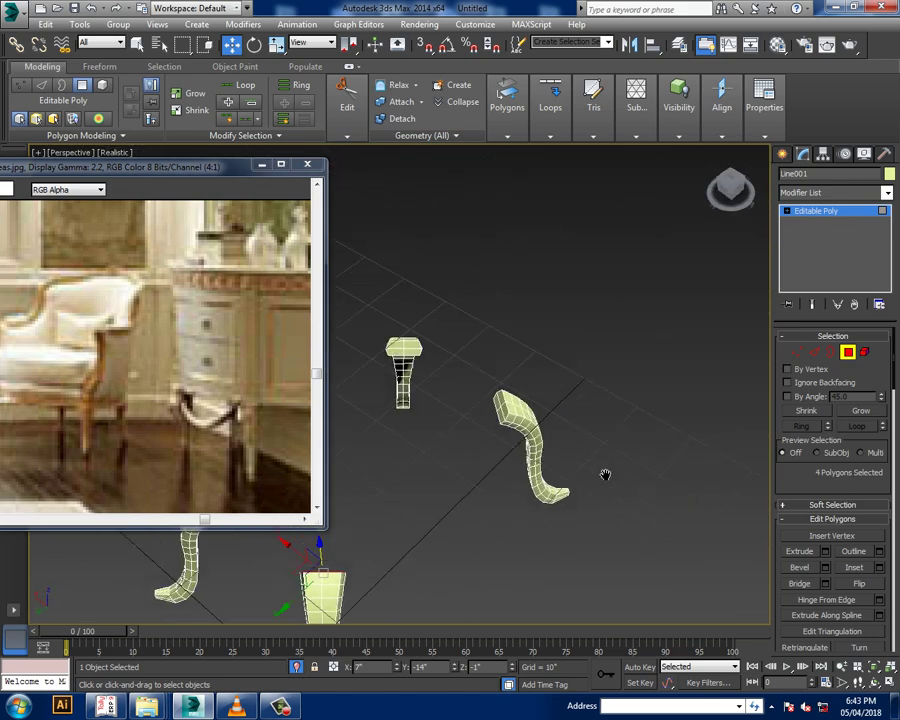
{"action": "scroll", "coordinate": [605, 475], "scroll_direction": "up", "scroll_amount": 2}
Select the top-end faces of the first pair of legs and bridge them into a rail
{"action": "mouse_move", "coordinate": [530, 392]}
{"action": "middle_mouse_down", "text": "alt"}
{"action": "mouse_move", "coordinate": [673, 418]}
{"action": "mouse_move", "coordinate": [493, 407]}
{"action": "middle_mouse_up", "text": "alt"}
{"action": "left_click", "coordinate": [493, 407], "text": "ctrl"}
{"action": "left_click", "coordinate": [483, 375], "text": "ctrl"}
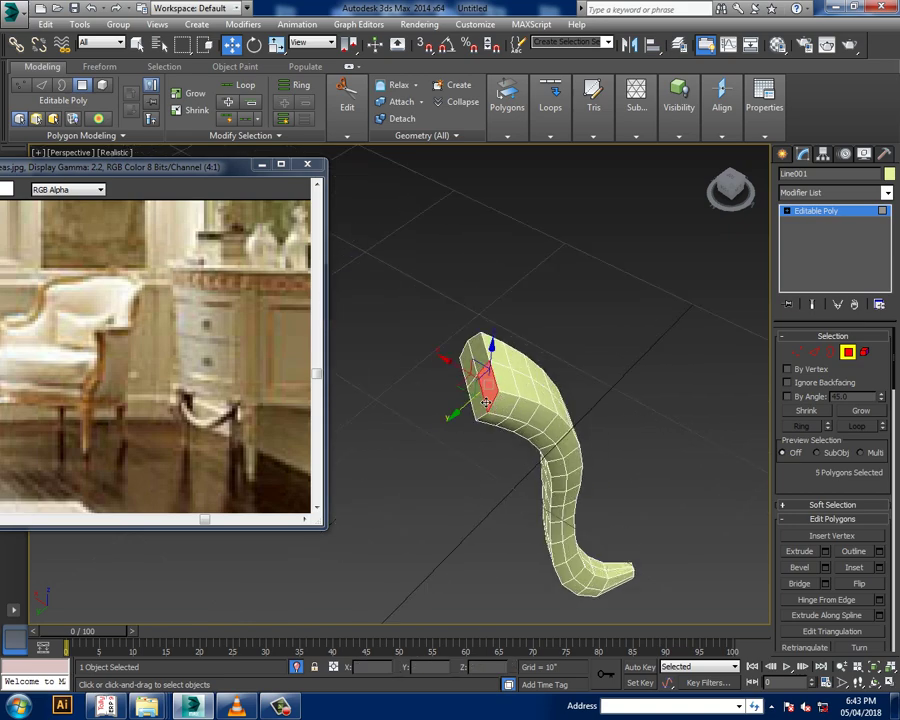
{"action": "left_click", "coordinate": [470, 355], "text": "ctrl"}
{"action": "left_click", "coordinate": [470, 395], "text": "ctrl"}
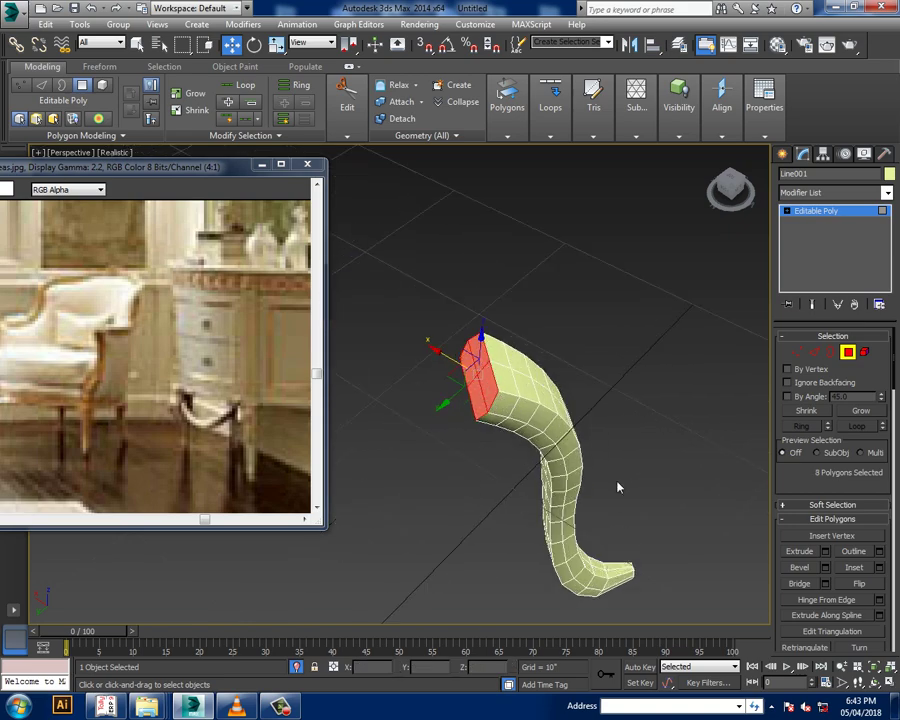
{"action": "left_click", "coordinate": [825, 583]}
{"action": "scroll", "coordinate": [620, 480], "scroll_direction": "down", "scroll_amount": 2}
{"action": "scroll", "coordinate": [580, 450], "scroll_direction": "down", "scroll_amount": 2}
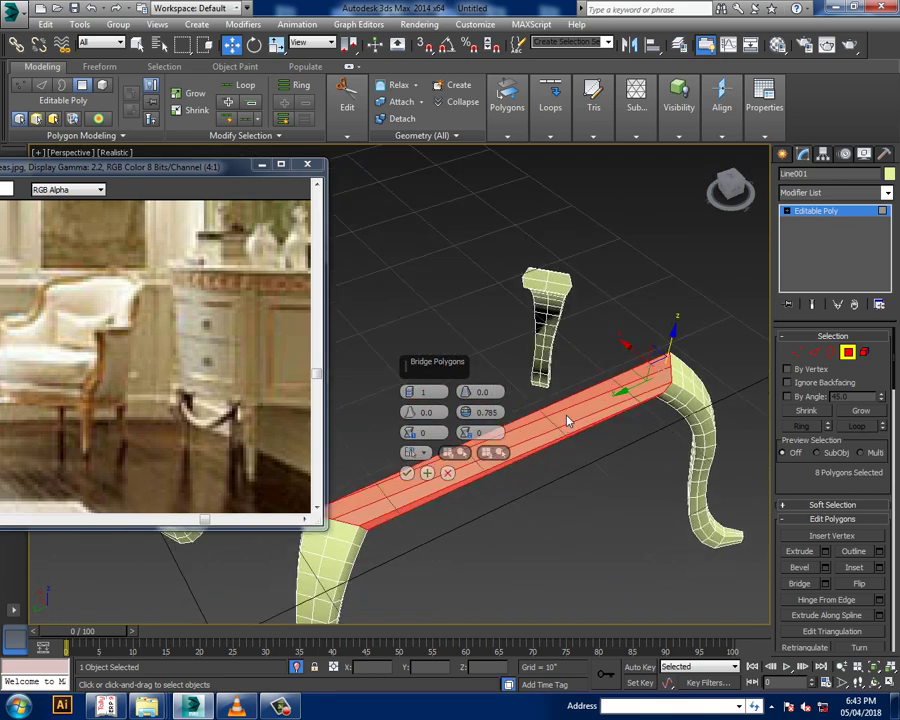
{"action": "left_click", "coordinate": [406, 473]}
Select the facing top faces of the other two legs and bridge them into a second rail
{"action": "mouse_move", "coordinate": [406, 473]}
{"action": "middle_mouse_down", "text": "alt"}
{"action": "mouse_move", "coordinate": [530, 462]}
{"action": "mouse_move", "coordinate": [548, 448]}
{"action": "mouse_move", "coordinate": [634, 281]}
{"action": "middle_mouse_up", "text": "alt"}
{"action": "left_click", "coordinate": [601, 228]}
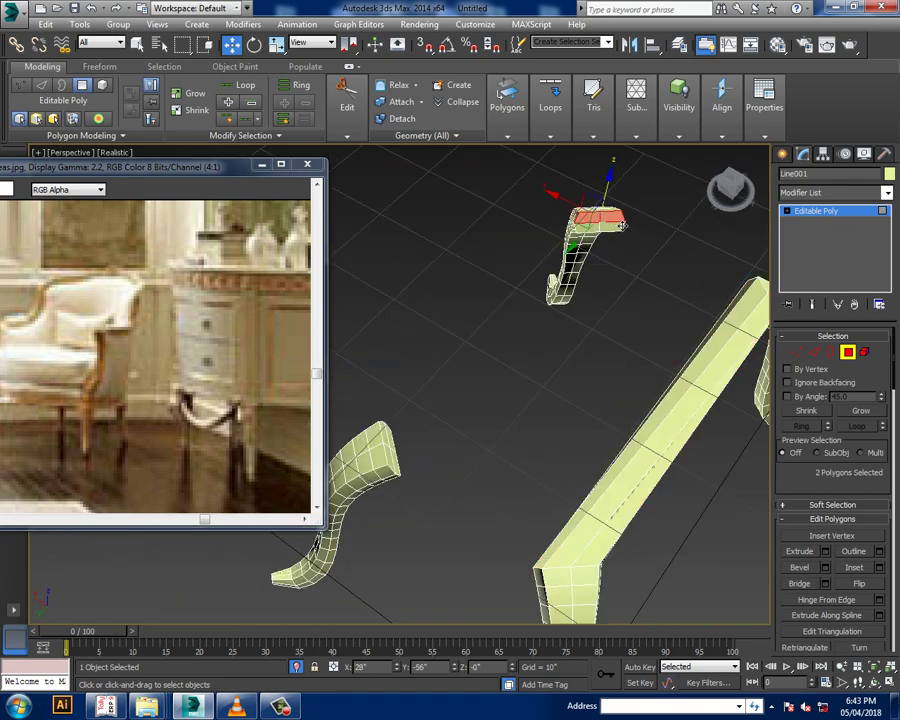
{"action": "left_click", "coordinate": [618, 225], "text": "ctrl"}
{"action": "mouse_move", "coordinate": [620, 230]}
{"action": "middle_mouse_down", "text": "alt"}
{"action": "mouse_move", "coordinate": [656, 313]}
{"action": "mouse_move", "coordinate": [299, 467]}
{"action": "mouse_move", "coordinate": [556, 402]}
{"action": "mouse_move", "coordinate": [666, 564]}
{"action": "mouse_move", "coordinate": [565, 349]}
{"action": "middle_mouse_up", "text": "alt"}
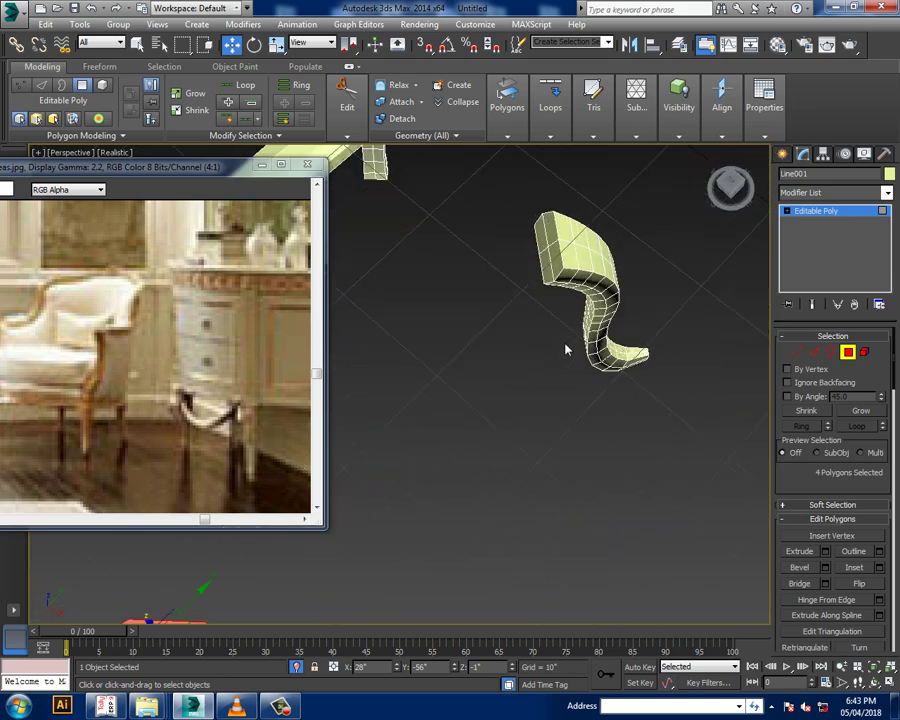
{"action": "left_click", "coordinate": [548, 258], "text": "ctrl"}
{"action": "left_click", "coordinate": [548, 228], "text": "ctrl"}
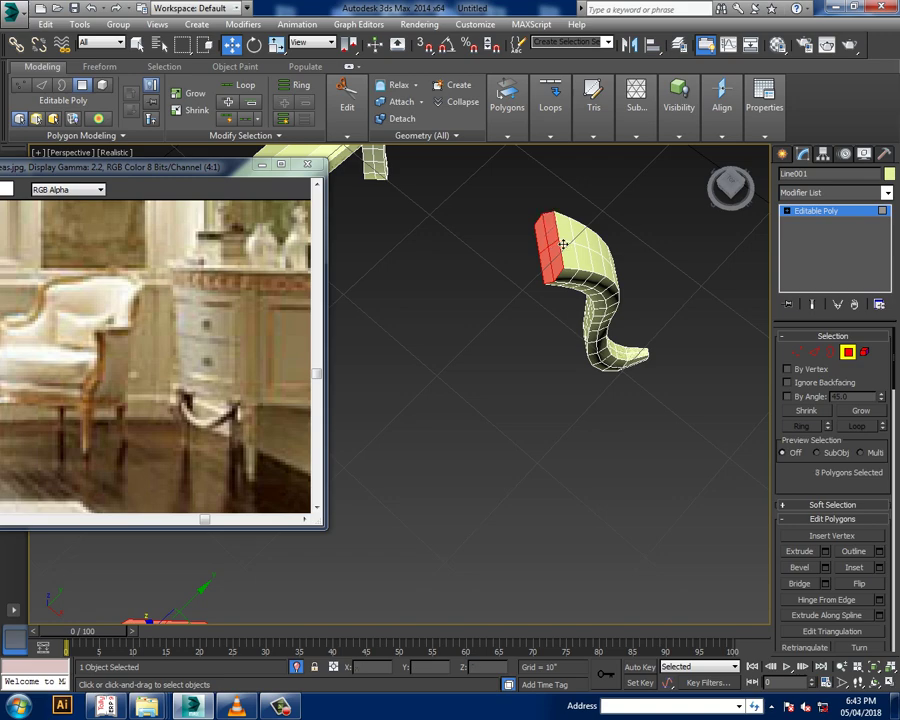
{"action": "left_click", "coordinate": [825, 583]}
{"action": "mouse_move", "coordinate": [825, 583]}
{"action": "middle_mouse_down", "text": "alt"}
{"action": "mouse_move", "coordinate": [689, 478]}
{"action": "mouse_move", "coordinate": [663, 418]}
{"action": "mouse_move", "coordinate": [410, 380]}
{"action": "middle_mouse_up", "text": "alt"}
{"action": "left_click", "coordinate": [406, 473]}
Orbit around the legs to inspect both rails, then return to object-level editing
{"action": "scroll", "coordinate": [628, 514], "scroll_direction": "down", "scroll_amount": 5}
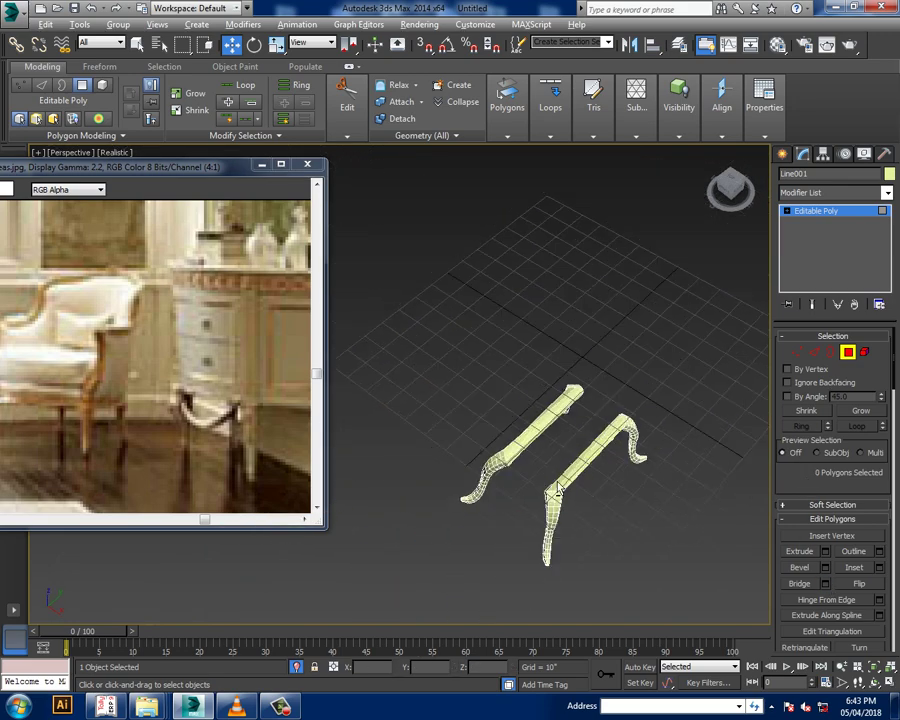
{"action": "mouse_move", "coordinate": [628, 514]}
{"action": "middle_mouse_down", "text": "alt"}
{"action": "mouse_move", "coordinate": [640, 467]}
{"action": "mouse_move", "coordinate": [593, 468]}
{"action": "mouse_move", "coordinate": [673, 490]}
{"action": "middle_mouse_up", "text": "alt"}
{"action": "scroll", "coordinate": [640, 467], "scroll_direction": "up", "scroll_amount": 5}
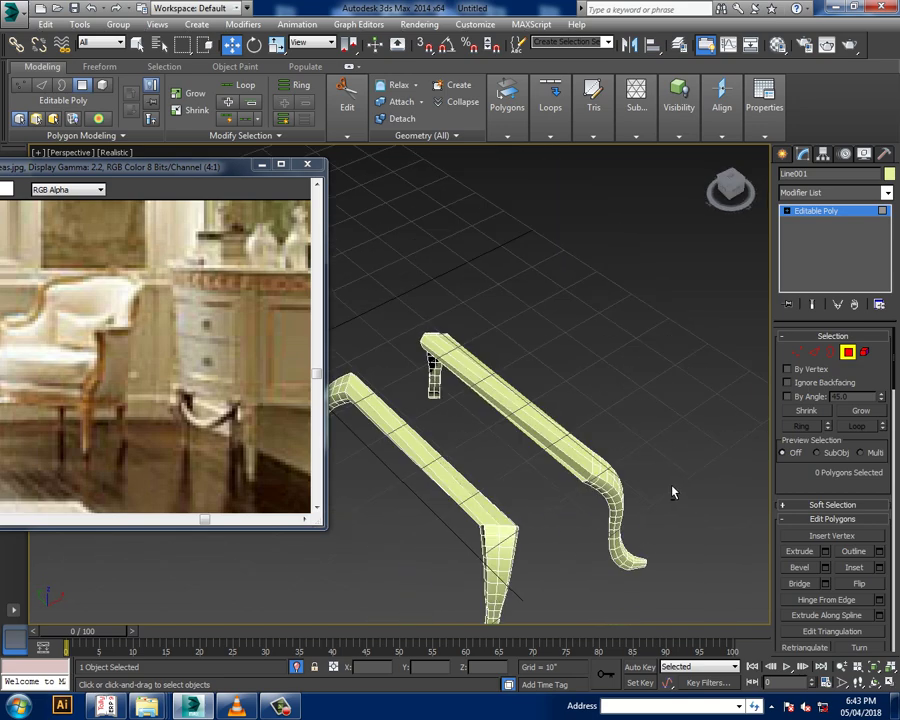
{"action": "scroll", "coordinate": [673, 490], "scroll_direction": "up", "scroll_amount": 3}
{"action": "middle_click_drag", "start_coordinate": [605, 490], "coordinate": [521, 423], "text": "alt"}
{"action": "middle_click_drag", "start_coordinate": [499, 526], "coordinate": [476, 408], "text": "alt"}
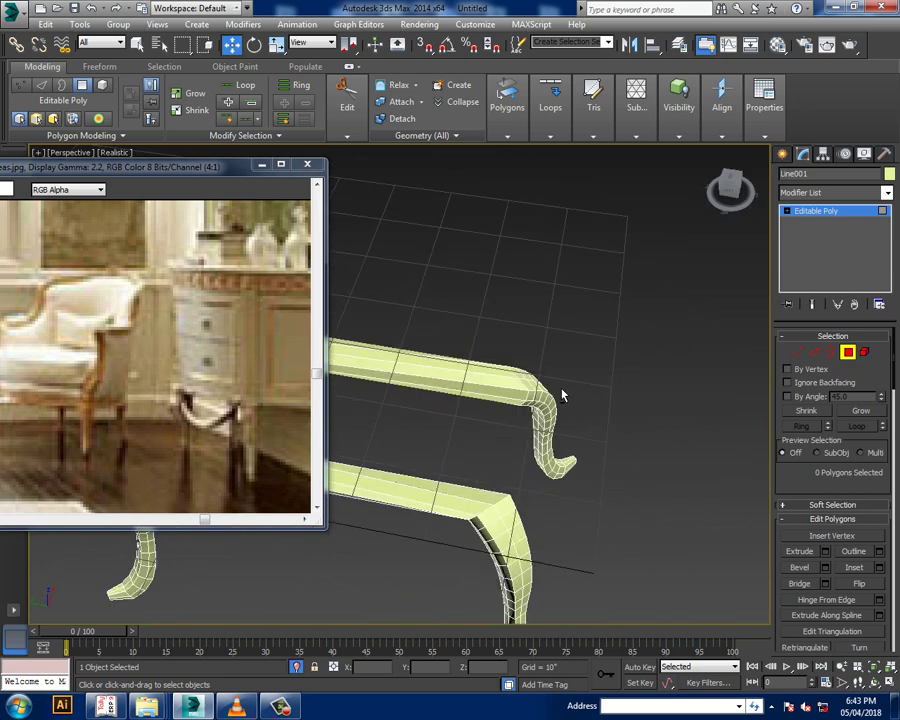
{"action": "middle_click_drag", "start_coordinate": [565, 394], "coordinate": [803, 253], "text": "alt"}
{"action": "left_click", "coordinate": [829, 212]}
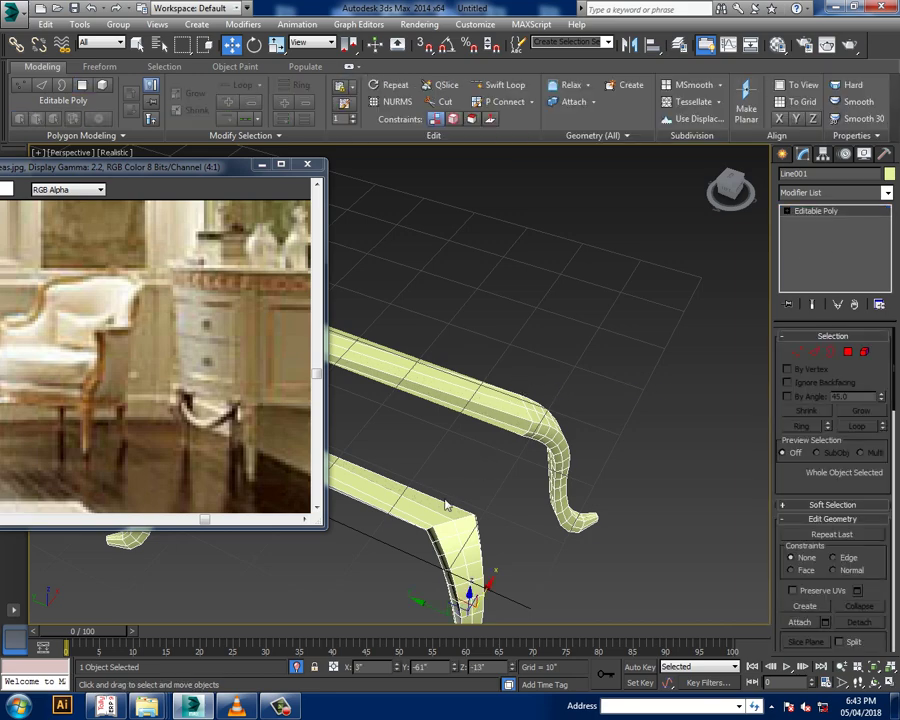
Set the railed legs' object colour to grey
{"action": "middle_click_drag", "start_coordinate": [533, 418], "coordinate": [647, 388], "text": "alt"}
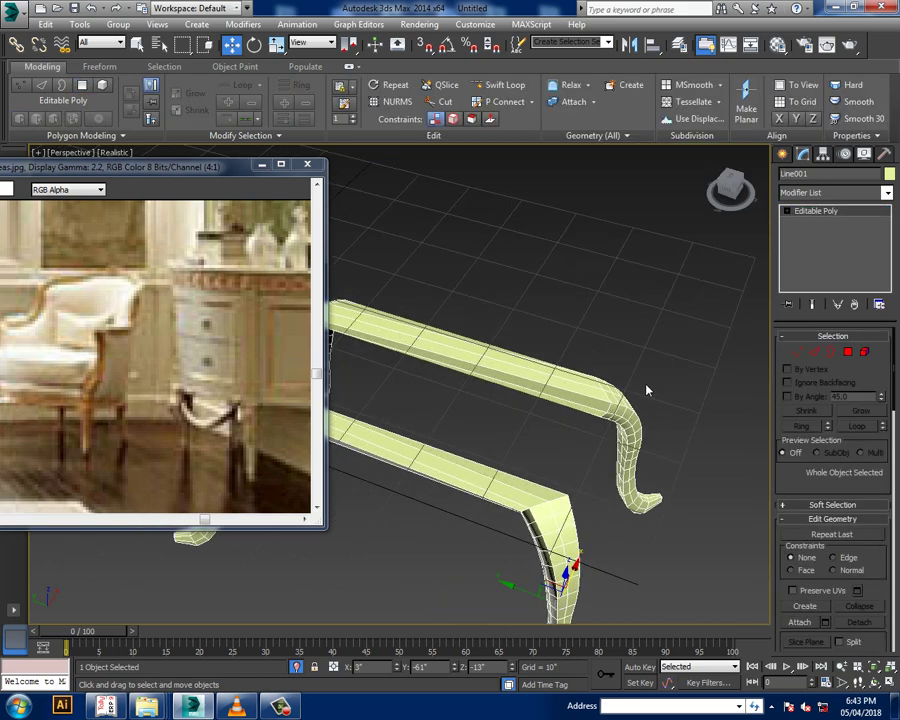
{"action": "left_click", "coordinate": [889, 174]}
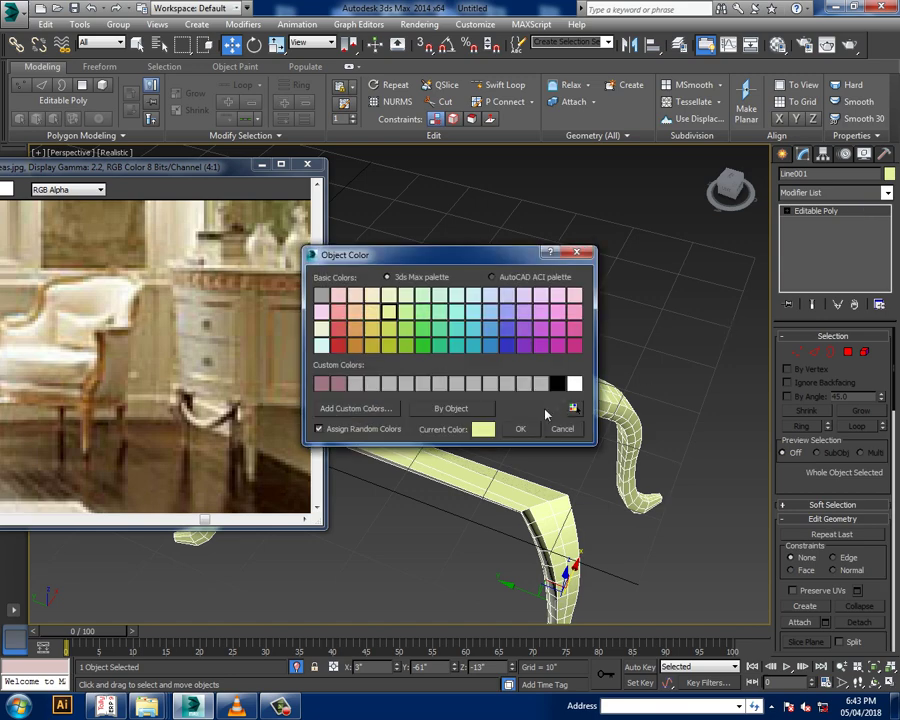
{"action": "left_click", "coordinate": [532, 378]}
{"action": "left_click", "coordinate": [522, 427]}
{"action": "left_click", "coordinate": [678, 300]}
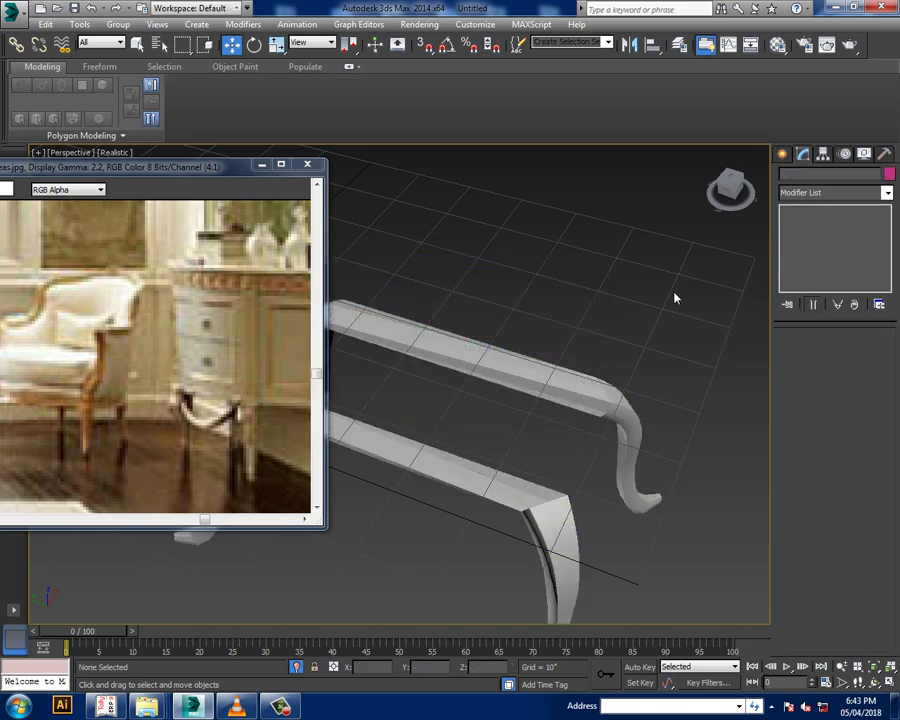
Unhide the seat, select all objects, and give seat and legs the grey object colour
{"action": "right_click", "coordinate": [640, 248]}
{"action": "left_click", "coordinate": [673, 152]}
{"action": "key", "text": "ctrl+a"}
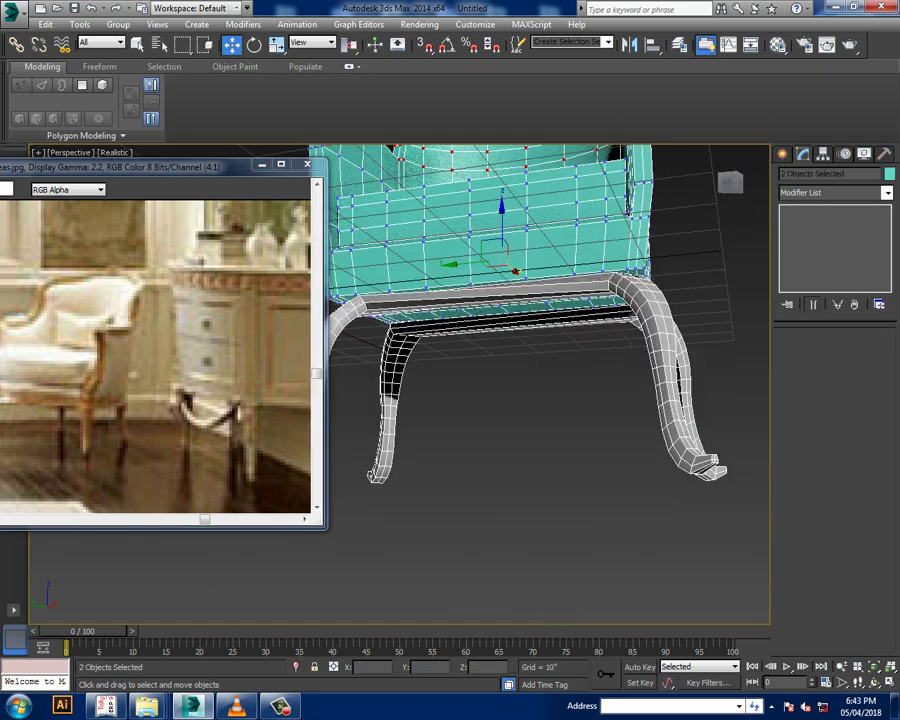
{"action": "left_click", "coordinate": [889, 174]}
{"action": "left_click", "coordinate": [544, 386]}
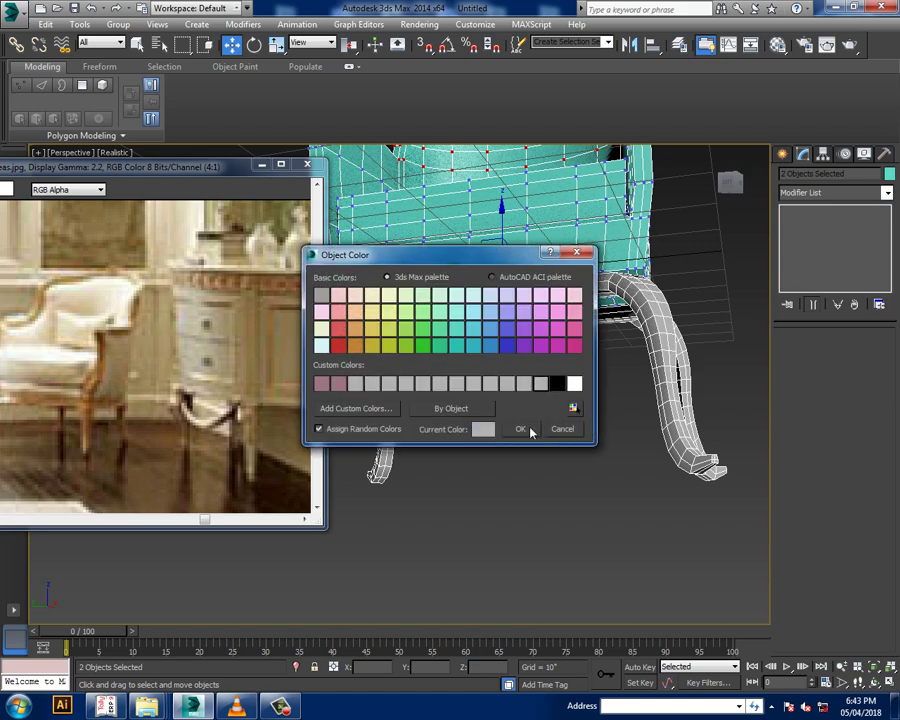
{"action": "left_click", "coordinate": [530, 428]}
{"action": "left_click", "coordinate": [549, 424]}
{"action": "scroll", "coordinate": [549, 424], "scroll_direction": "down", "scroll_amount": 5}
{"action": "scroll", "coordinate": [571, 400], "scroll_direction": "up", "scroll_amount": 2}
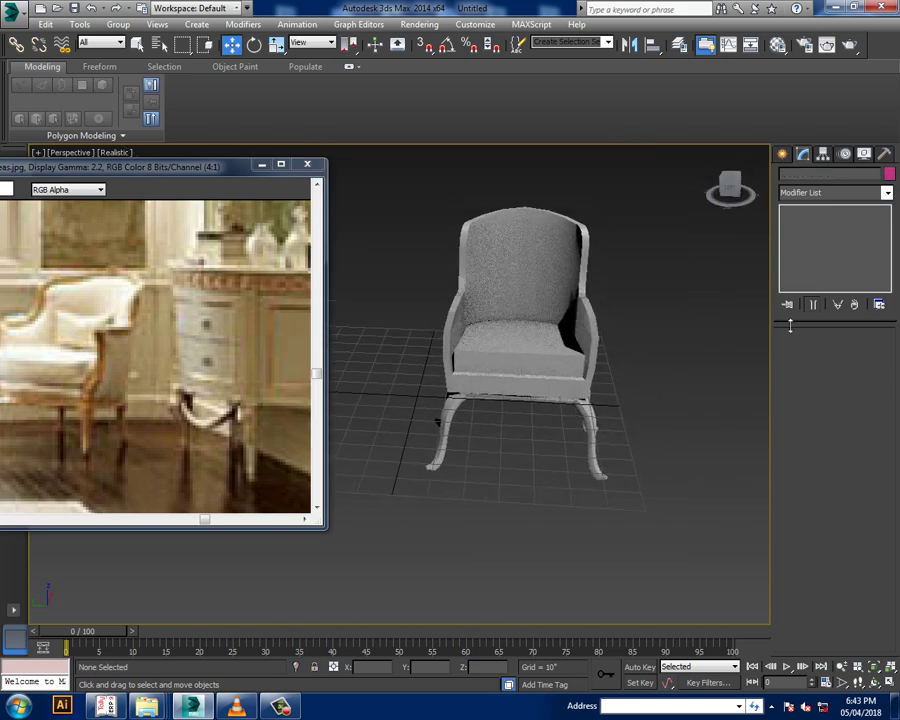
Turn on TurboSmooth for the chair body to round its upholstery
{"action": "middle_click_drag", "start_coordinate": [700, 300], "coordinate": [647, 336], "text": "alt"}
{"action": "left_click", "coordinate": [540, 320]}
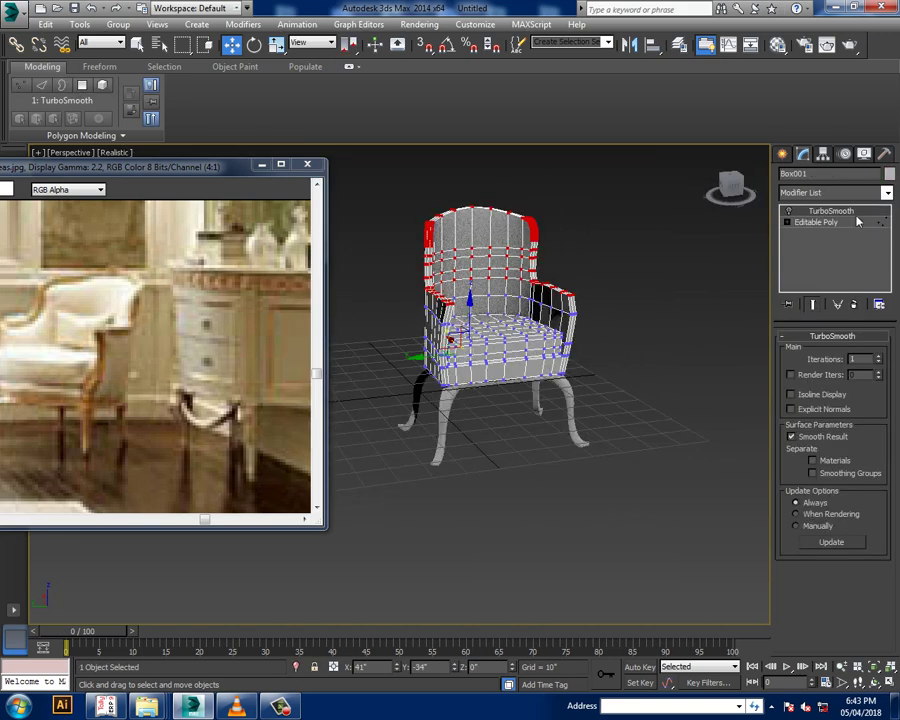
{"action": "left_click", "coordinate": [788, 211]}
{"action": "left_click", "coordinate": [622, 314]}
{"action": "middle_click_drag", "start_coordinate": [622, 314], "coordinate": [560, 330], "text": "alt"}
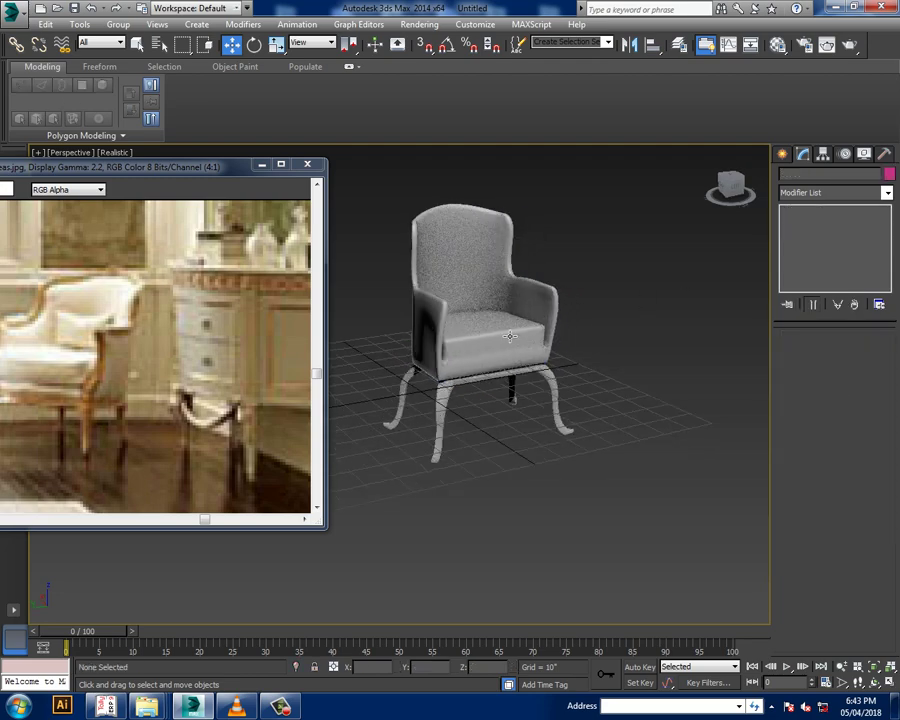
{"action": "scroll", "coordinate": [497, 338], "scroll_direction": "up", "scroll_amount": 2}
Try scaling the chair uniformly to 105% from the TurboSmooth level, then undo it
{"action": "left_click", "coordinate": [497, 338]}
{"action": "key", "text": "r"}
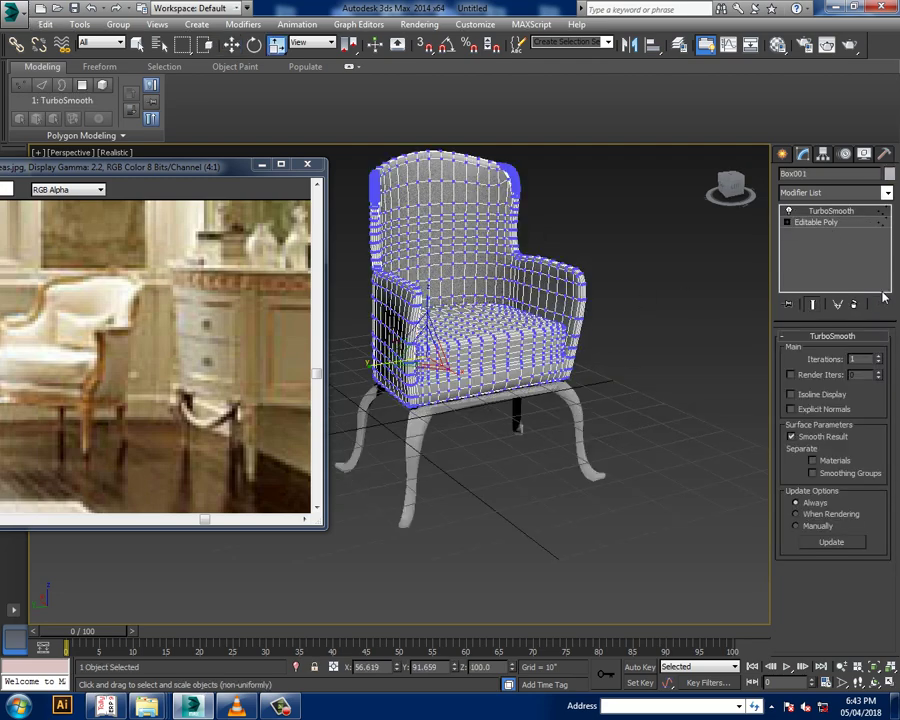
{"action": "left_click", "coordinate": [818, 222]}
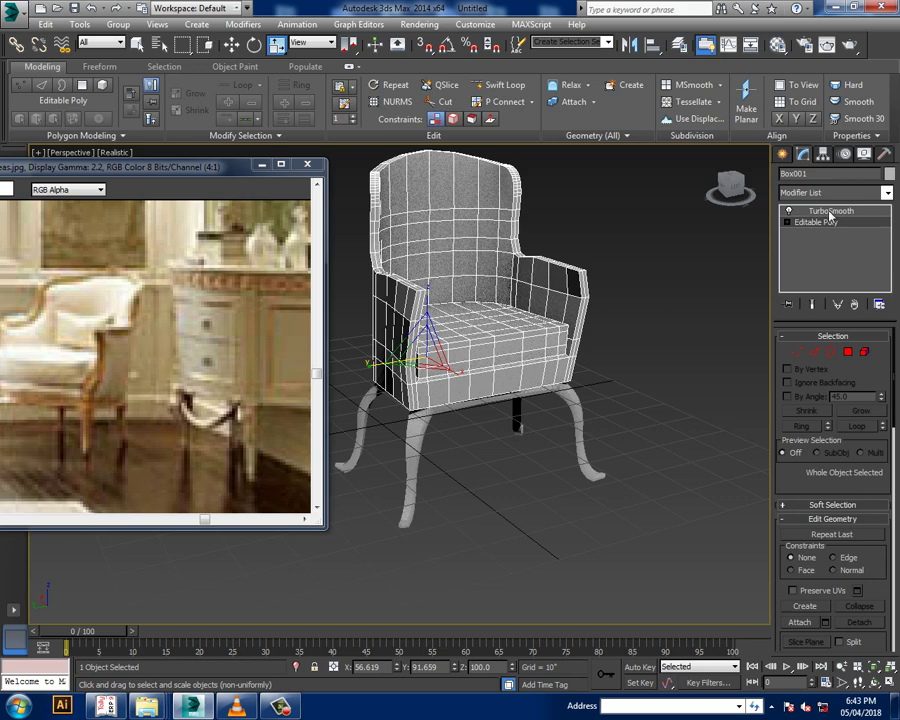
{"action": "left_click", "coordinate": [831, 211]}
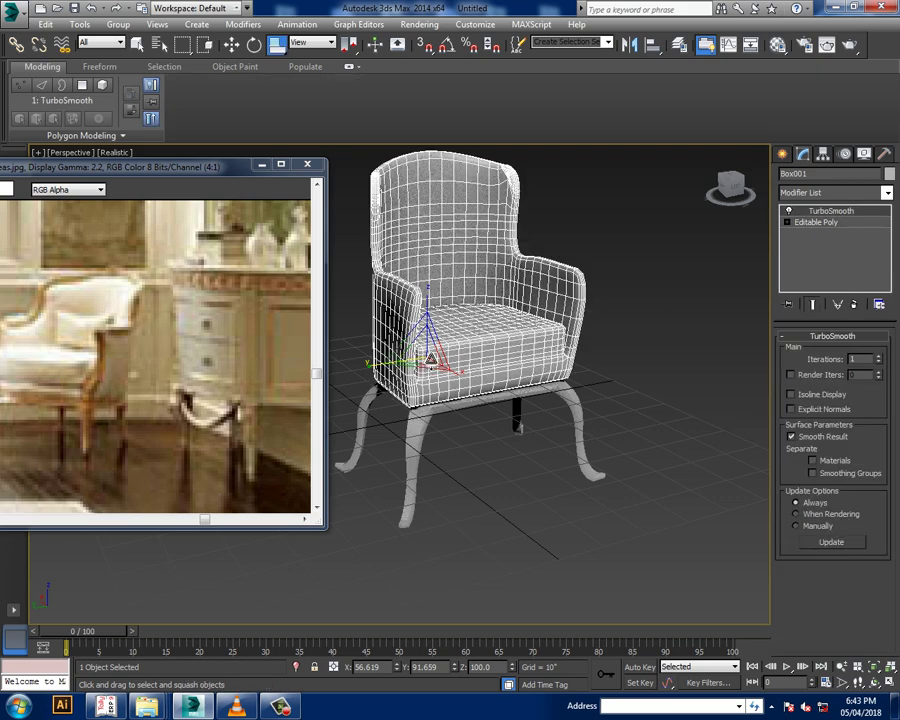
{"action": "left_click_drag", "start_coordinate": [276, 44], "coordinate": [276, 46]}
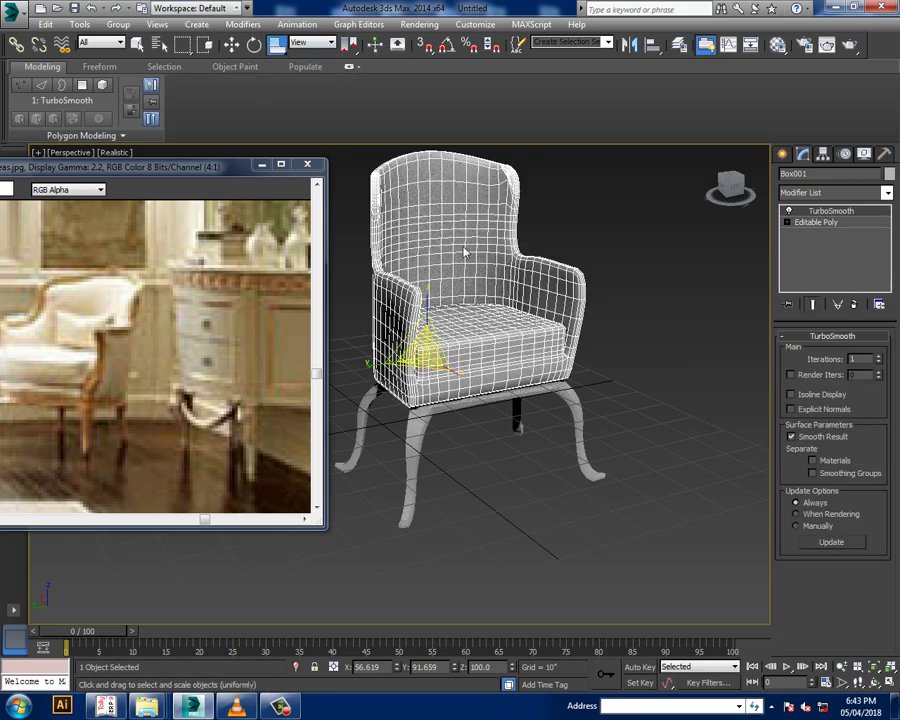
{"action": "left_click_drag", "start_coordinate": [442, 372], "coordinate": [443, 365]}
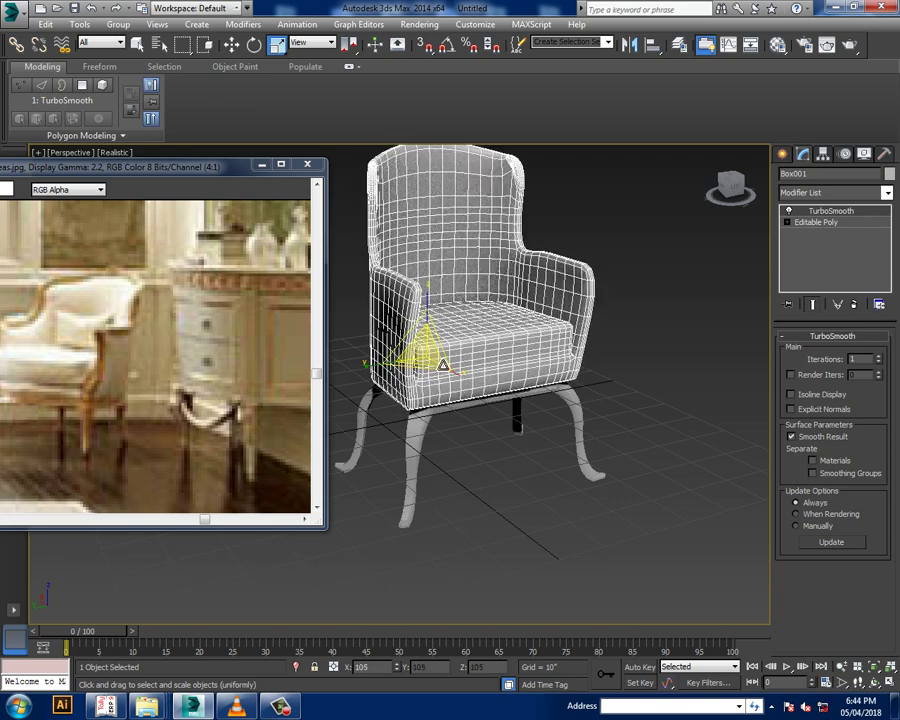
{"action": "key", "text": "ctrl+z"}
Move the chair body slightly so it rests better over the four legs
{"action": "key", "text": "w"}
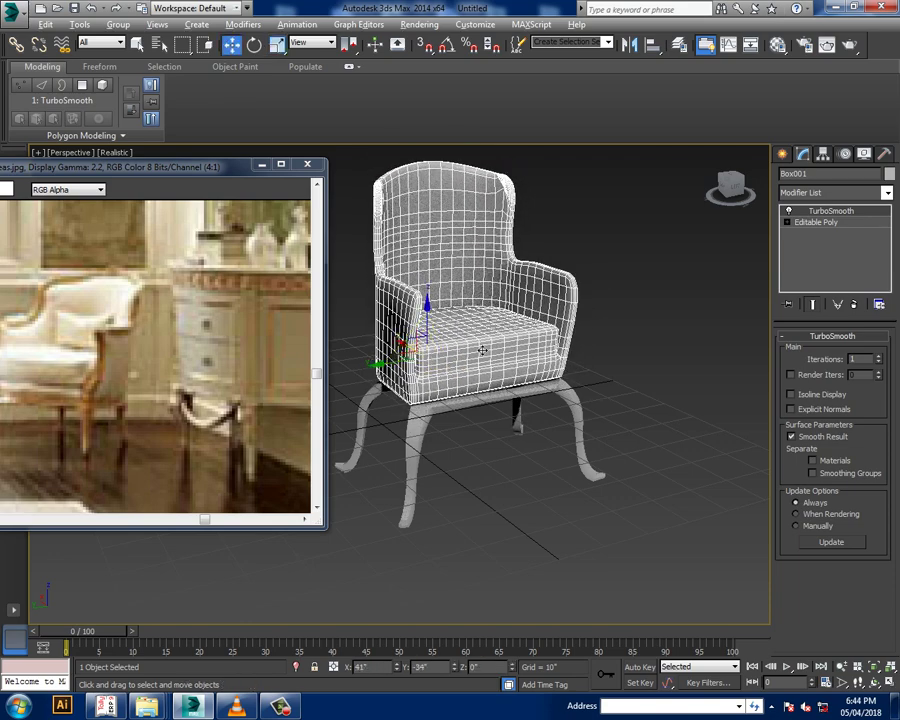
{"action": "middle_click_drag", "start_coordinate": [482, 349], "coordinate": [411, 373], "text": "alt"}
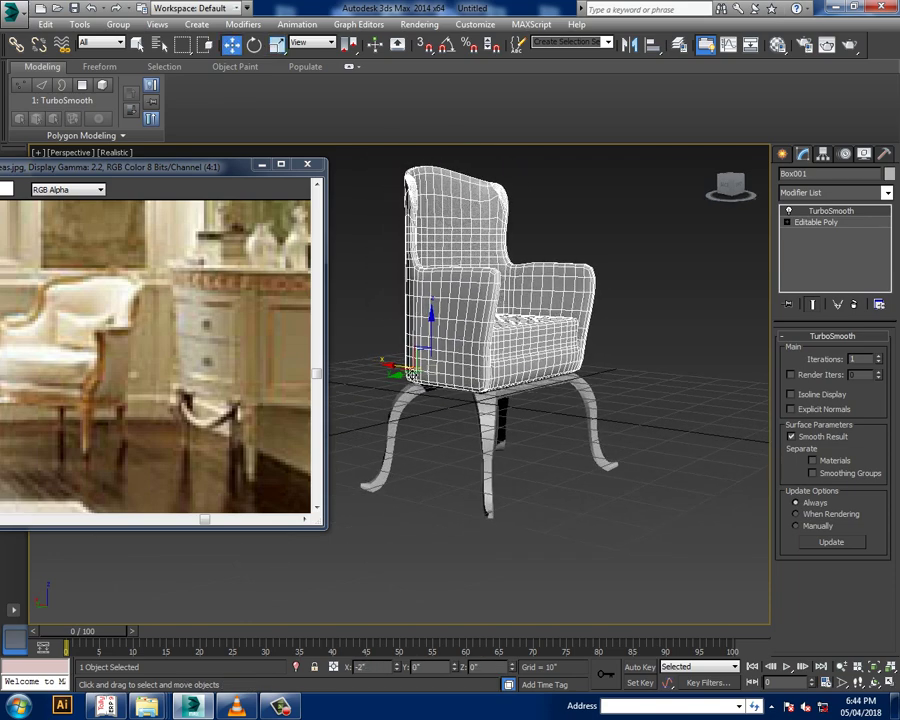
{"action": "left_click_drag", "start_coordinate": [411, 373], "coordinate": [462, 330]}
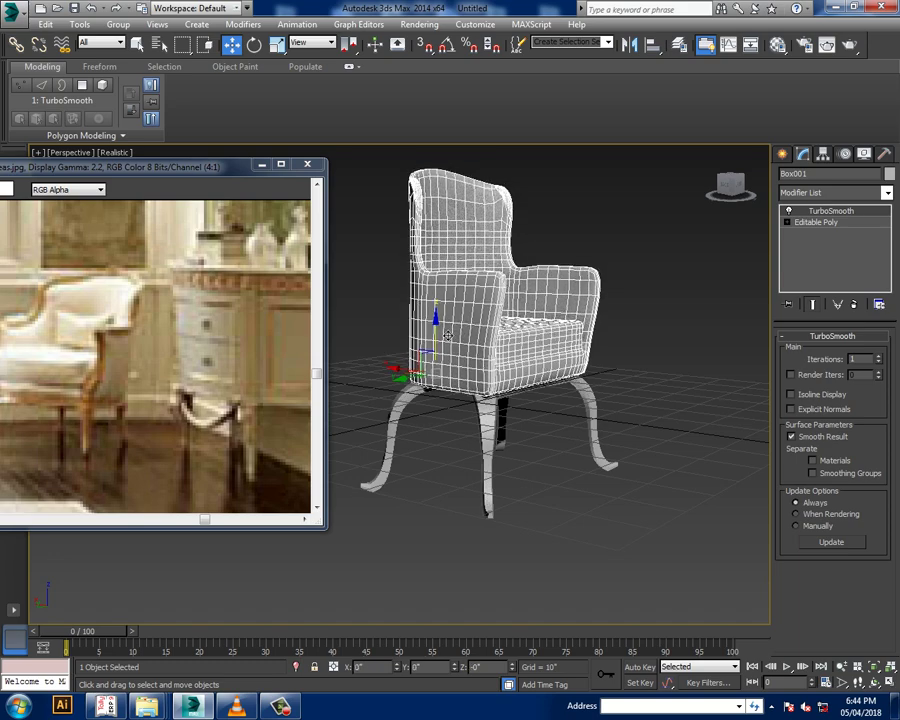
{"action": "mouse_move", "coordinate": [448, 331]}
{"action": "middle_mouse_down", "text": "alt"}
{"action": "mouse_move", "coordinate": [647, 287]}
{"action": "mouse_move", "coordinate": [579, 322]}
{"action": "mouse_move", "coordinate": [501, 331]}
{"action": "middle_mouse_up", "text": "alt"}
{"action": "left_click", "coordinate": [647, 287]}
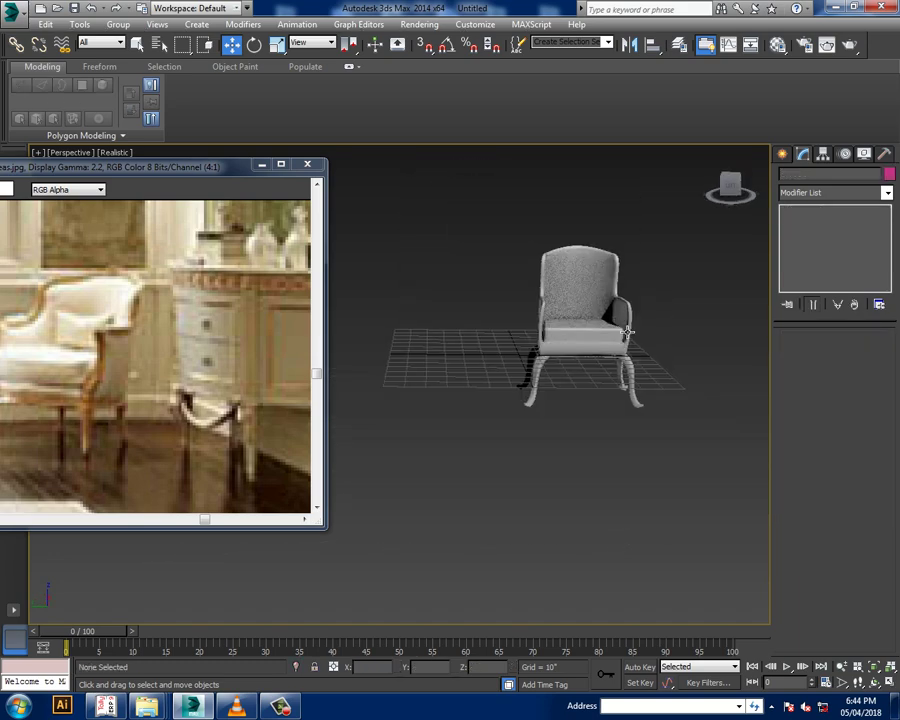
Zoom in on the armrest and disable the chair's TurboSmooth modifier to show the coarse mesh
{"action": "left_click", "coordinate": [501, 331]}
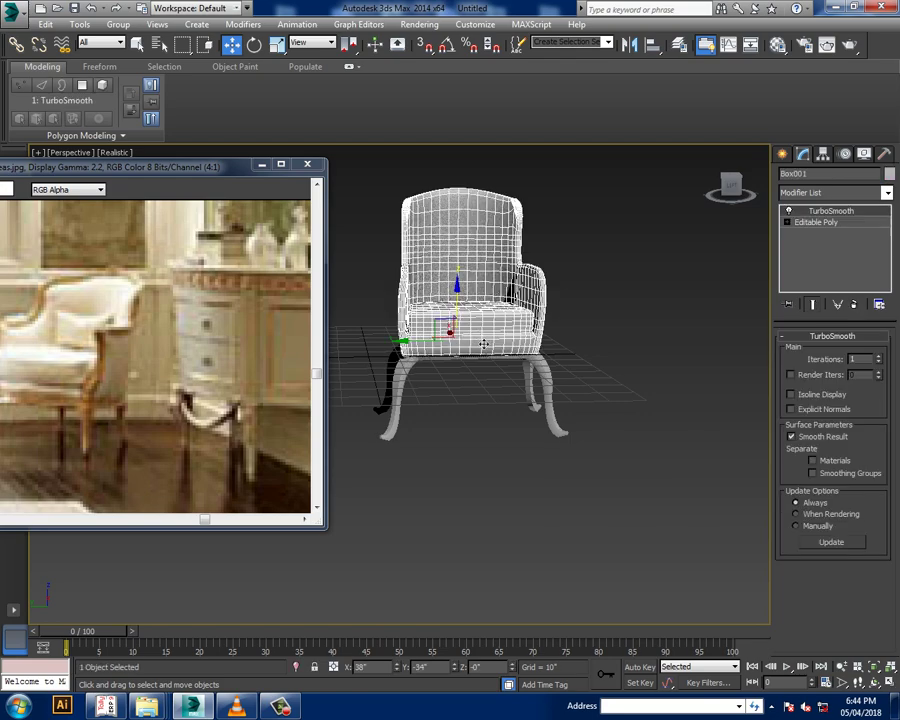
{"action": "scroll", "coordinate": [538, 378], "scroll_direction": "down", "scroll_amount": 3}
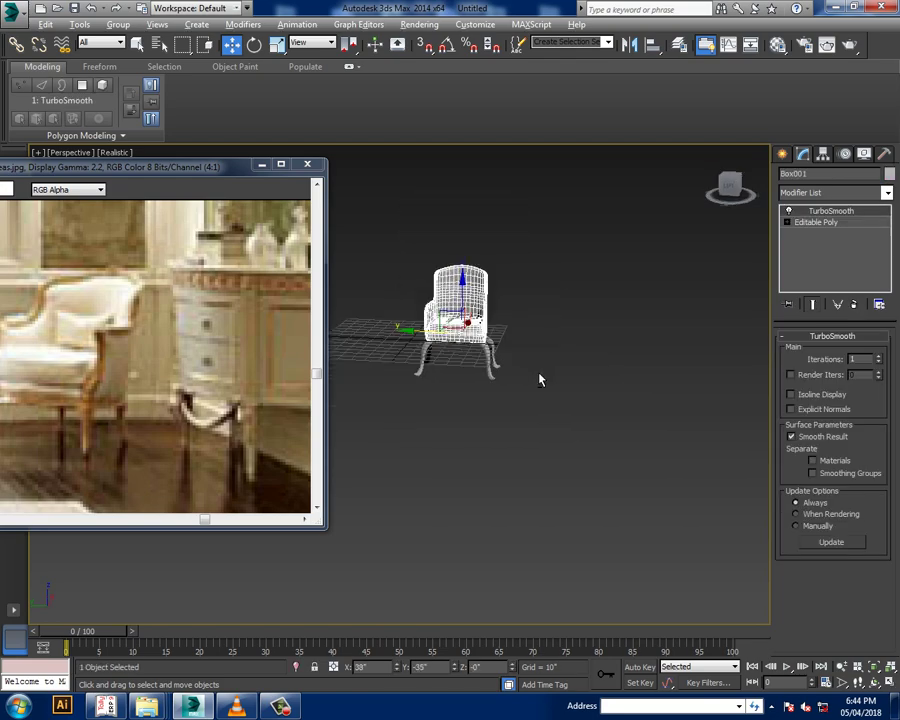
{"action": "left_click", "coordinate": [558, 317]}
{"action": "scroll", "coordinate": [488, 325], "scroll_direction": "up", "scroll_amount": 6}
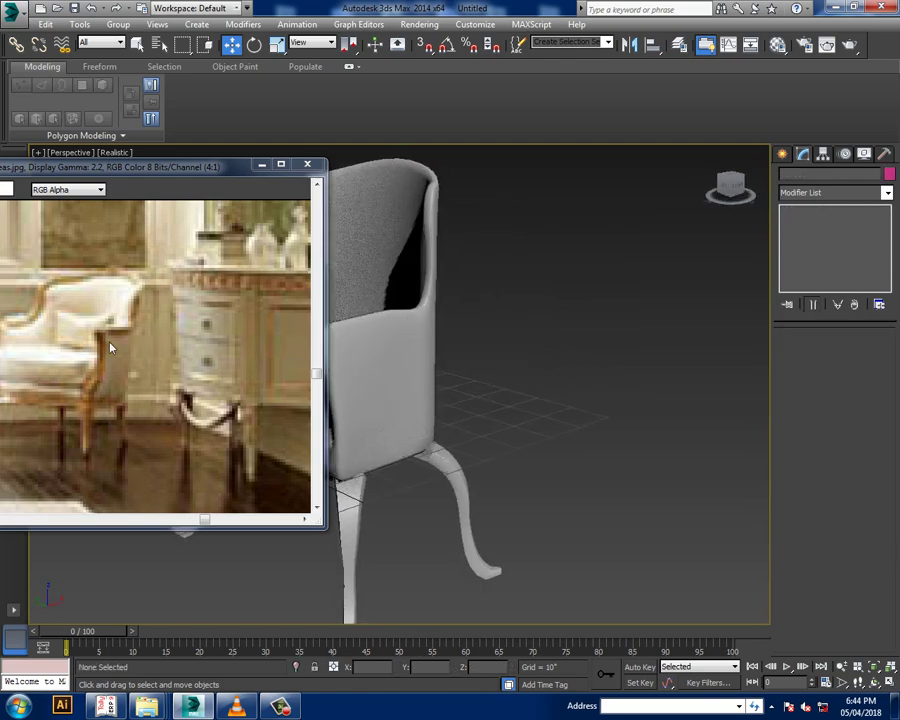
{"action": "scroll", "coordinate": [281, 371], "scroll_direction": "up", "scroll_amount": 1}
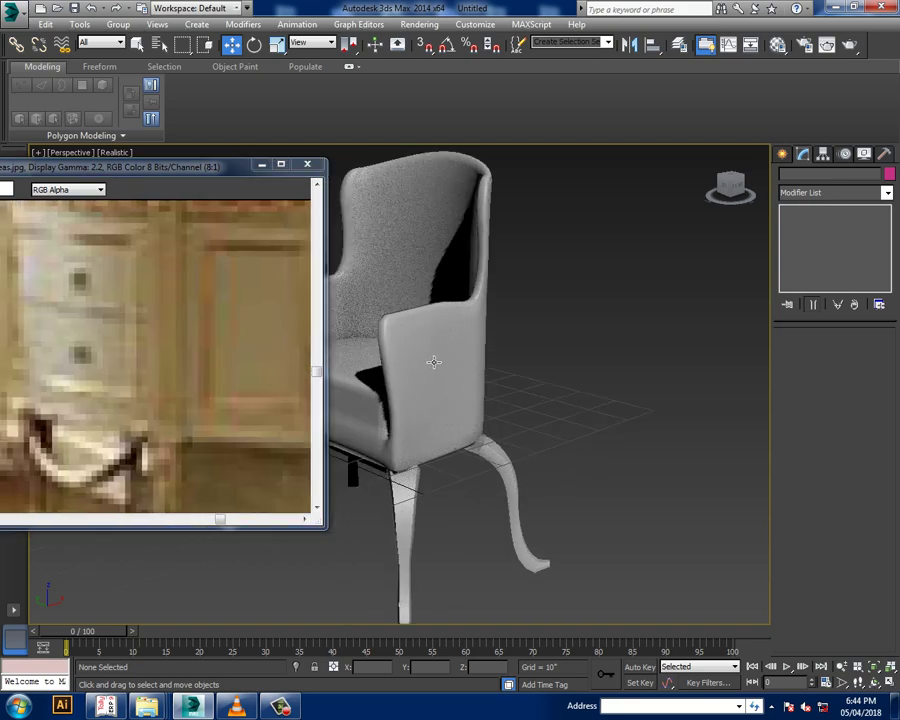
{"action": "left_click", "coordinate": [450, 380]}
{"action": "left_click", "coordinate": [790, 210]}
{"action": "scroll", "coordinate": [455, 313], "scroll_direction": "up", "scroll_amount": 3}
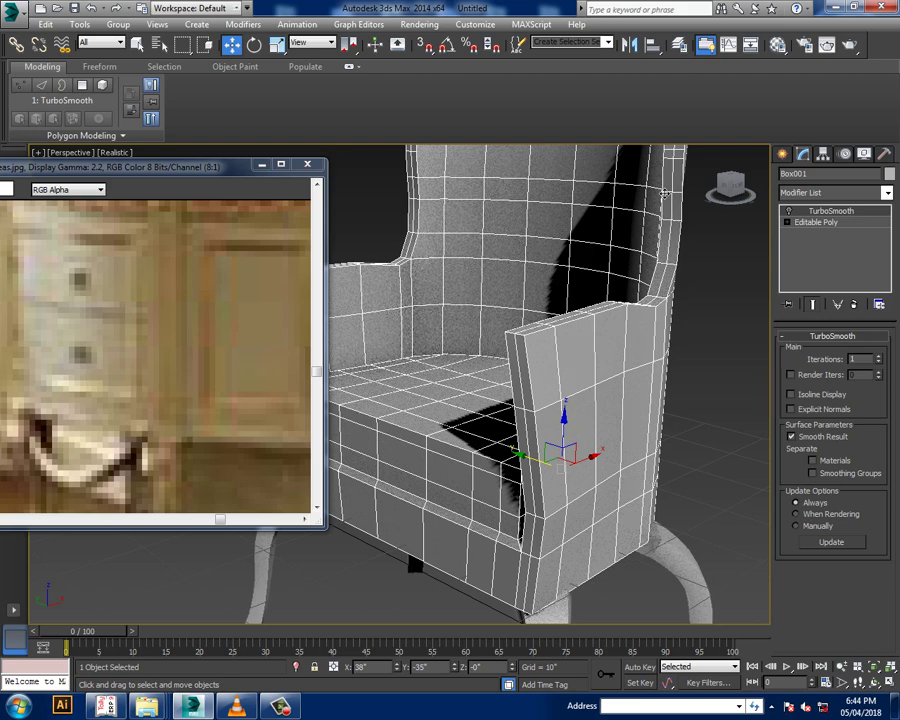
{"action": "scroll", "coordinate": [161, 338], "scroll_direction": "down", "scroll_amount": 1}
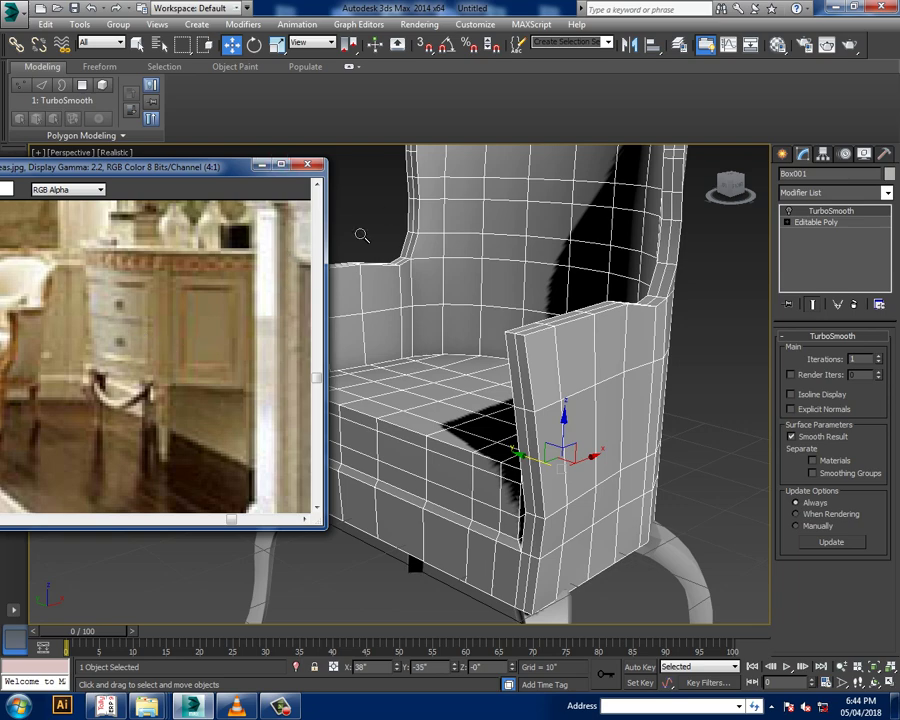
Start Save As and browse to data (F:) > Zenab > KAYO SIR
{"action": "left_click", "coordinate": [12, 10]}
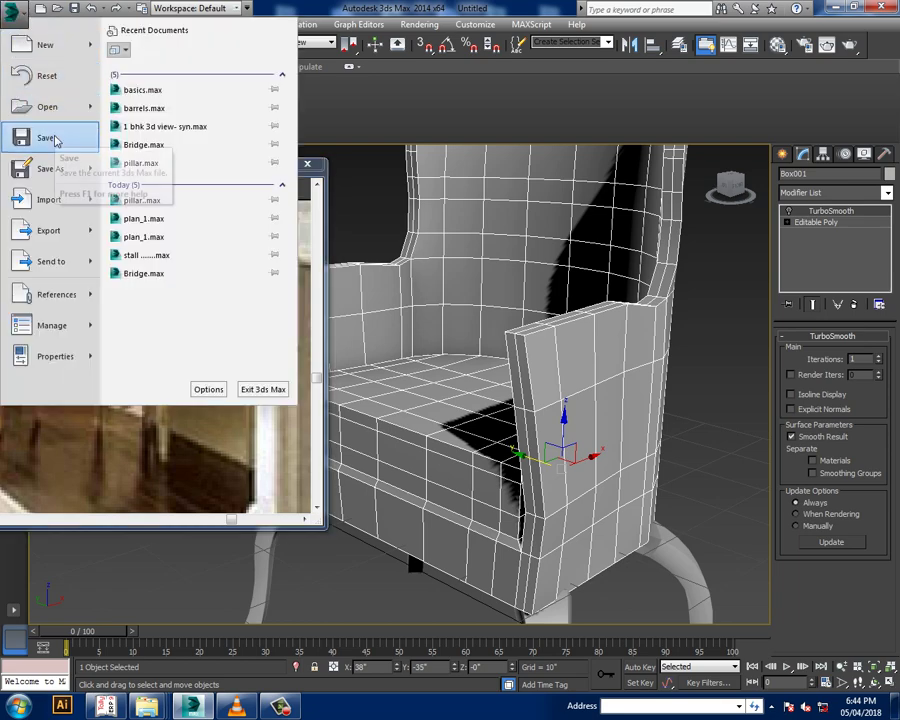
{"action": "left_click", "coordinate": [55, 140]}
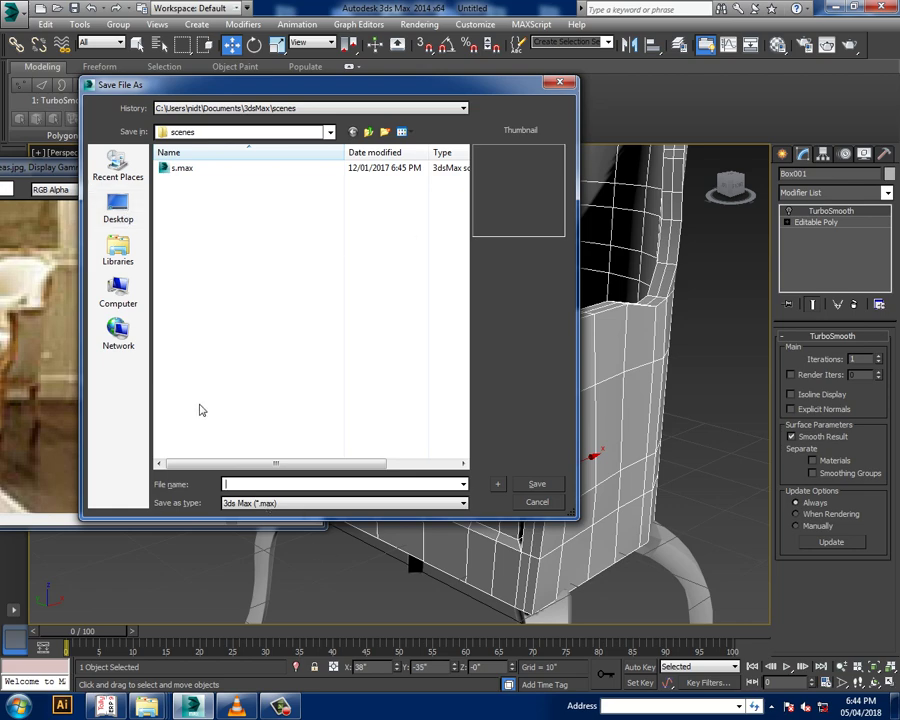
{"action": "left_click", "coordinate": [119, 300]}
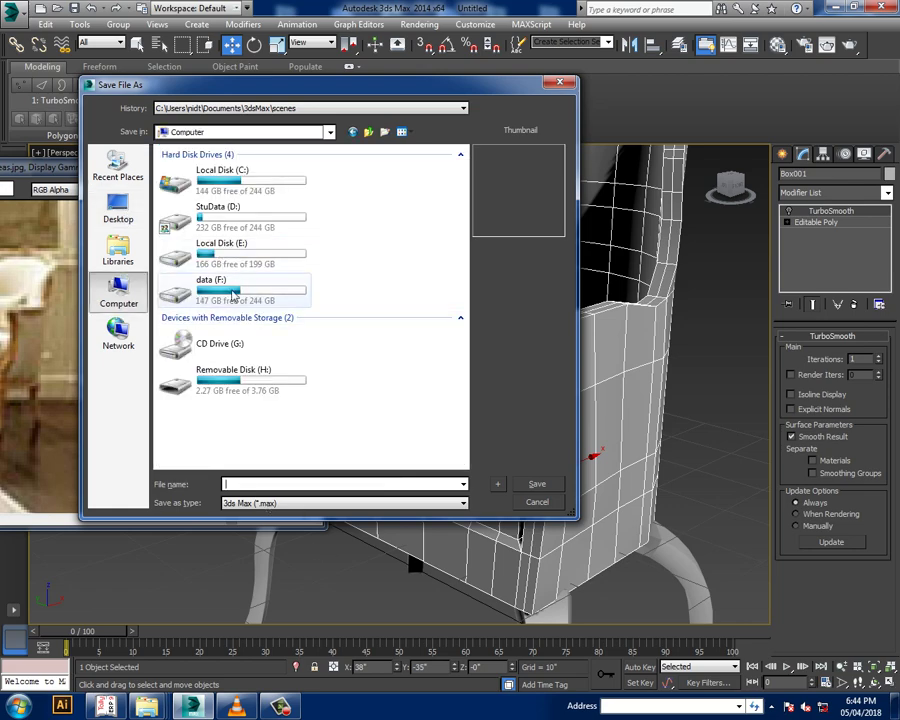
{"action": "left_click", "coordinate": [240, 293]}
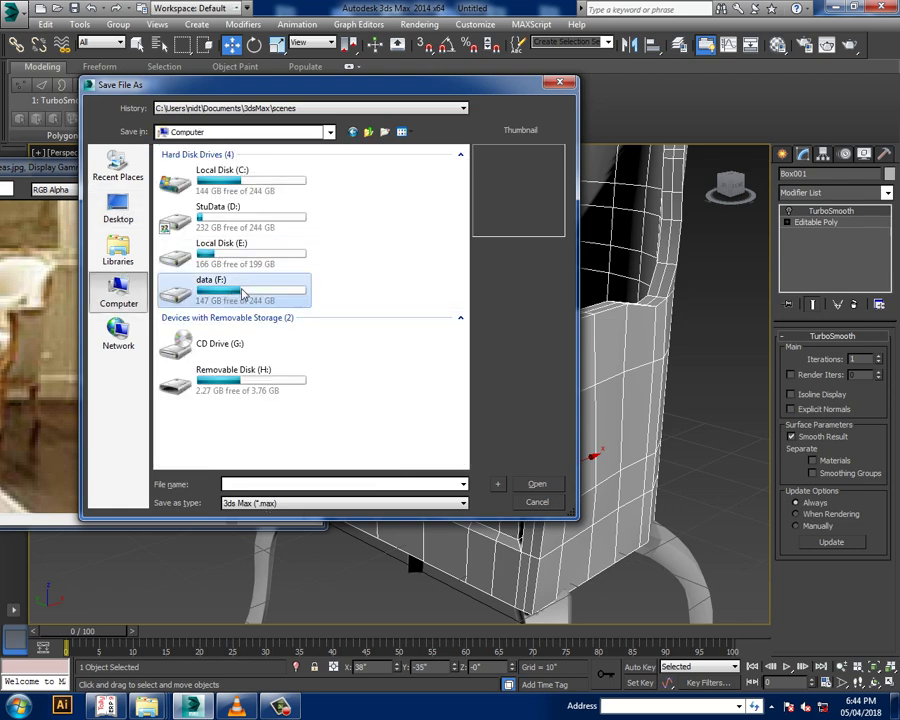
{"action": "double_click", "coordinate": [252, 289]}
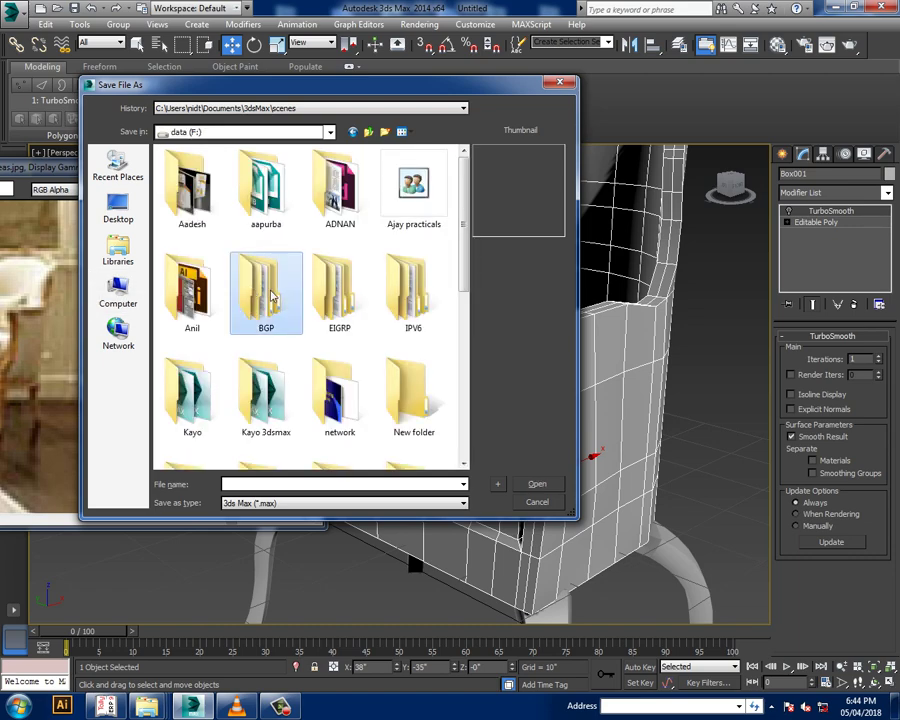
{"action": "scroll", "coordinate": [272, 295], "scroll_direction": "down", "scroll_amount": 10}
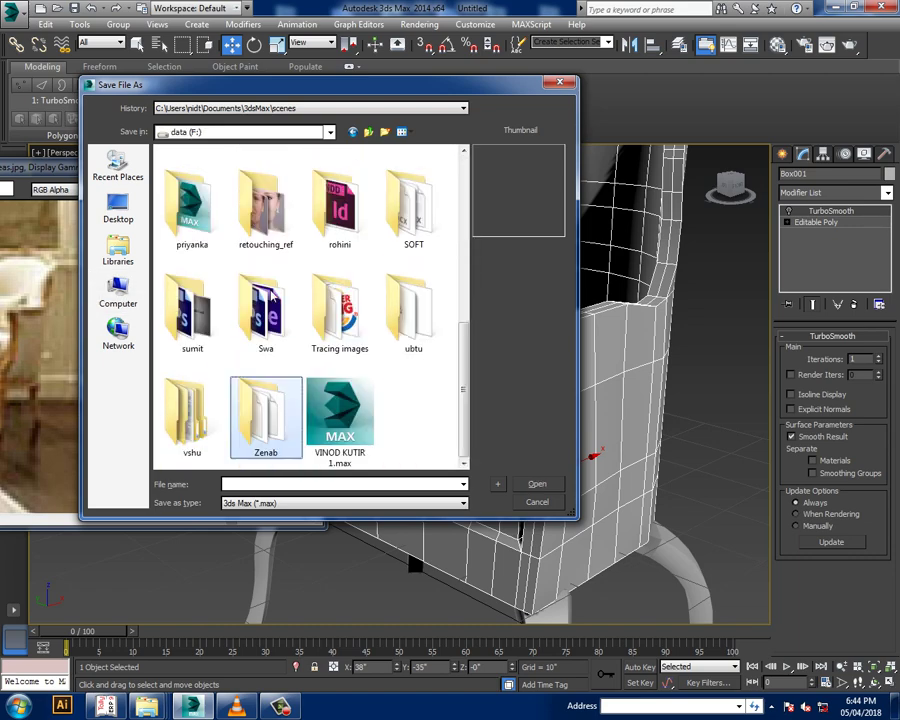
{"action": "double_click", "coordinate": [281, 422]}
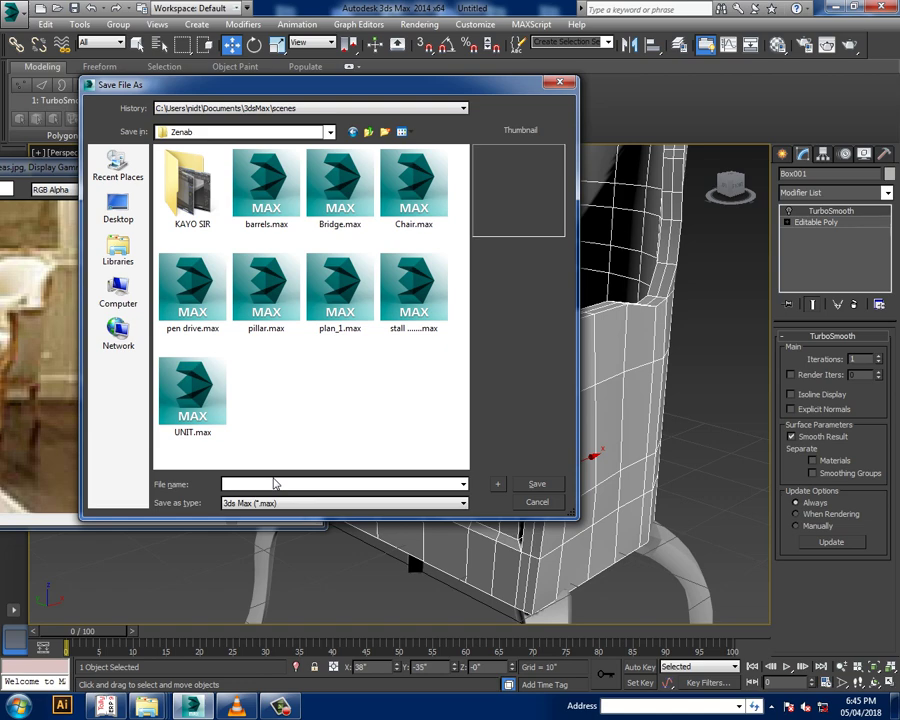
{"action": "double_click", "coordinate": [172, 228]}
{"action": "type", "text": "couch"}
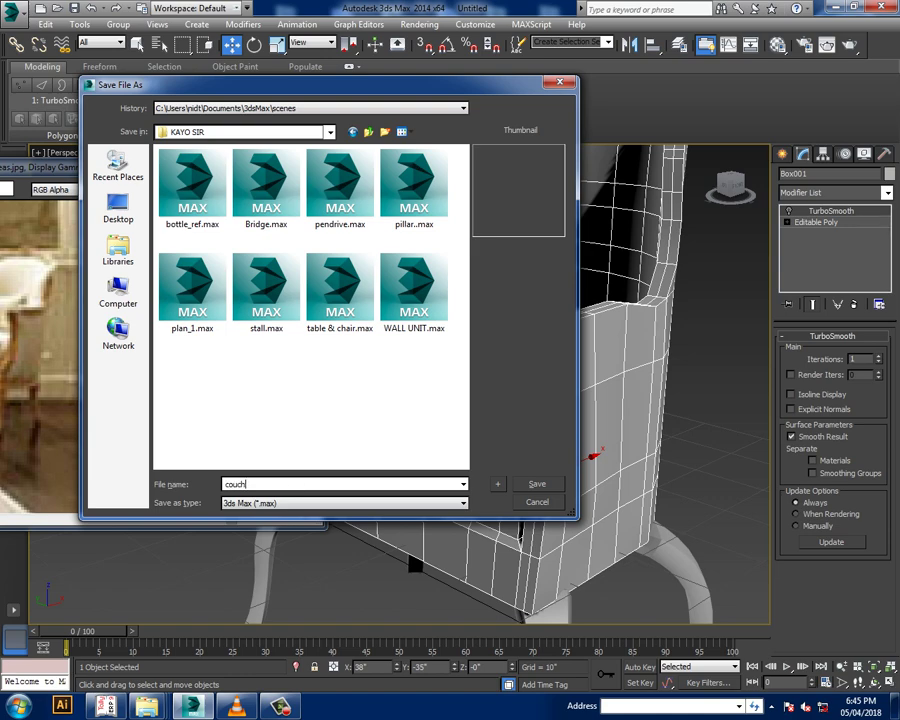
Enter the file name and dismiss the invalid path error message
{"action": "type", "text": "\\"}
{"action": "key", "text": "Return"}
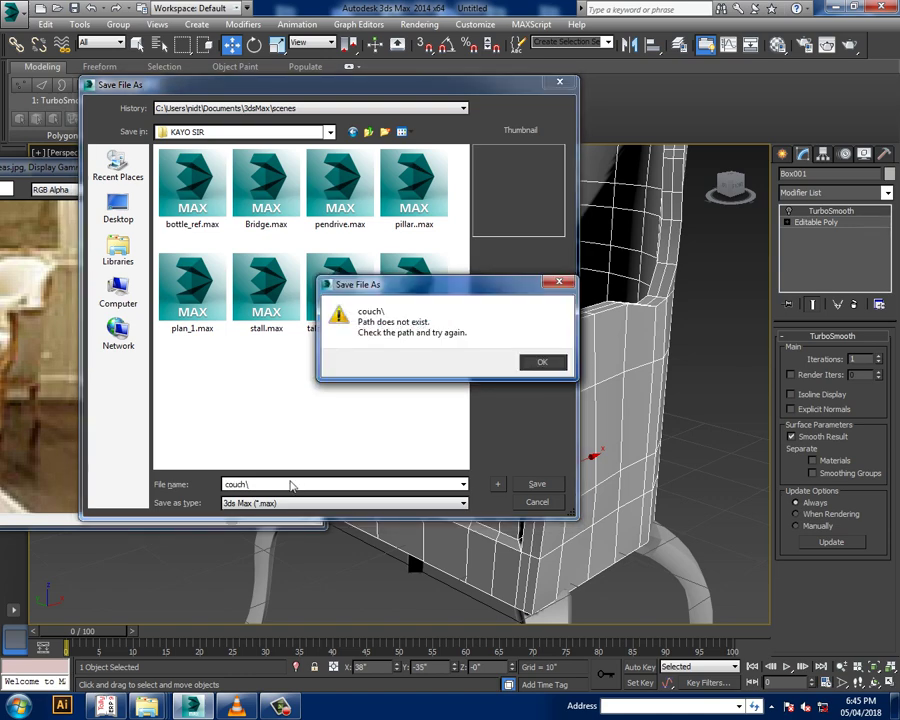
{"action": "key", "text": "Return"}
{"action": "left_click", "coordinate": [297, 486]}
Save the scene as couch.max and deselect the chair
{"action": "key", "text": "Return"}
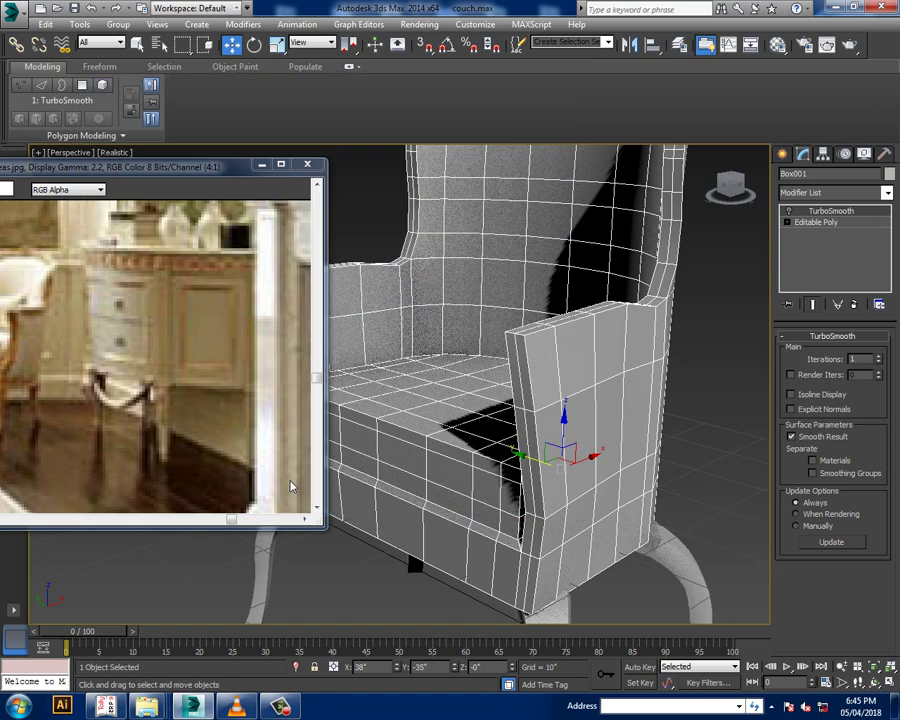
{"action": "scroll", "coordinate": [450, 400], "scroll_direction": "down", "scroll_amount": 5}
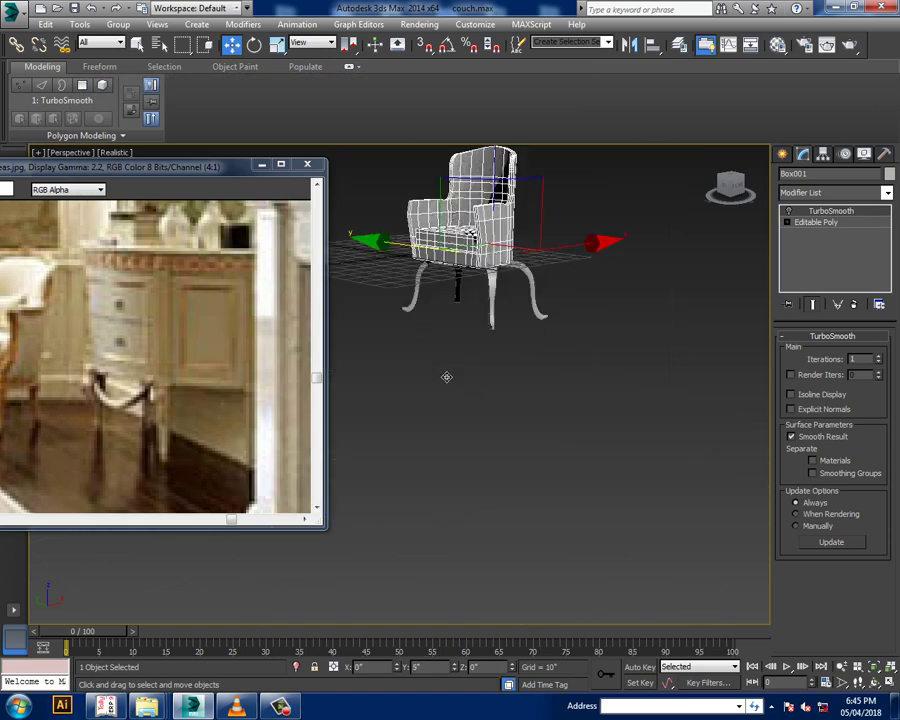
{"action": "mouse_move", "coordinate": [444, 374]}
{"action": "middle_mouse_down", "text": "alt"}
{"action": "mouse_move", "coordinate": [594, 454]}
{"action": "mouse_move", "coordinate": [506, 430]}
{"action": "mouse_move", "coordinate": [552, 504]}
{"action": "middle_mouse_up", "text": "alt"}
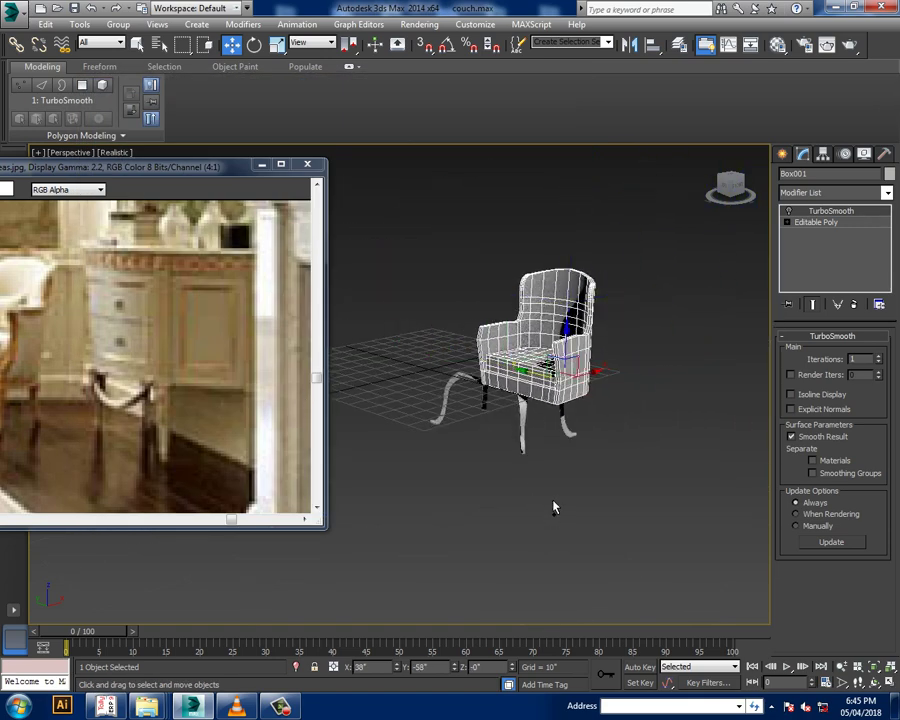
{"action": "left_click", "coordinate": [566, 490]}
Reset 3ds Max to an empty scene without saving changes
{"action": "left_click", "coordinate": [10, 12]}
{"action": "left_click", "coordinate": [40, 90]}
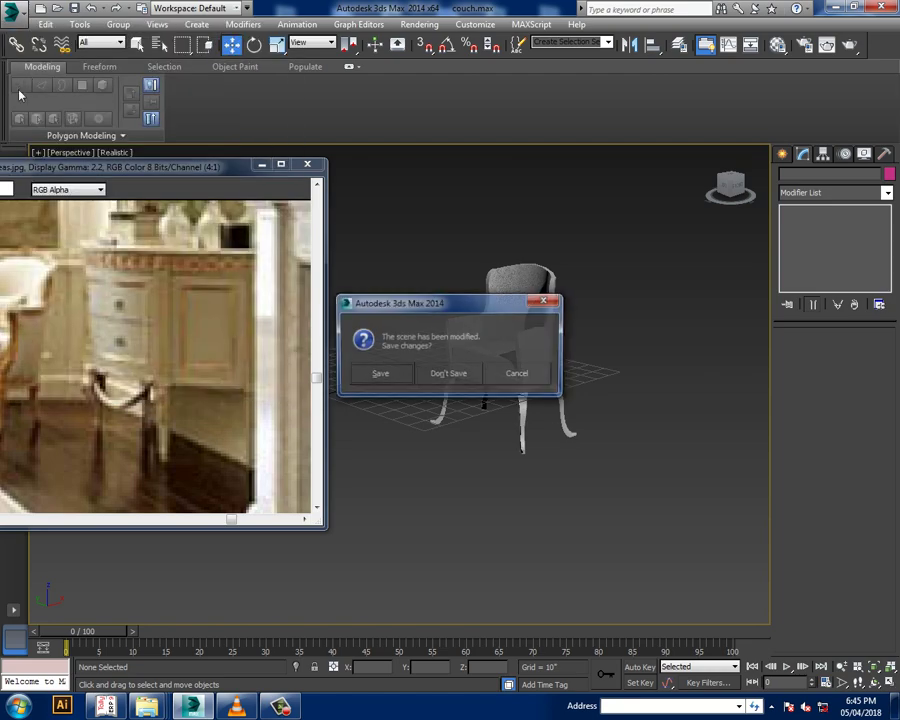
{"action": "left_click", "coordinate": [394, 375]}
{"action": "left_click", "coordinate": [398, 372]}
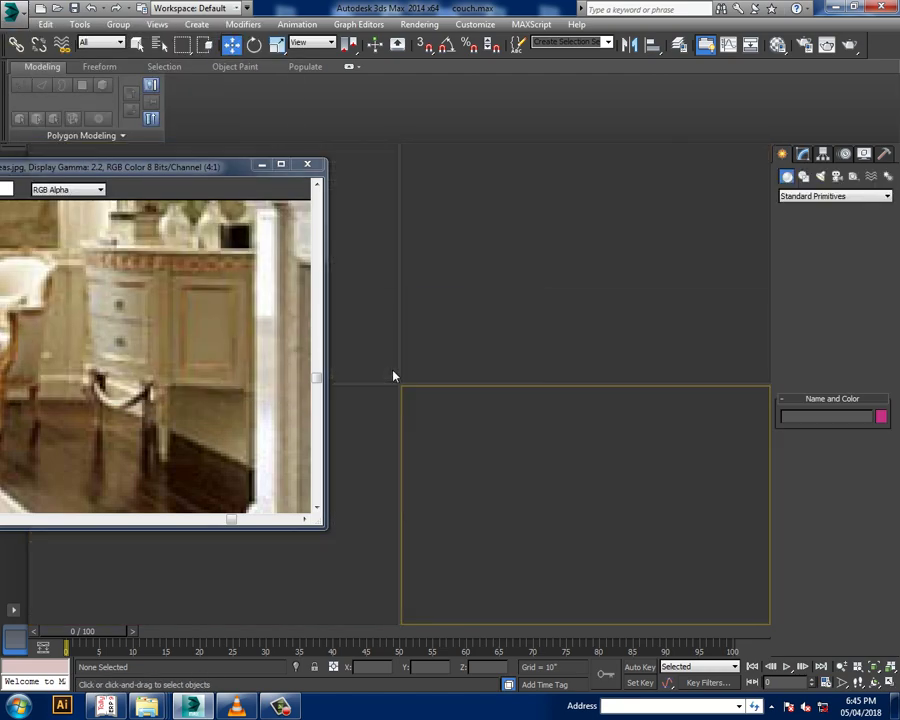